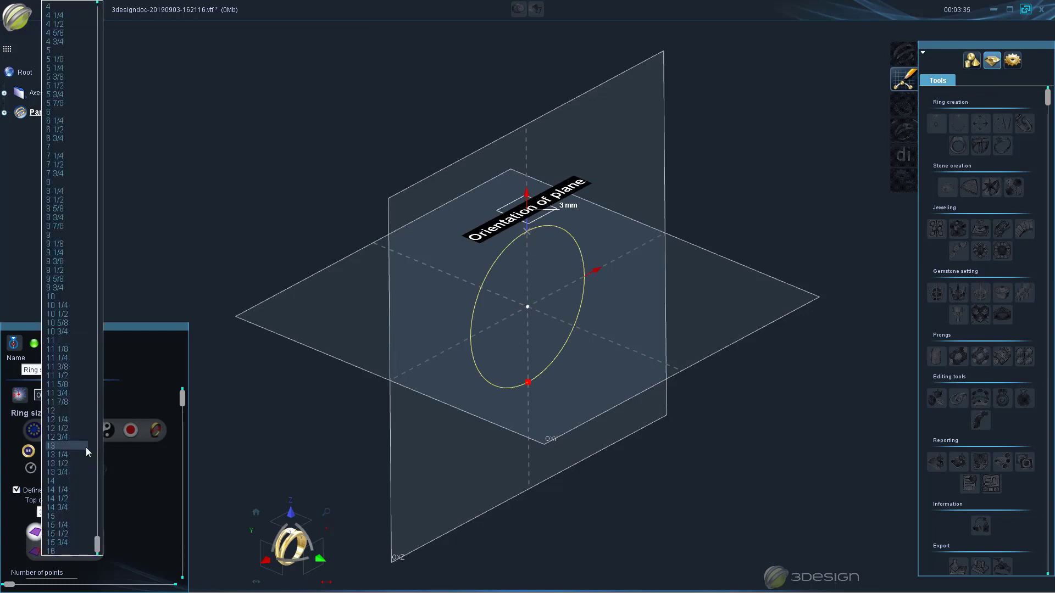
Set the US ring size to 7 and create the ring size circle on the OXZ plane
left_click(69, 144)
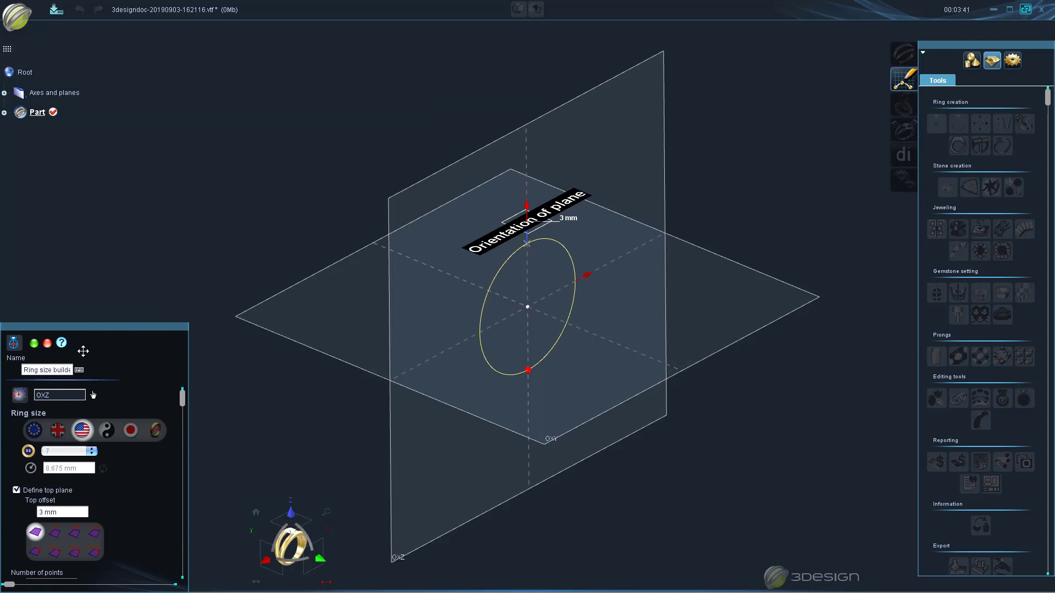
left_click(33, 343)
Place the image platinum-four-claw-tiffany-compass-point-solitaire-setting.jpg on the OXZ plane as a reference
left_click(464, 166)
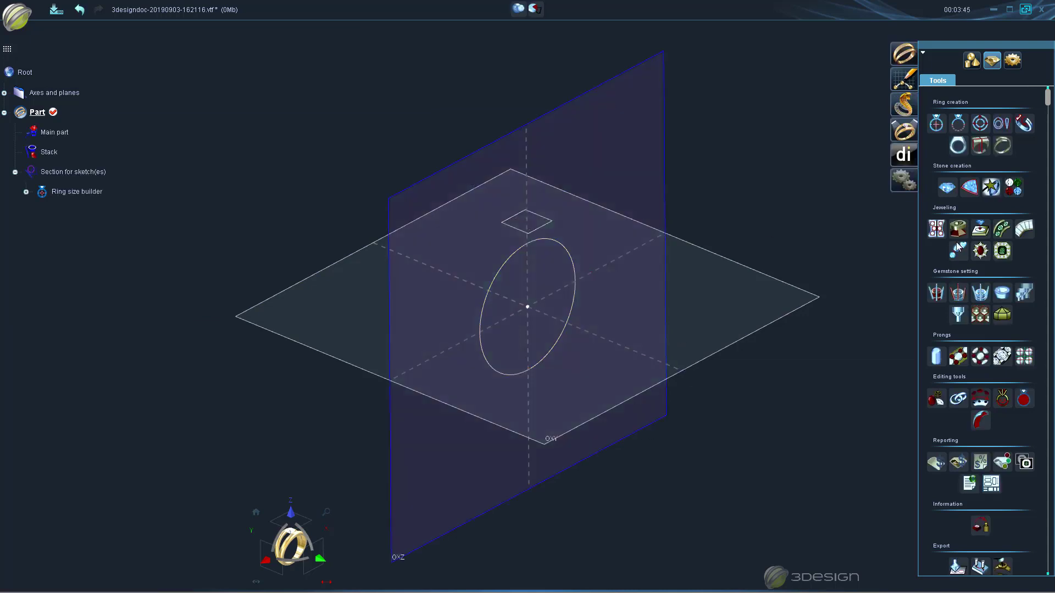
scroll(980, 420, "down", 1)
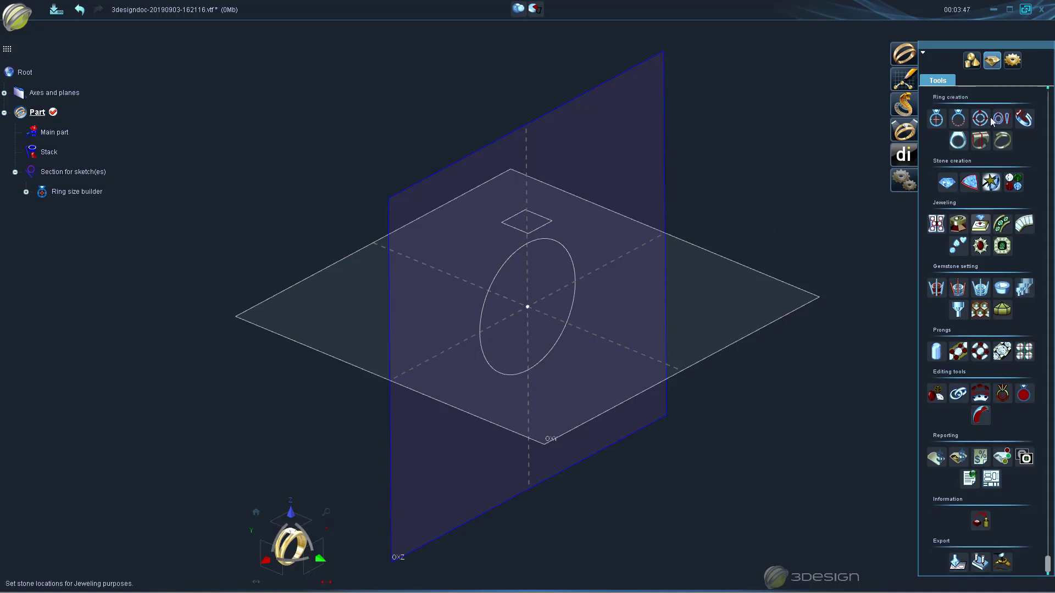
left_click(971, 59)
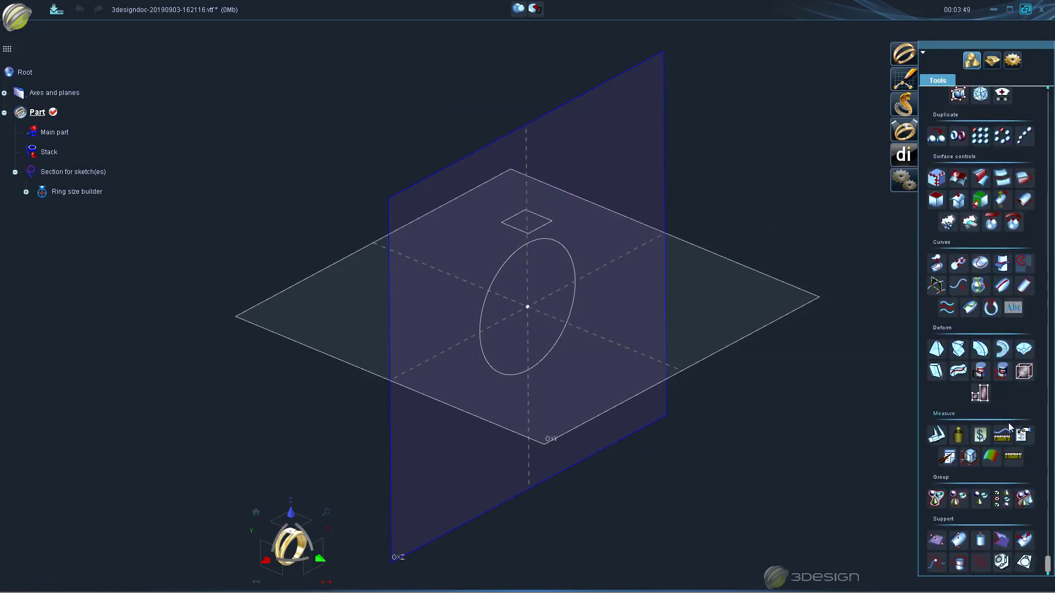
left_click(1025, 563)
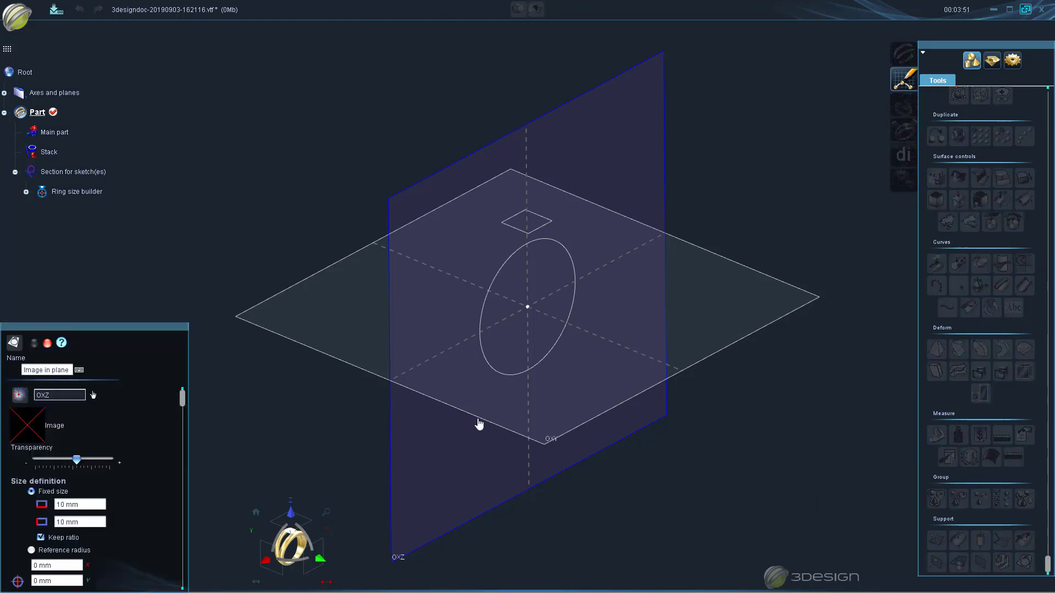
left_click(24, 431)
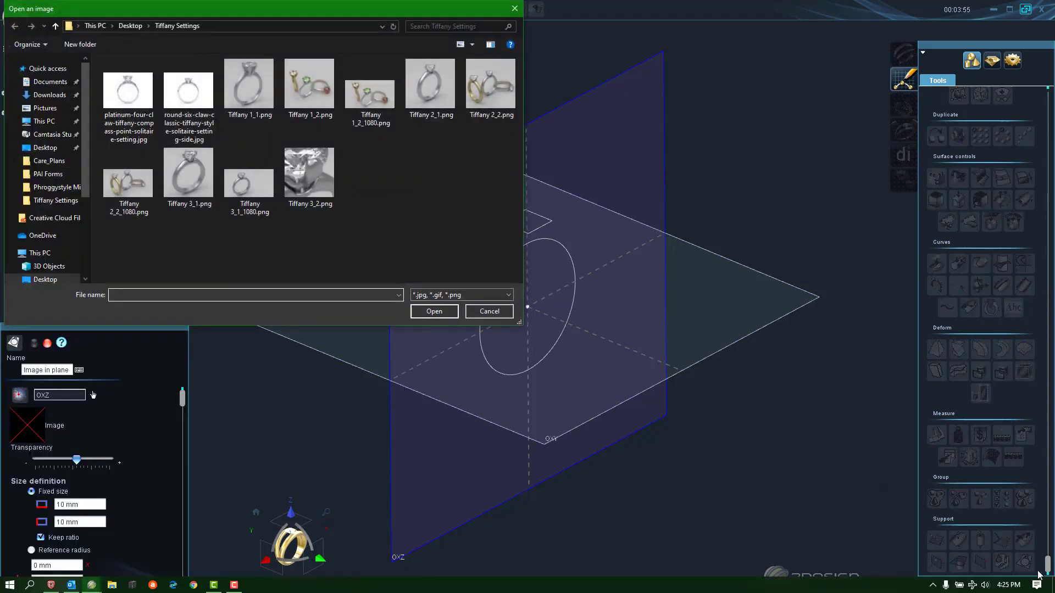
double_click(122, 102)
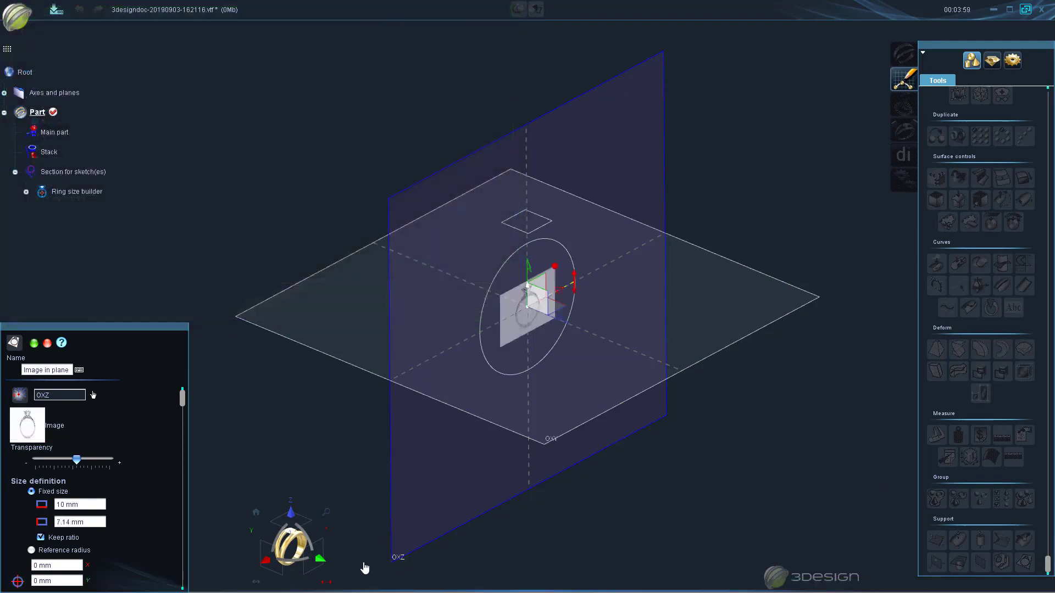
Fit the reference image to the ring circle at about 47.3 by 33.8 mm with about 2.26 mm Y offset, and freeze it
left_click(322, 561)
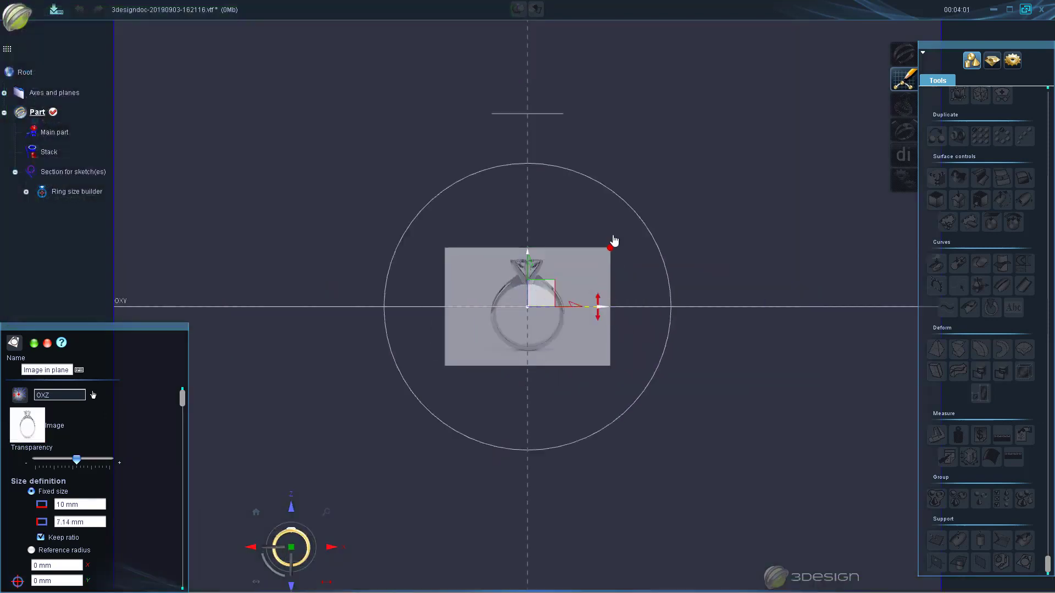
left_click_drag(612, 248, 767, 115)
left_click_drag(527, 265, 527, 239)
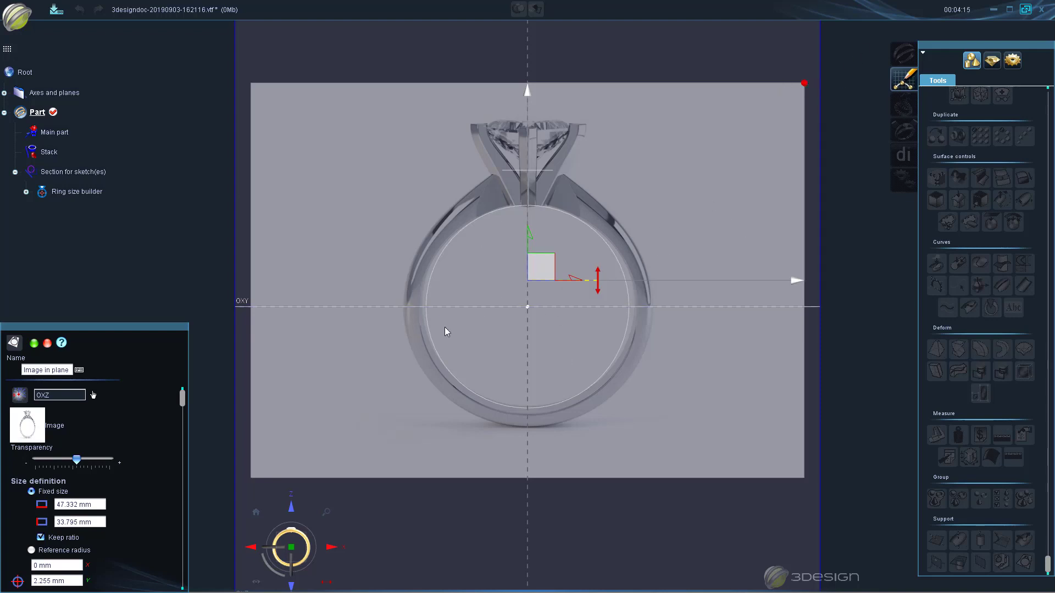
left_click(34, 344)
right_click(314, 239)
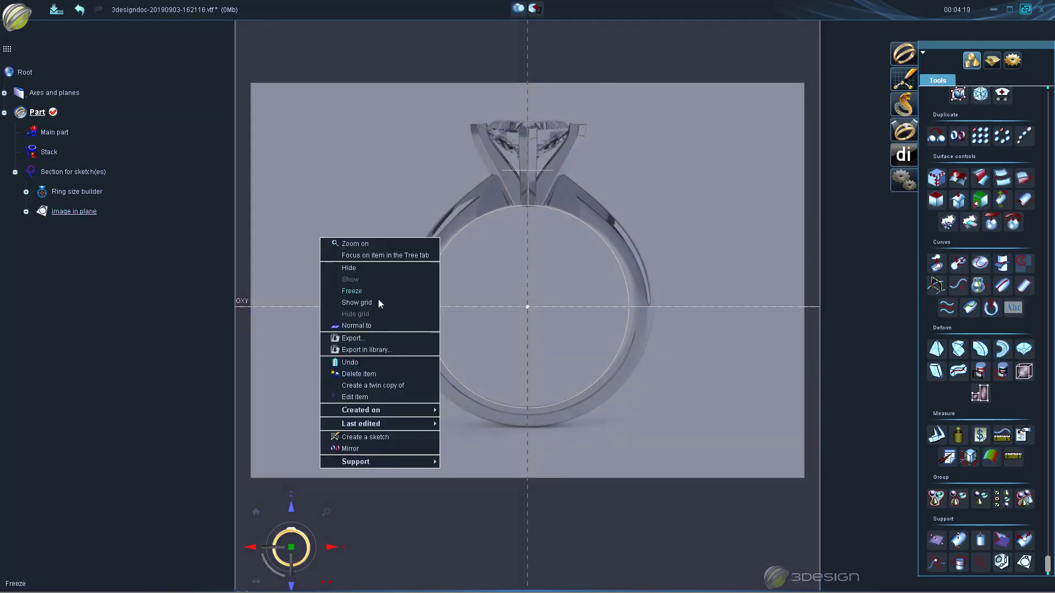
left_click(375, 290)
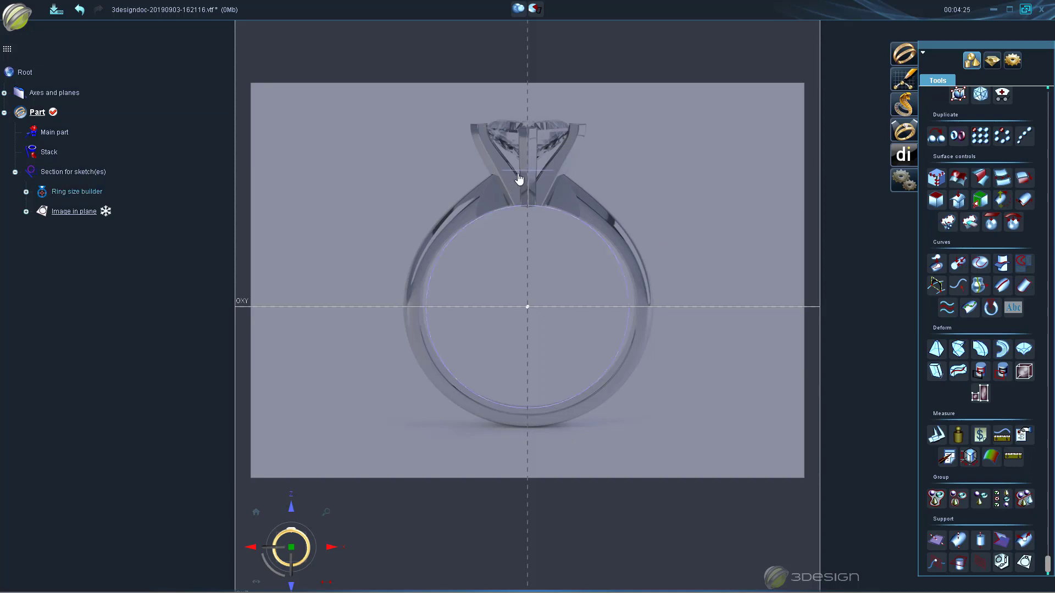
Raise the ring size builder's top plane to an offset of about 6.29 mm, level with the pictured stone
double_click(530, 187)
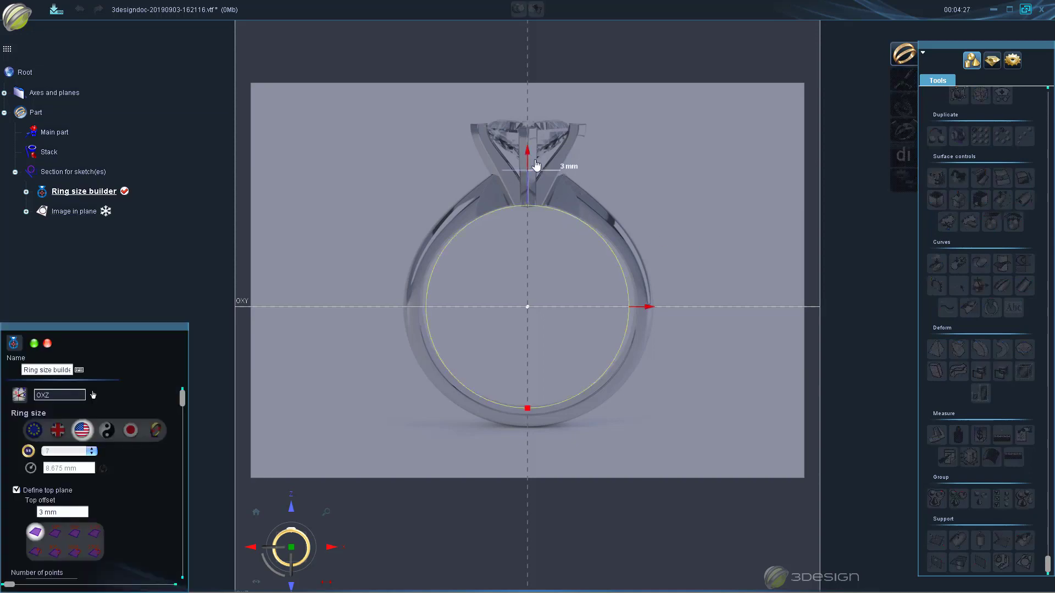
left_click_drag(527, 137, 528, 108)
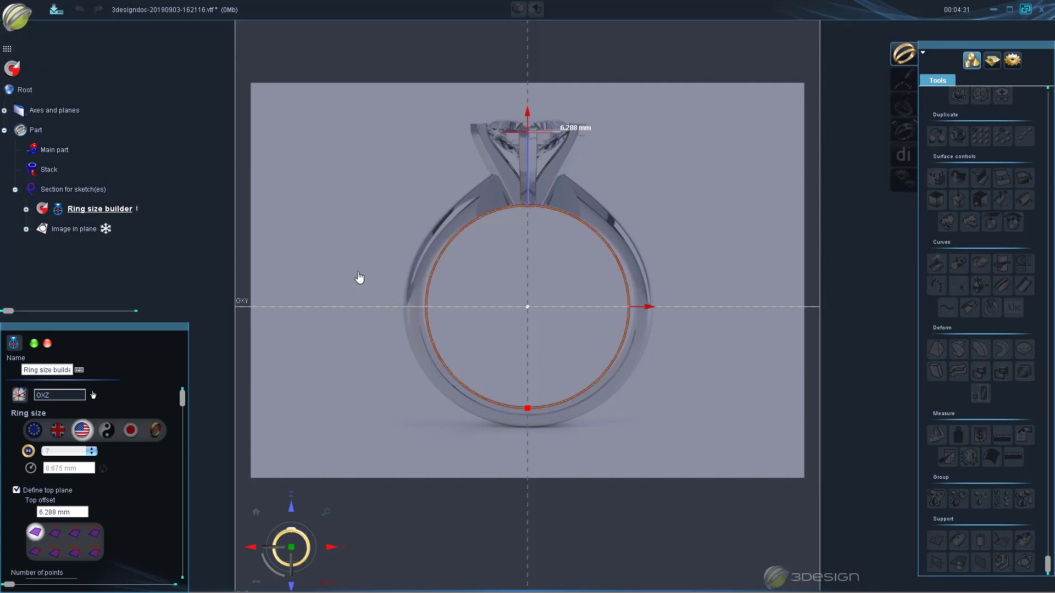
left_click(34, 344)
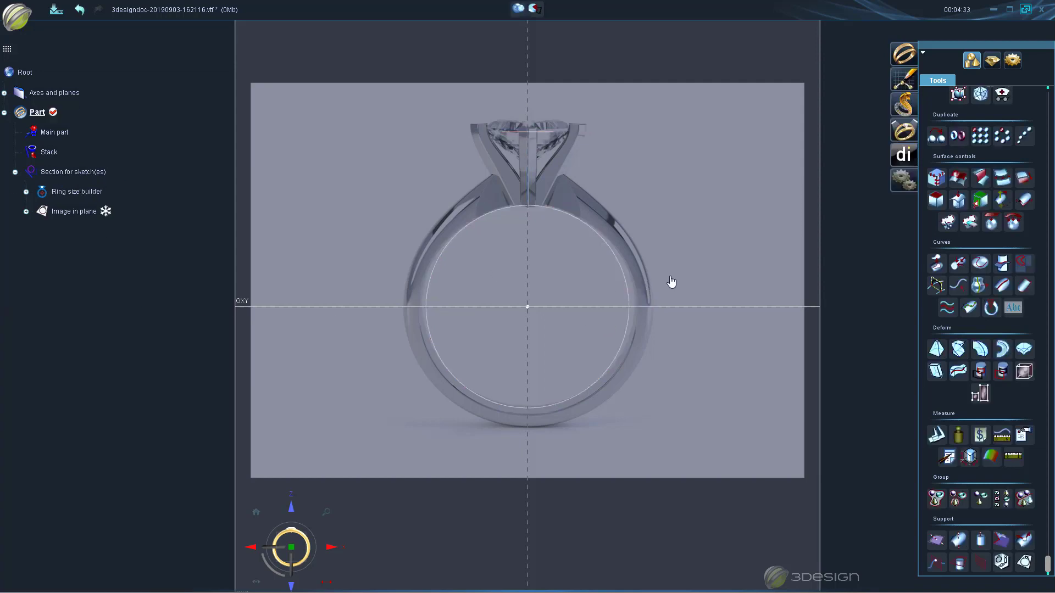
Add a 1.5 ct Brilliant stone on the ring size builder's top plane
left_click(520, 133)
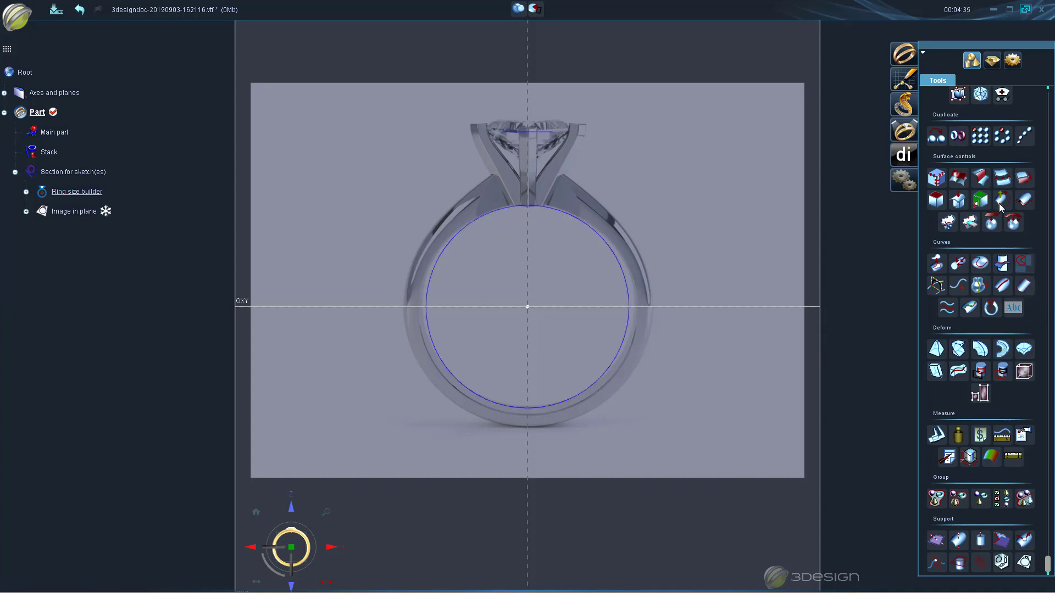
left_click(992, 60)
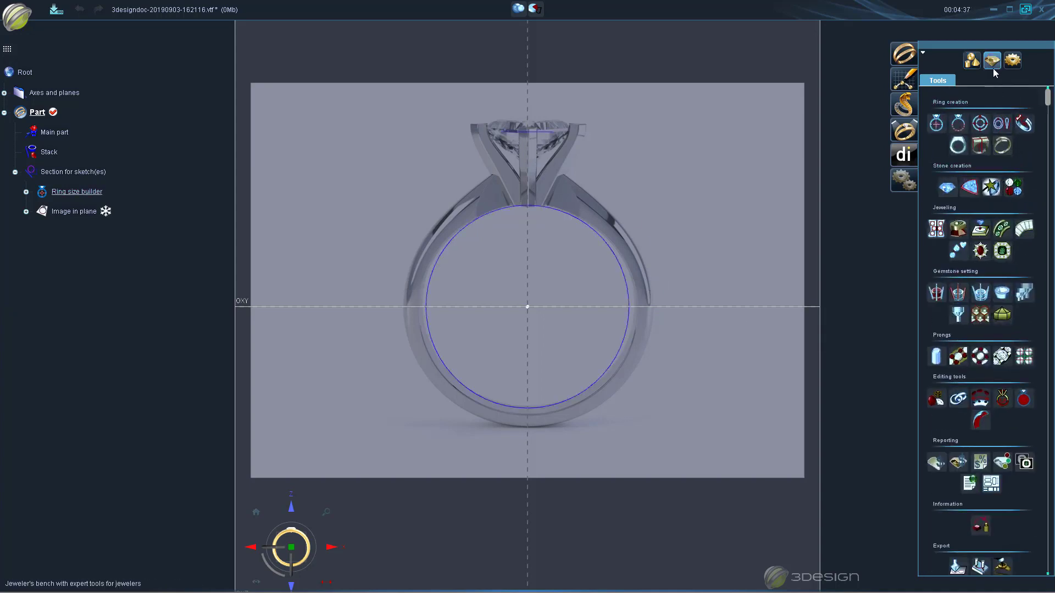
left_click(946, 189)
scroll(137, 472, "down", 3)
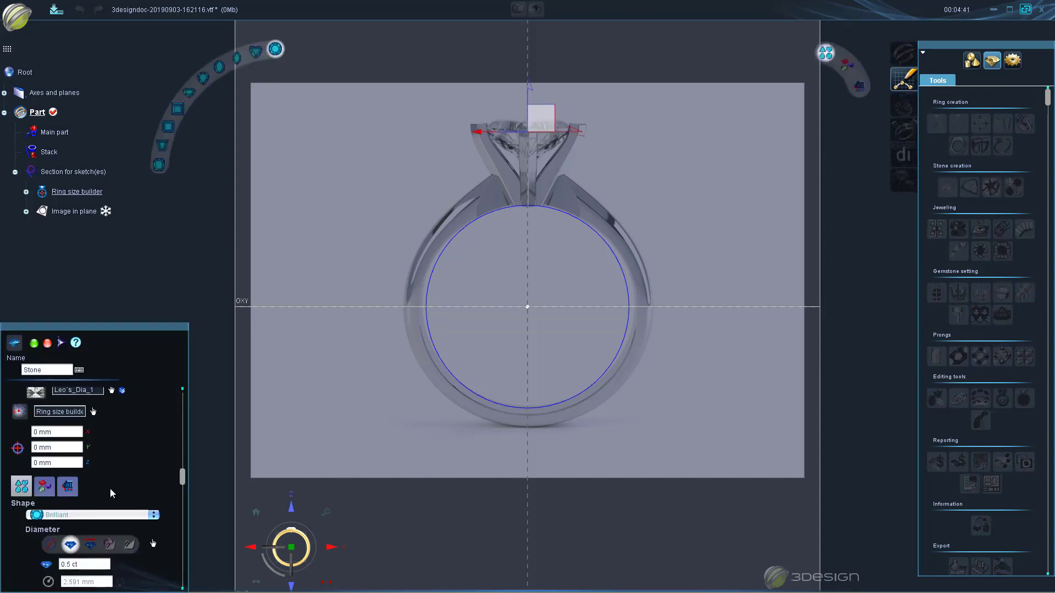
scroll(66, 526, "up", 1)
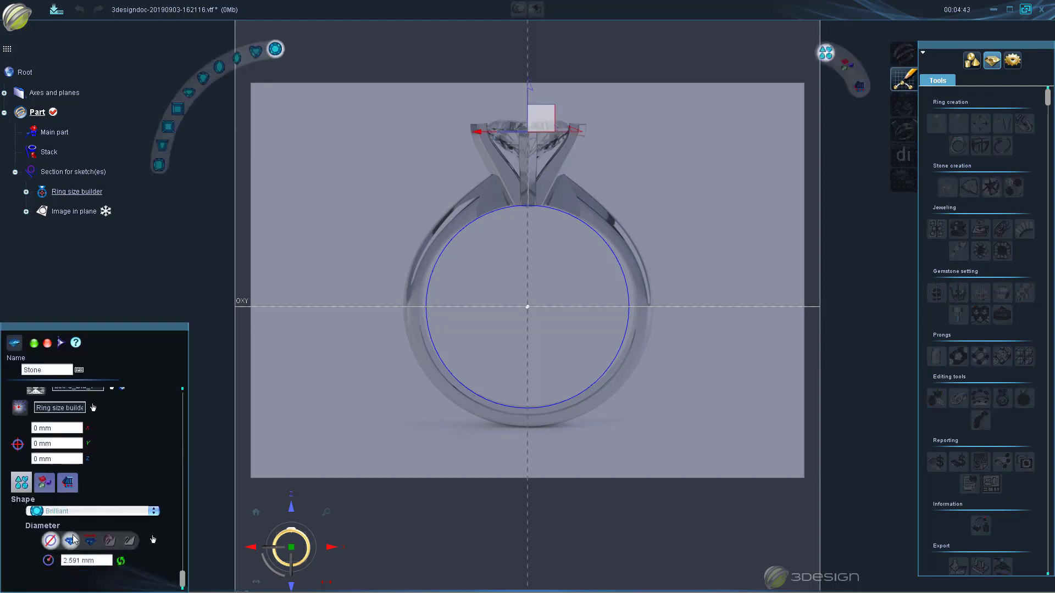
scroll(103, 556, "down", 1)
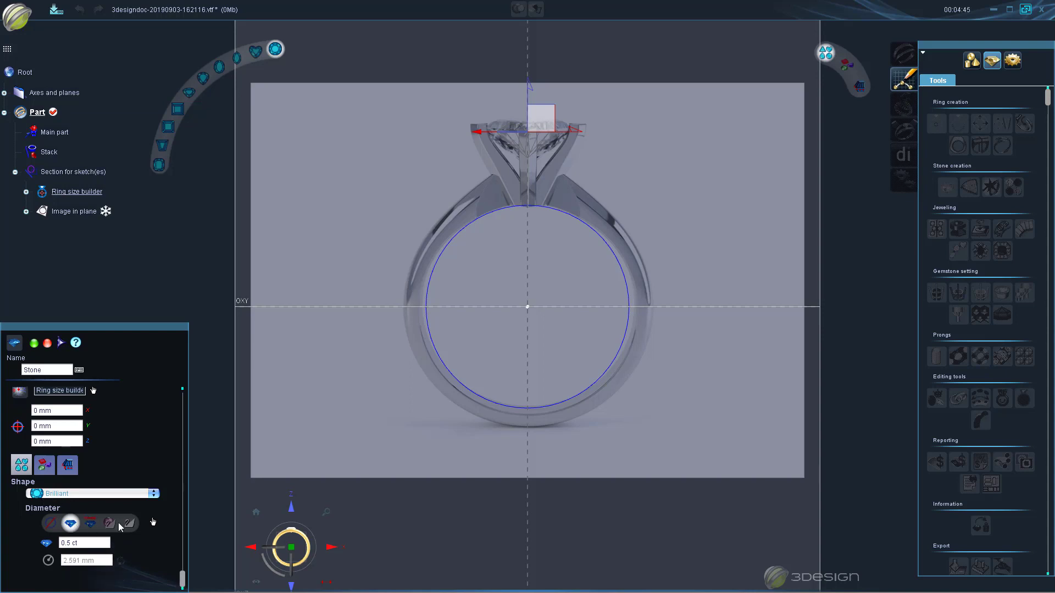
left_click(92, 542)
type("1.5")
key("Return")
key("Return")
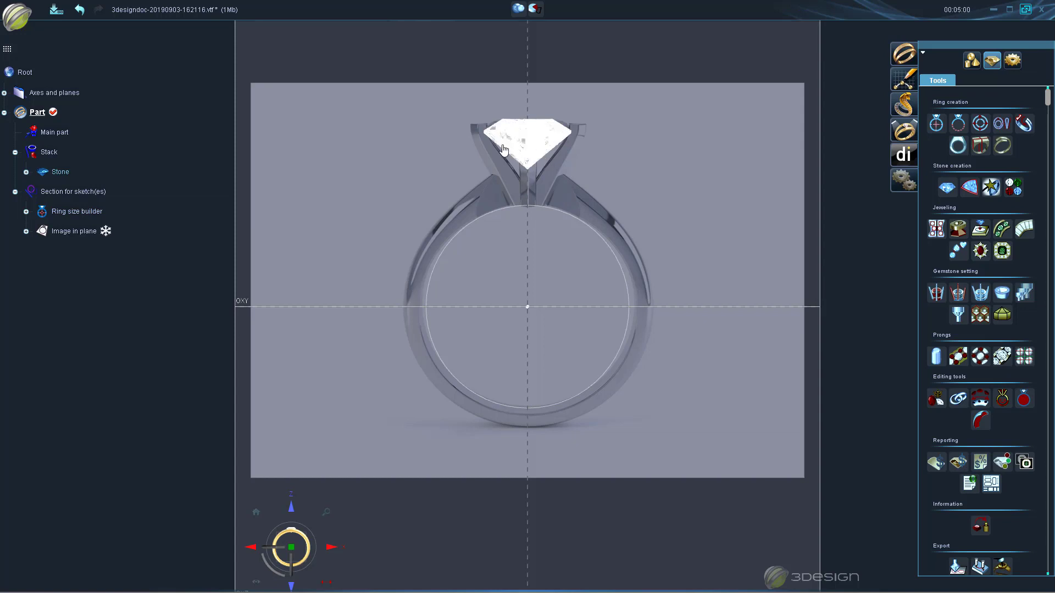
Extrude the stone's outline 1 mm along Z with capped ends
scroll(516, 171, "up", 5)
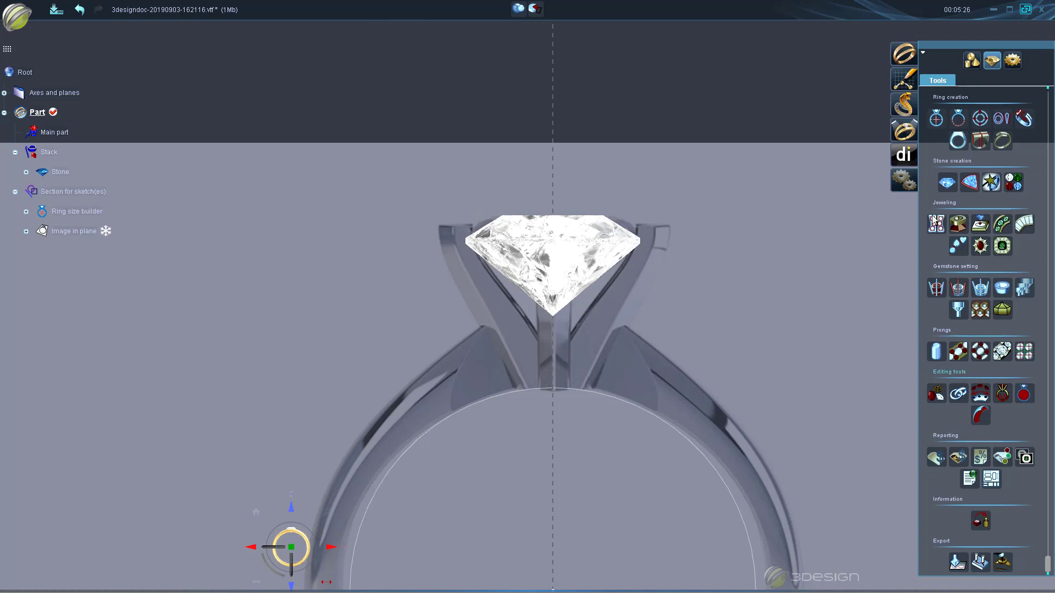
left_click(971, 60)
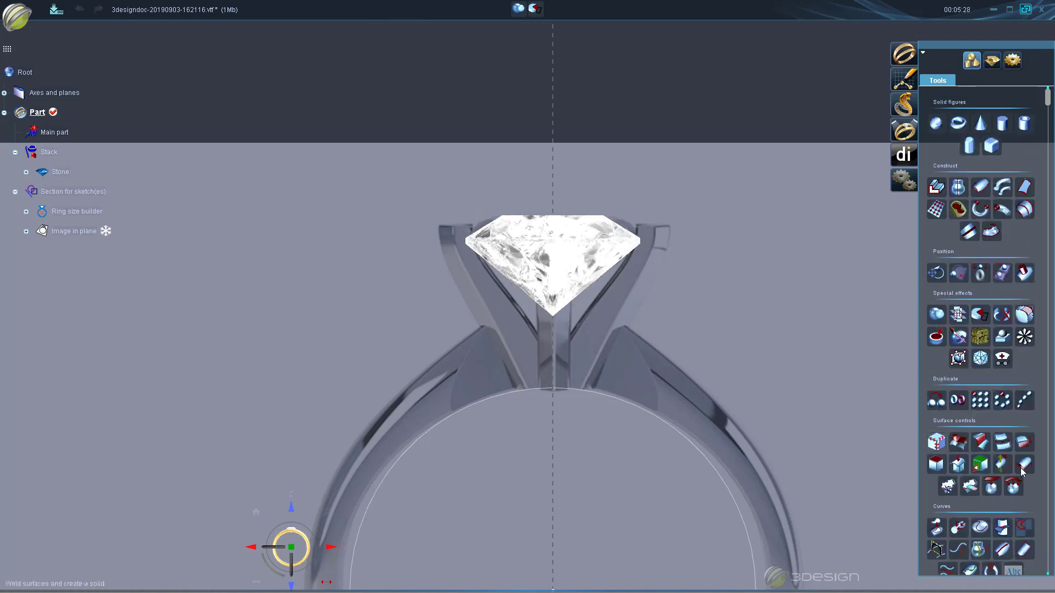
scroll(1018, 480, "down", 3)
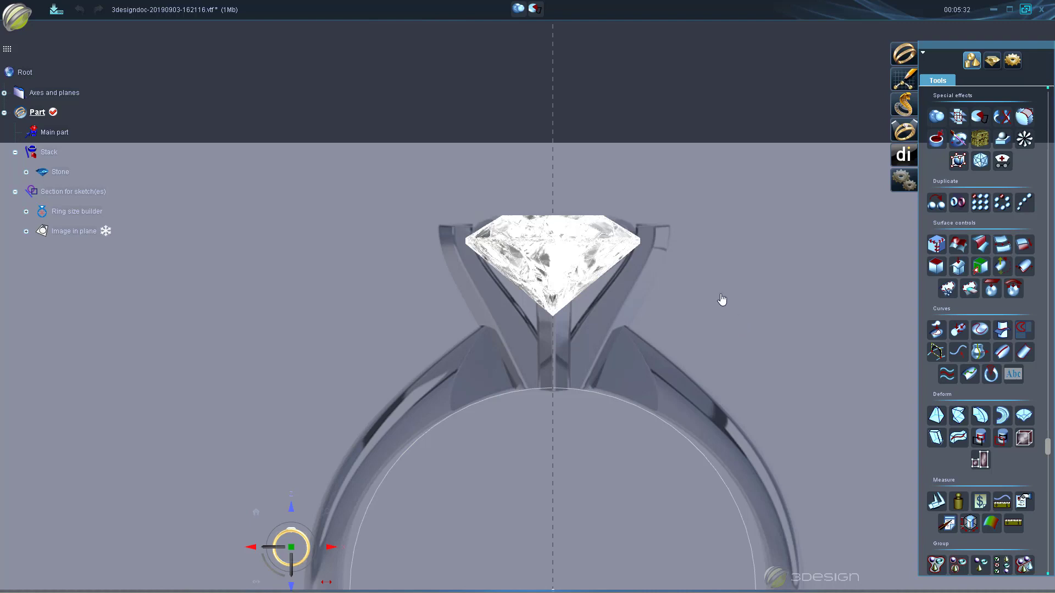
right_click(568, 251)
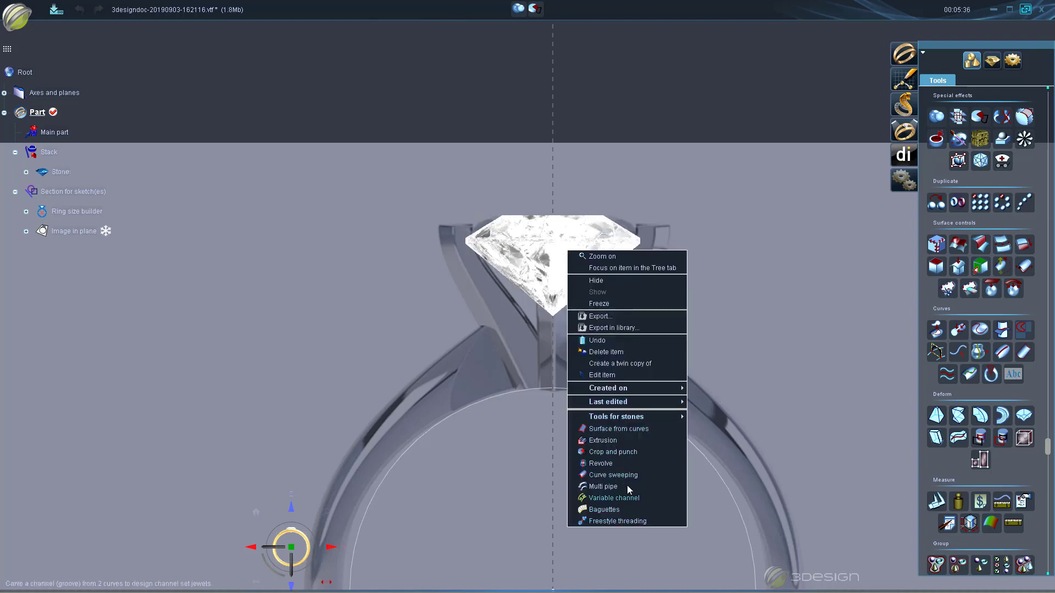
left_click(612, 442)
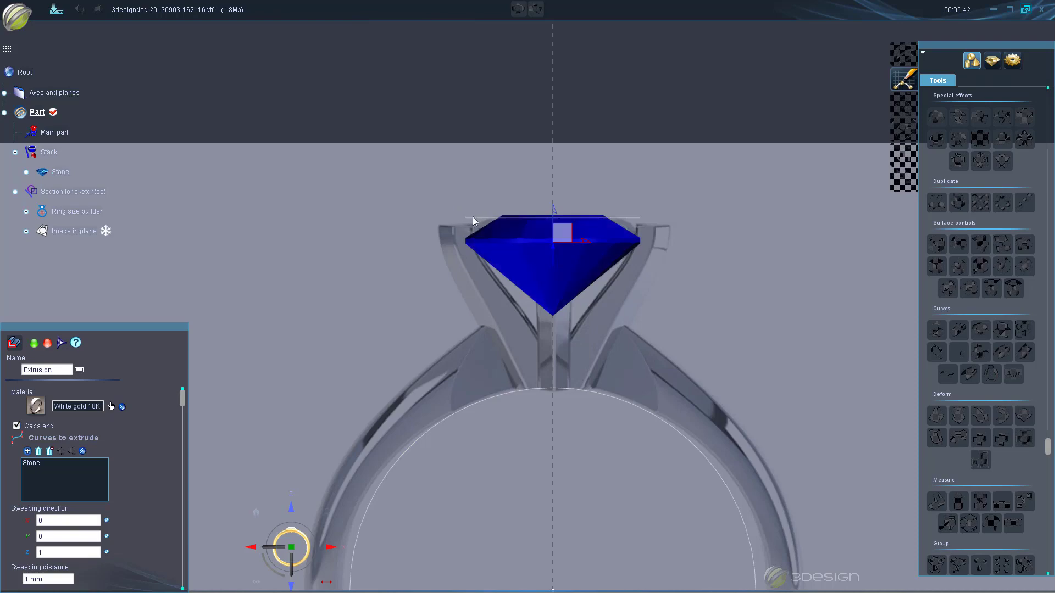
middle_click_drag(586, 297, 666, 327)
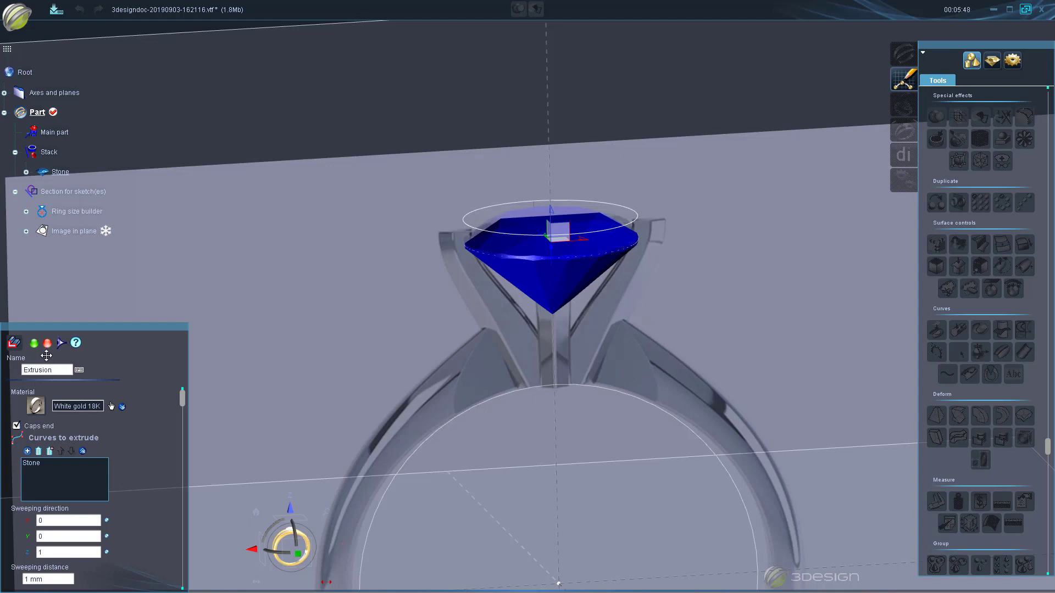
left_click(34, 343)
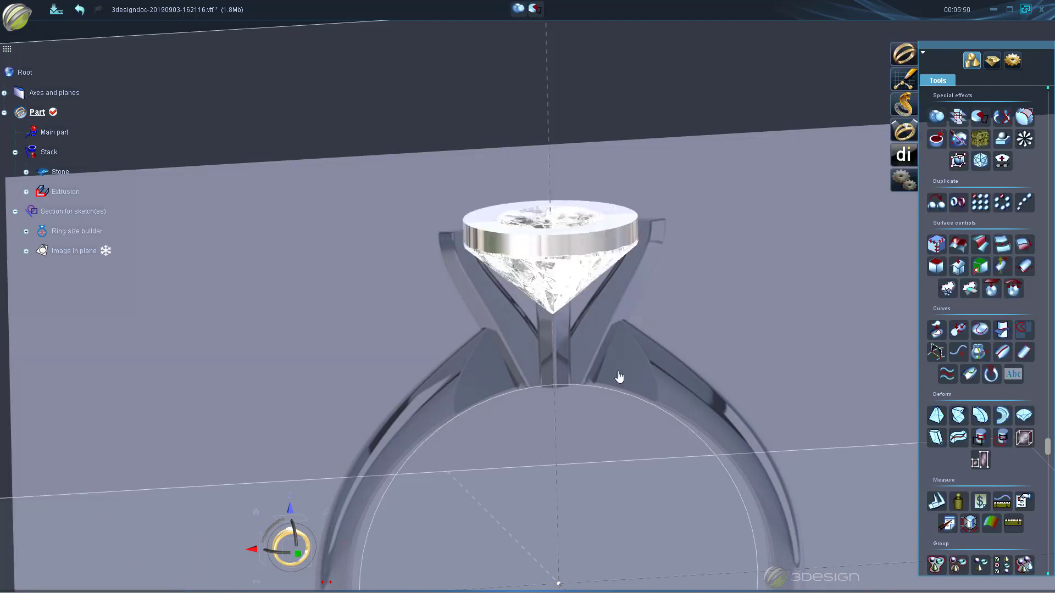
Extract the extrusion's upper outer edge as a separate curve
scroll(549, 296, "up", 3)
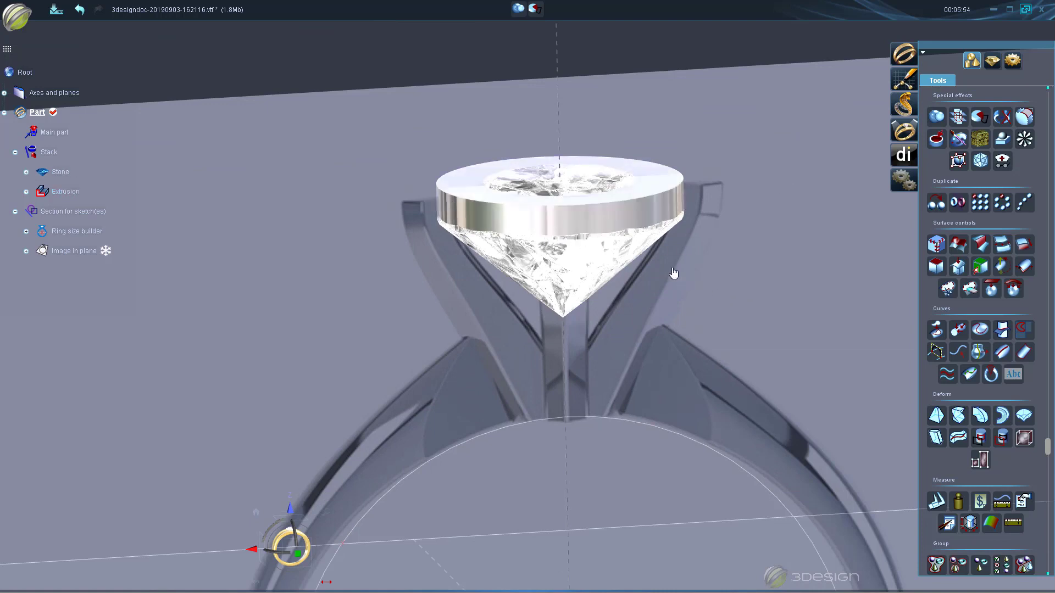
left_click(584, 224)
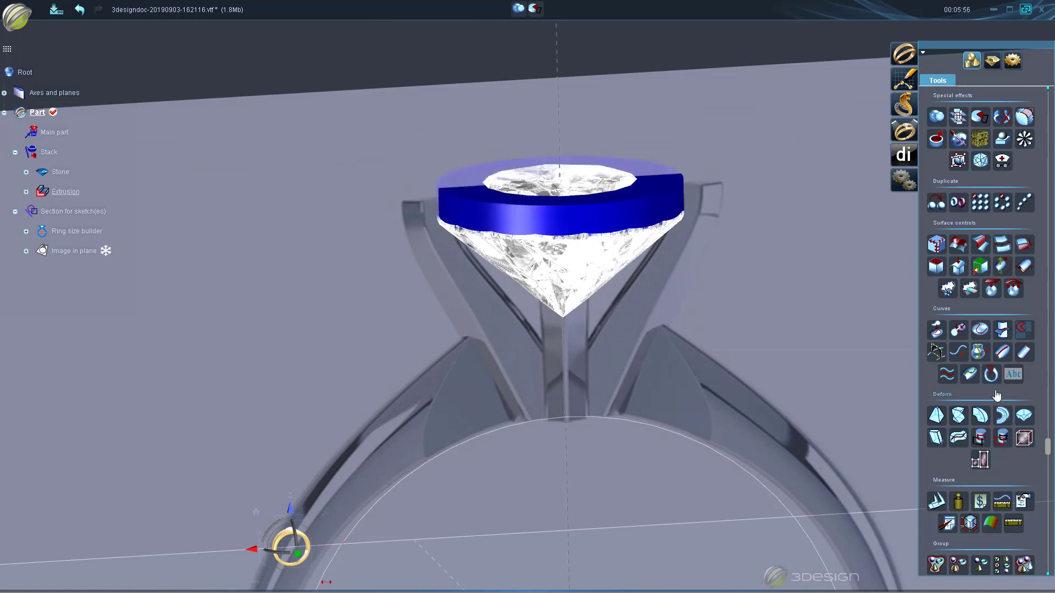
left_click(981, 356)
left_click(478, 204)
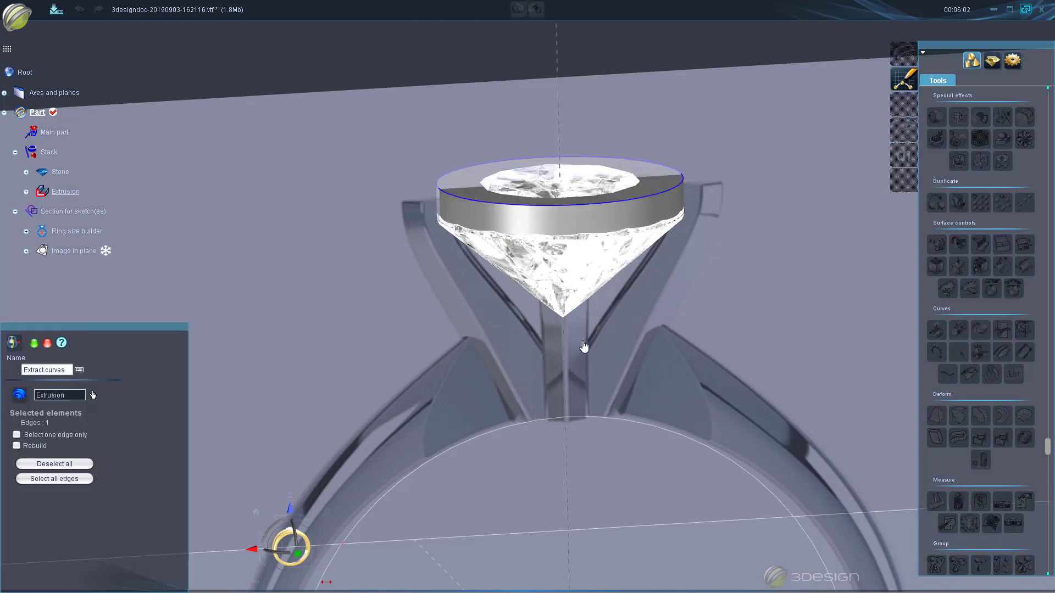
key("Return")
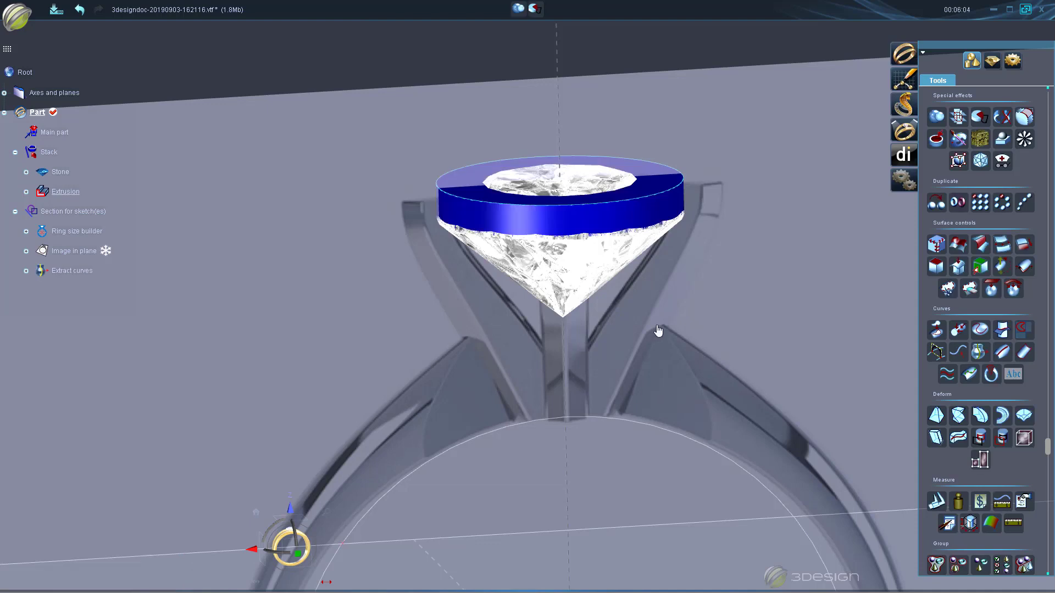
Delete the extrusion around the stone, keeping the extracted edge curve
left_click(540, 221)
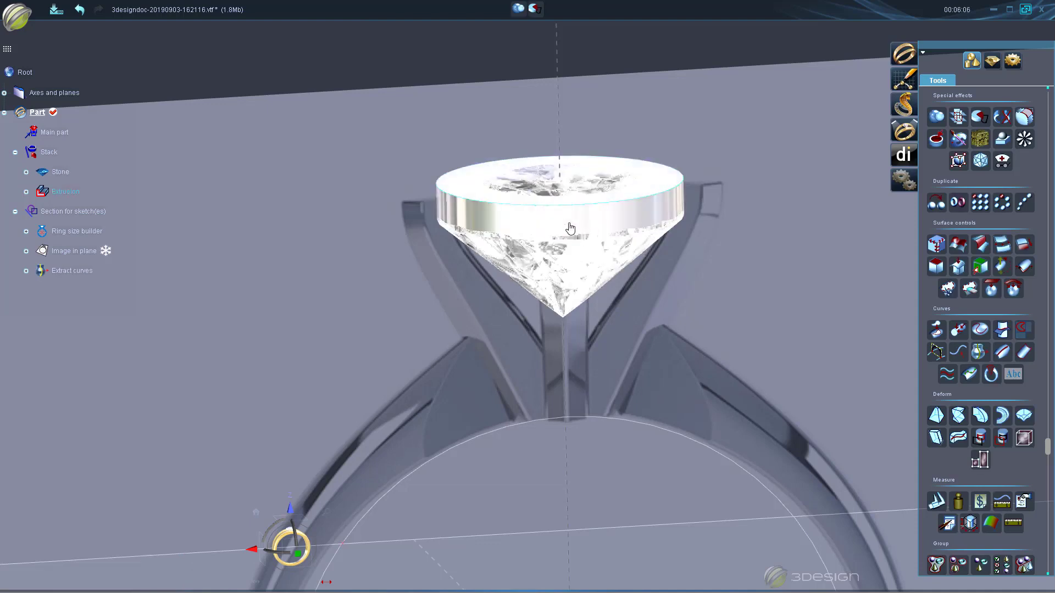
left_click(561, 222)
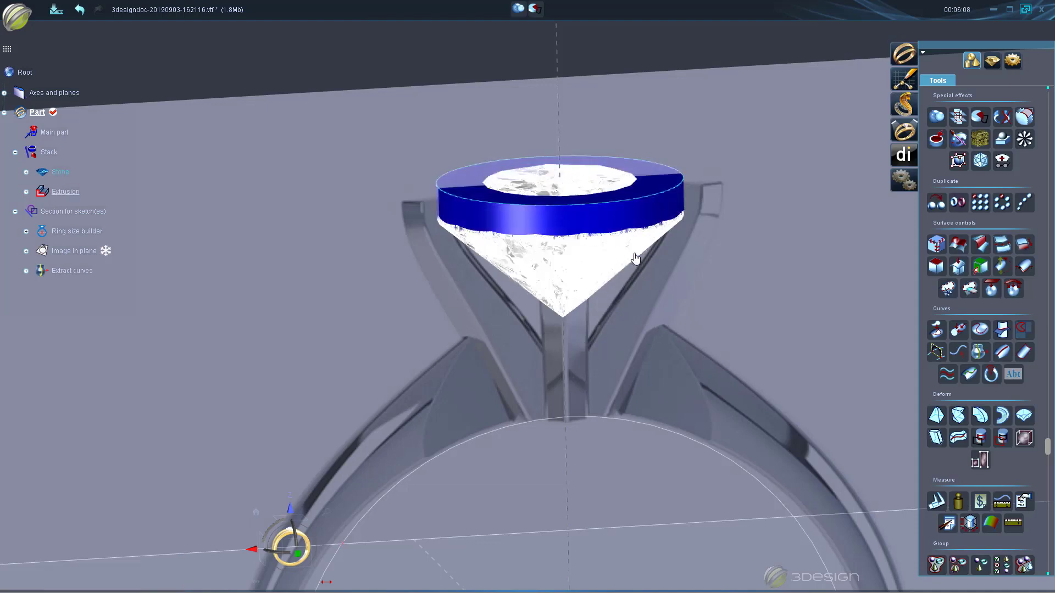
key("Delete")
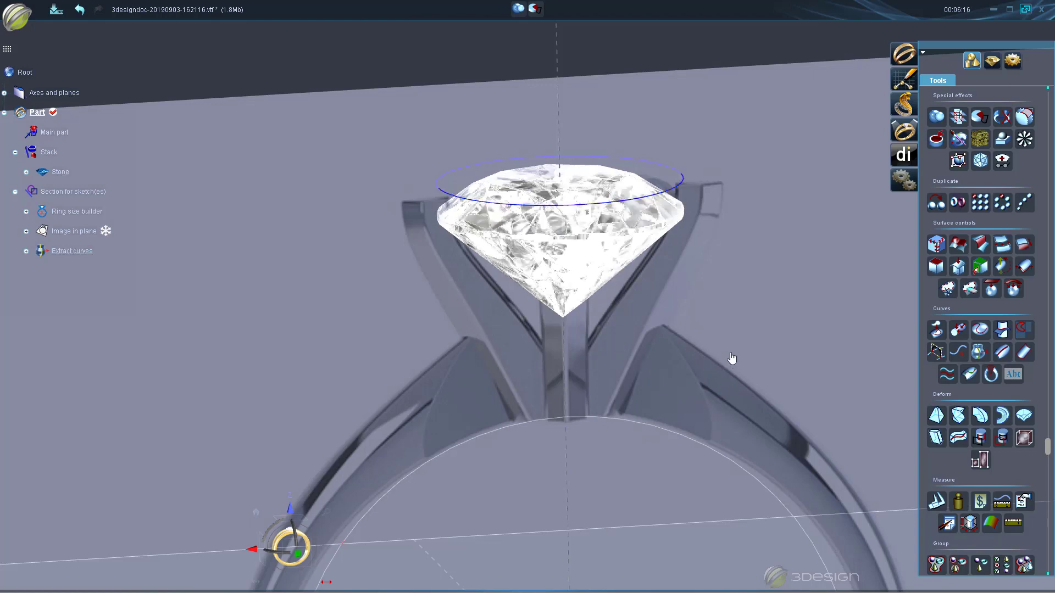
Create a plane from the extracted edge curve, positioned at 0.25 along the curve
scroll(963, 487, "down", 3)
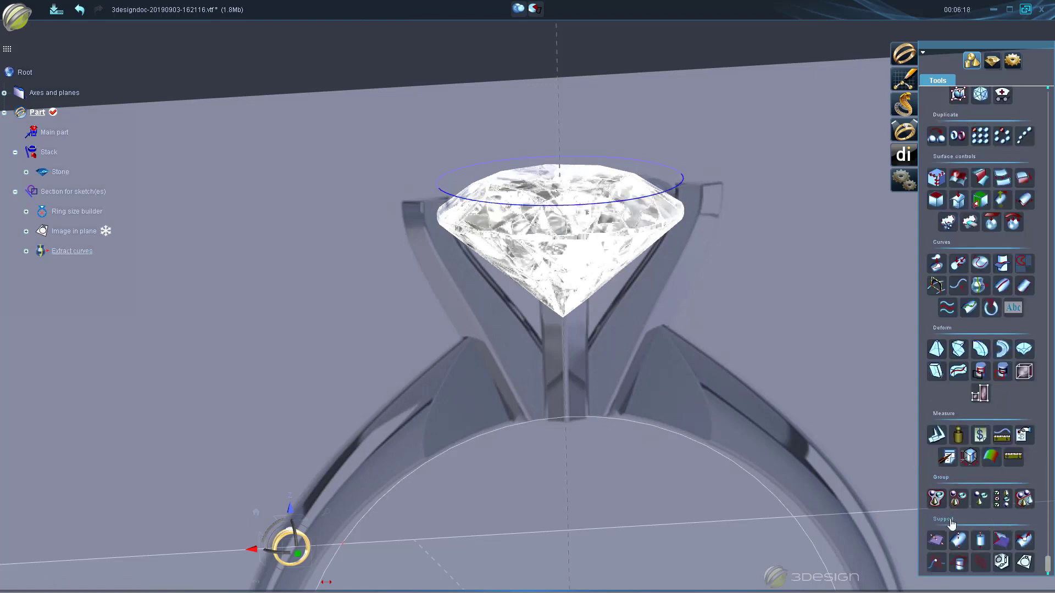
left_click(938, 565)
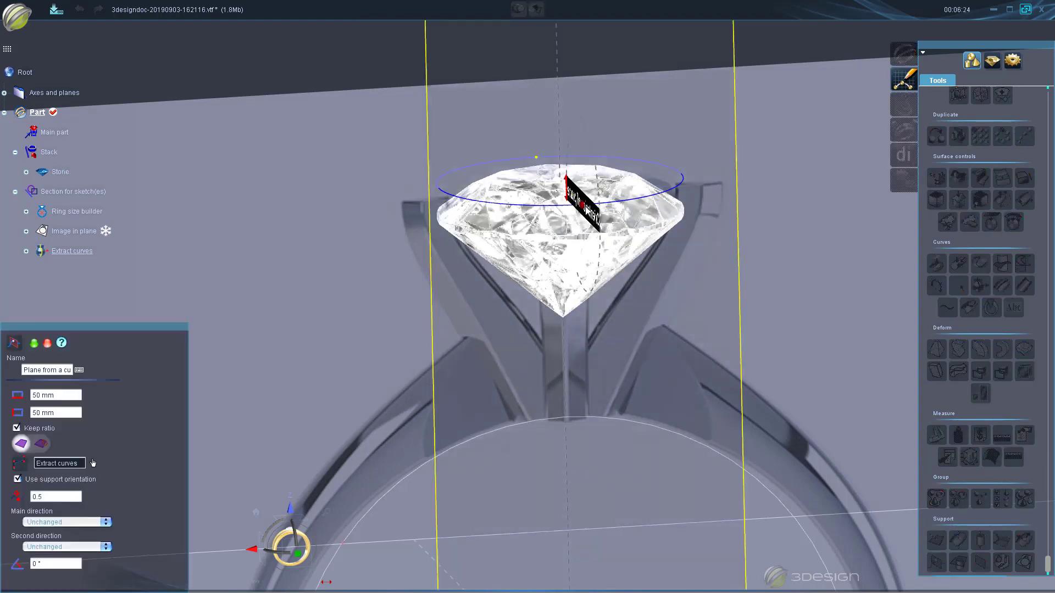
left_click_drag(585, 207, 493, 207)
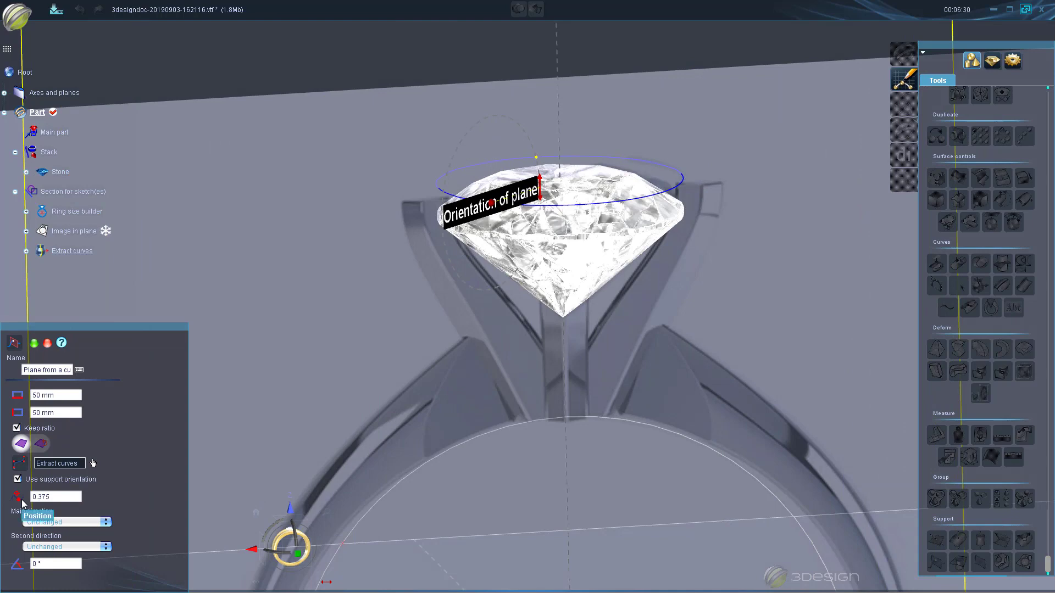
left_click(63, 496)
type(".2")
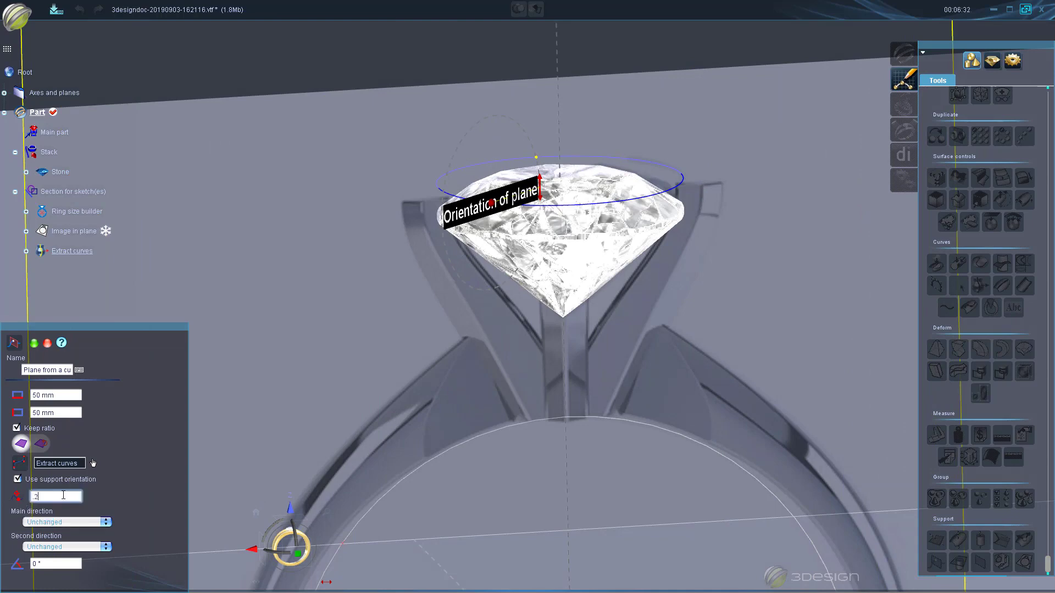
type("5")
key("Return")
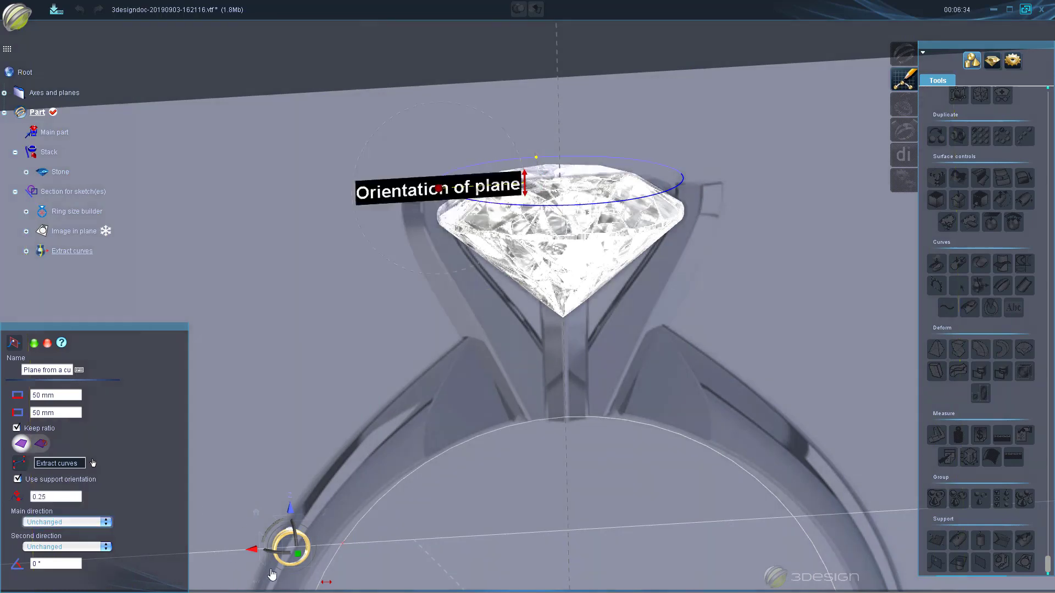
left_click(292, 549)
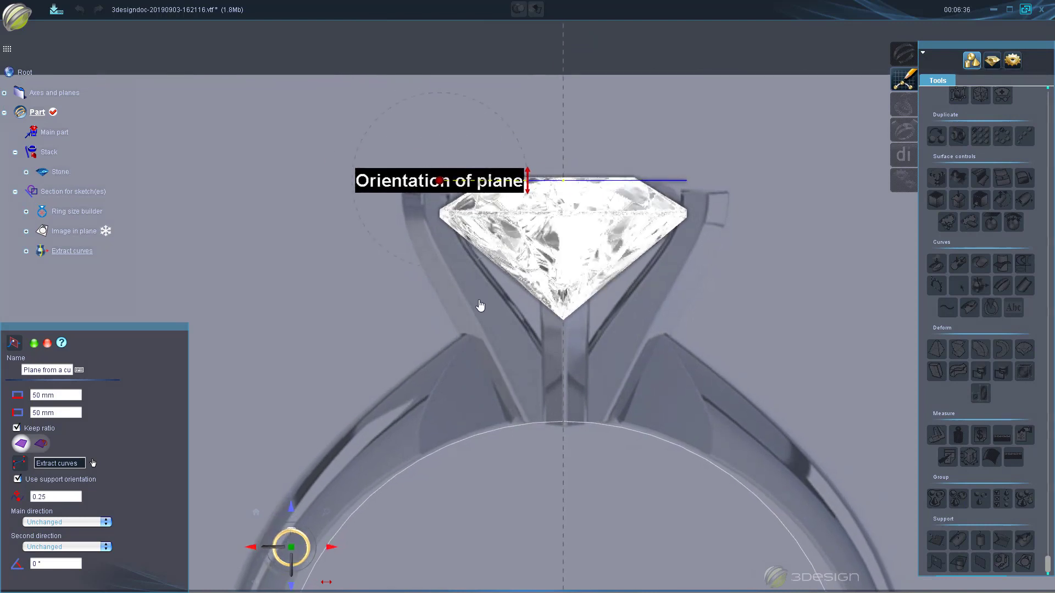
scroll(479, 306, "down", 1)
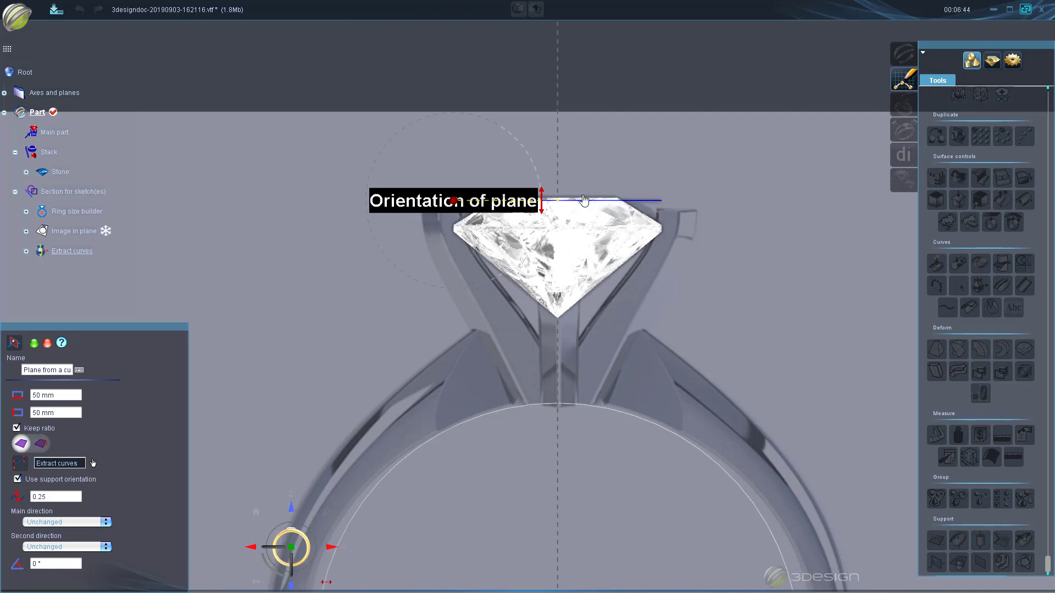
Tilt the new plane's orientation slightly and reset its angle to 0°
left_click_drag(543, 201, 541, 203)
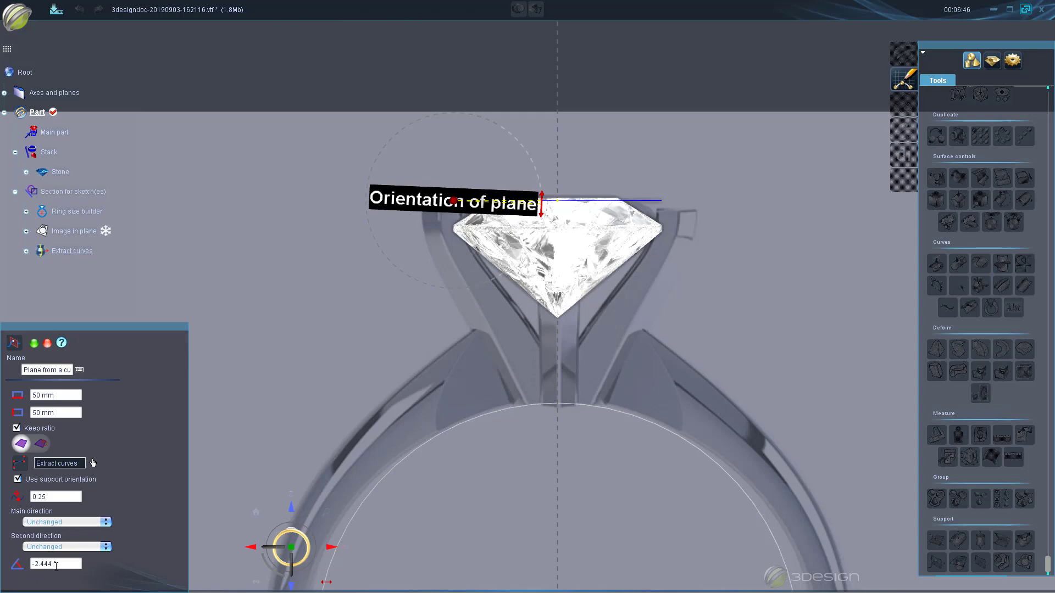
double_click(56, 566)
type("0")
key("Return")
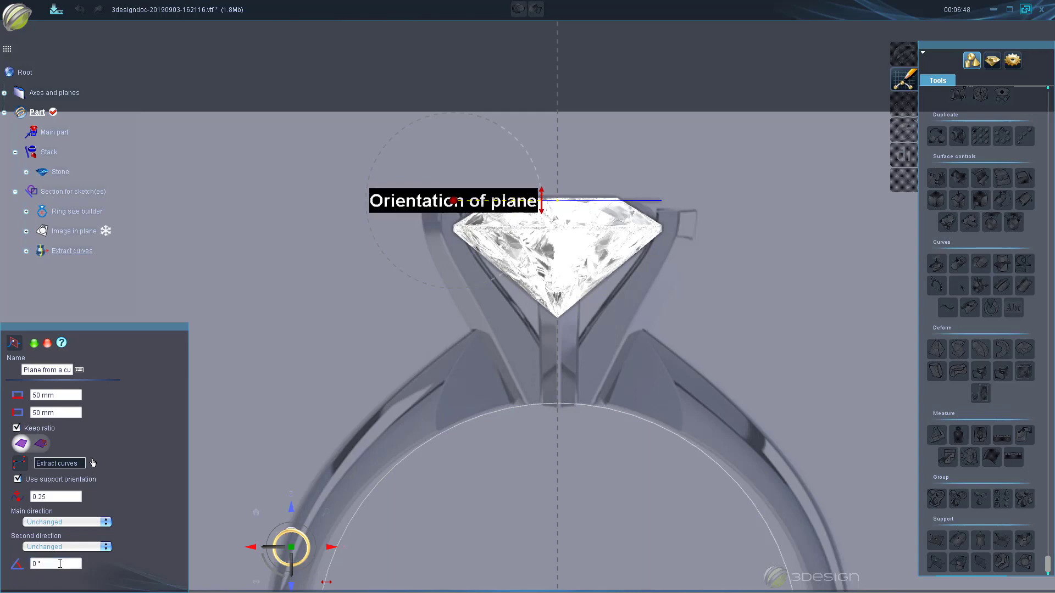
Shrink the plane proportionally to about 21.3 mm per side around the setting and confirm it
scroll(379, 417, "down", 5)
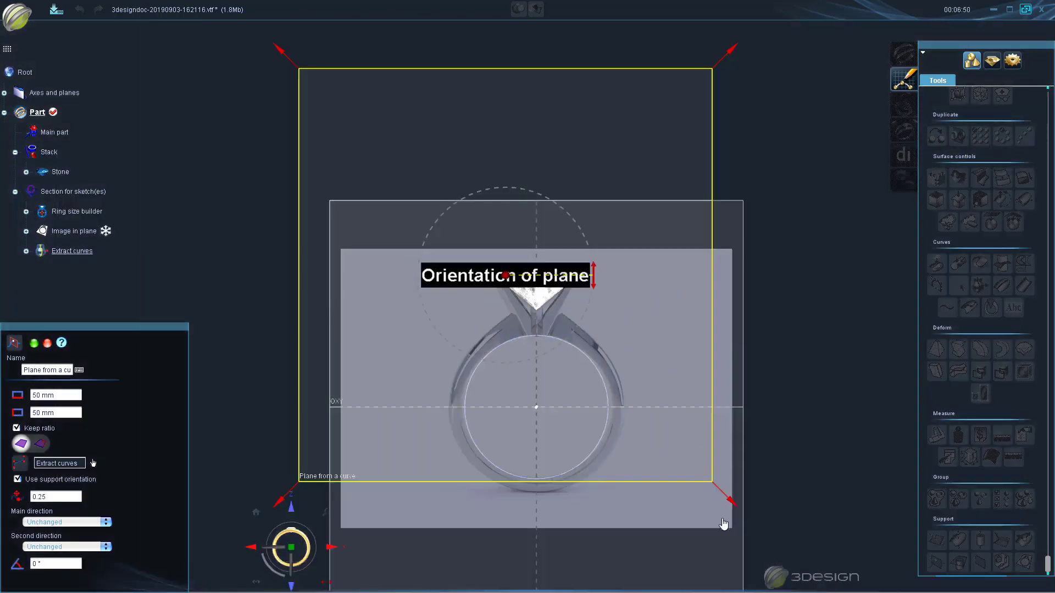
left_click_drag(733, 511, 609, 386)
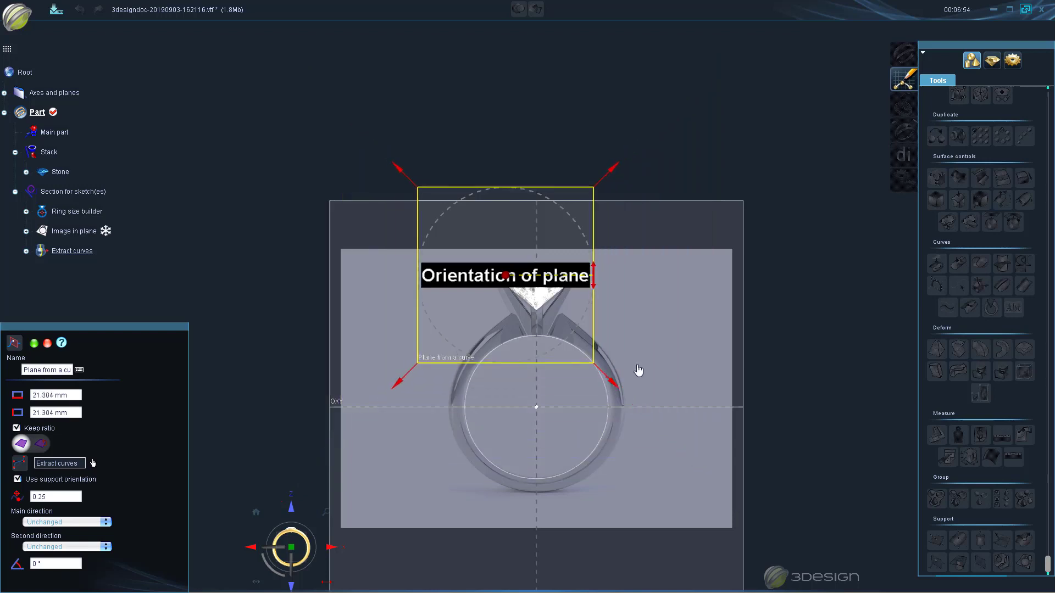
key("Return")
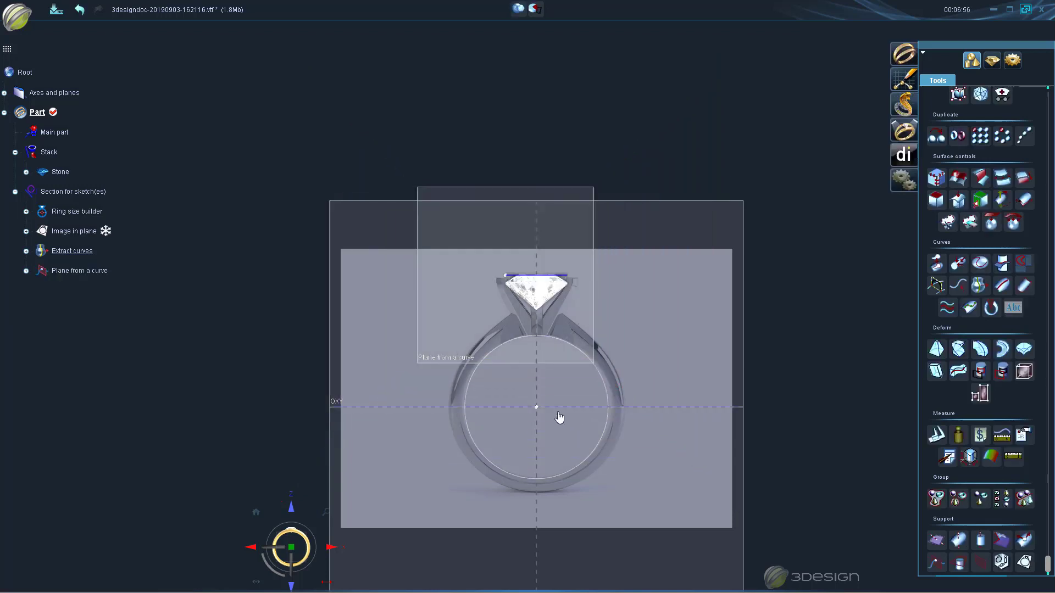
Start a new sketch on the plane made from the edge curve
scroll(525, 463, "up", 1)
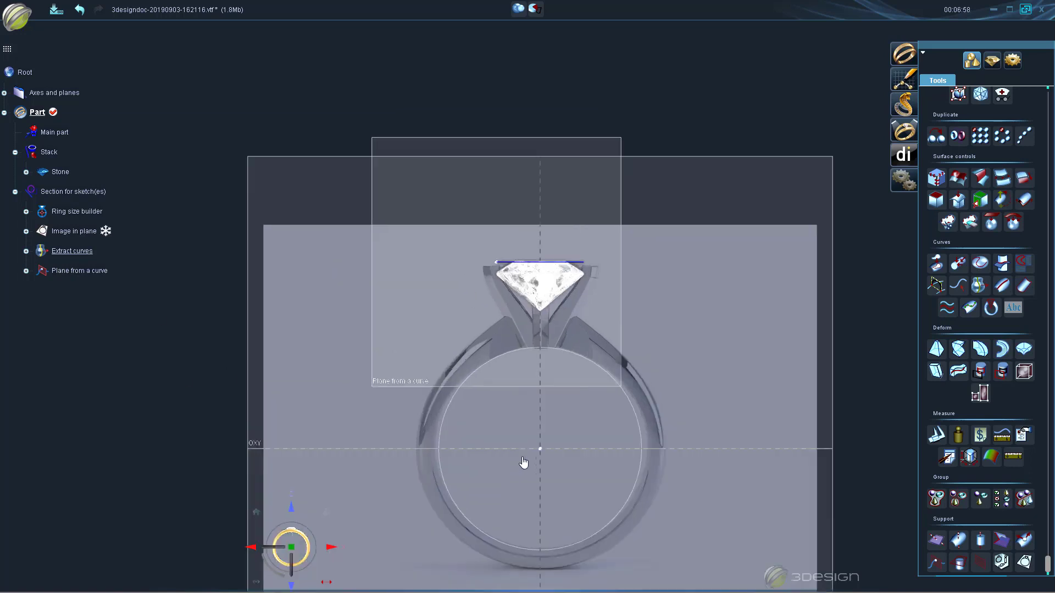
left_click(373, 253)
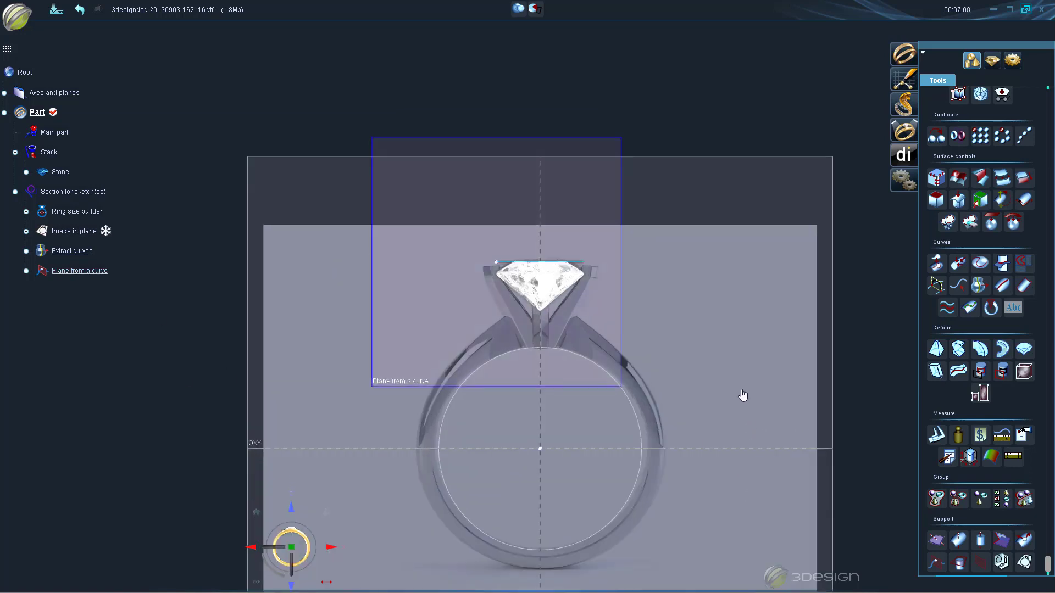
left_click(903, 80)
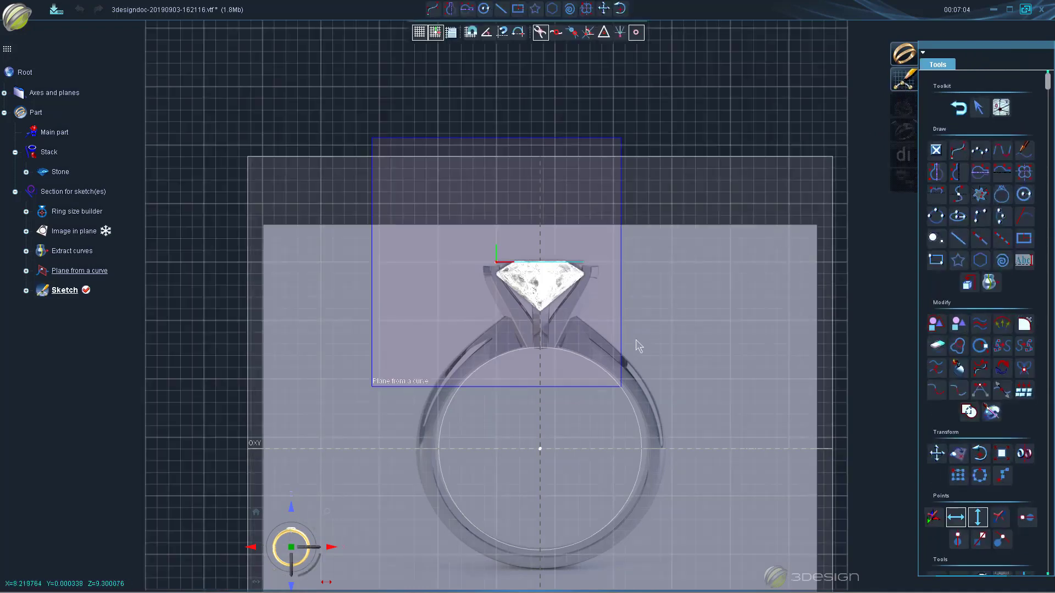
Trace the left prong's inner edge with an open NURBS curve, from stone-top level to about 7.9 mm below, just inside the finger circle
scroll(584, 344, "up", 5)
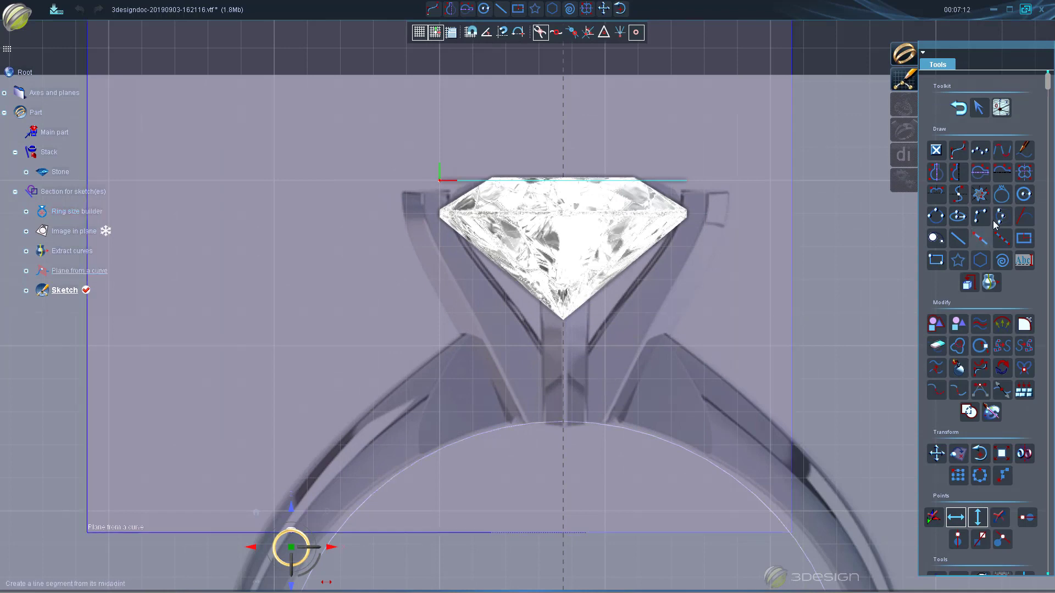
left_click(959, 150)
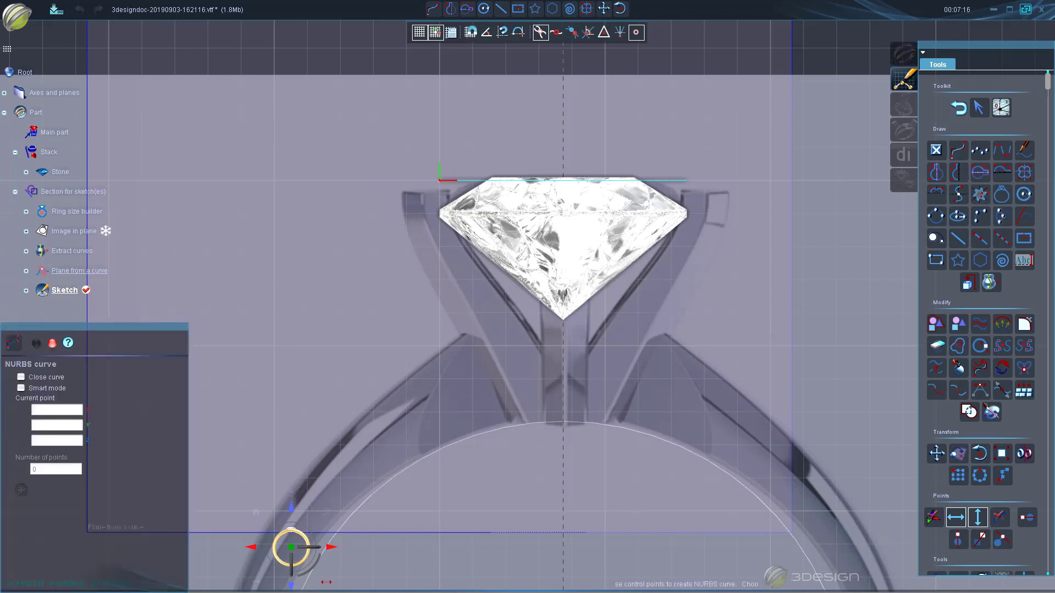
left_click(448, 182)
left_click(451, 211)
left_click(525, 320)
left_click(553, 360)
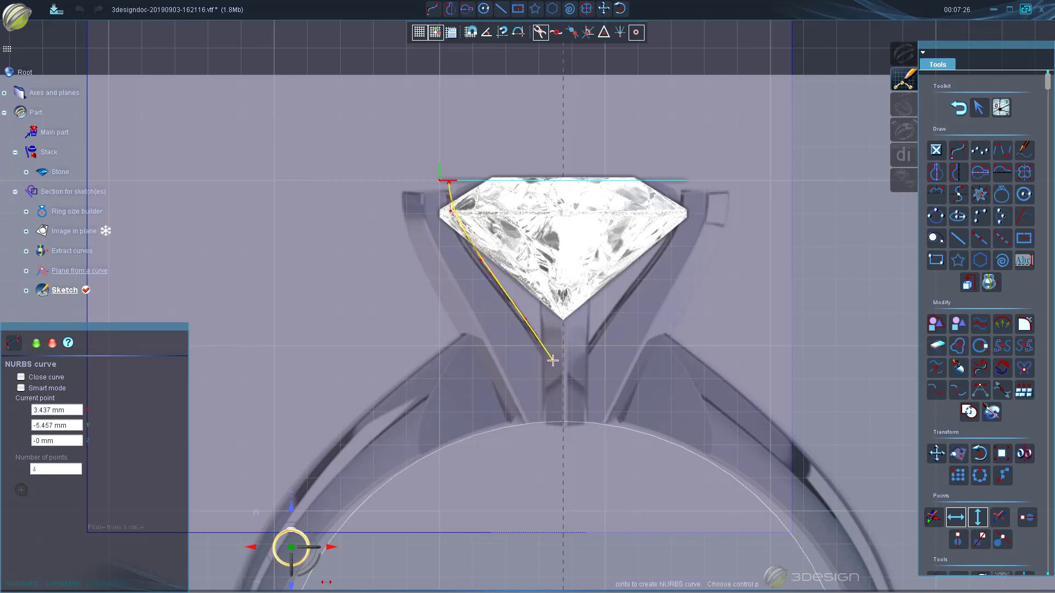
left_click(569, 415)
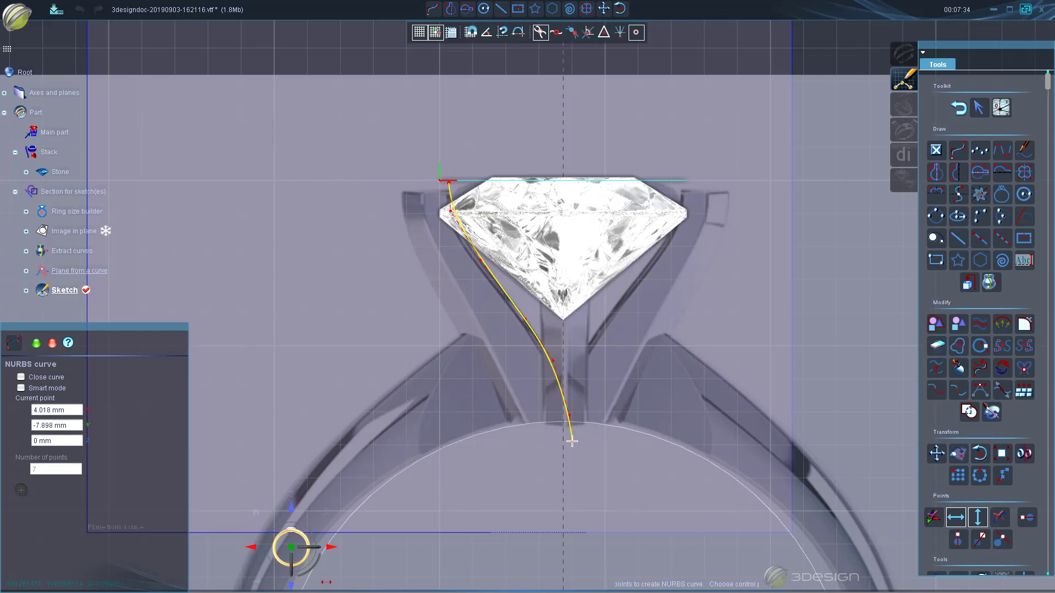
right_click(573, 446)
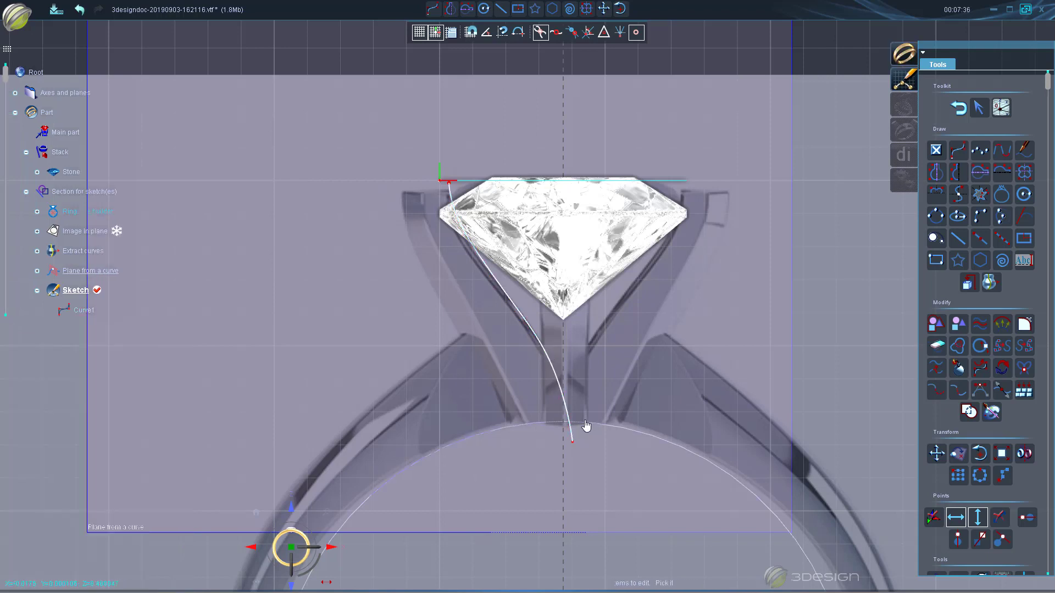
Trace the left prong's outer edge with an open NURBS curve, from stone-top level to about 8 mm below, just inside the finger circle
left_click(958, 150)
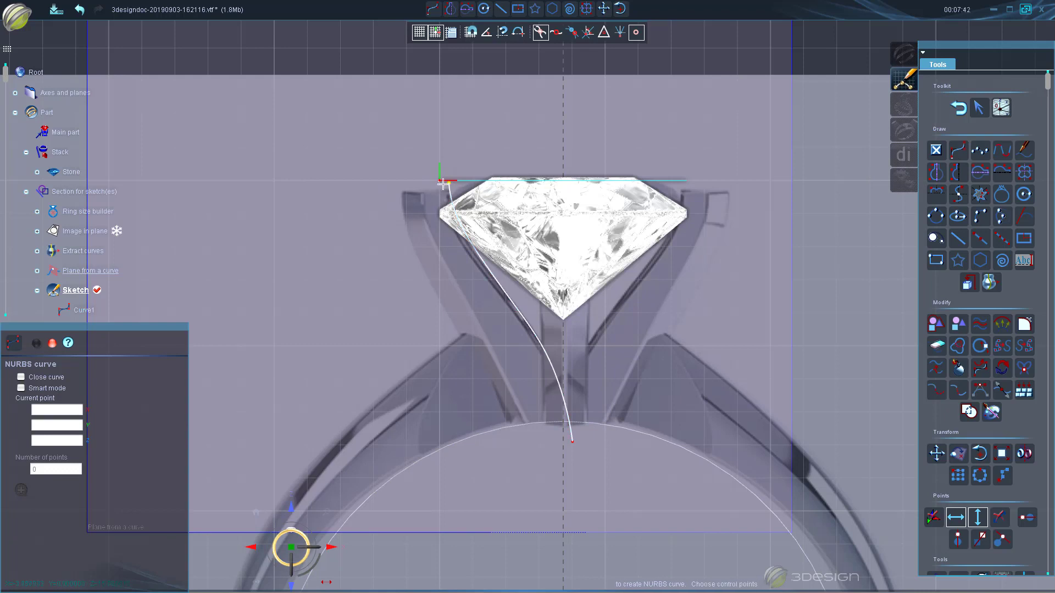
left_click(402, 182)
left_click(404, 213)
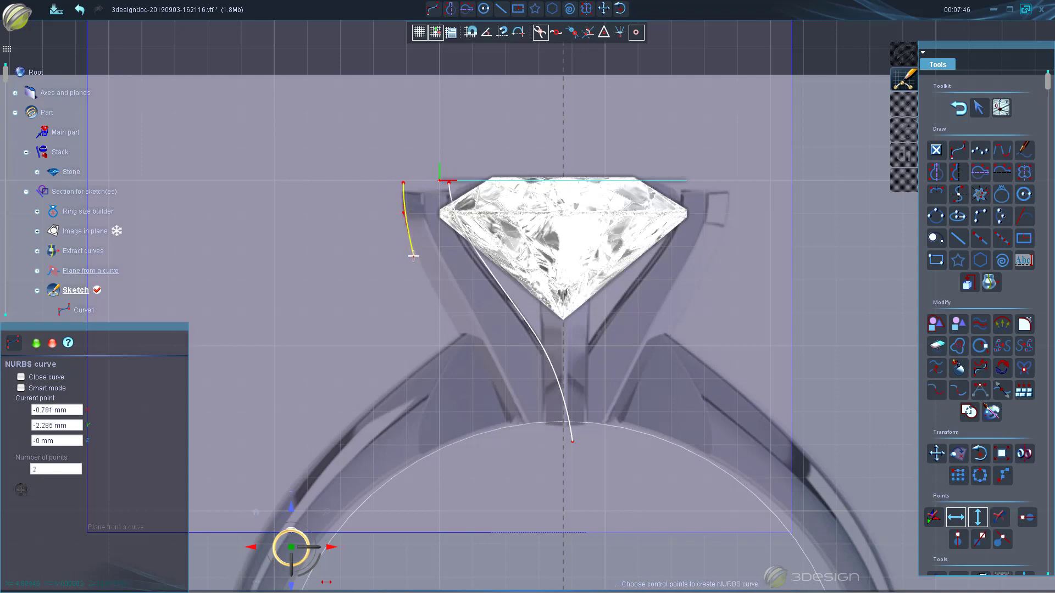
left_click(413, 256)
left_click(449, 323)
left_click(486, 376)
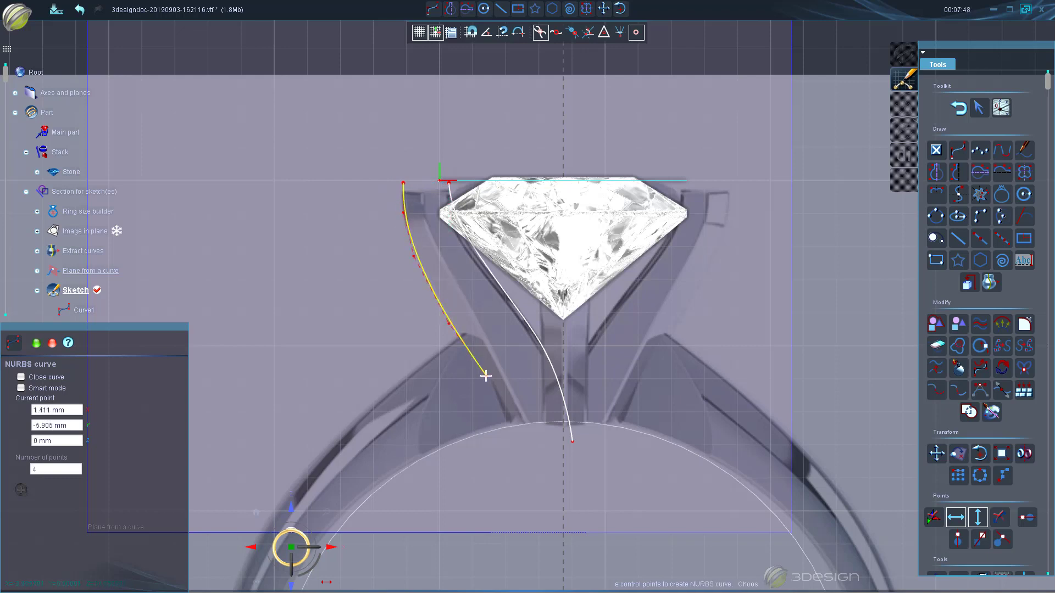
left_click(516, 424)
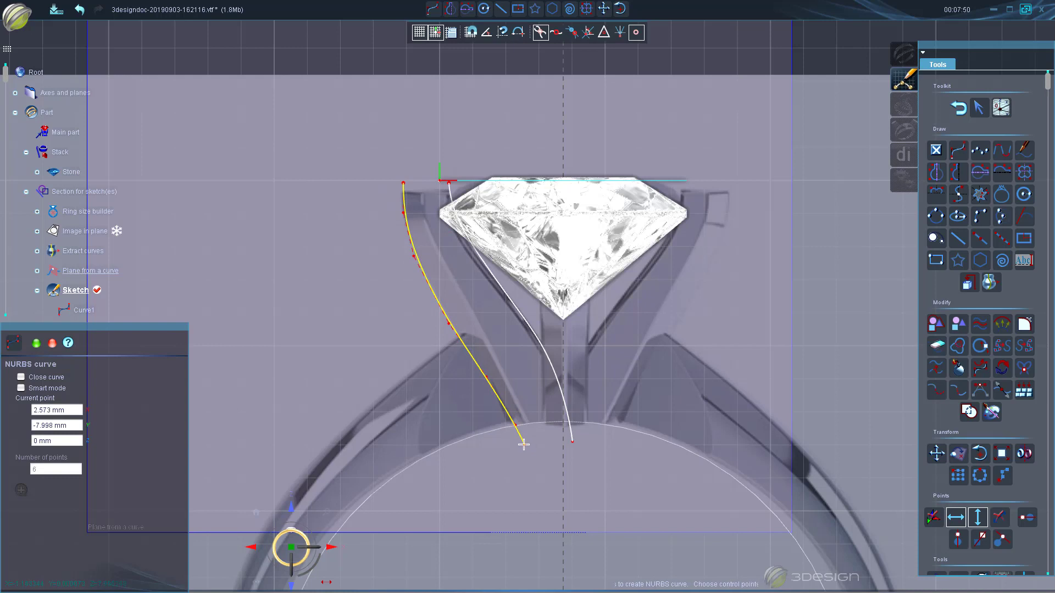
double_click(523, 445)
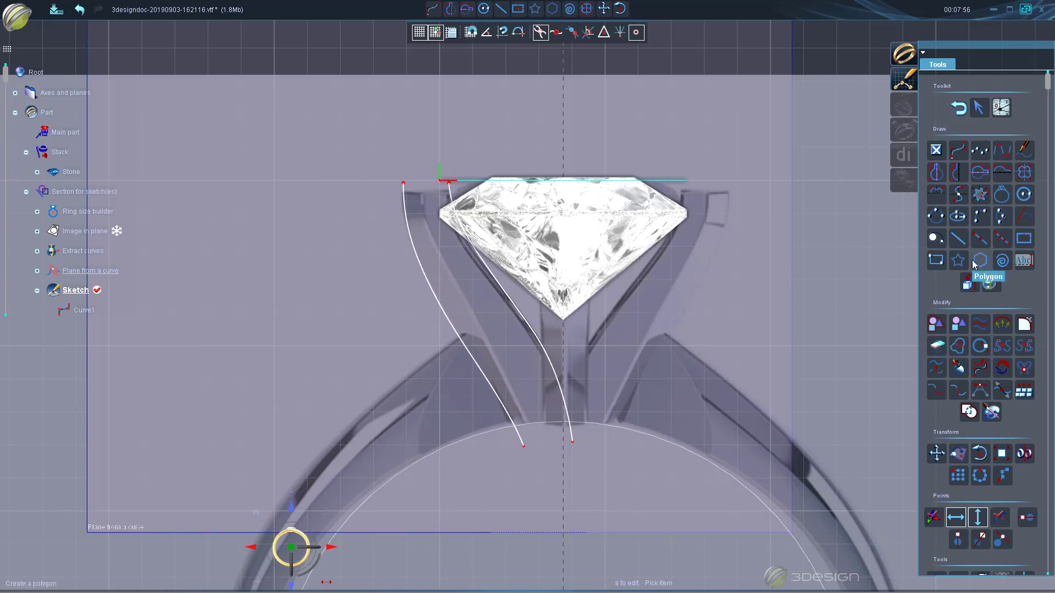
Draw a five-sided polygon with a radius of about 1.23 mm, unfilleted, to the left of the two prong curves
left_click(980, 260)
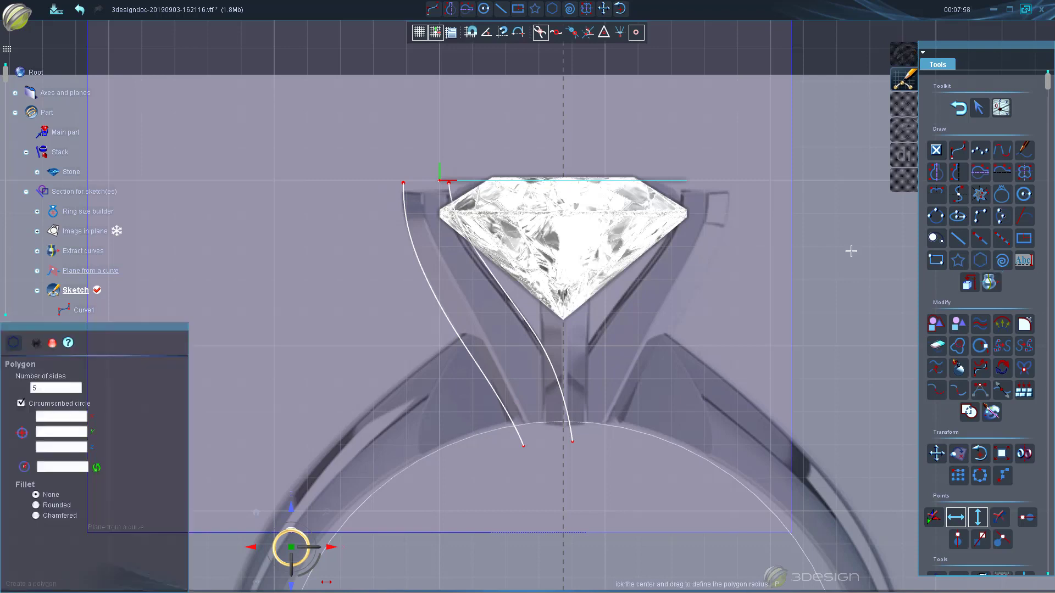
left_click_drag(331, 275, 330, 235)
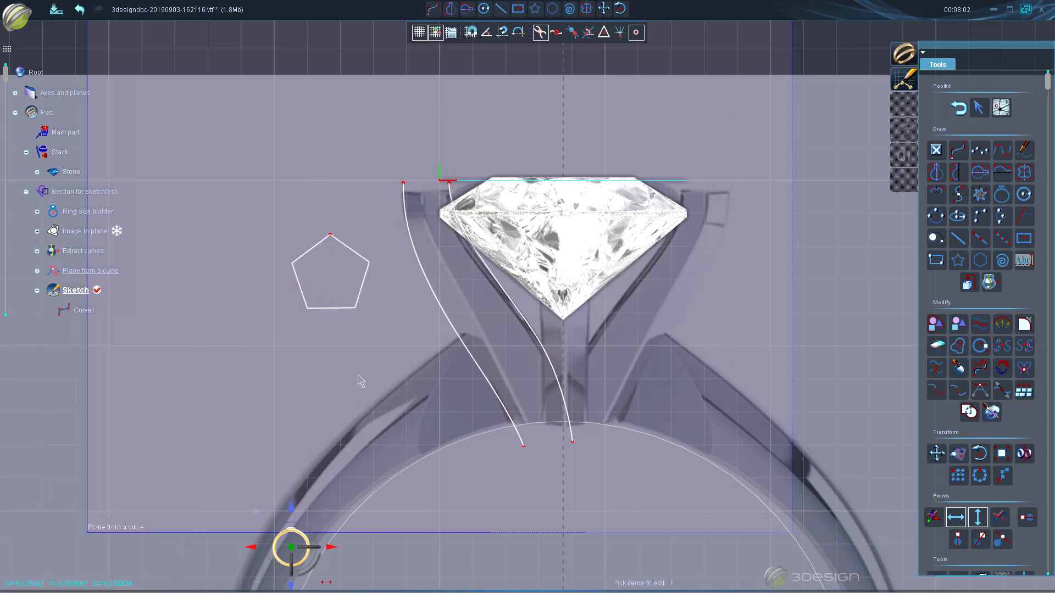
Try to set the pentagon's radius to 0 mm
left_click(330, 309)
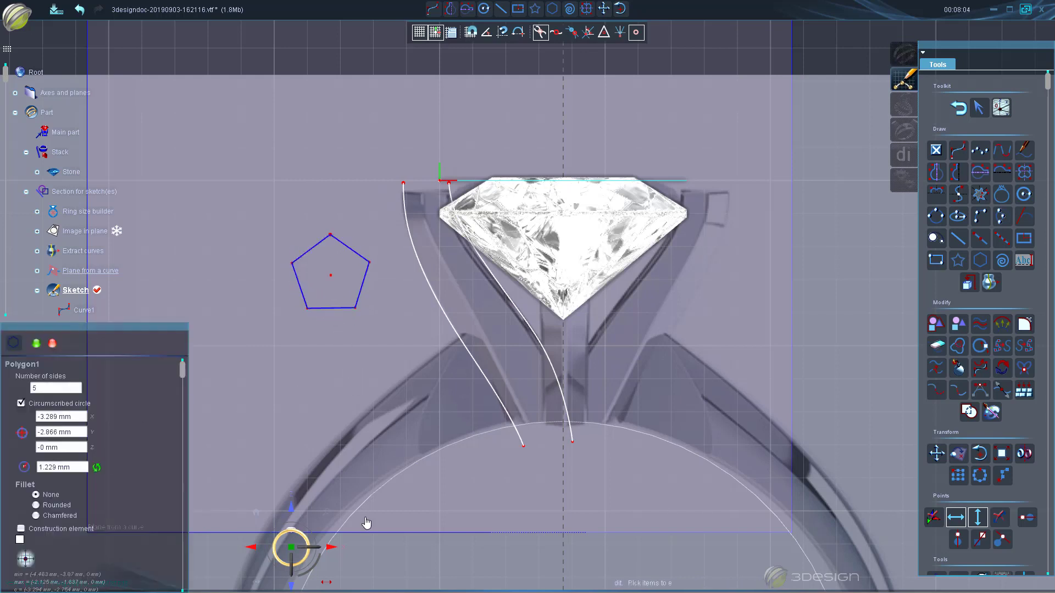
double_click(78, 468)
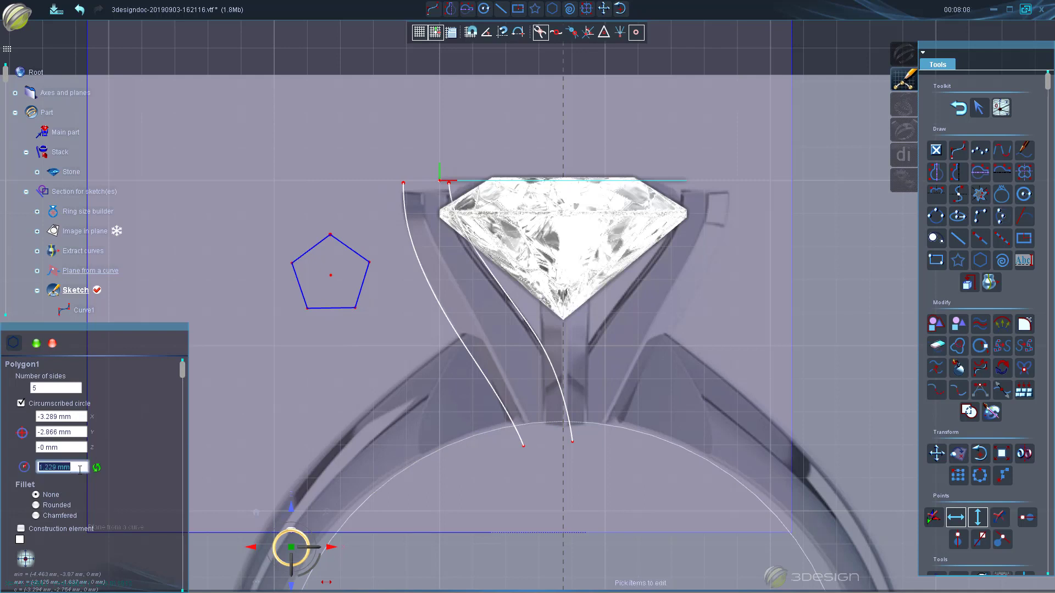
type("0 mm")
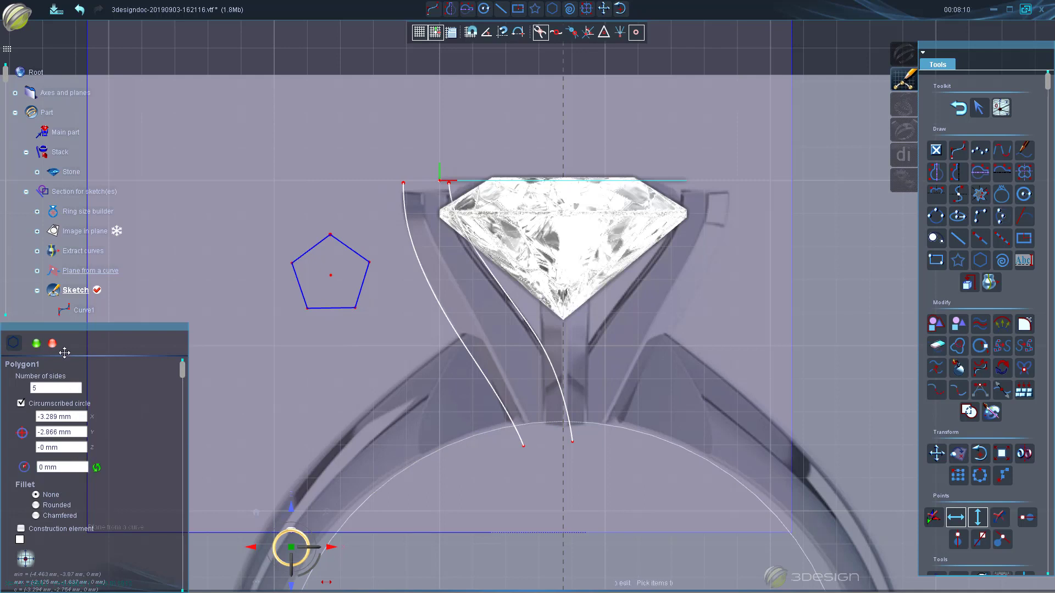
left_click(35, 343)
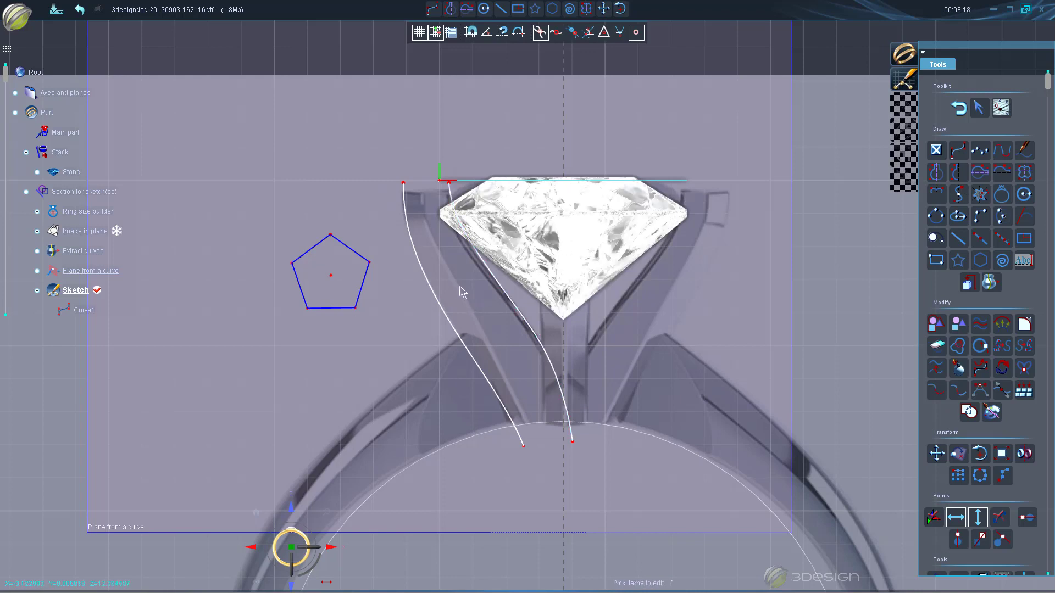
Try to scale the pentagon with the Scale transformation
scroll(367, 308, "up", 1)
scroll(367, 309, "down", 1)
left_click(1000, 452)
left_click(23, 555)
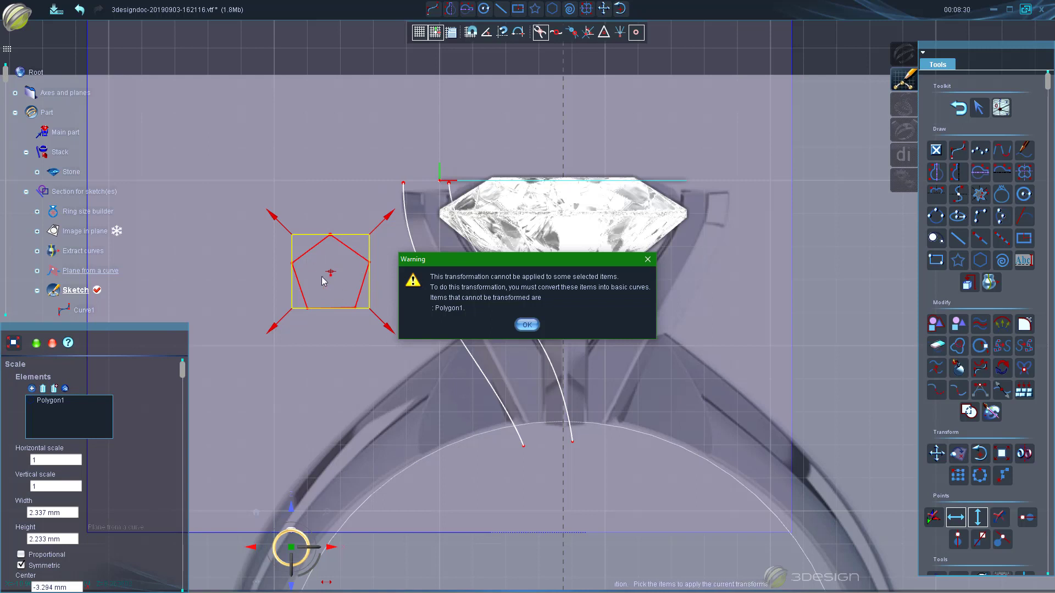
left_click(526, 324)
left_click(52, 343)
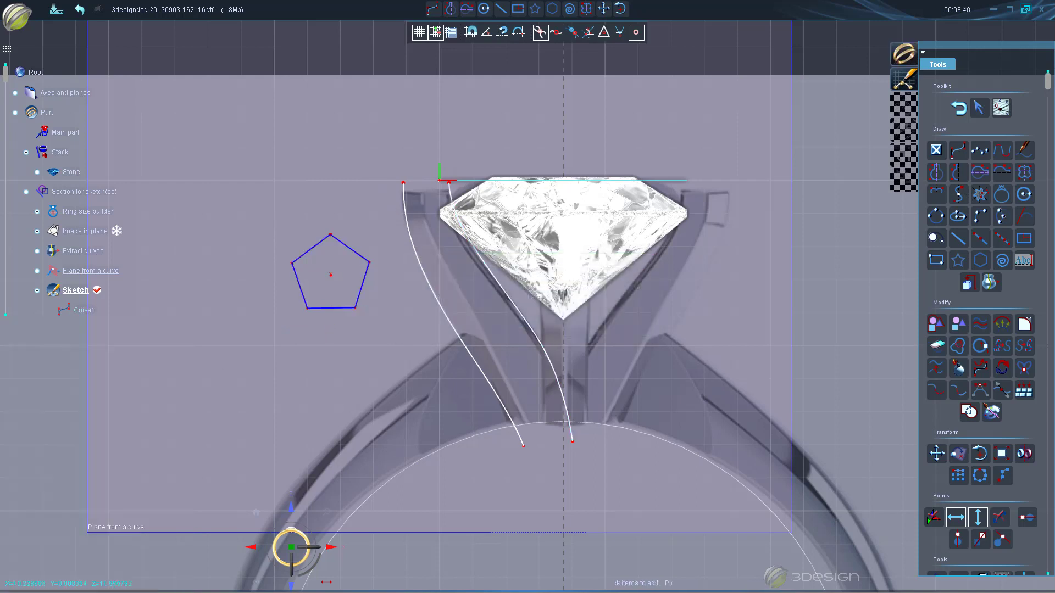
Convert the pentagon into basic curves and join its segments into a single curve
left_click(959, 368)
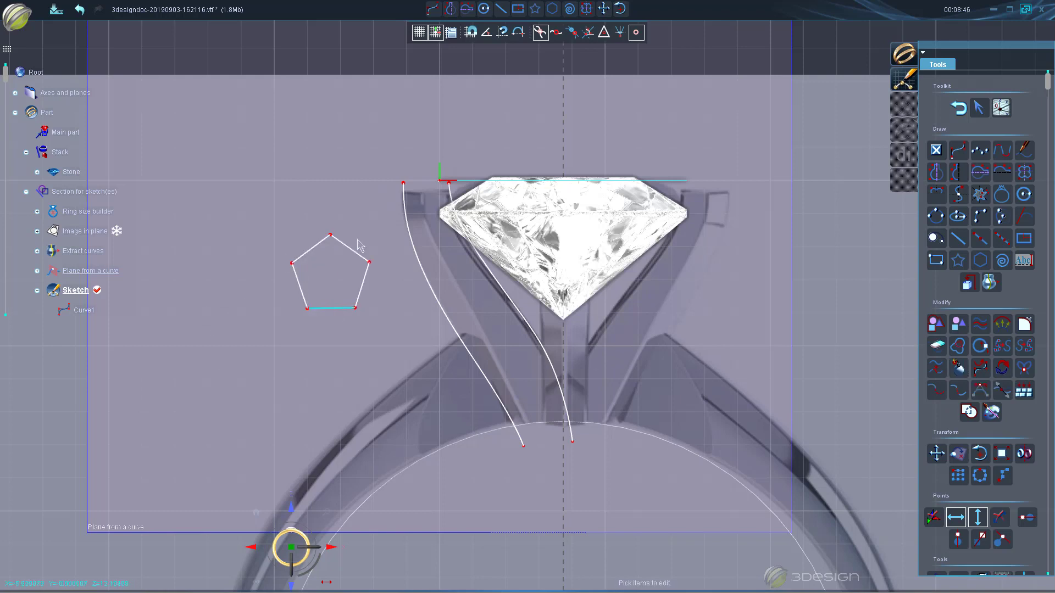
left_click(1025, 368)
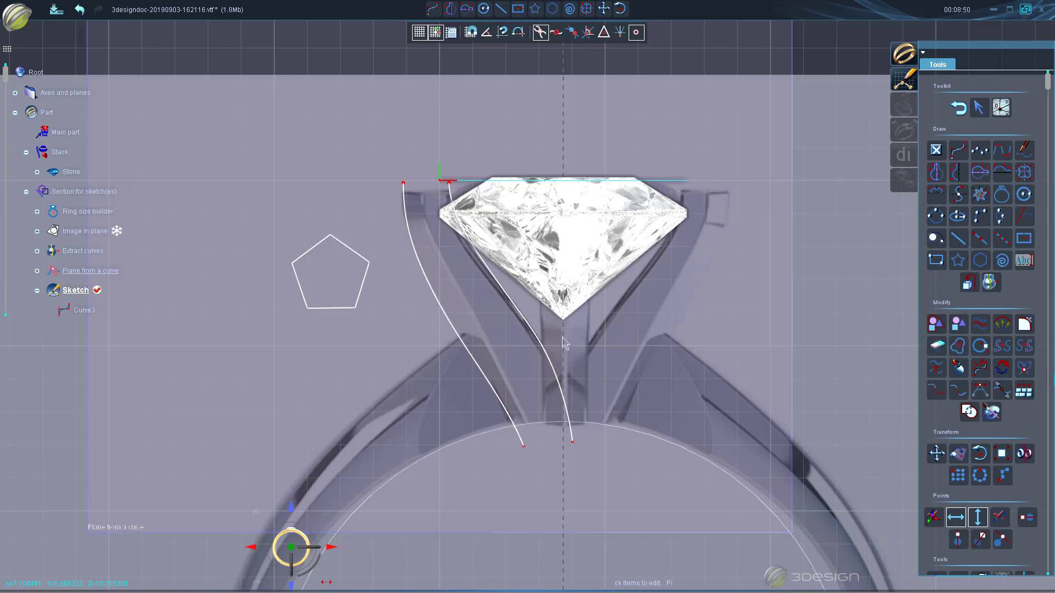
Try to raise the pentagon's top point slightly, and undo the change
left_click(326, 239)
mouse_move(330, 236)
left_mouse_down()
mouse_move(362, 222)
mouse_move(319, 224)
mouse_move(363, 223)
mouse_move(330, 219)
left_mouse_up()
left_click(449, 265)
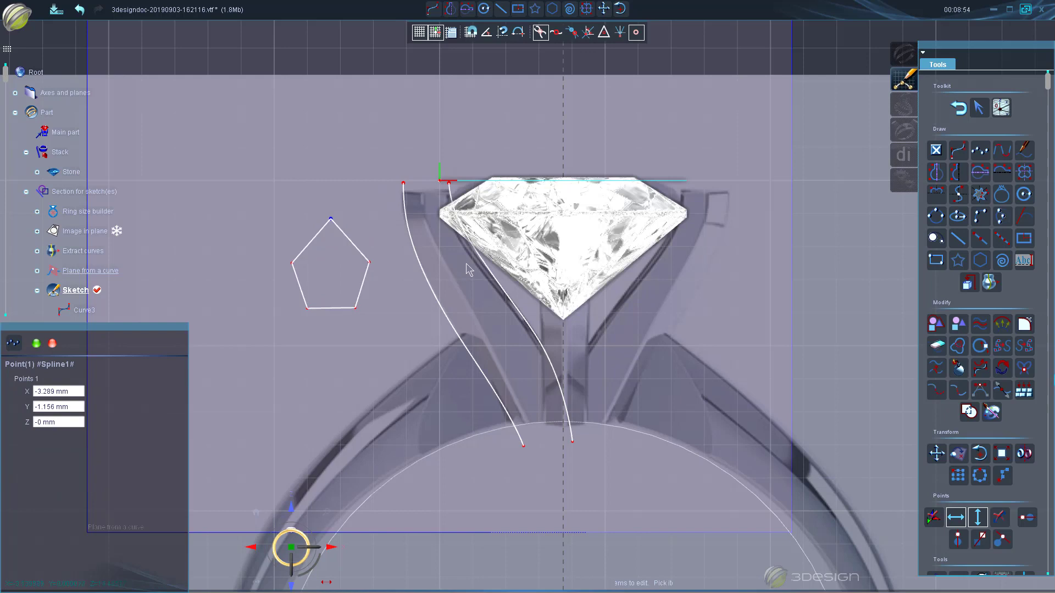
key("ctrl+z")
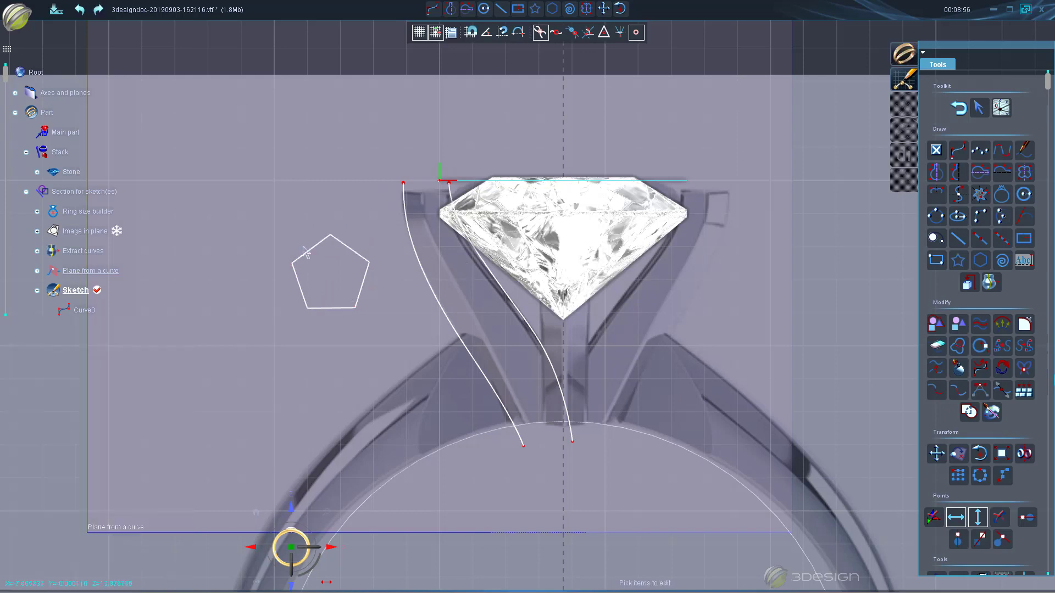
Scale the pentagon non-proportionally and symmetrically to a width of 1 mm
left_click(308, 266)
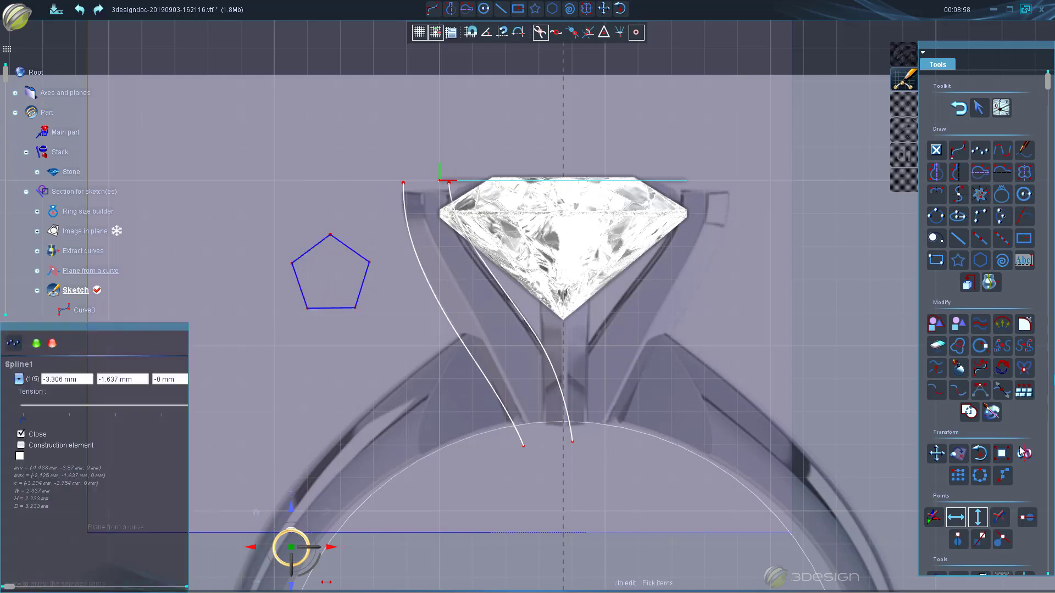
left_click(1005, 458)
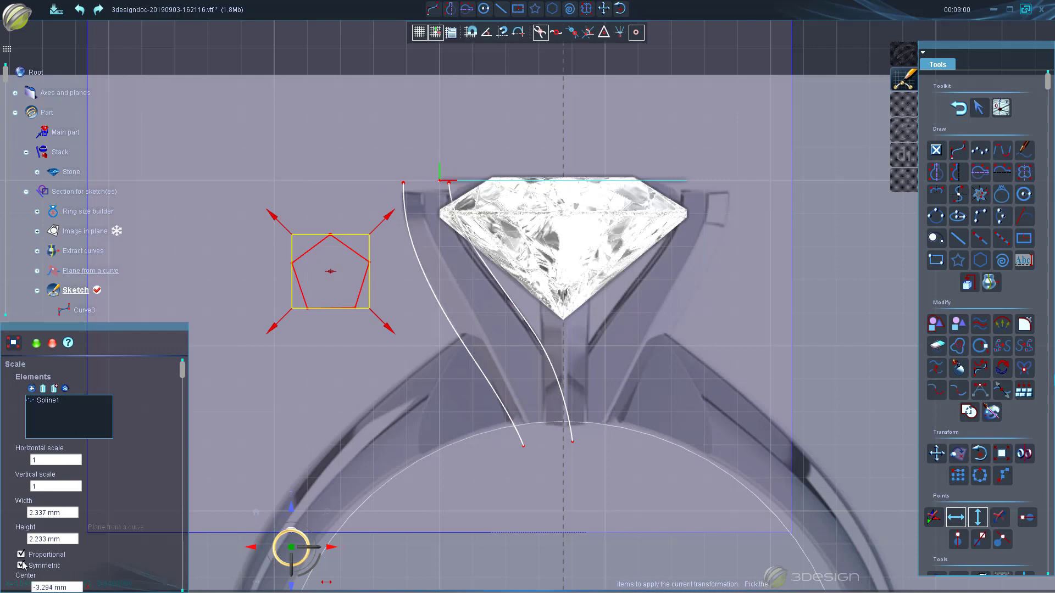
left_click(21, 555)
left_click_drag(383, 271, 367, 271)
triple_click(63, 516)
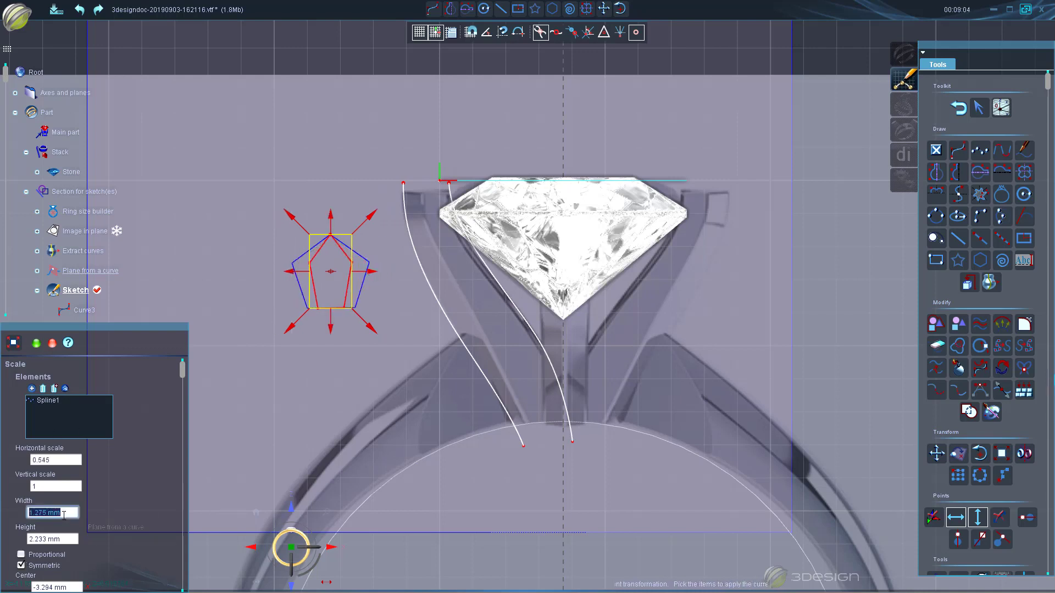
type("1")
key("Tab")
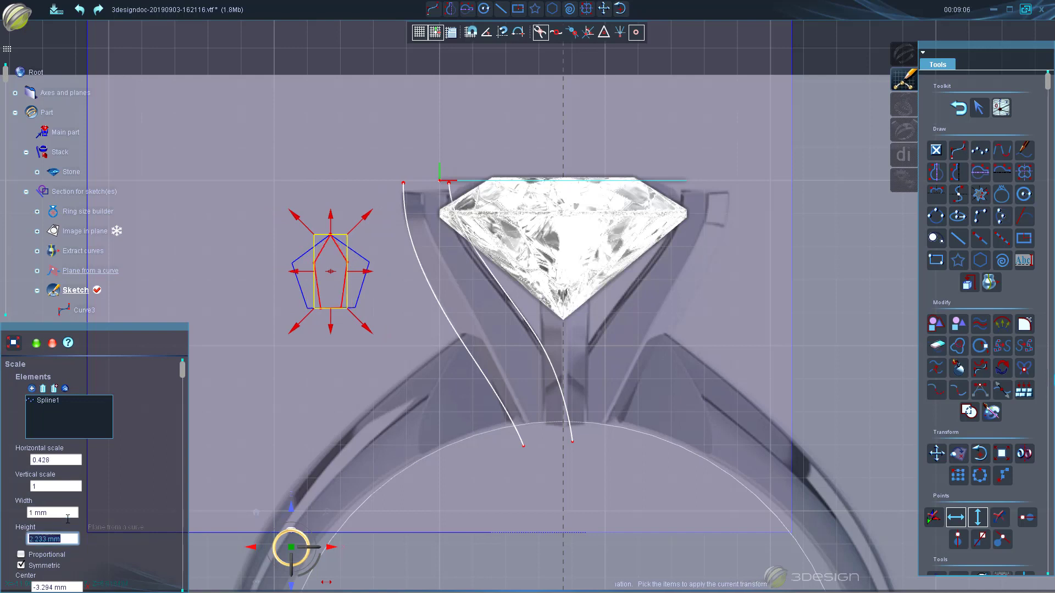
key("Return")
left_click(37, 343)
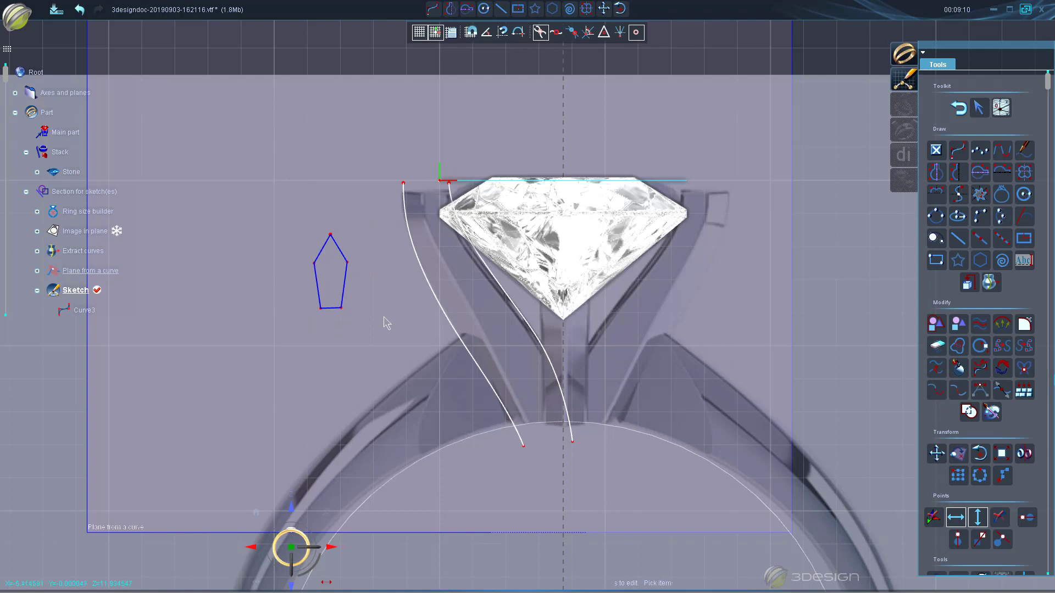
Undo the pentagon's 1 mm width scaling and reselect the shape
scroll(373, 315, "up", 2)
left_click(274, 254)
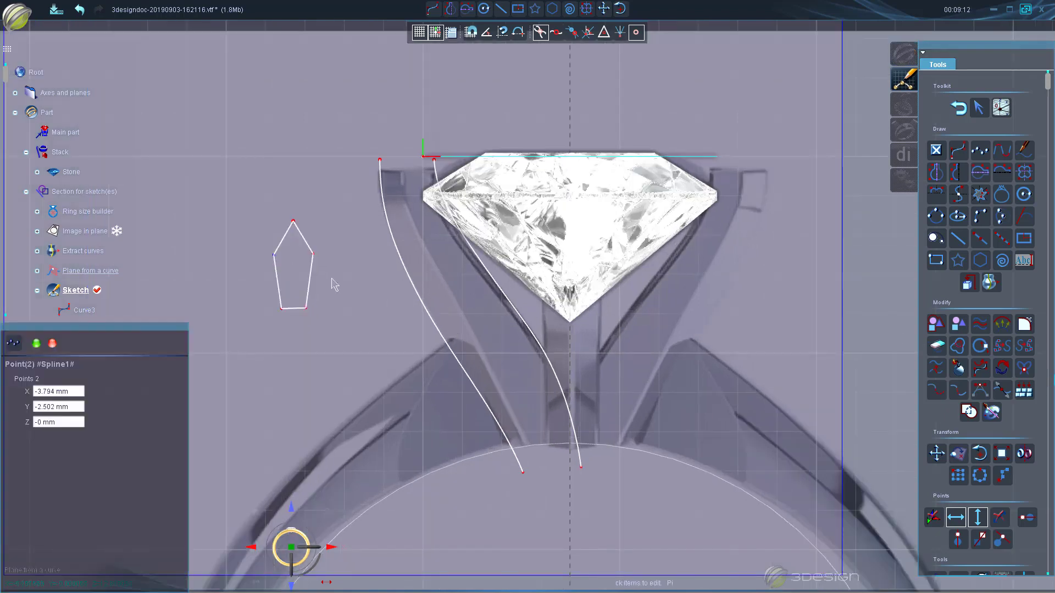
left_click(314, 255)
key("ctrl+z")
left_click(330, 306)
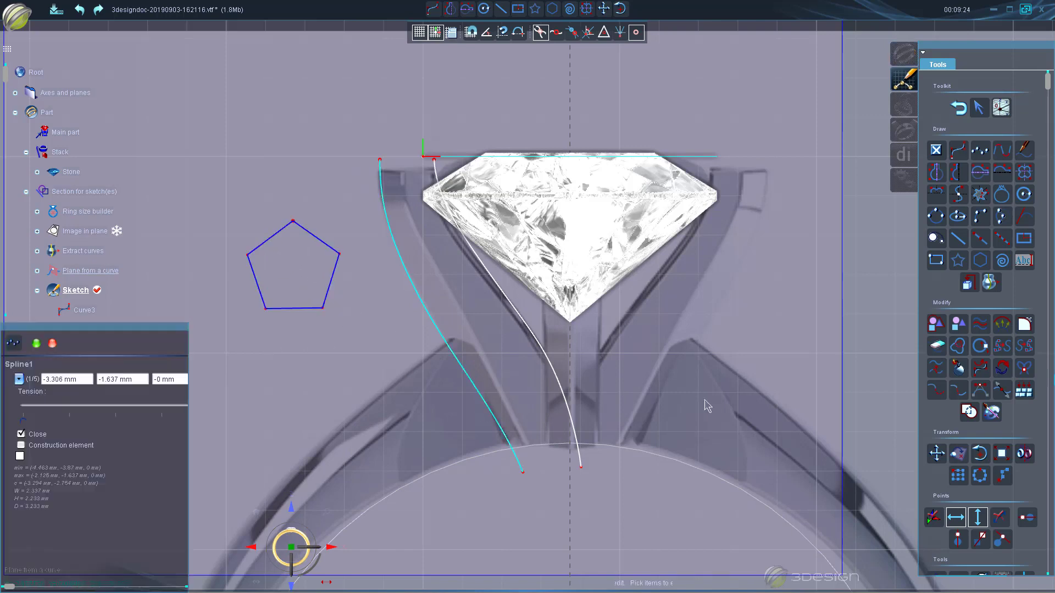
Move the pentagon's two upper side points up together by about 0.45 mm
left_click(248, 254)
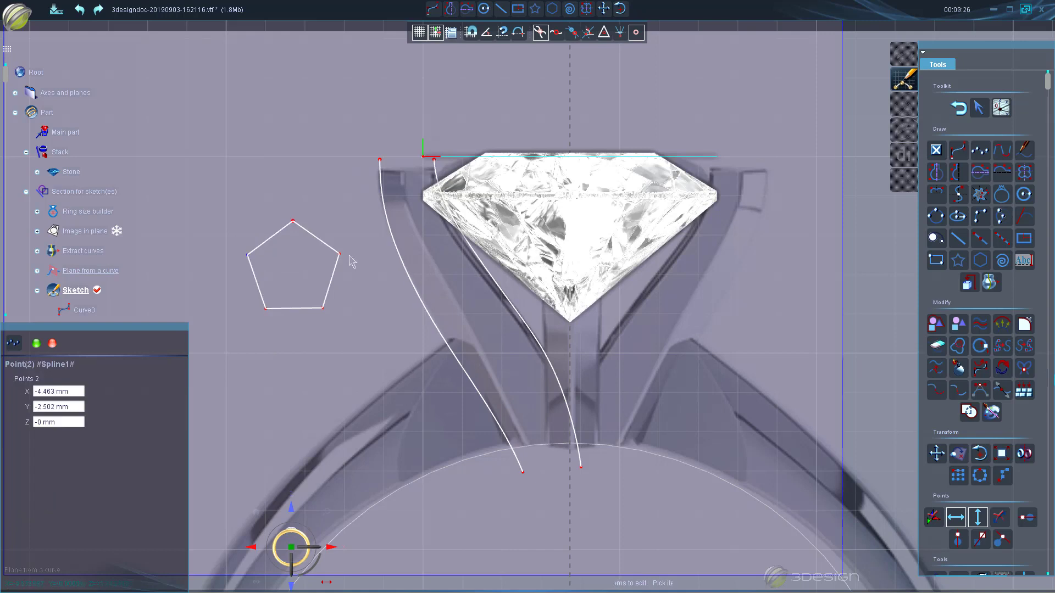
left_click(339, 255)
left_click(937, 454)
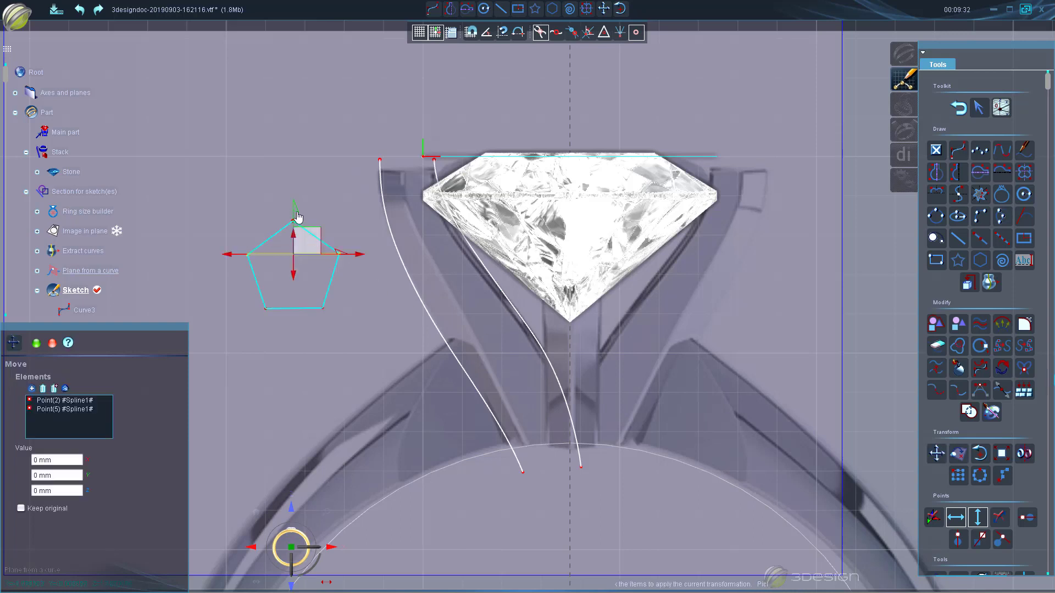
left_click_drag(293, 202, 292, 187)
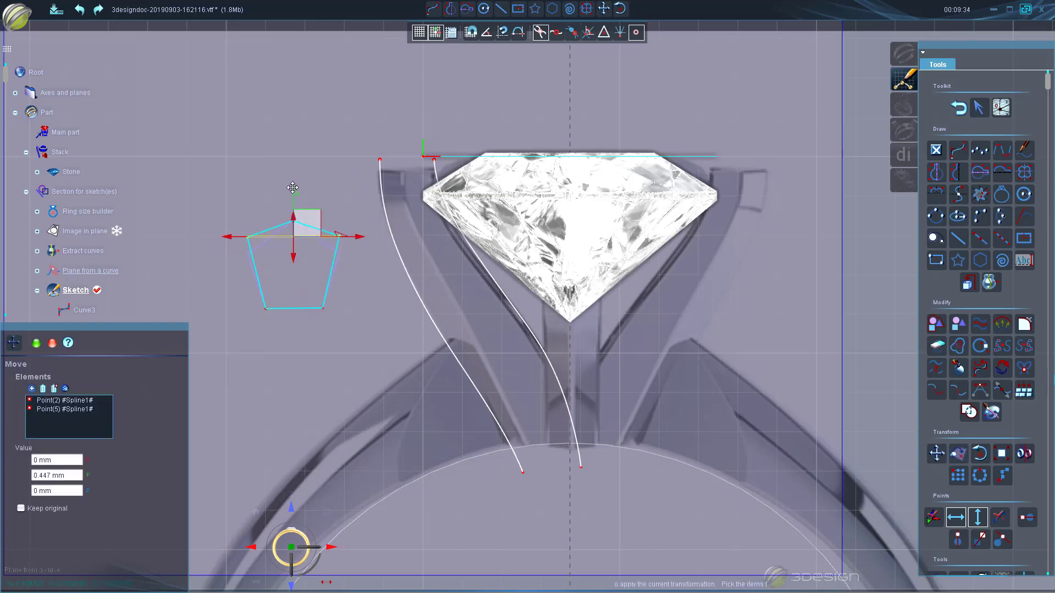
right_click(420, 253)
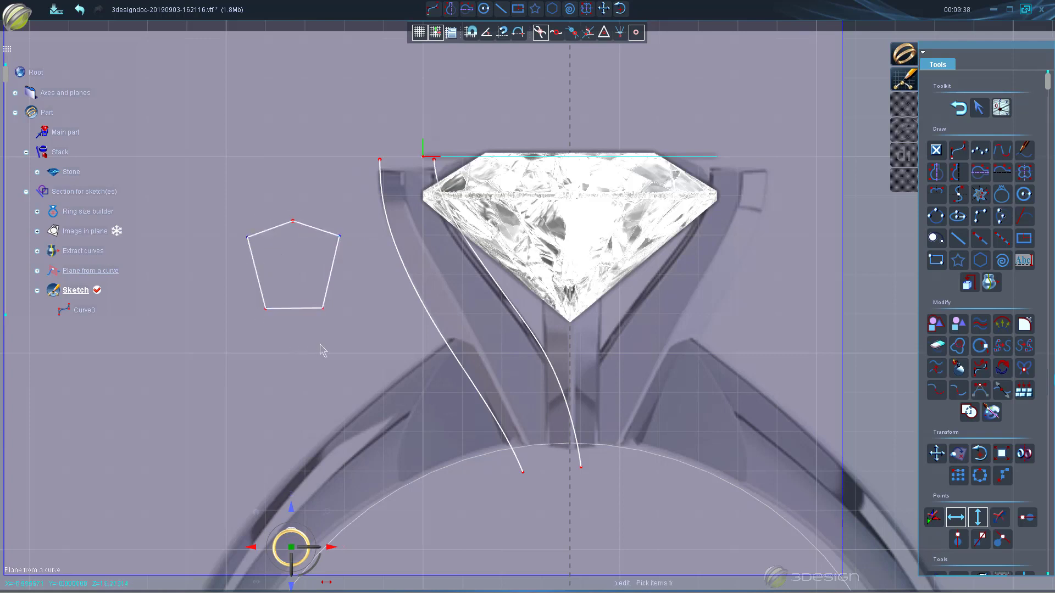
left_click(474, 380)
left_click(367, 337)
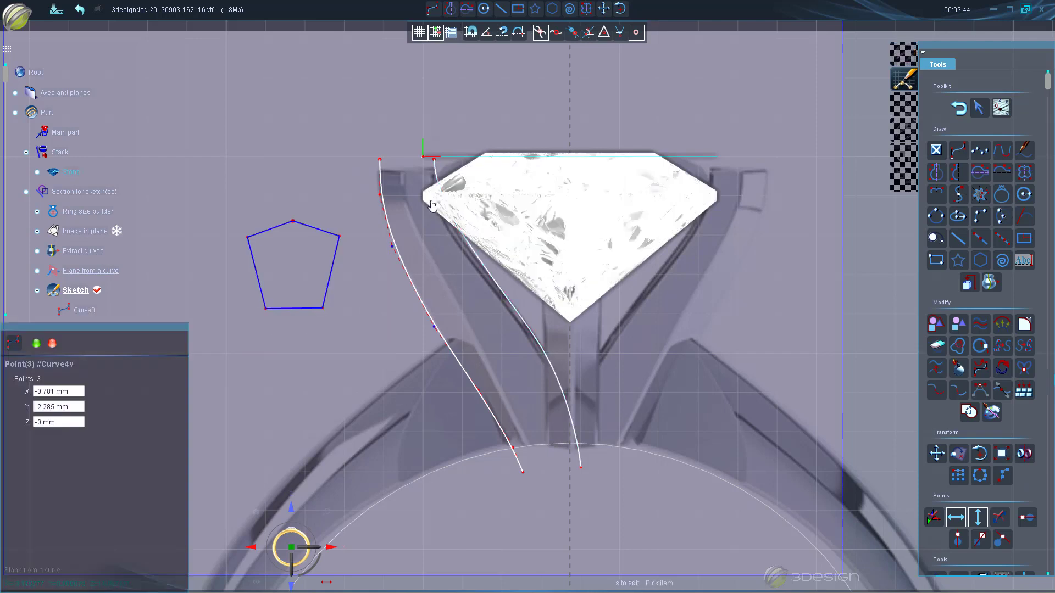
left_click(1002, 453)
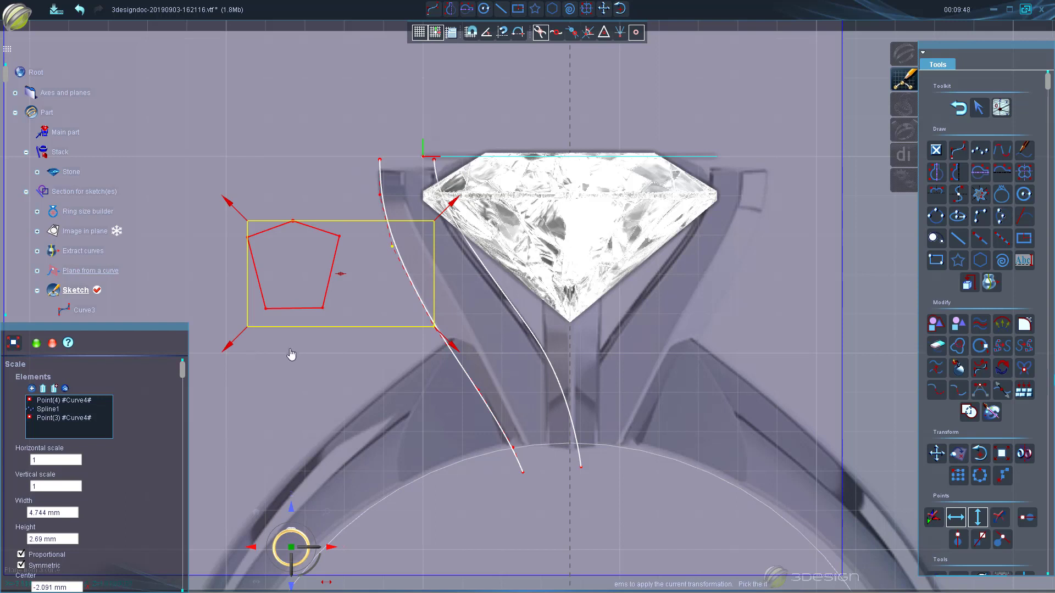
left_click(52, 342)
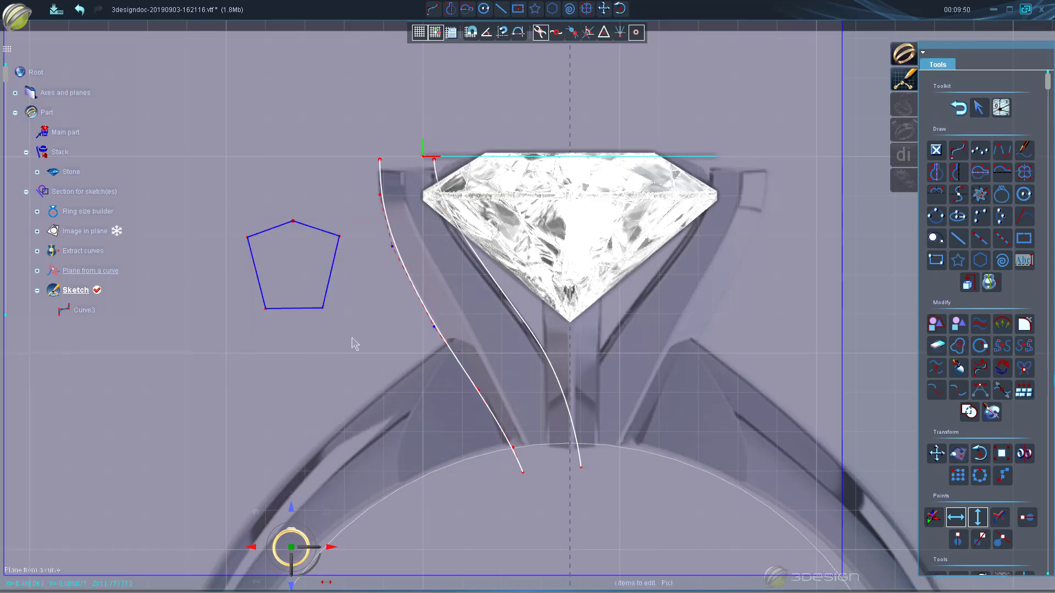
Scale the pentagon non-proportionally and symmetrically to a width of about 1.25 mm
left_click(254, 275)
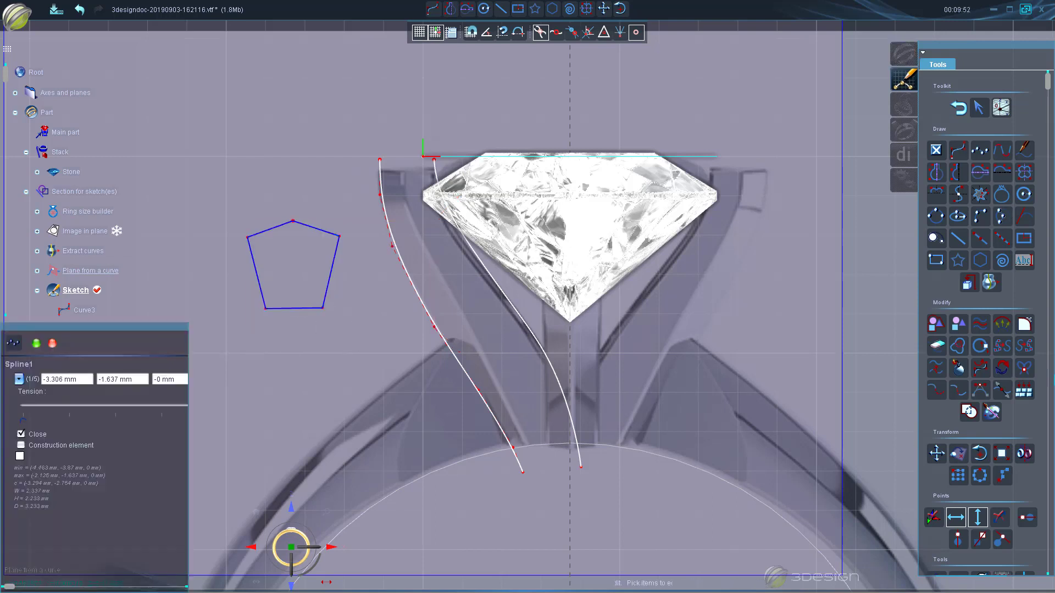
left_click(1001, 453)
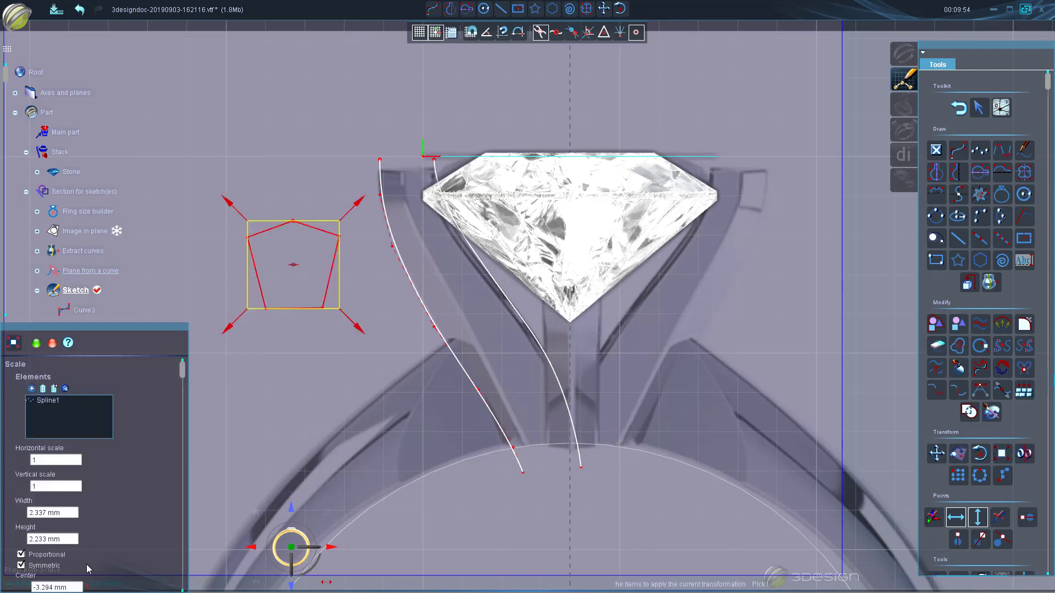
scroll(87, 568, "down", 1)
left_click(21, 521)
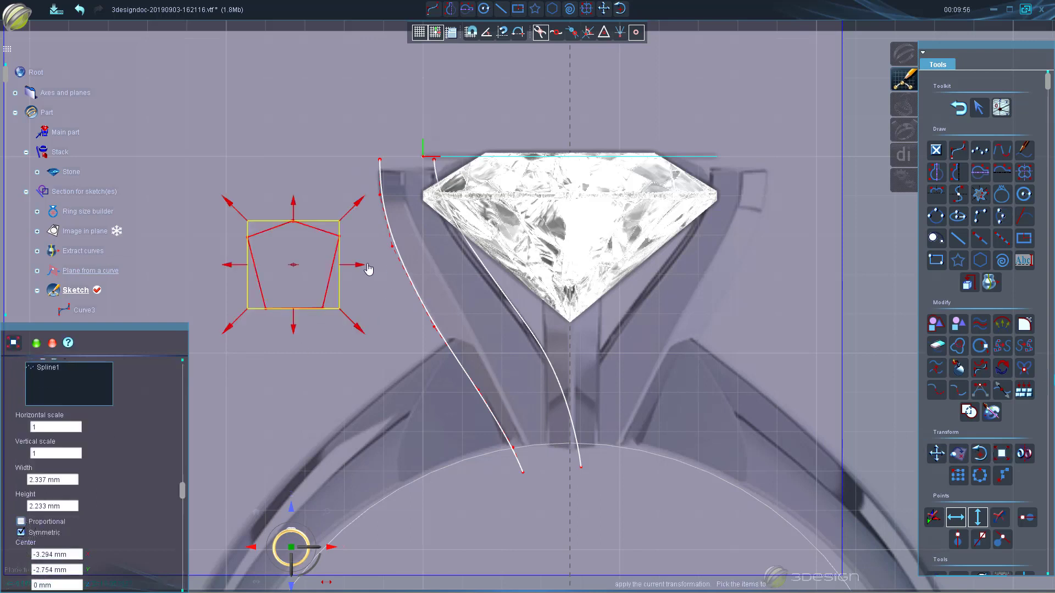
left_click_drag(363, 265, 338, 269)
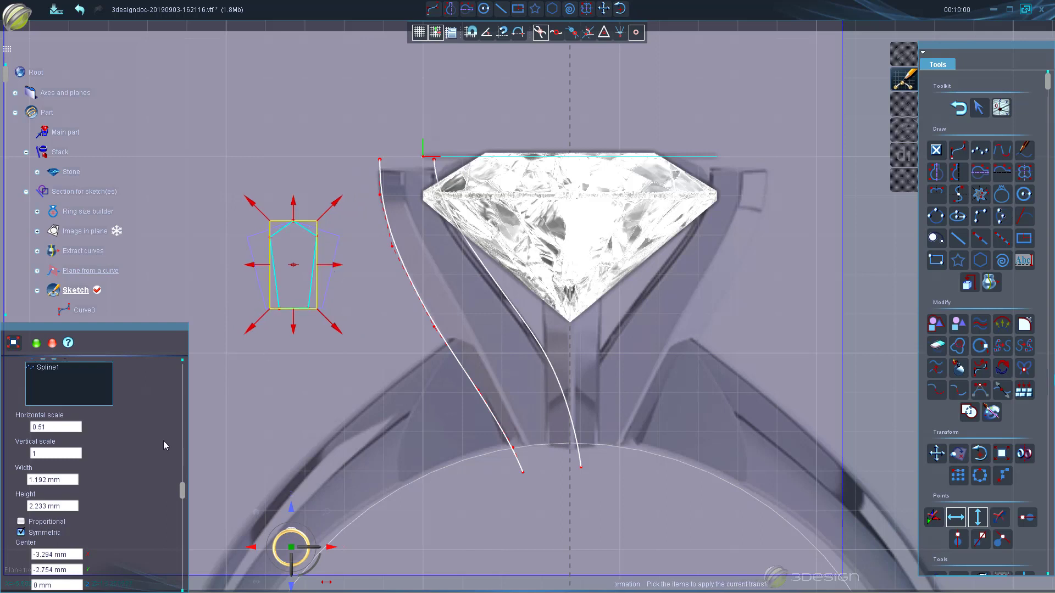
left_click(68, 482)
type("1")
key("Tab")
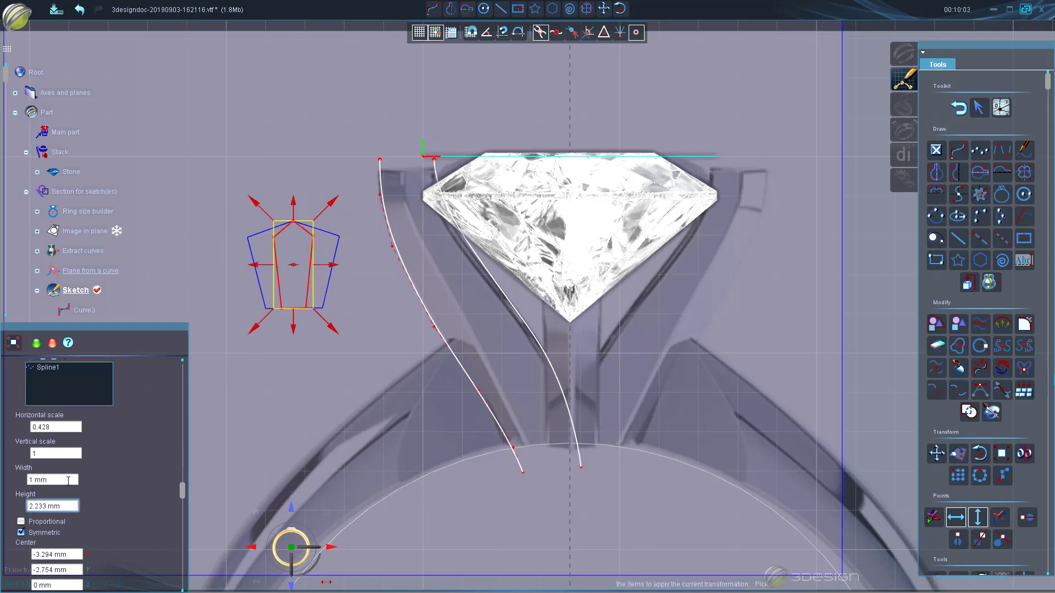
left_click(337, 265)
left_click_drag(337, 265, 342, 264)
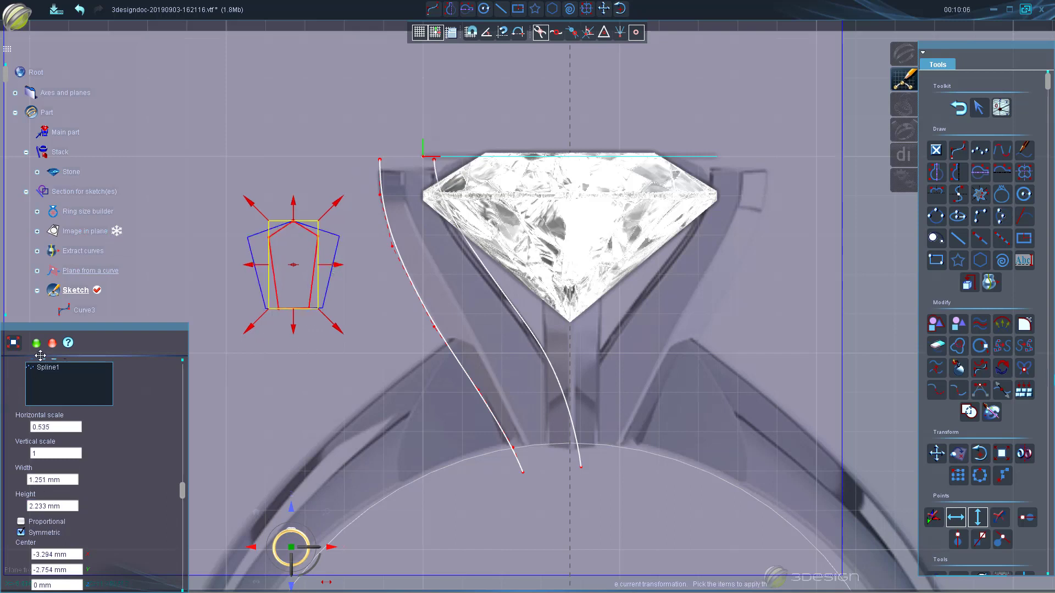
left_click(36, 343)
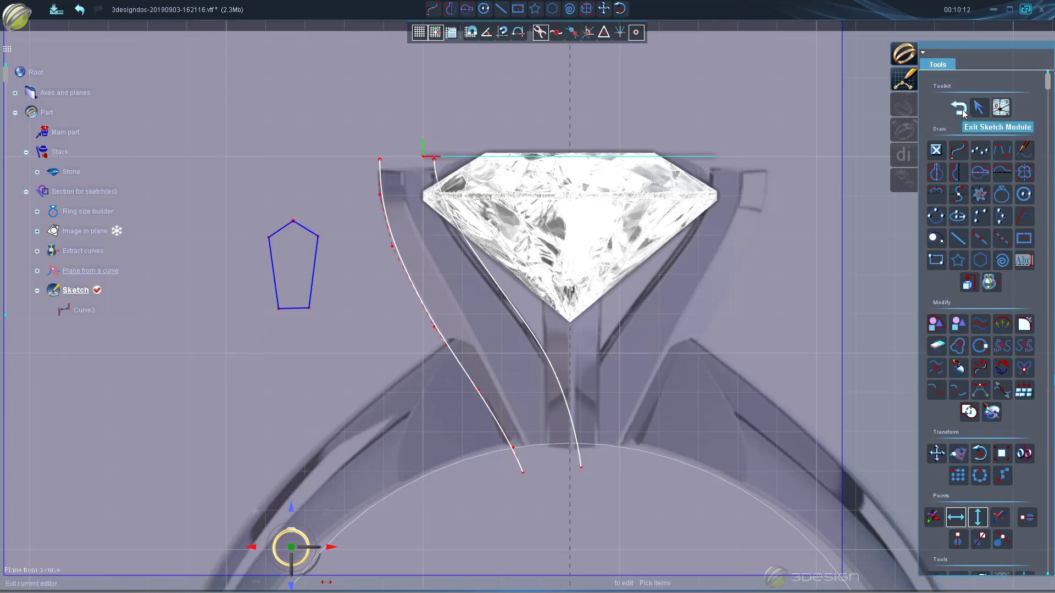
Exit the sketch and set up a curve sweep along the two prong curves with the narrowed pentagon as its section
right_click(523, 470)
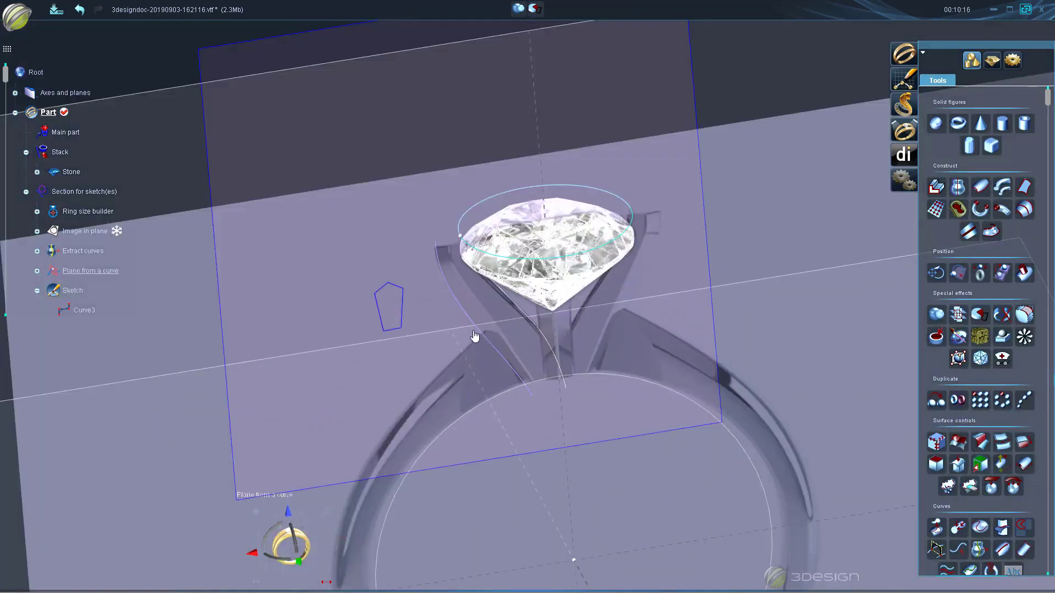
left_click(521, 340)
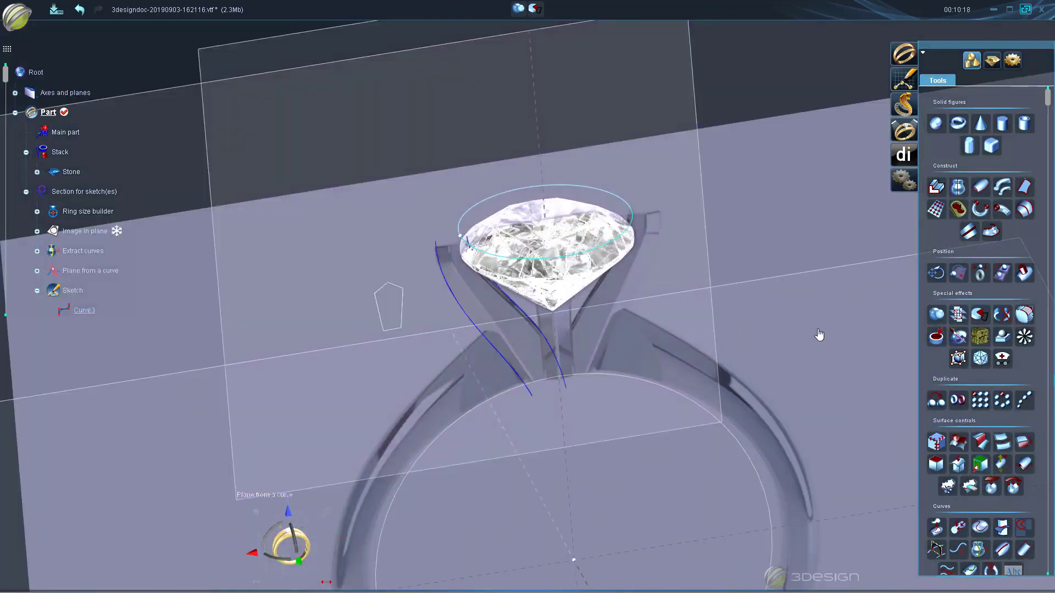
left_click(983, 189)
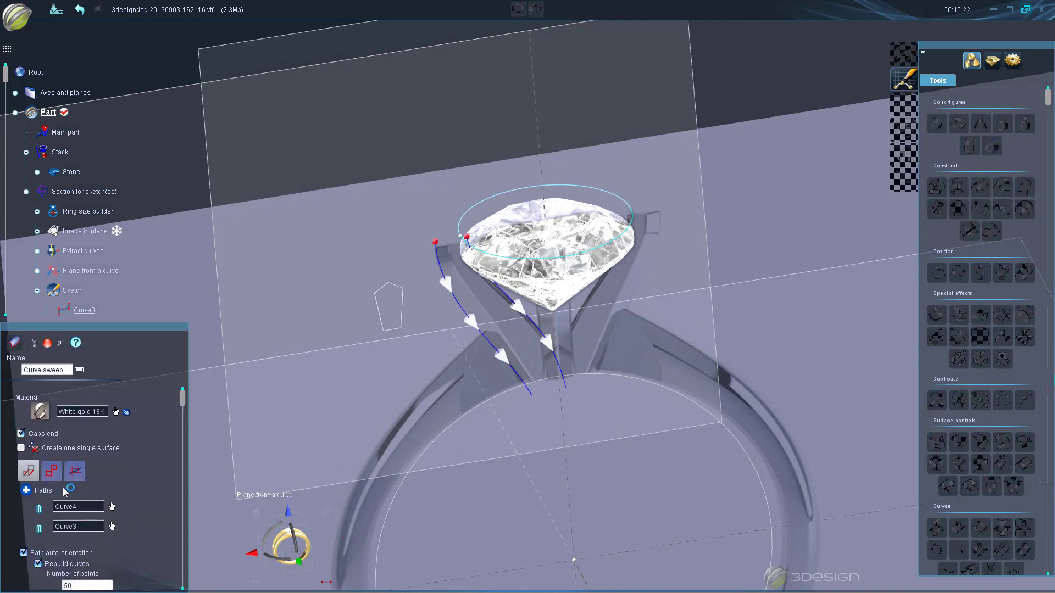
left_click(45, 476)
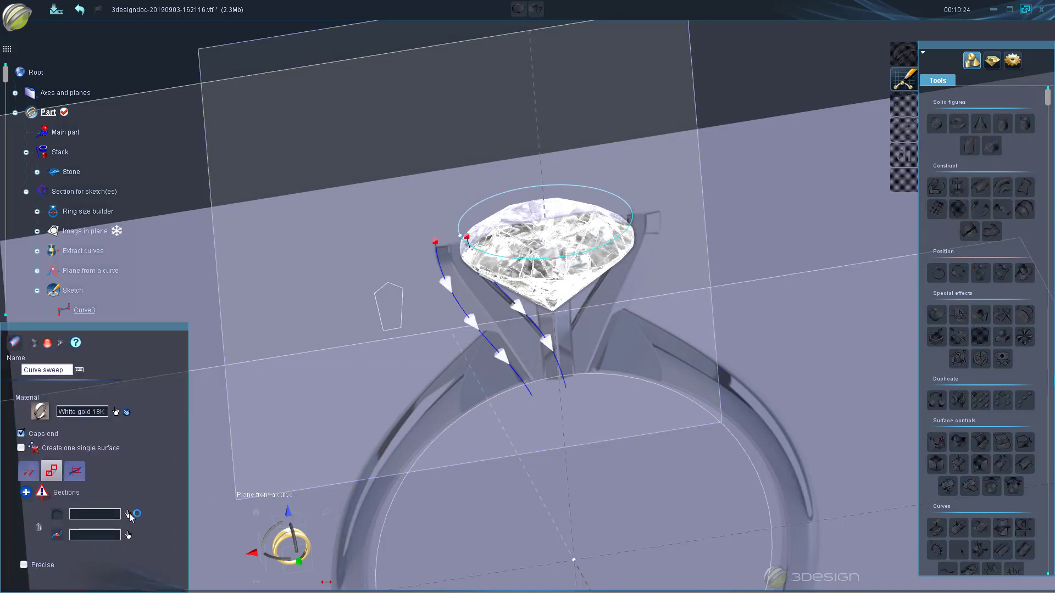
left_click(128, 514)
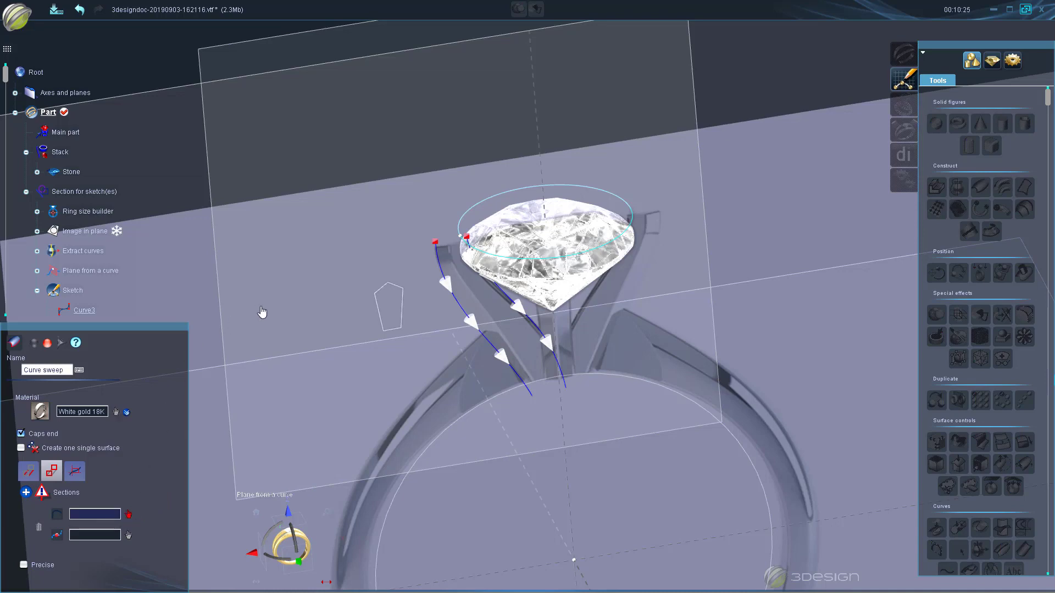
left_click(377, 307)
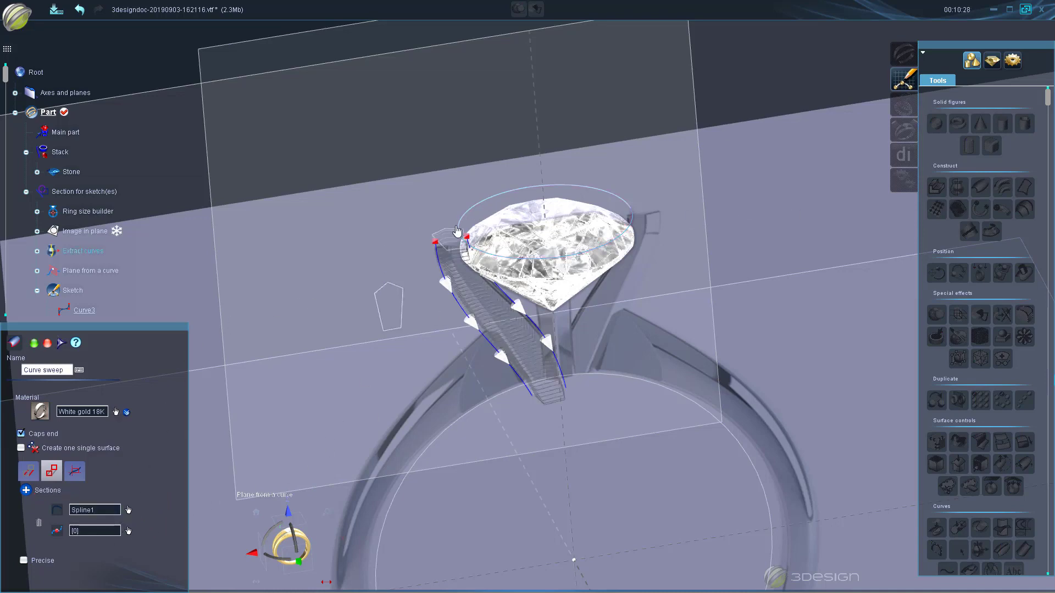
Rotate the sweep's section by setting its effect to 90°
scroll(359, 189, "up", 3)
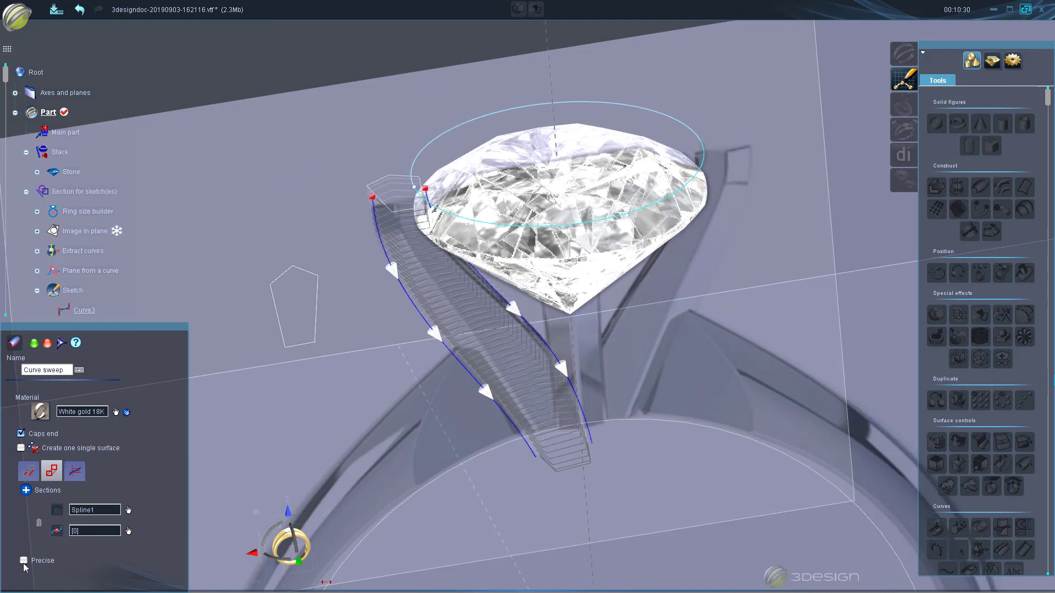
left_click(28, 471)
scroll(63, 556, "down", 1)
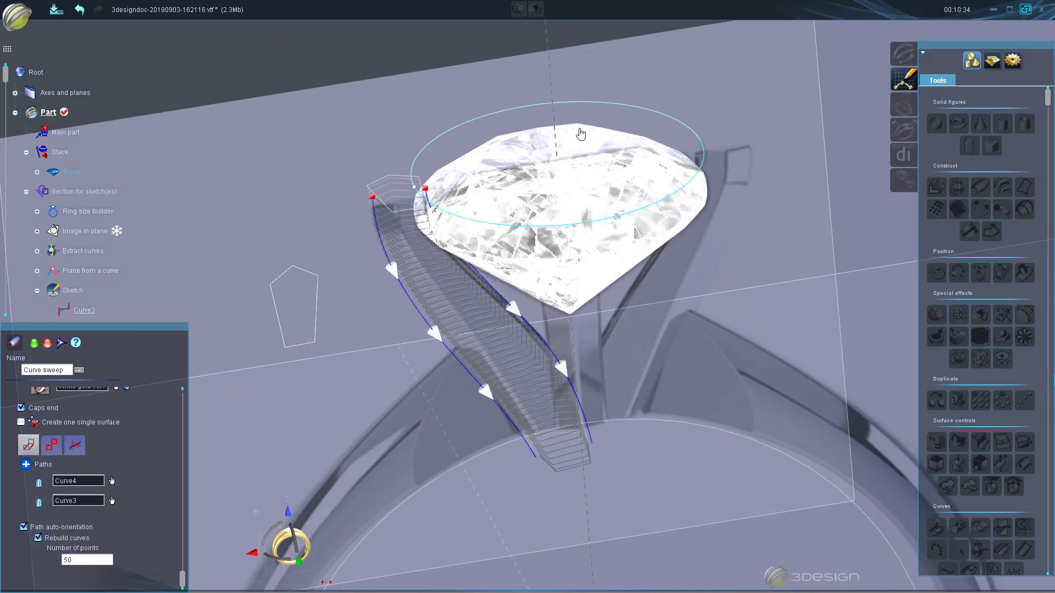
left_click(51, 445)
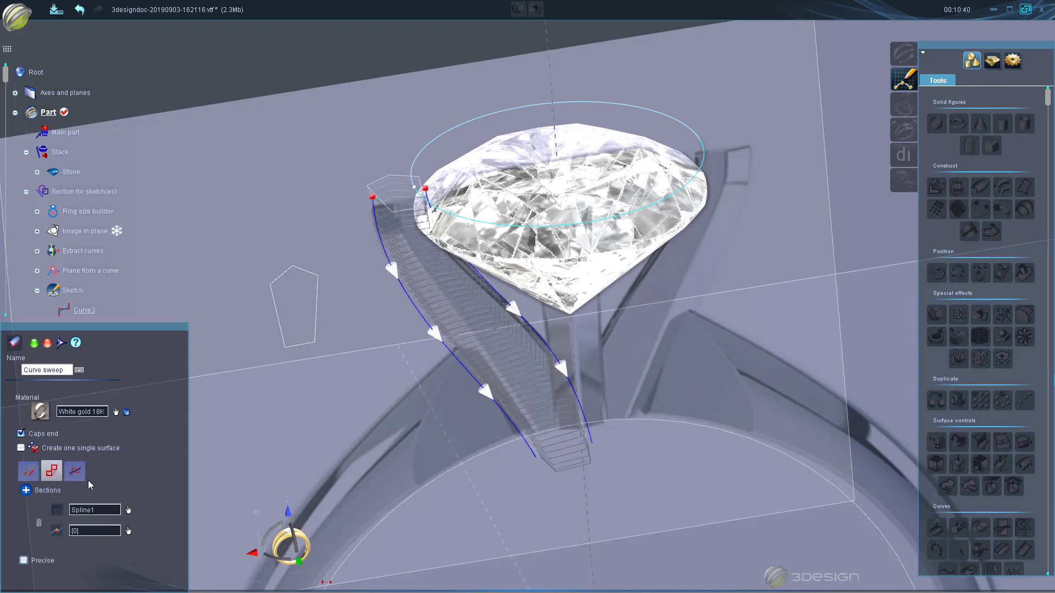
left_click(75, 472)
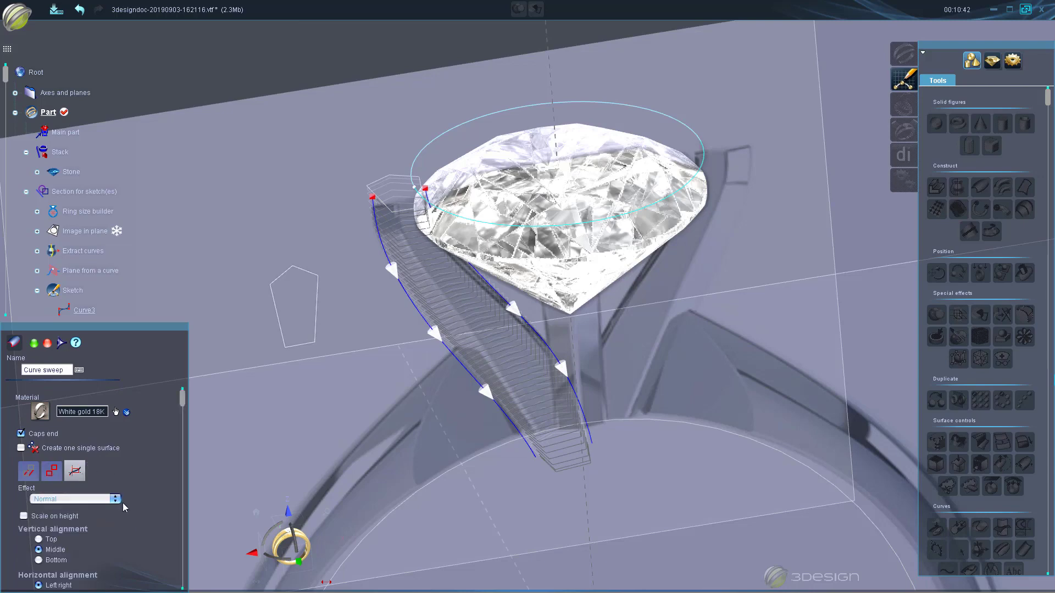
middle_click_drag(531, 290, 563, 438)
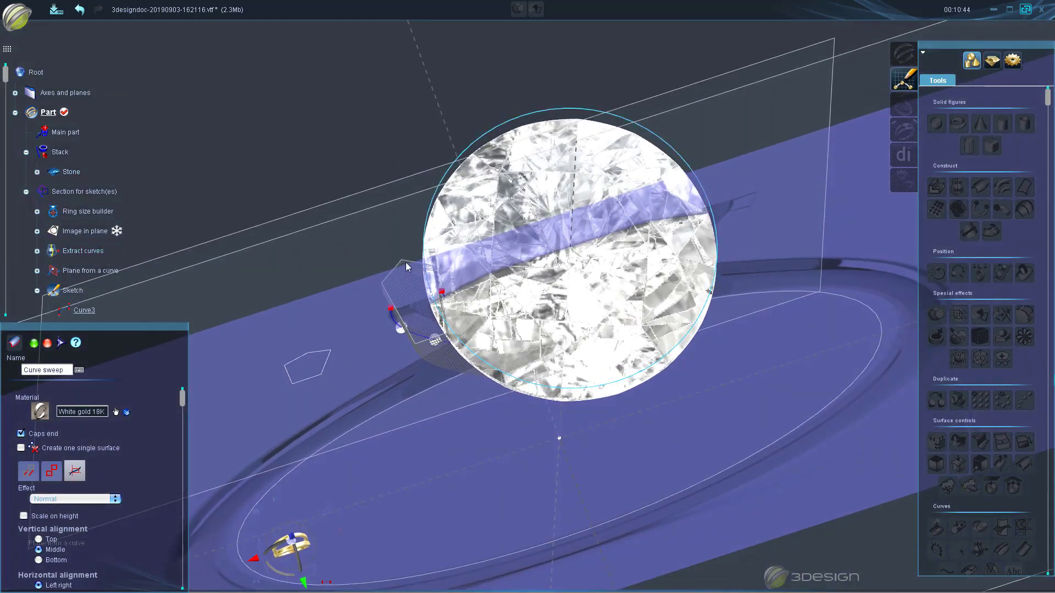
left_click(114, 499)
left_click(95, 507)
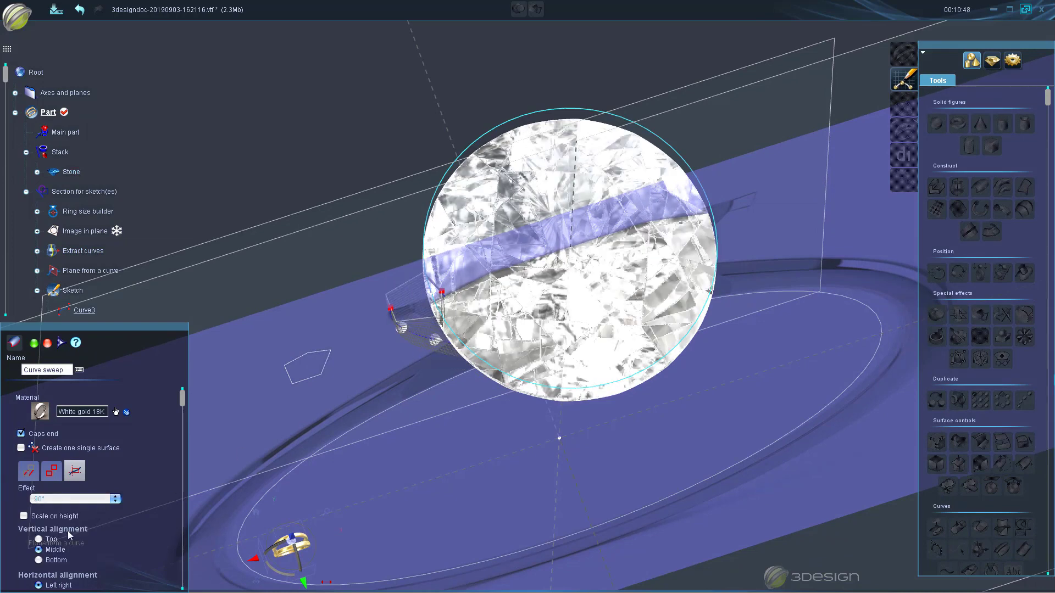
Set the sweep's section effect to 270° and create the prong's curve sweep
left_click(78, 500)
left_click(78, 513)
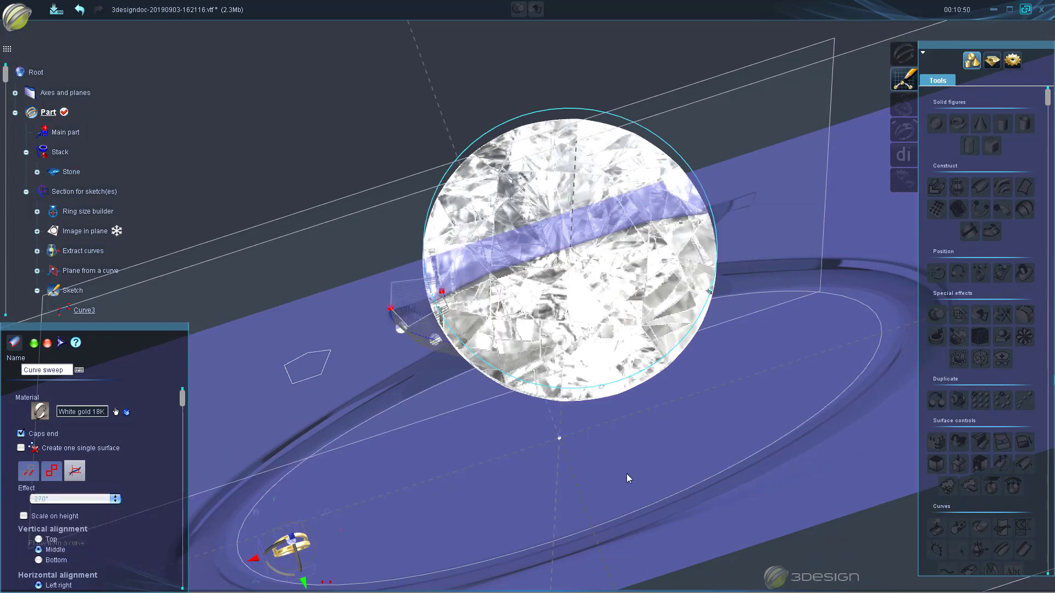
middle_click_drag(626, 475, 583, 385)
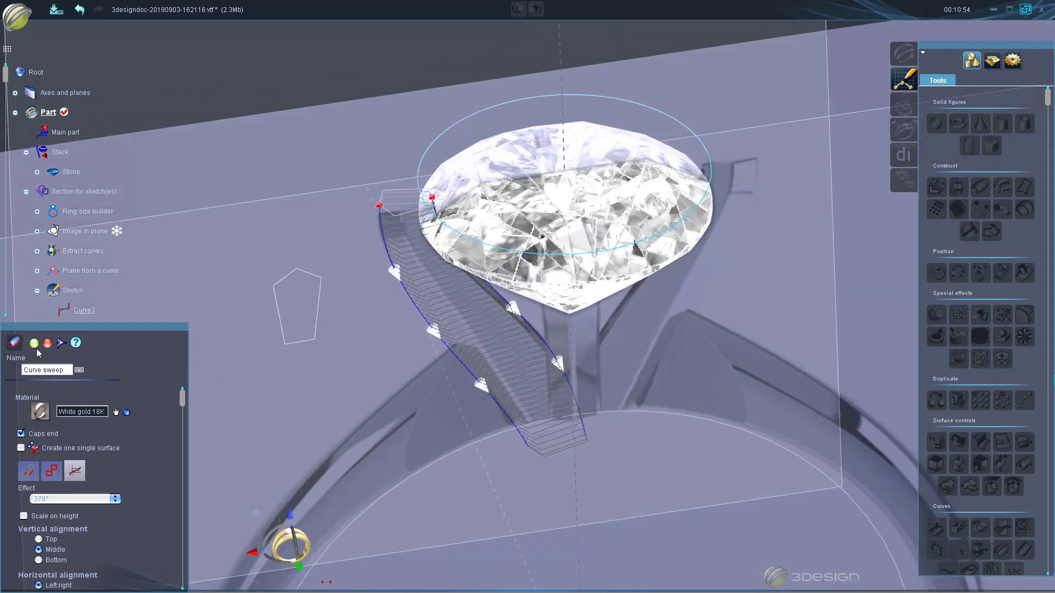
left_click(35, 345)
scroll(558, 393, "down", 3)
middle_click_drag(551, 464, 519, 376)
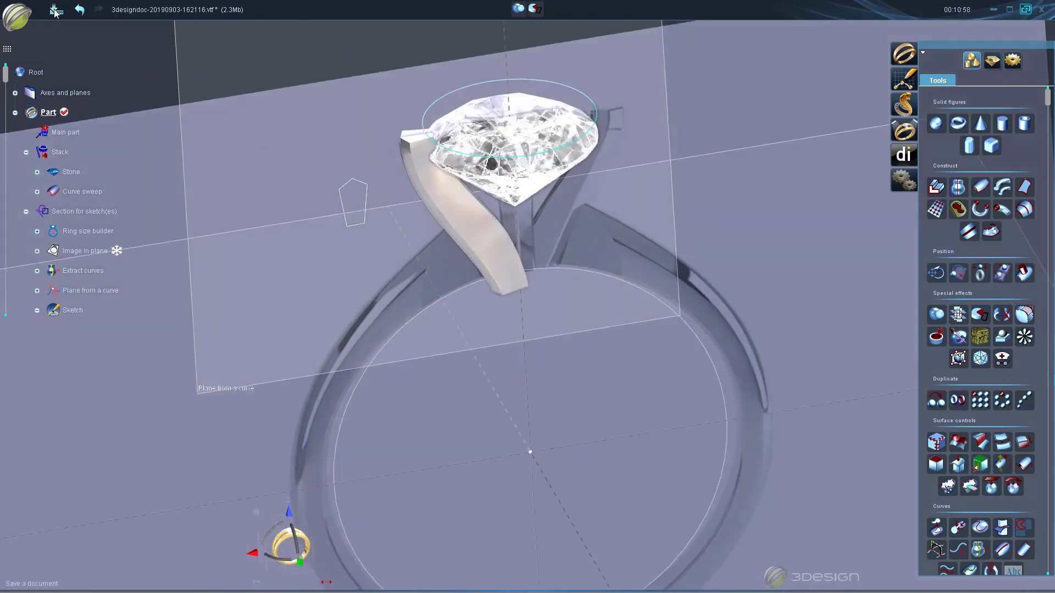
Save the document in the Tiffany Settings folder under the name Tiffany rec 1
left_click(54, 11)
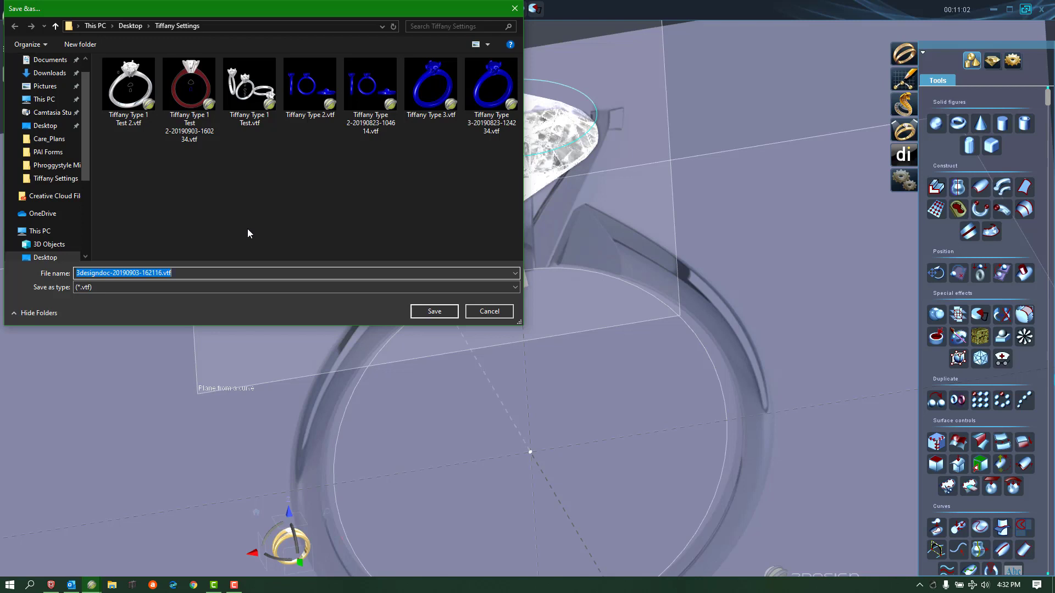
type("Tiff")
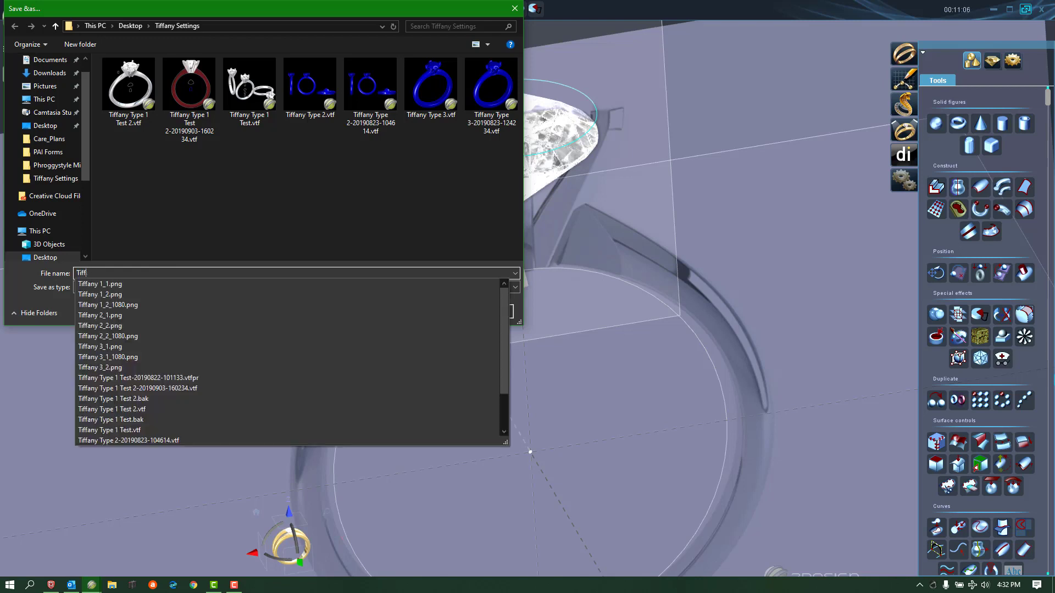
type("any rec 1")
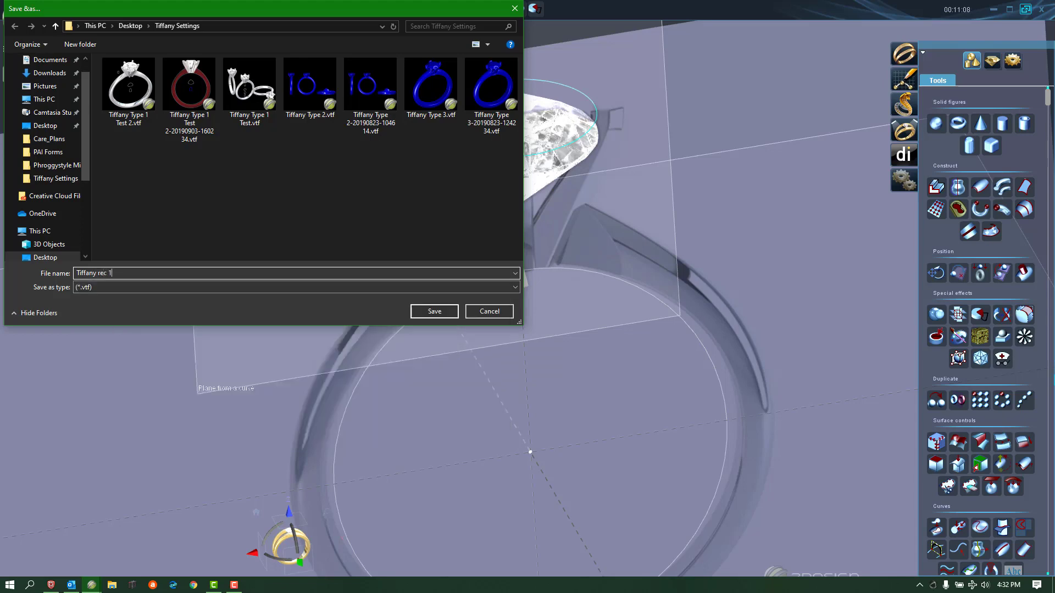
key("Return")
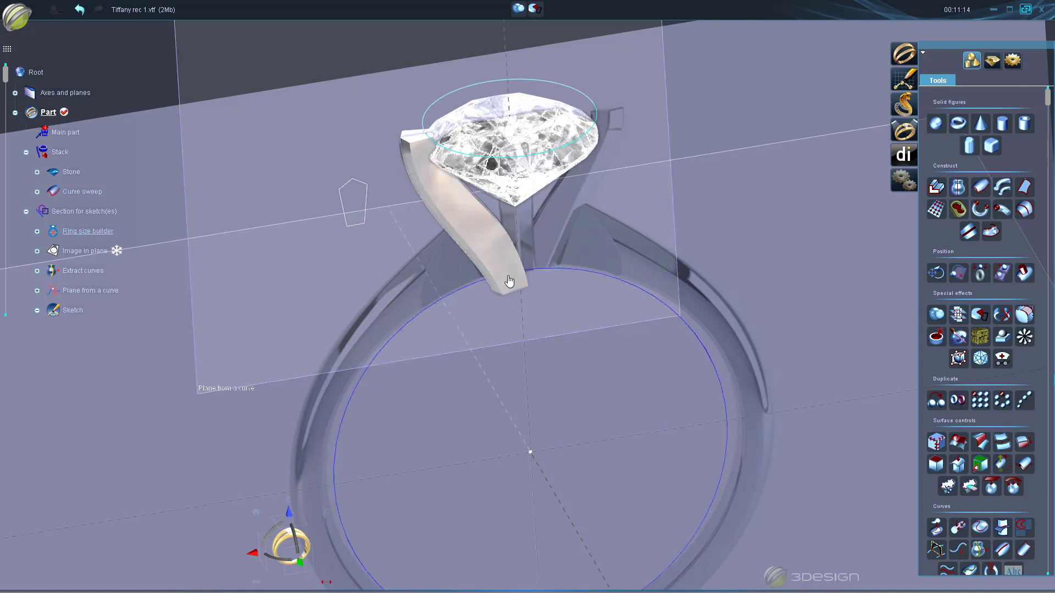
Crop the lower end of the prong sweep with the ring size curve using Crop punch
left_click(510, 281)
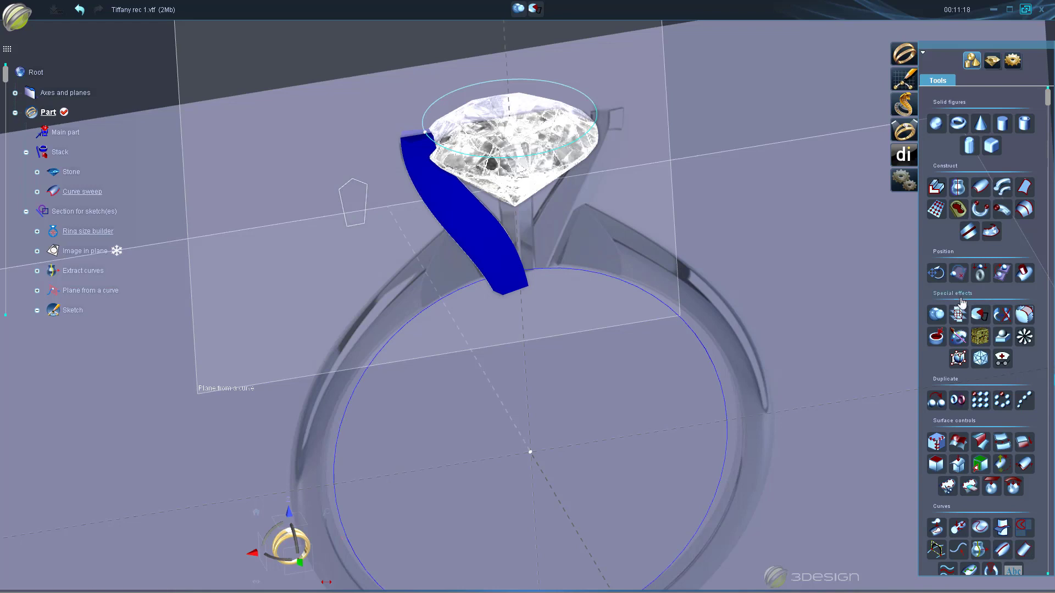
left_click(979, 314)
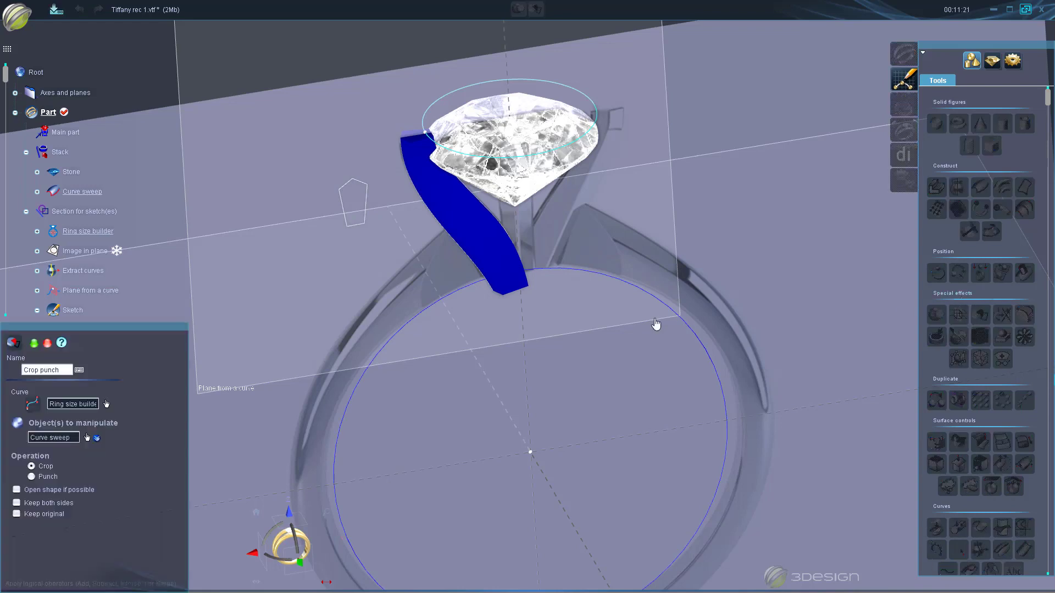
left_click(34, 343)
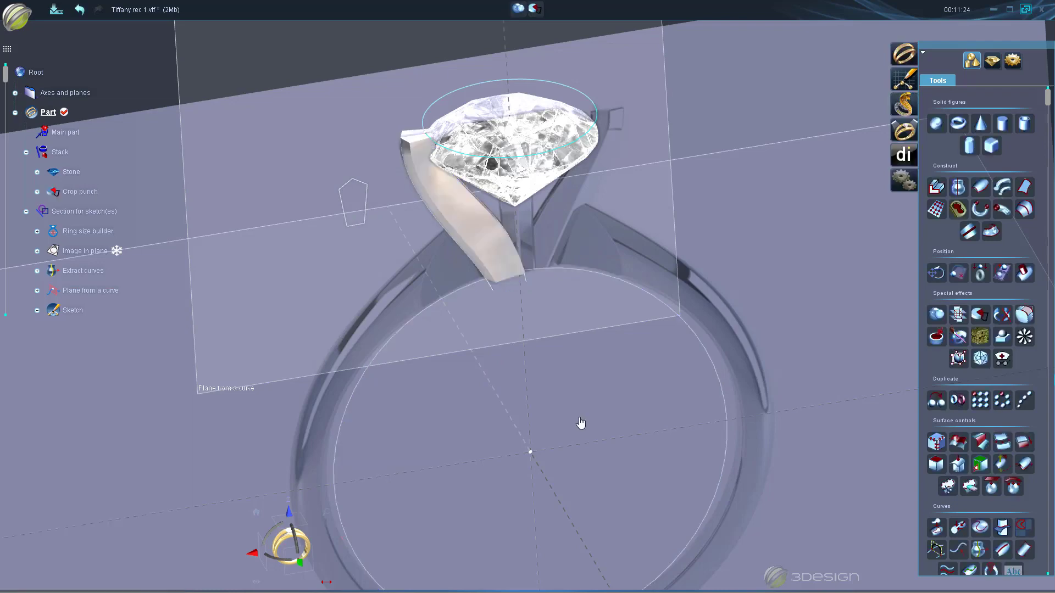
scroll(526, 292, "up", 4)
scroll(620, 336, "down", 4)
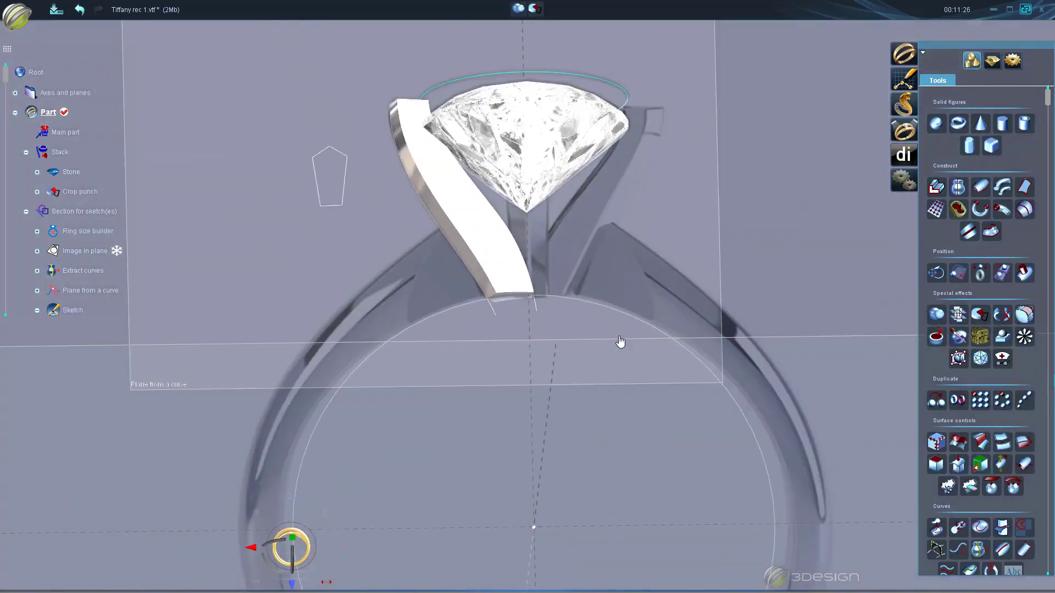
middle_click_drag(616, 351, 565, 366)
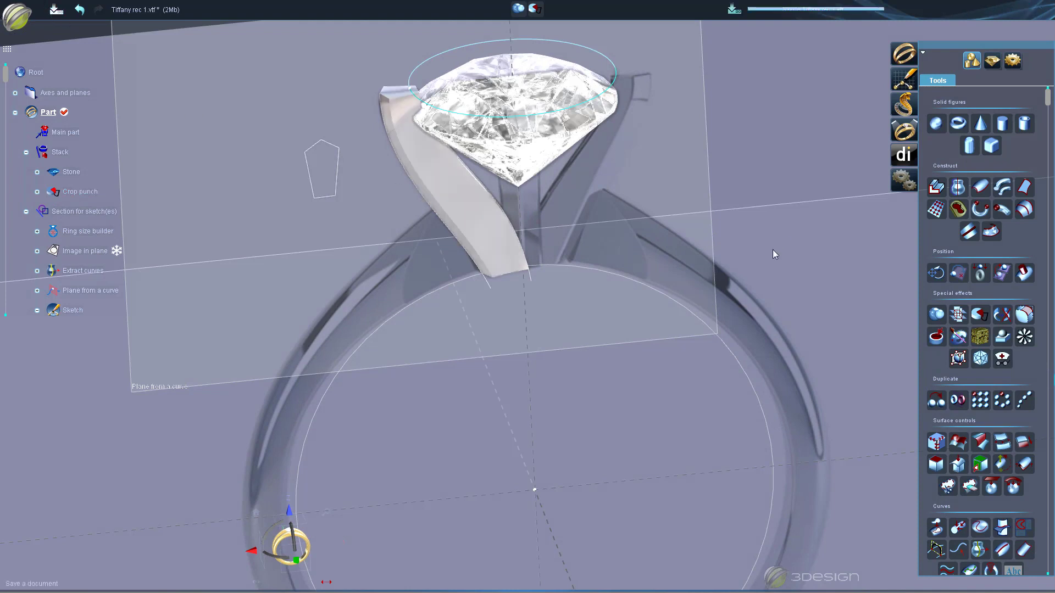
Fillet all edges of the cropped prong with a radius of 0.25 mm
left_click(512, 233)
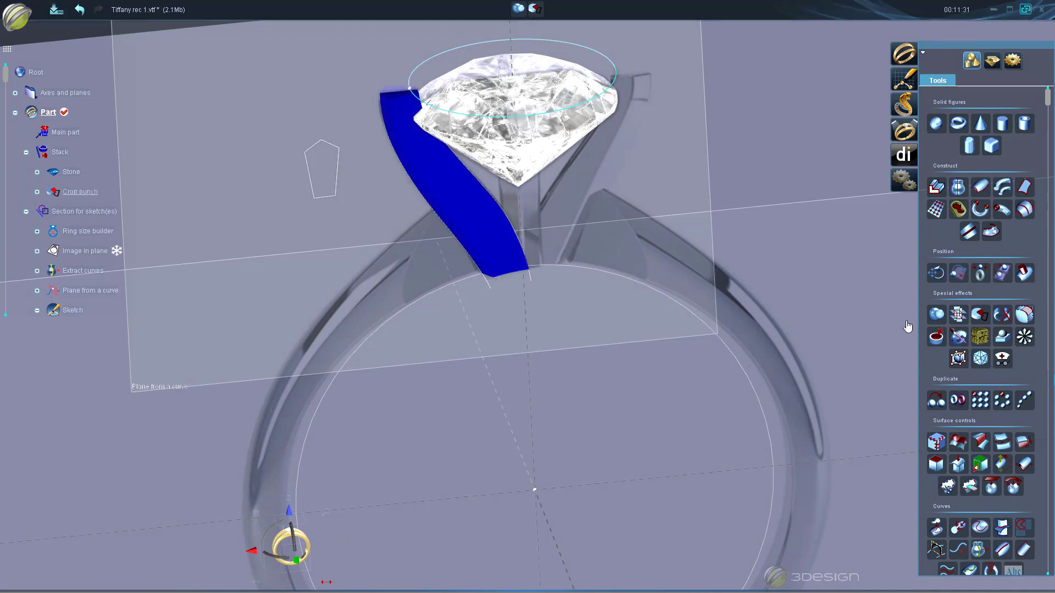
left_click(1025, 318)
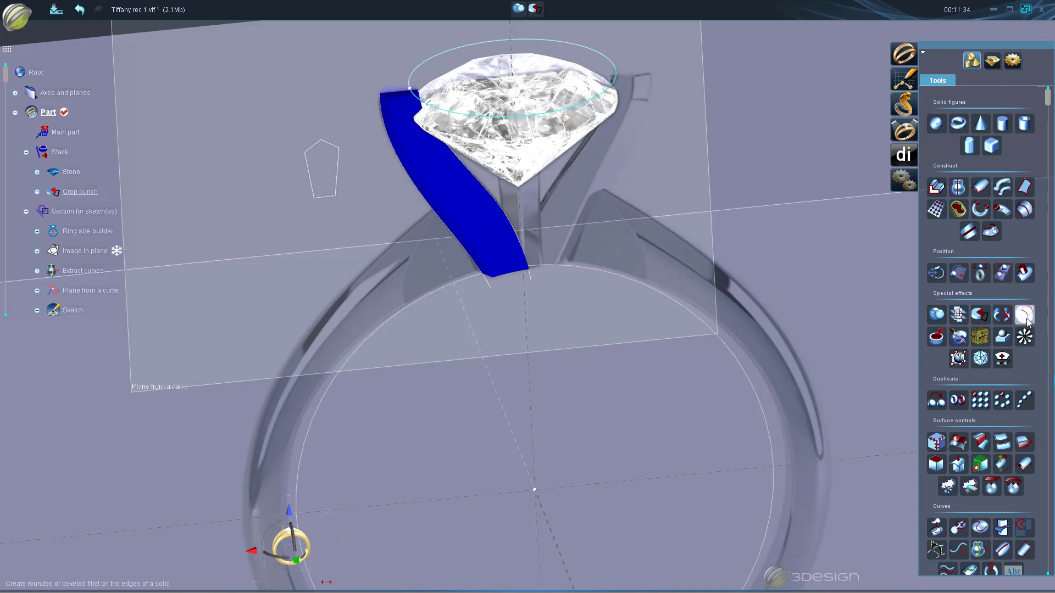
left_click(69, 557)
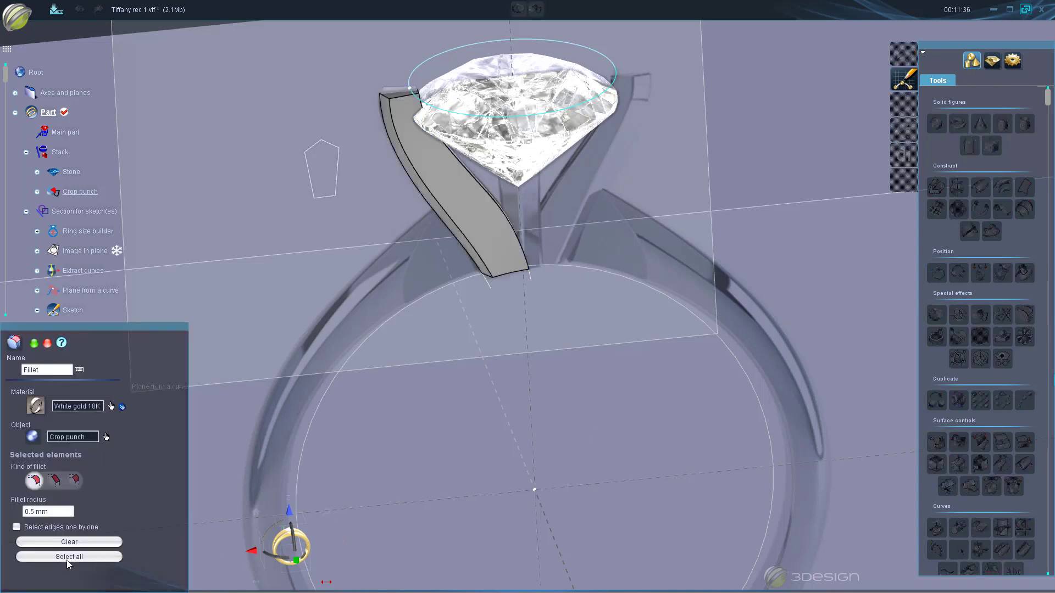
left_click(58, 520)
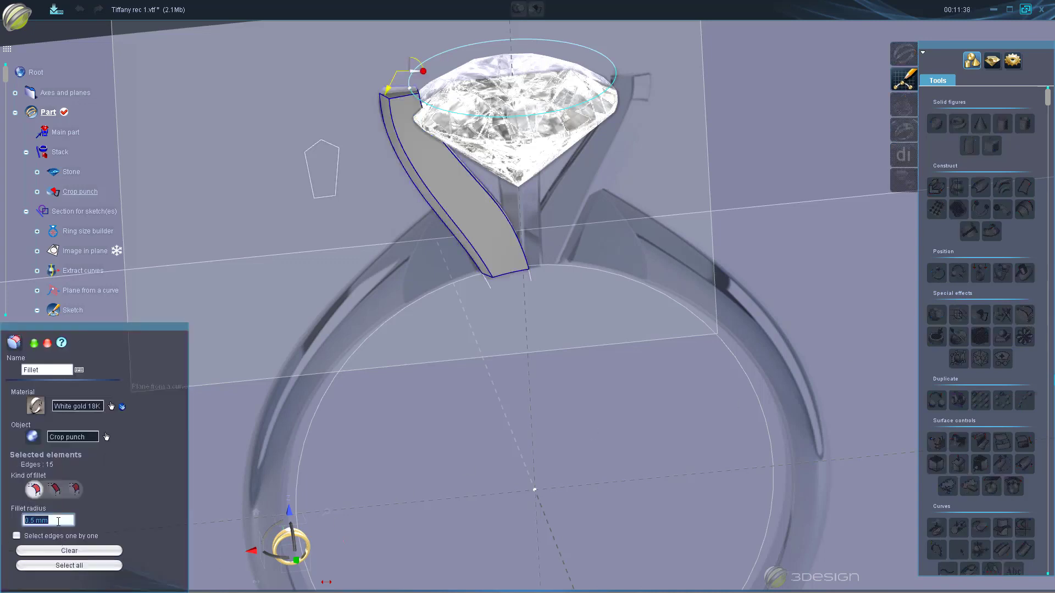
type("0.25")
key("Return")
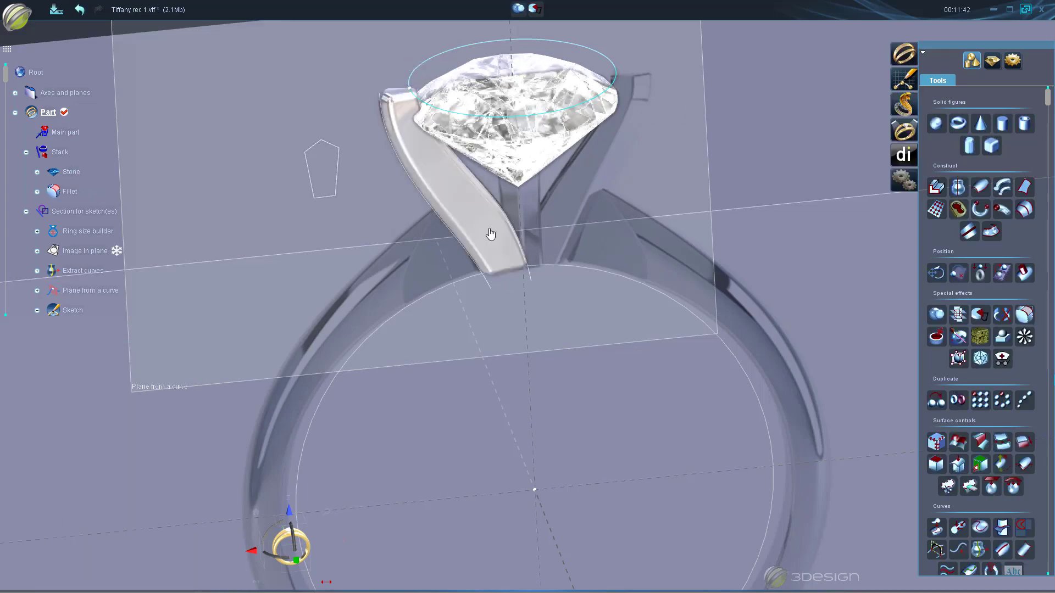
middle_click_drag(488, 233, 557, 200)
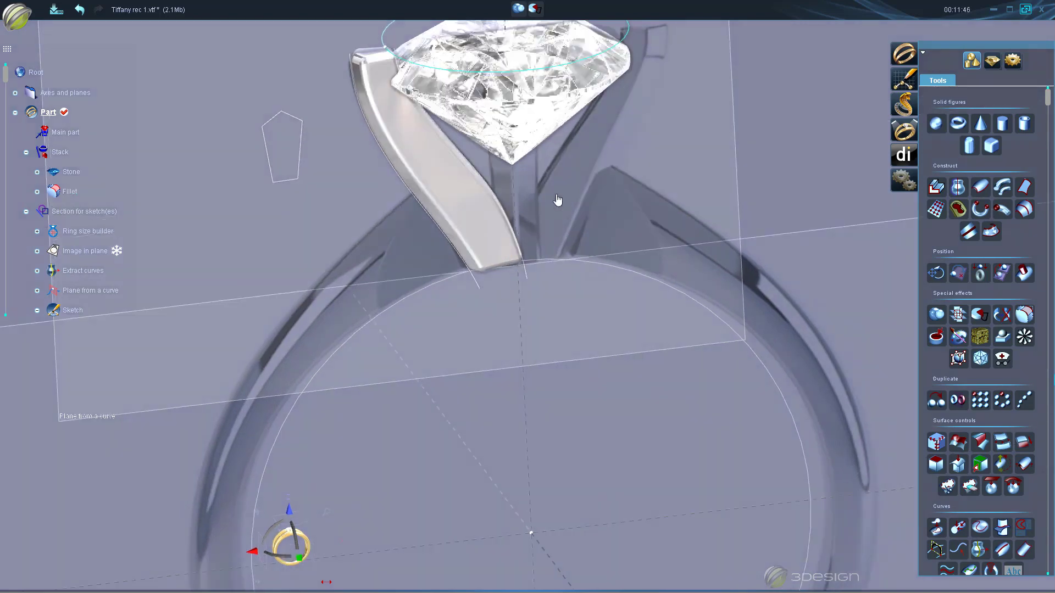
scroll(608, 357, "down", 3)
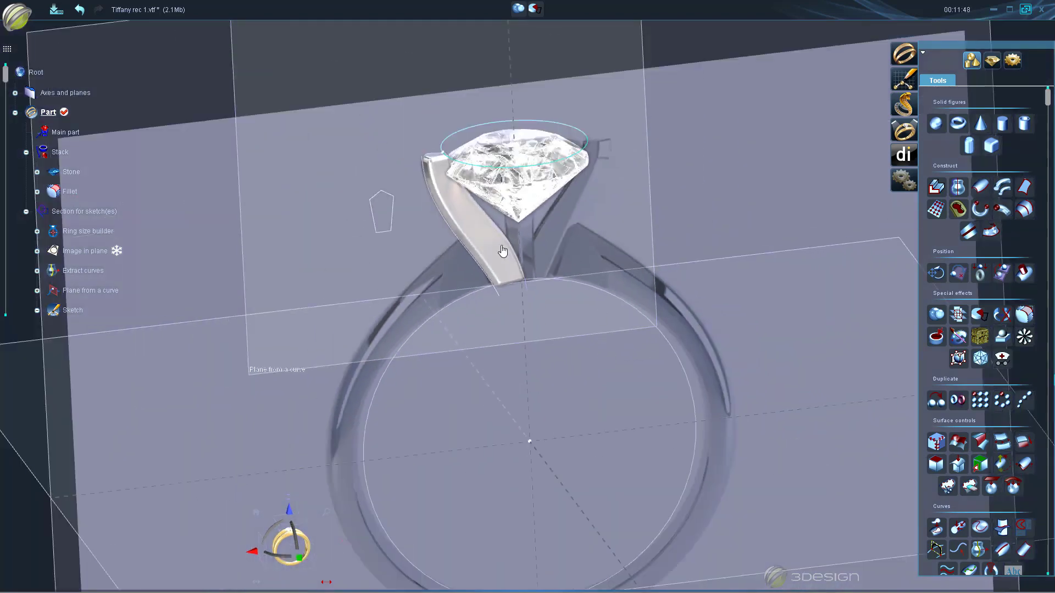
Set up a circular duplication of the filleted prong about the OZ axis with 6 copies over 360°
left_click(485, 249)
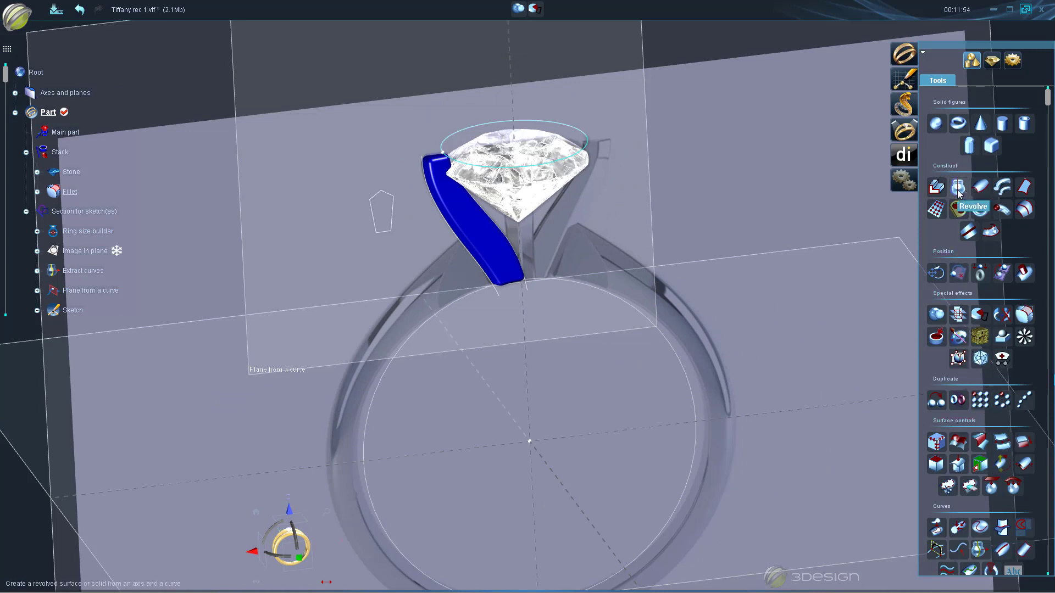
left_click(1001, 402)
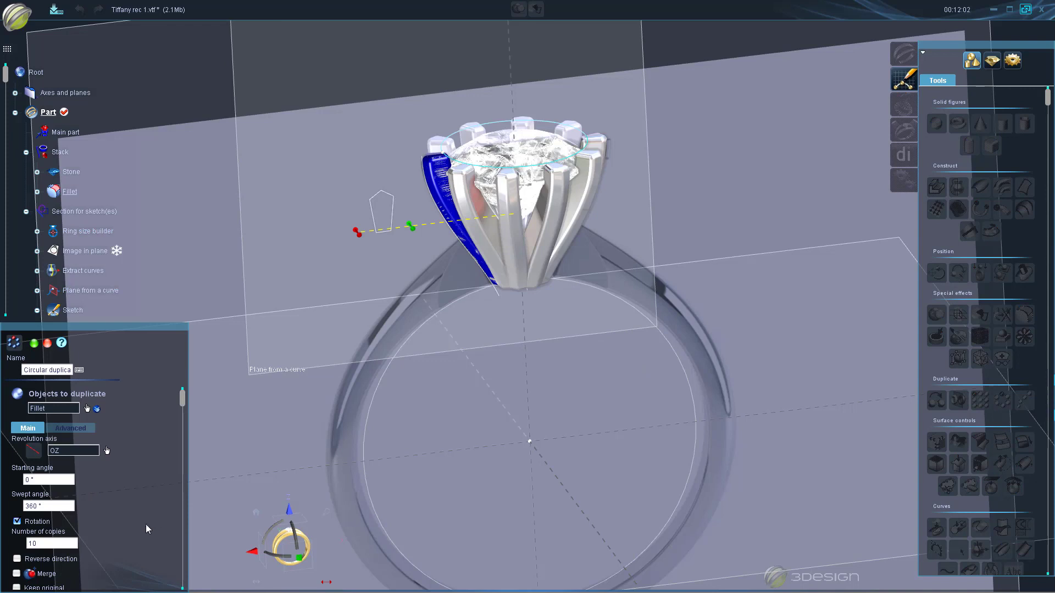
double_click(60, 541)
type("6")
key("Tab")
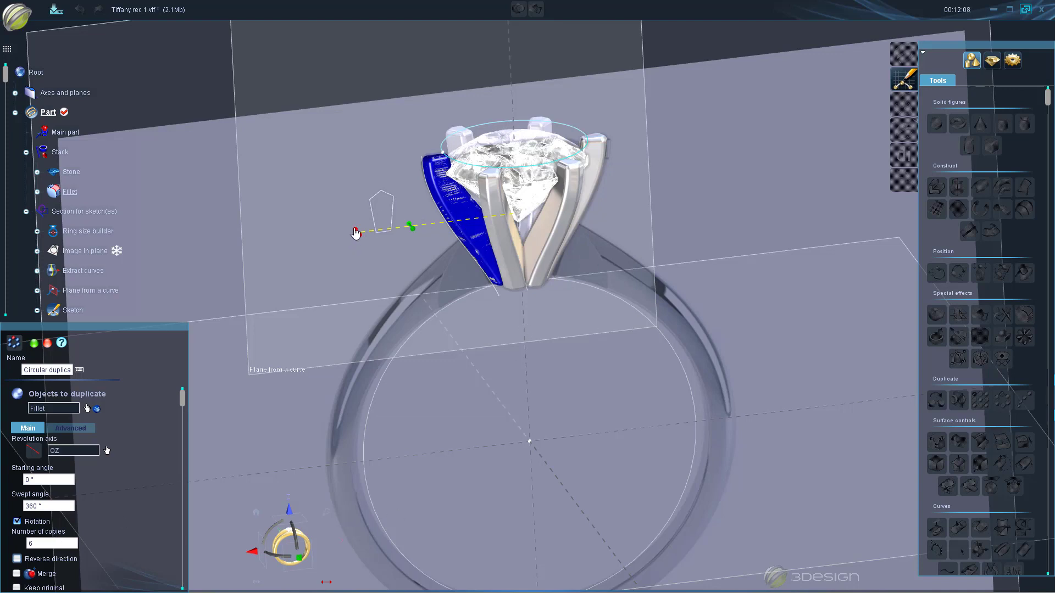
Try a starting angle of about 34° for the duplicated prongs and set it back to 0°
left_click_drag(356, 234, 404, 256)
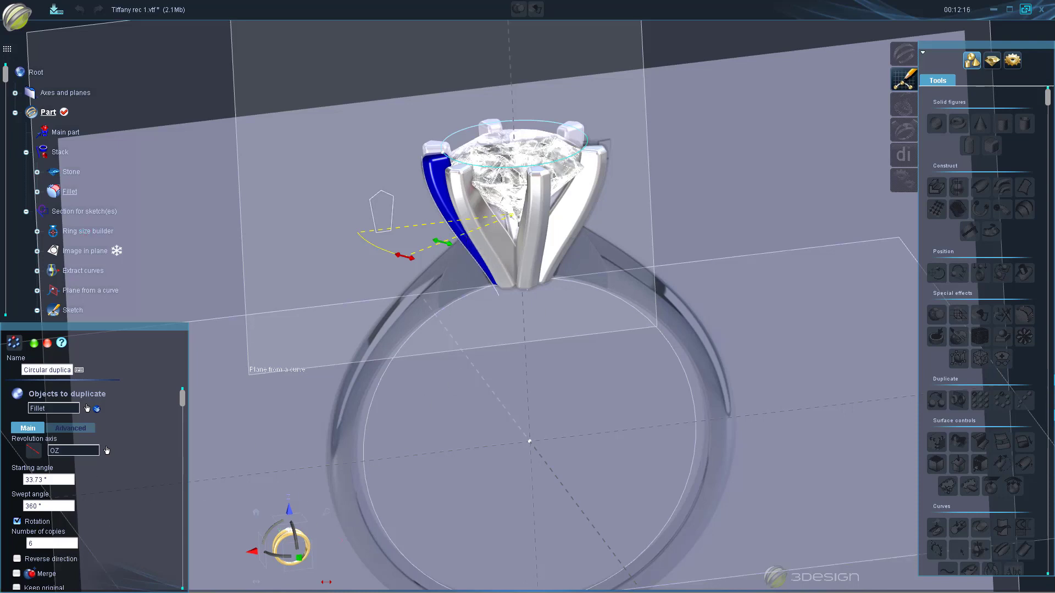
triple_click(56, 477)
type("0")
key("Tab")
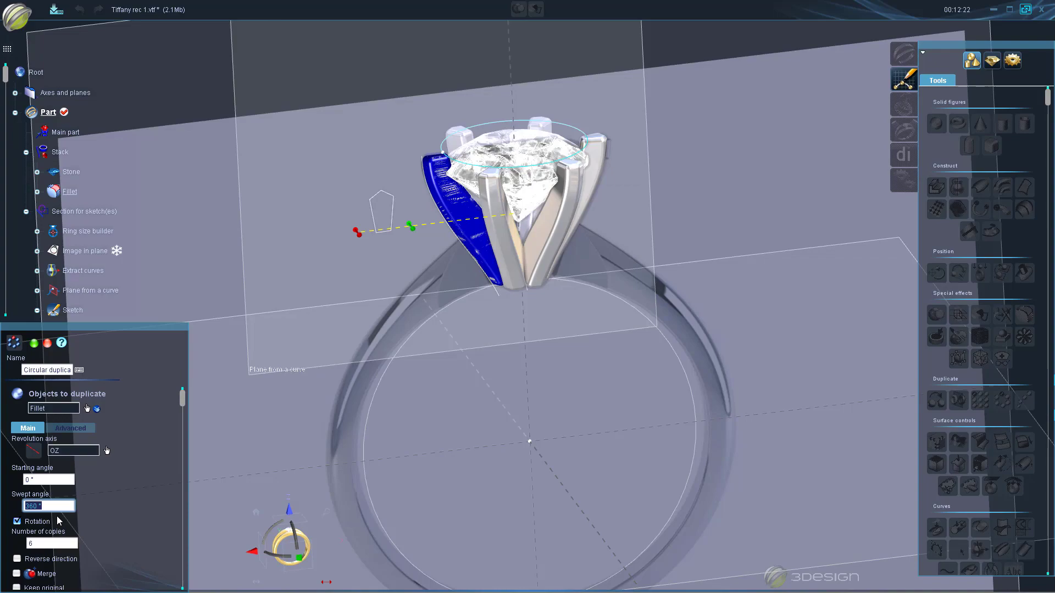
Complete the circular duplication of the prongs and save the document
key("Return")
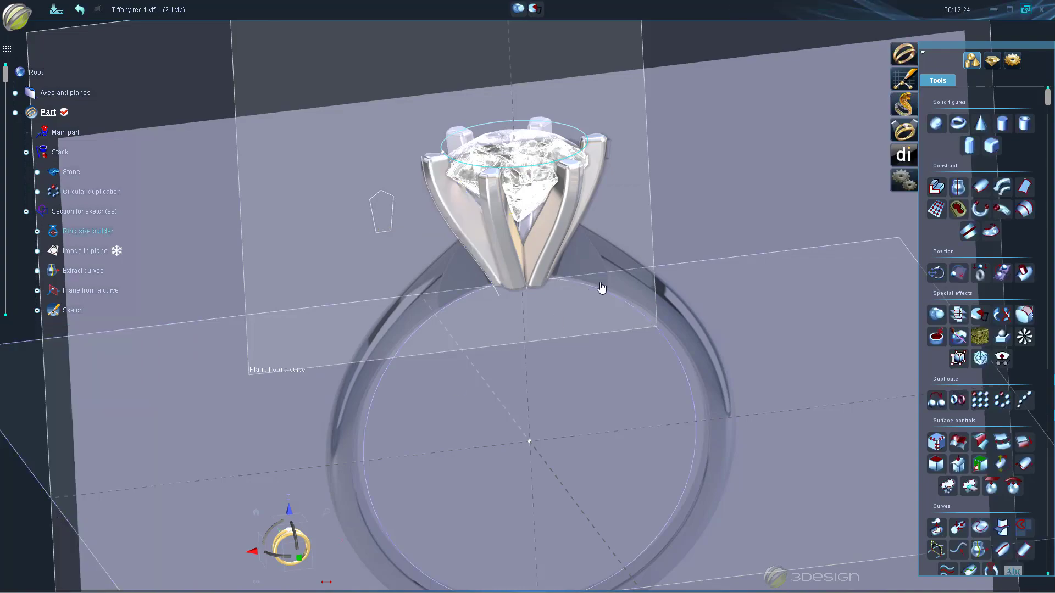
middle_click_drag(558, 292, 574, 230)
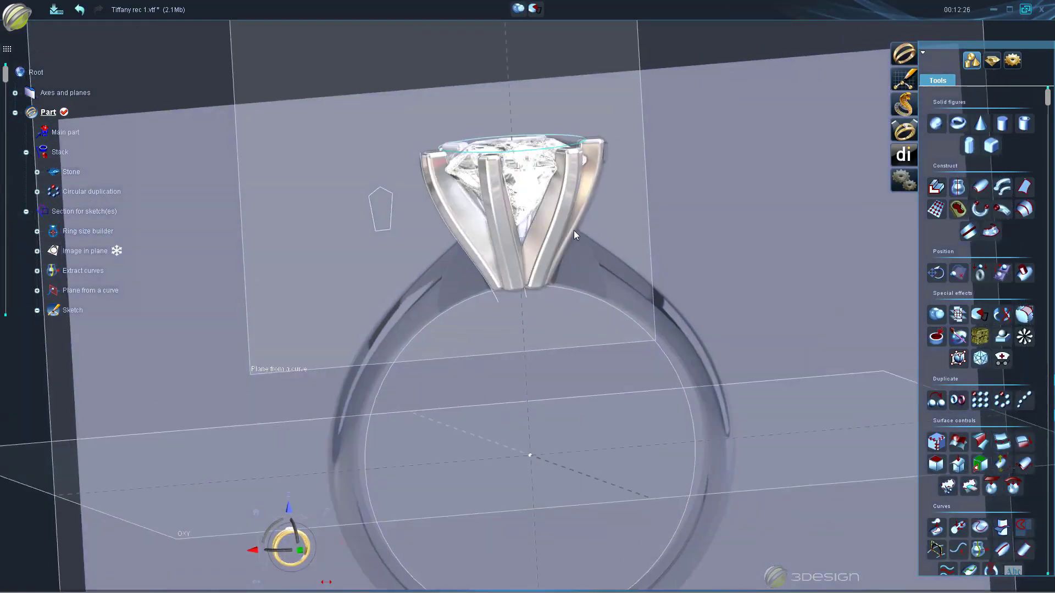
middle_click_drag(558, 320, 564, 433)
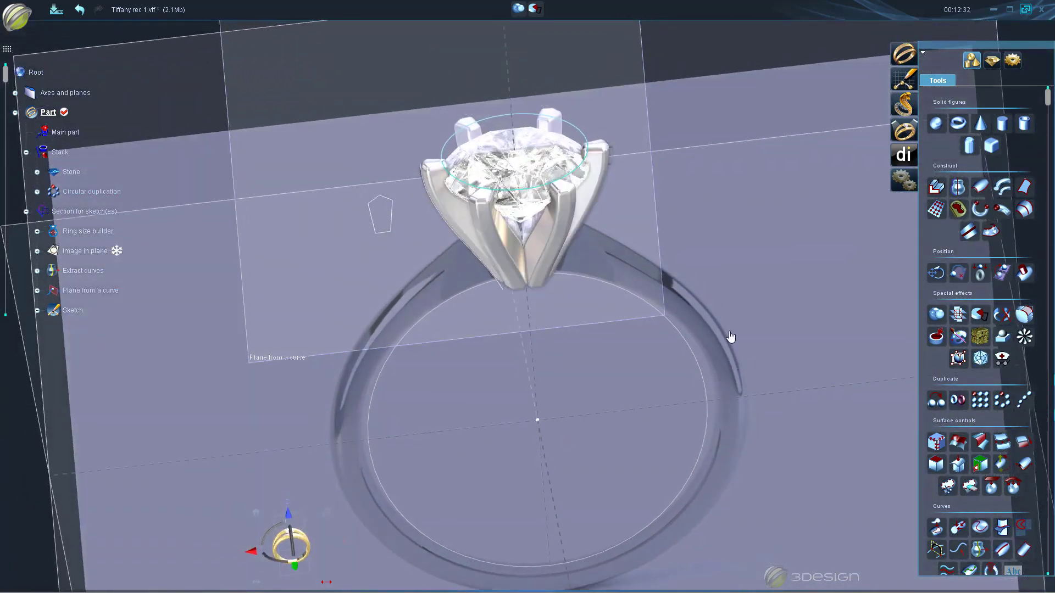
left_click(56, 10)
Merge the circularly duplicated prongs into one body with a Boolean union
left_click(538, 280)
left_click(538, 280)
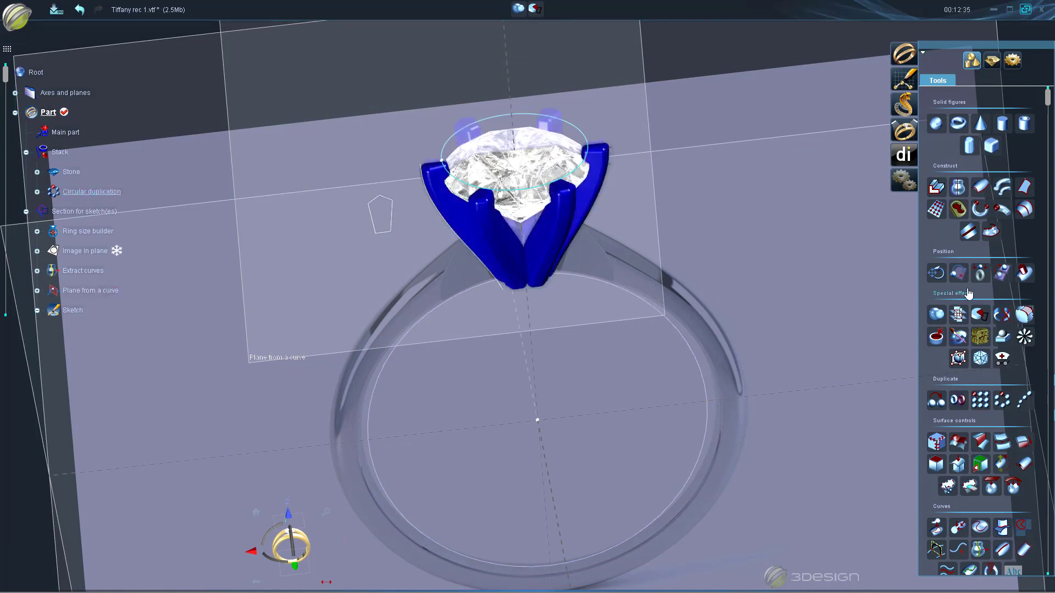
left_click(937, 314)
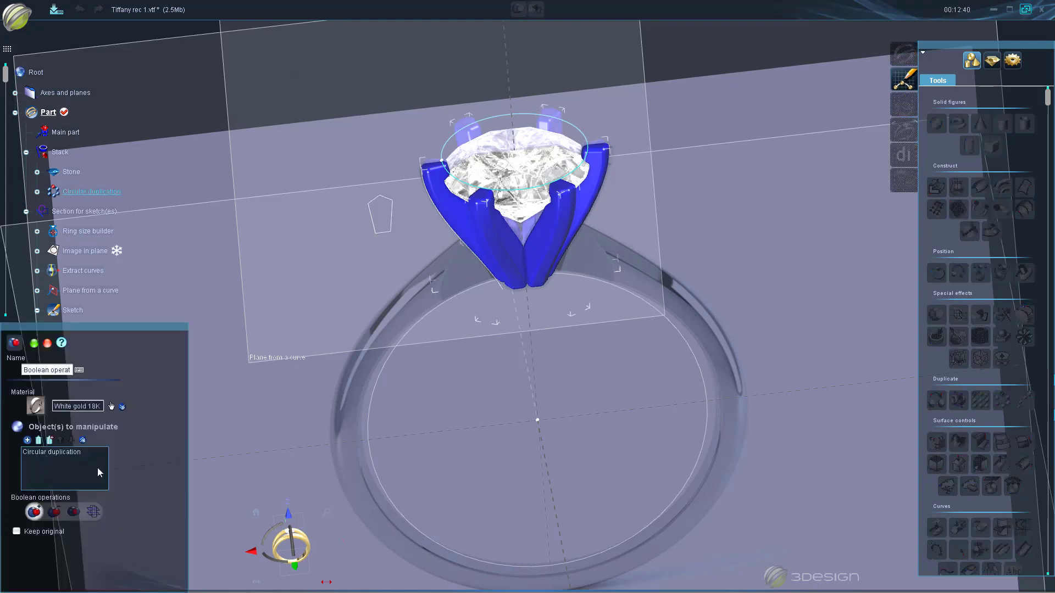
left_click(34, 344)
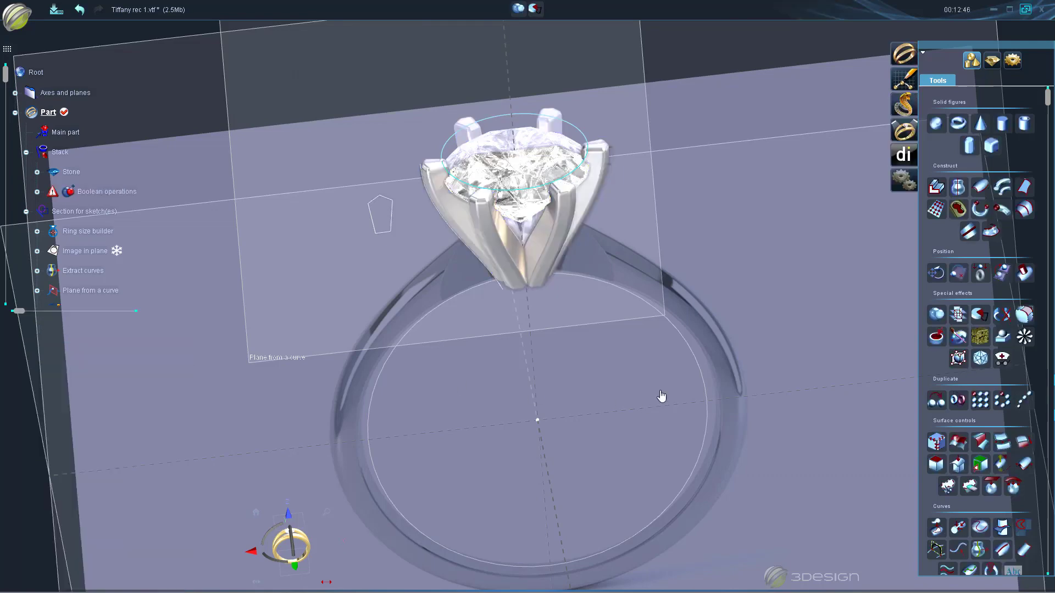
Set up a polygon conversion of the merged prong head with custom resolution and a 0.003 mm chord height tolerance
middle_click_drag(542, 436, 587, 432)
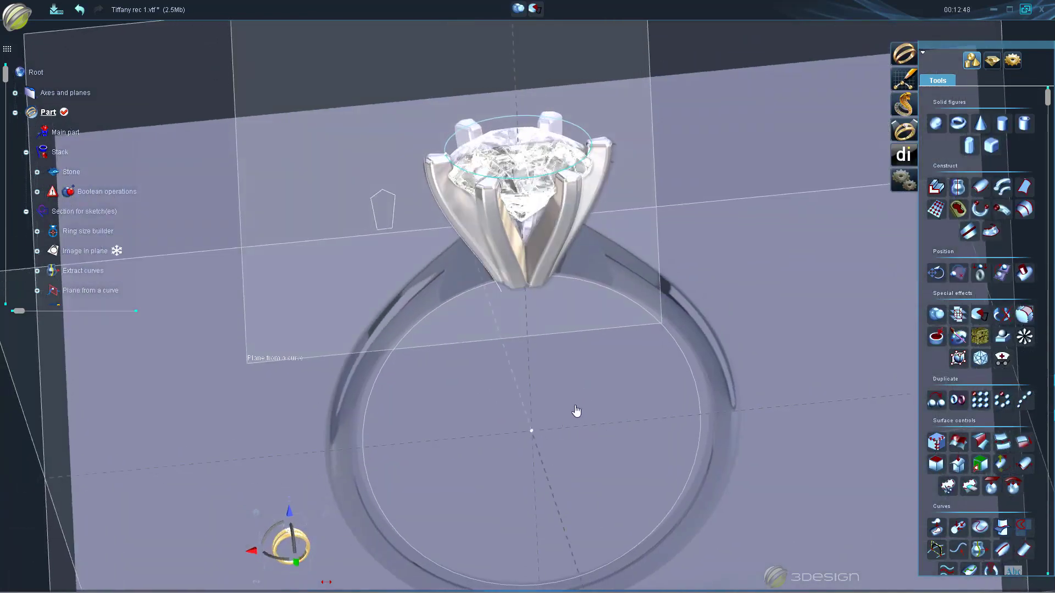
scroll(575, 414, "up", 3)
middle_click_drag(555, 332, 655, 308)
scroll(627, 384, "down", 1)
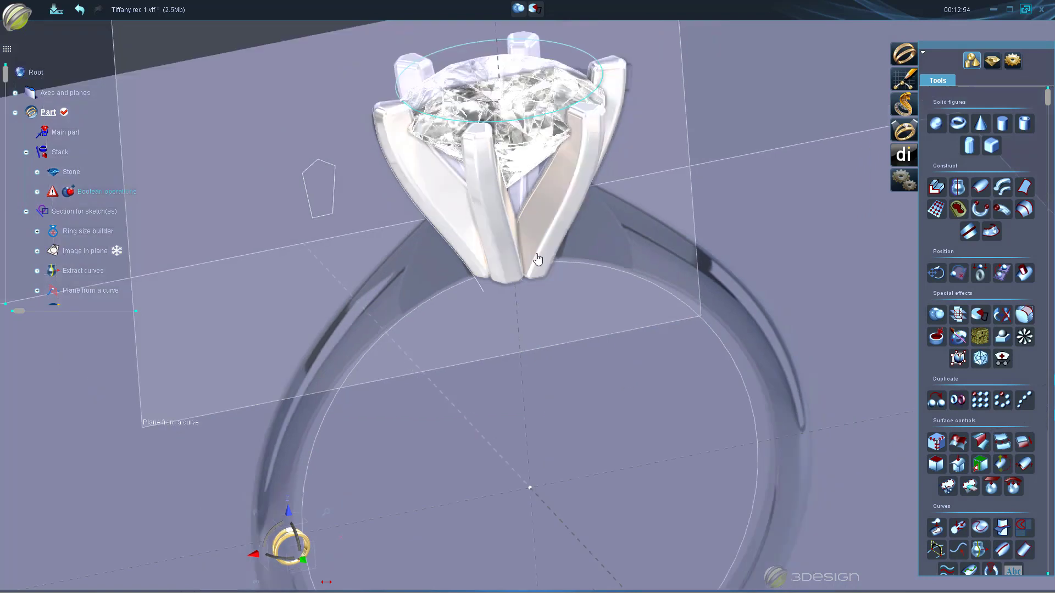
left_click(537, 264)
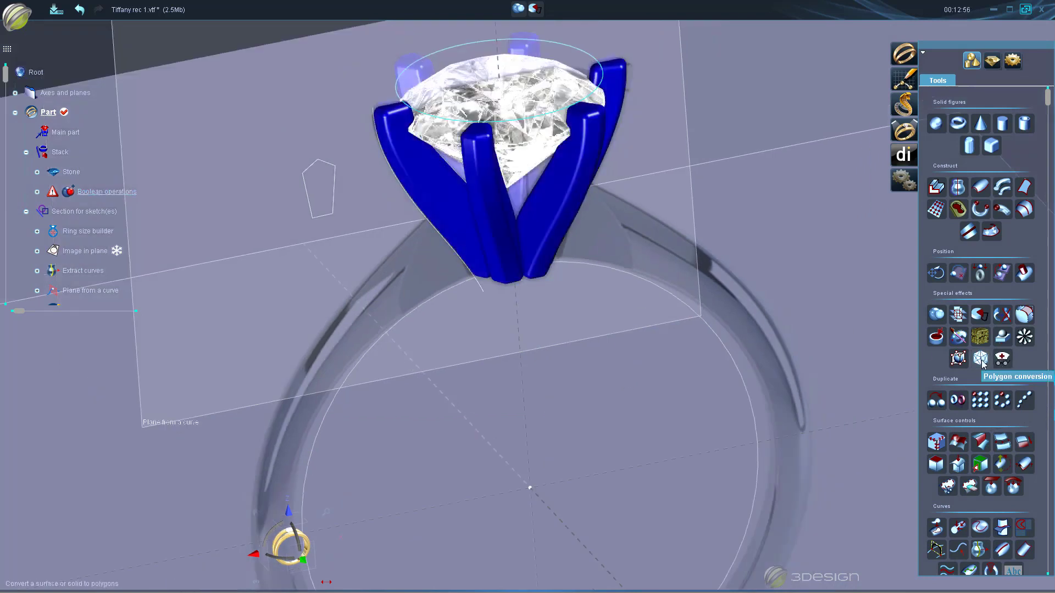
left_click(981, 360)
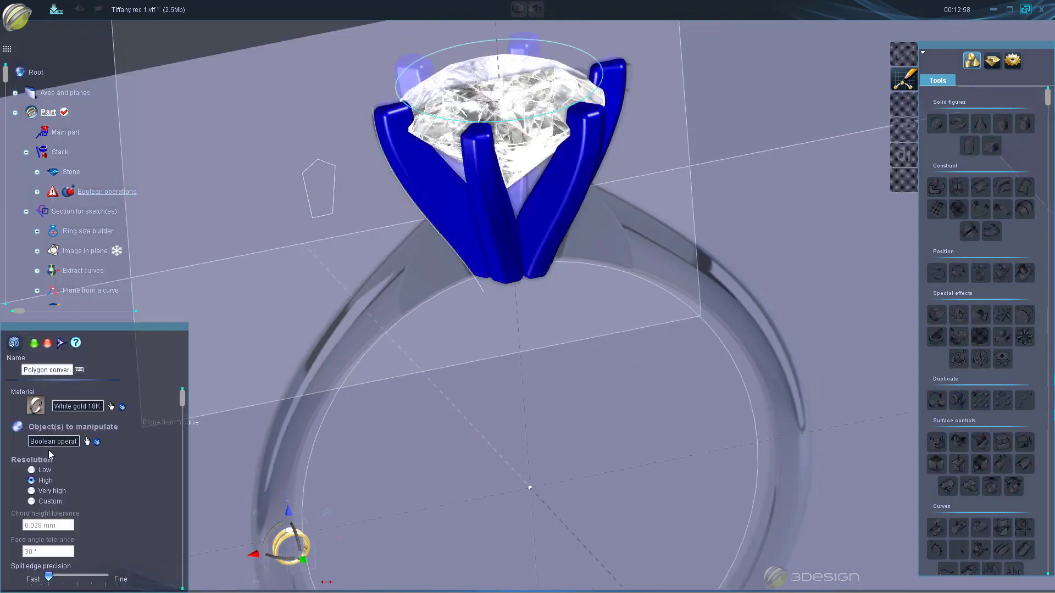
left_click(31, 502)
left_click(57, 525)
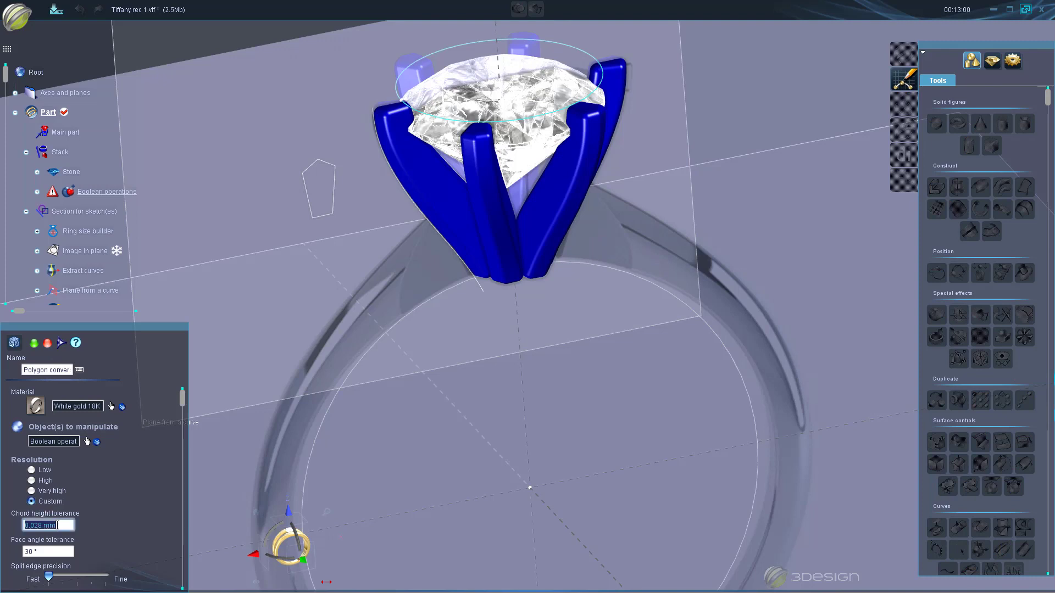
type("0.003")
key("Tab")
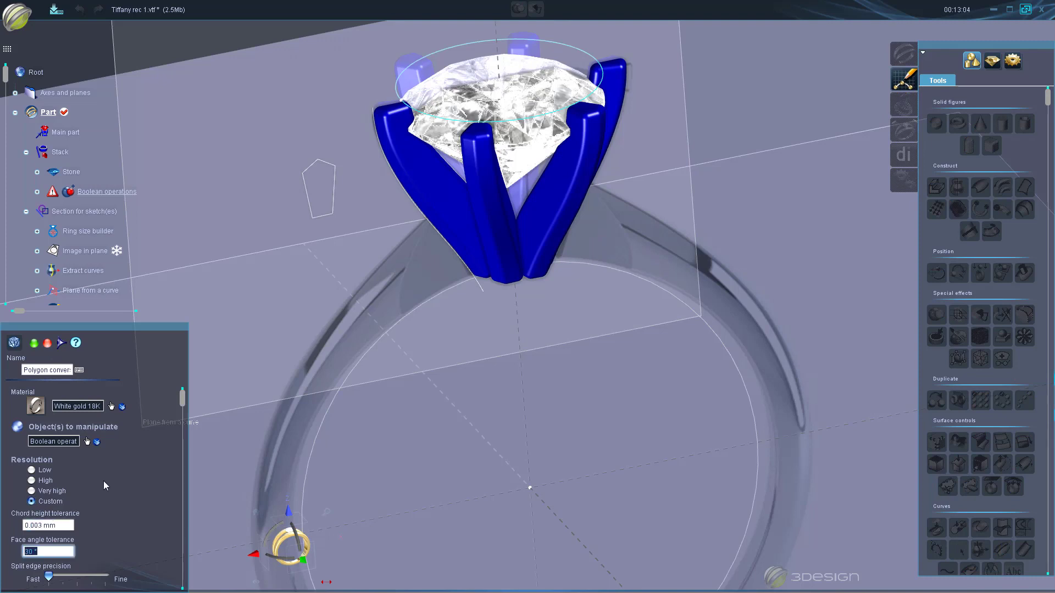
Preview the prong mesh with the split edge precision at Fine, and discard the conversion
scroll(41, 529, "down", 2)
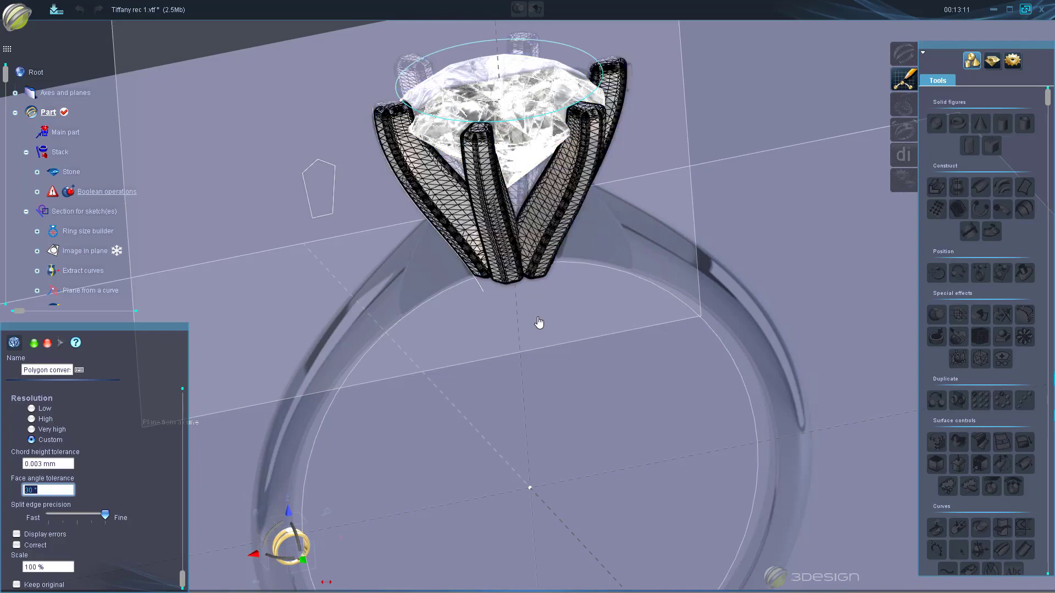
scroll(570, 395, "up", 3)
middle_click_drag(570, 396, 550, 457)
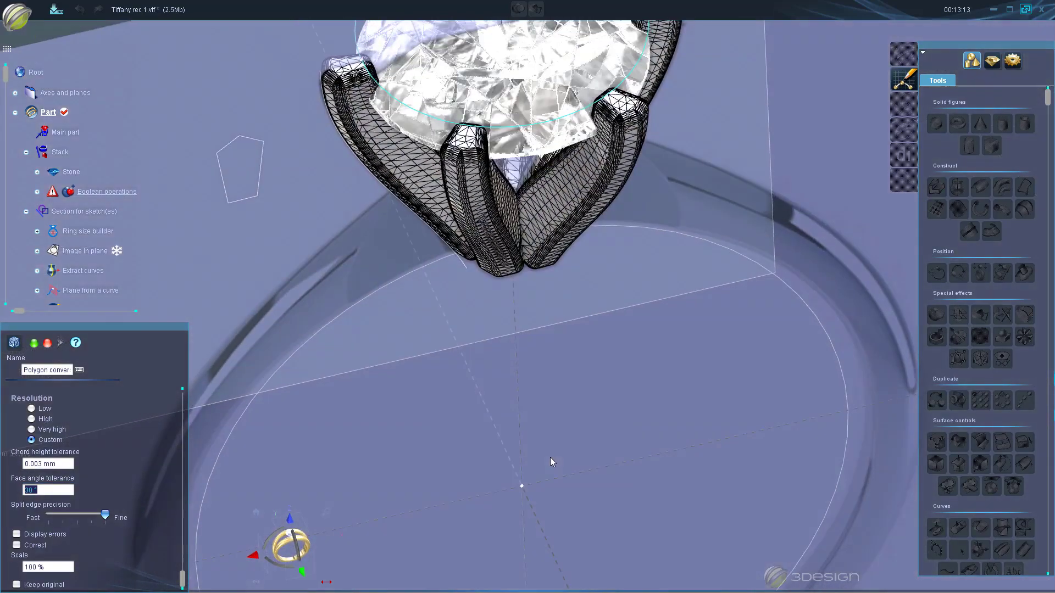
left_click(47, 343)
Hide the extracted curves, the plane made from a curve and the prong sketch
middle_click_drag(614, 424, 469, 218)
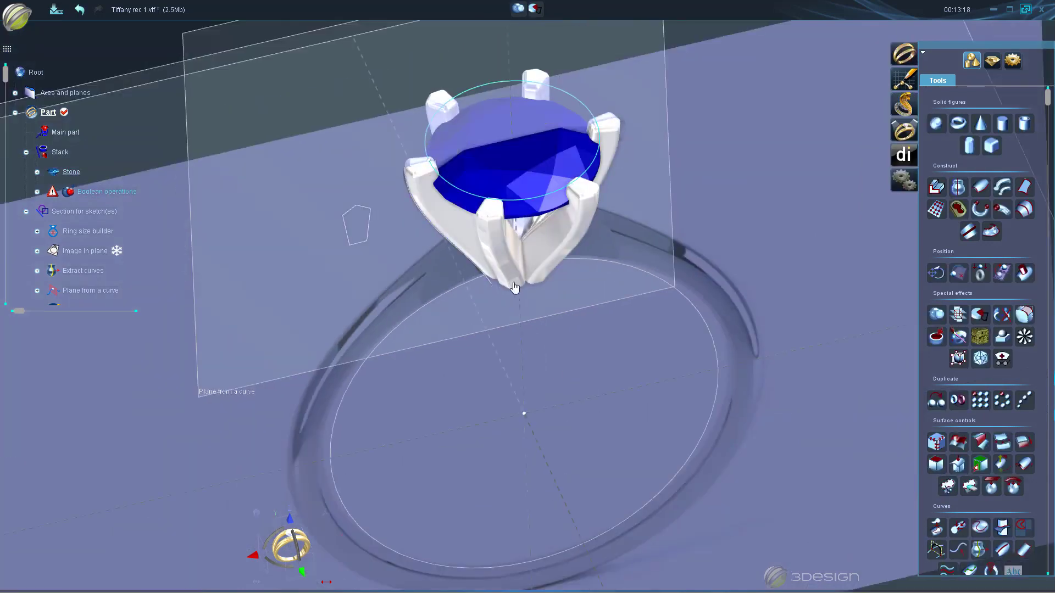
middle_click_drag(570, 375, 587, 301)
scroll(522, 152, "down", 3)
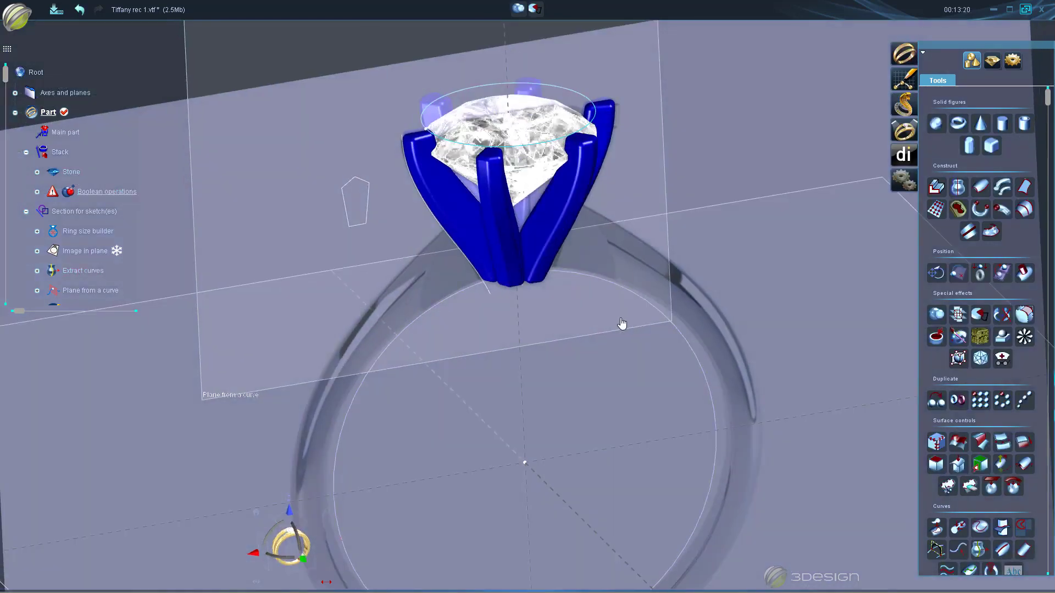
middle_click_drag(522, 153, 526, 230)
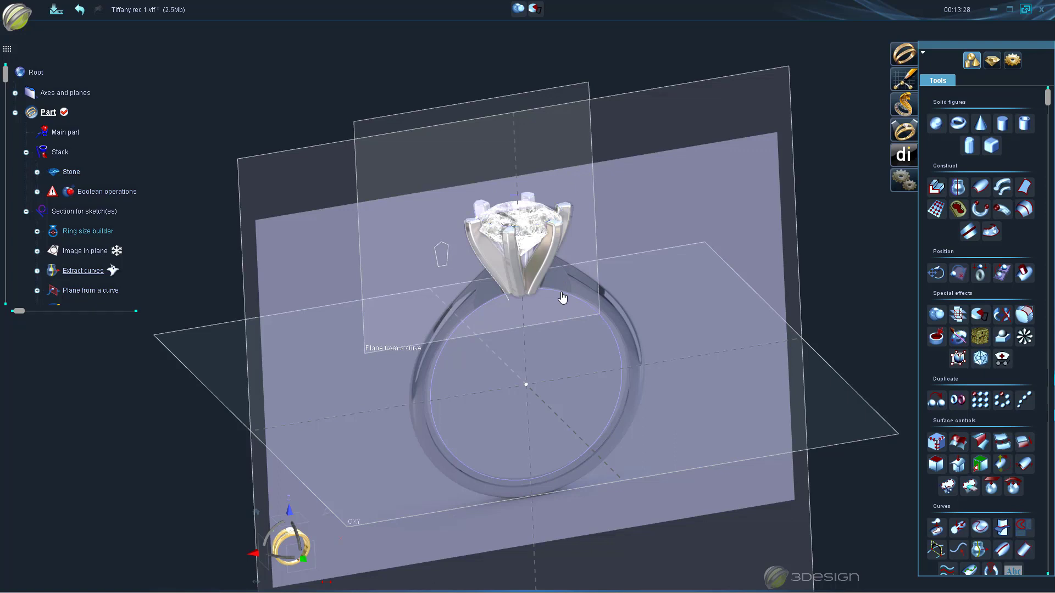
left_click(597, 222)
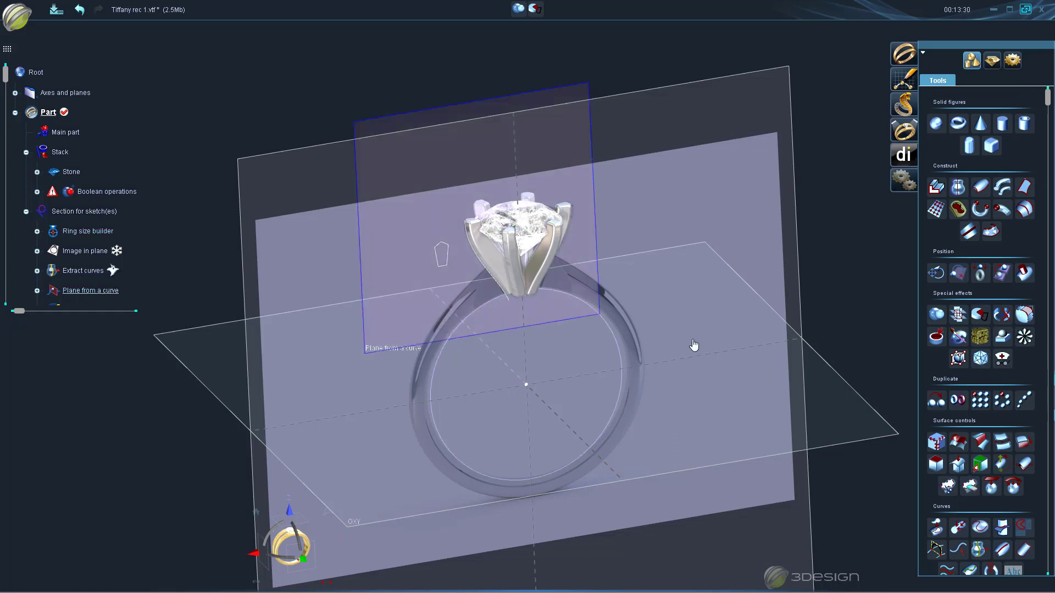
key("h")
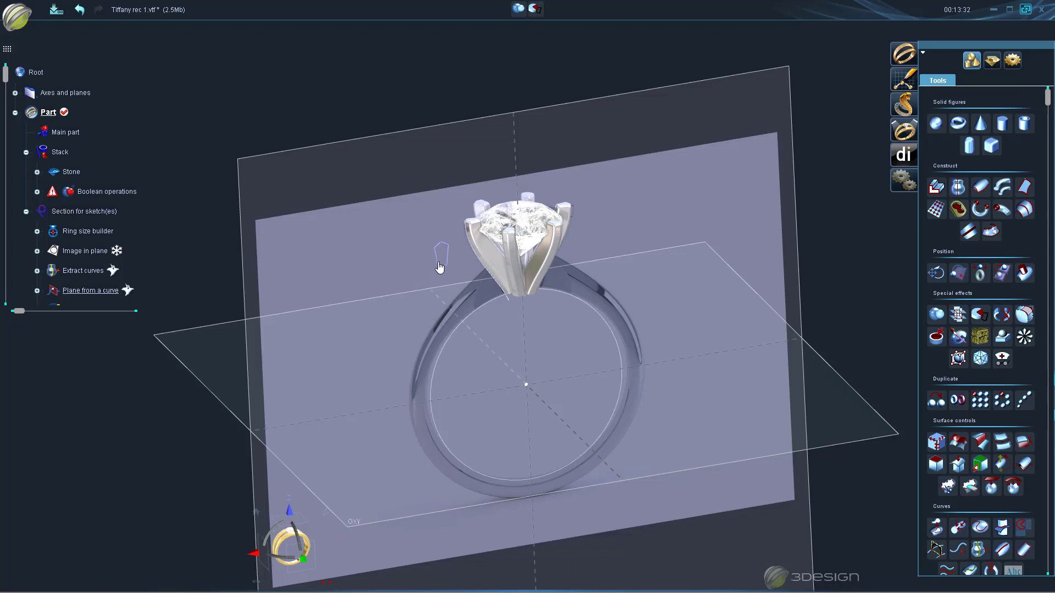
scroll(68, 257, "down", 5)
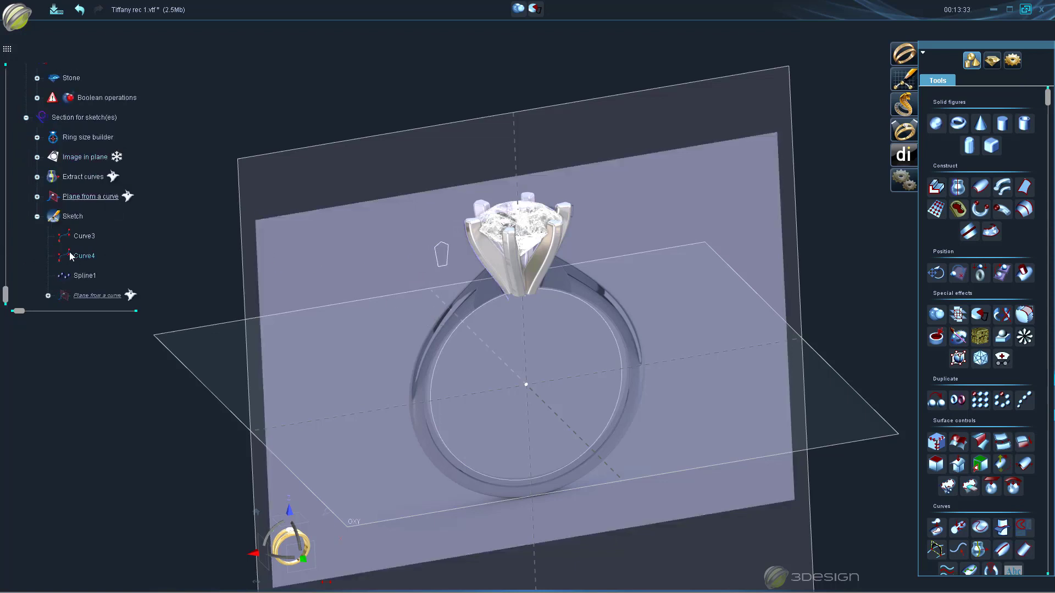
right_click(64, 223)
left_click(104, 249)
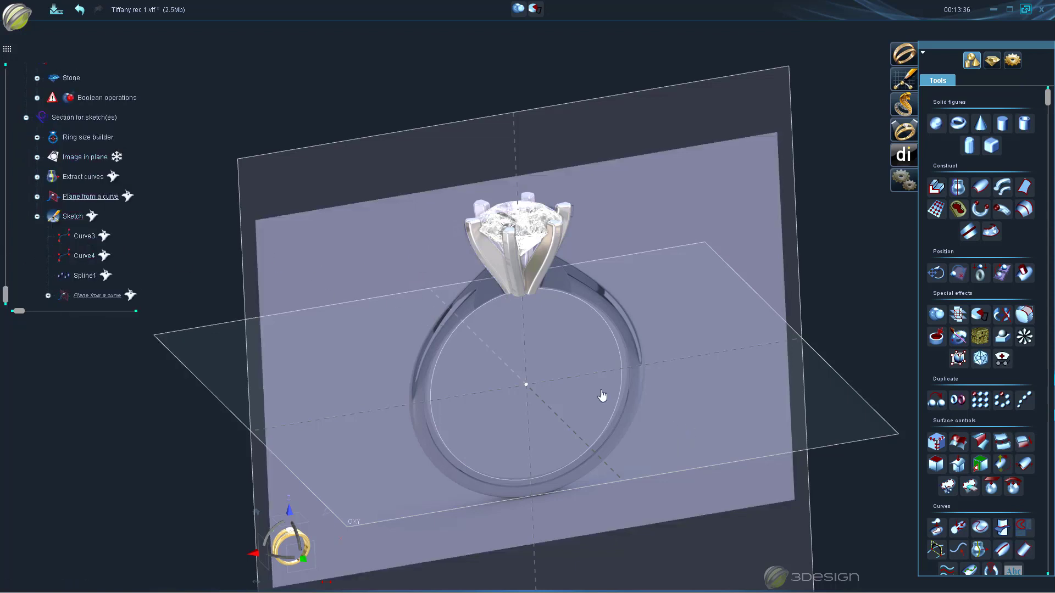
Start a new sketch on the OXZ plane facing the ring's reference image
scroll(602, 396, "down", 3)
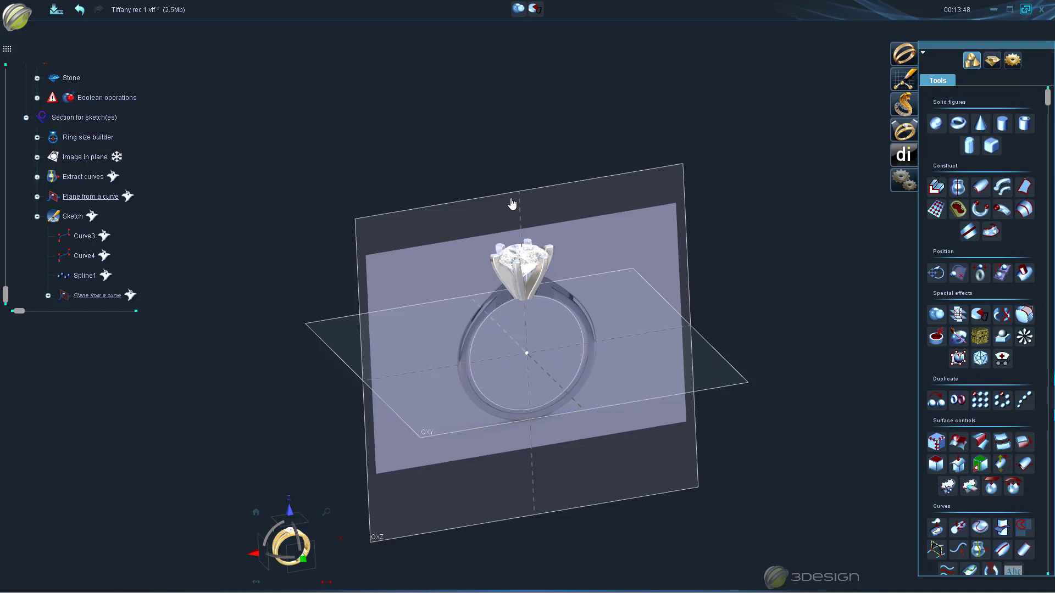
left_click(661, 177)
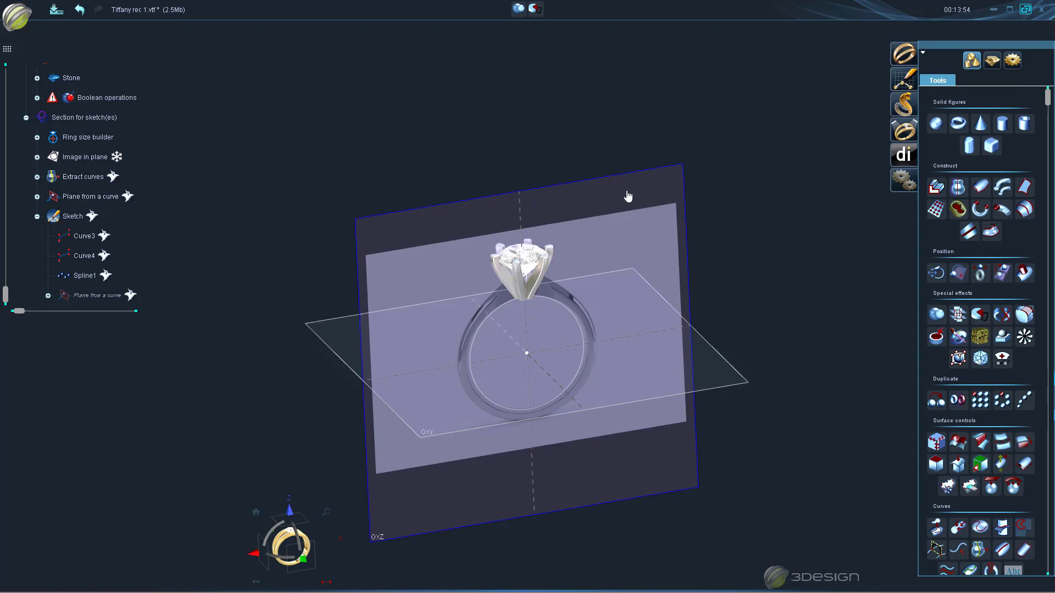
left_click(902, 91)
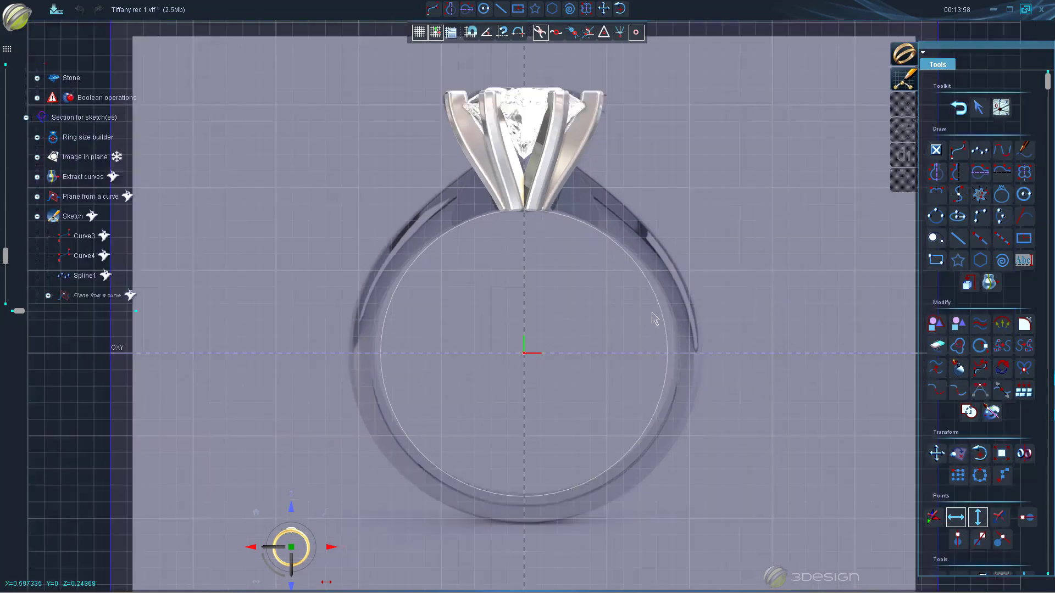
Trace the shank's outer outline with a closed symmetric curve about 20.9 mm wide and 23 mm high, rising into the head
left_click(943, 173)
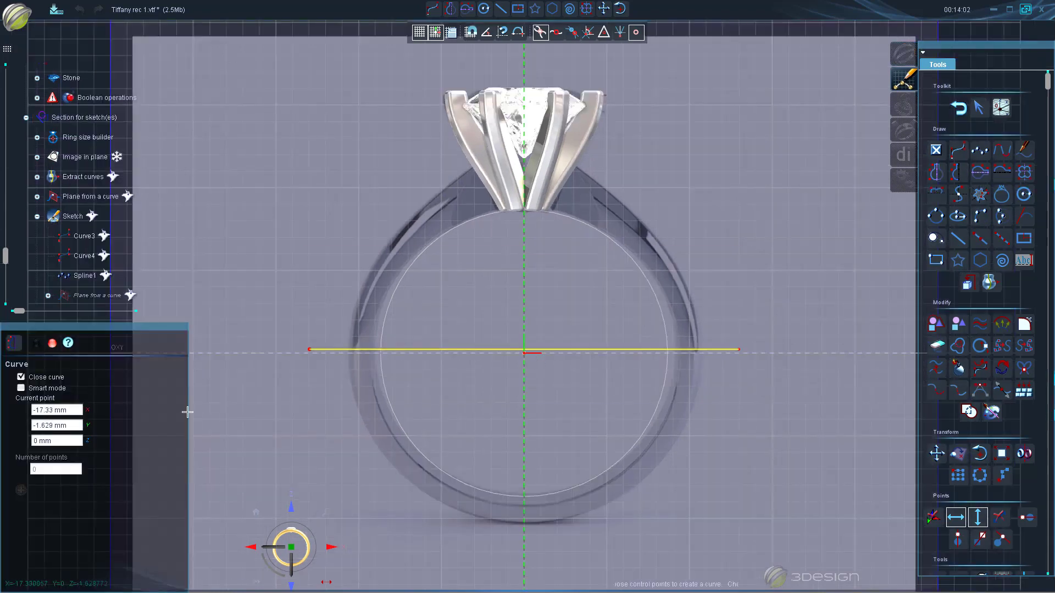
left_click(503, 143)
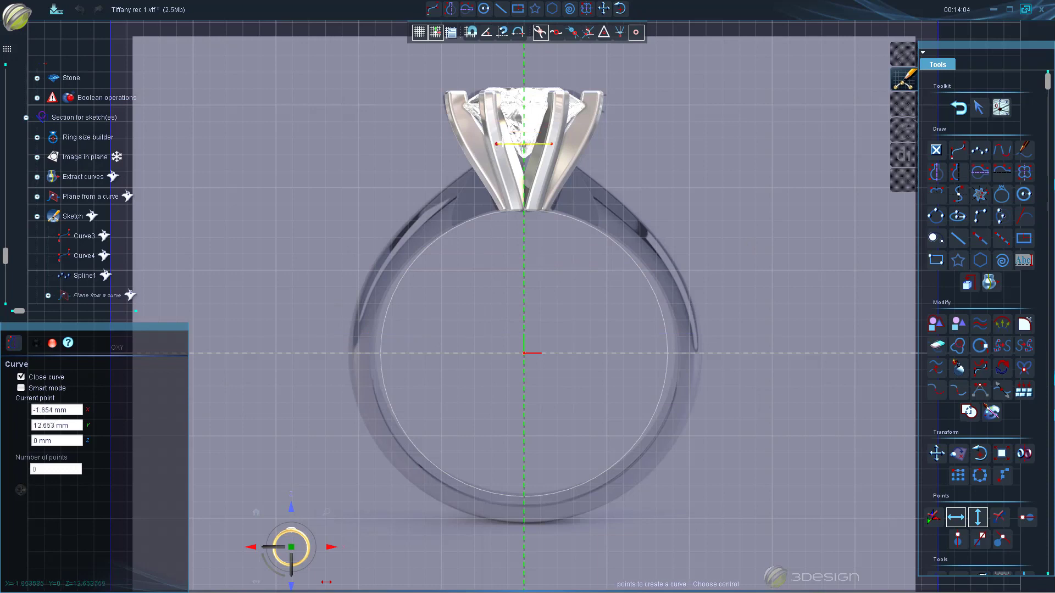
left_click(462, 171)
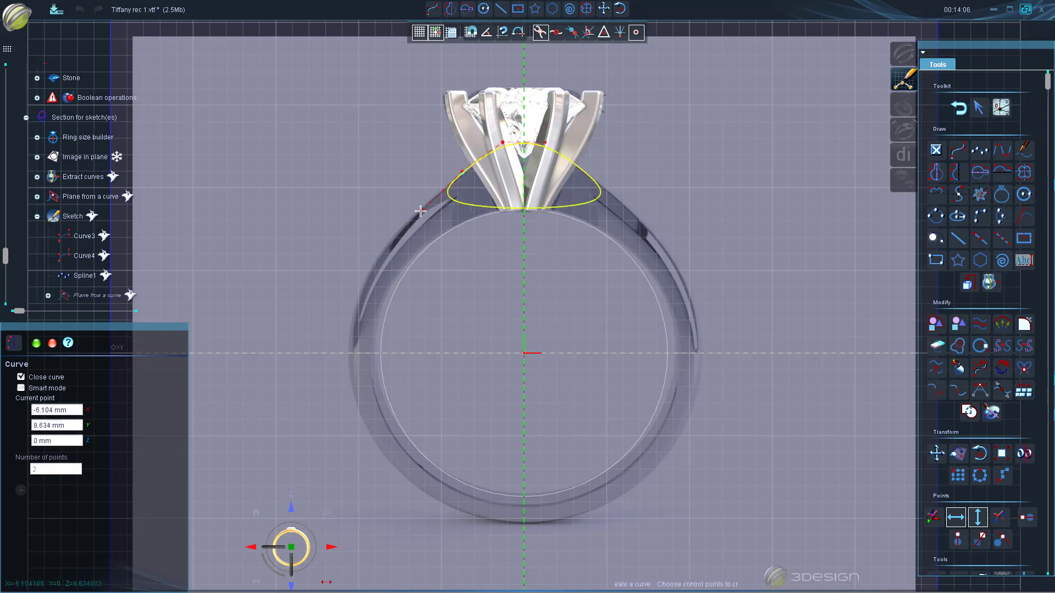
left_click(416, 212)
left_click(367, 273)
left_click(342, 364)
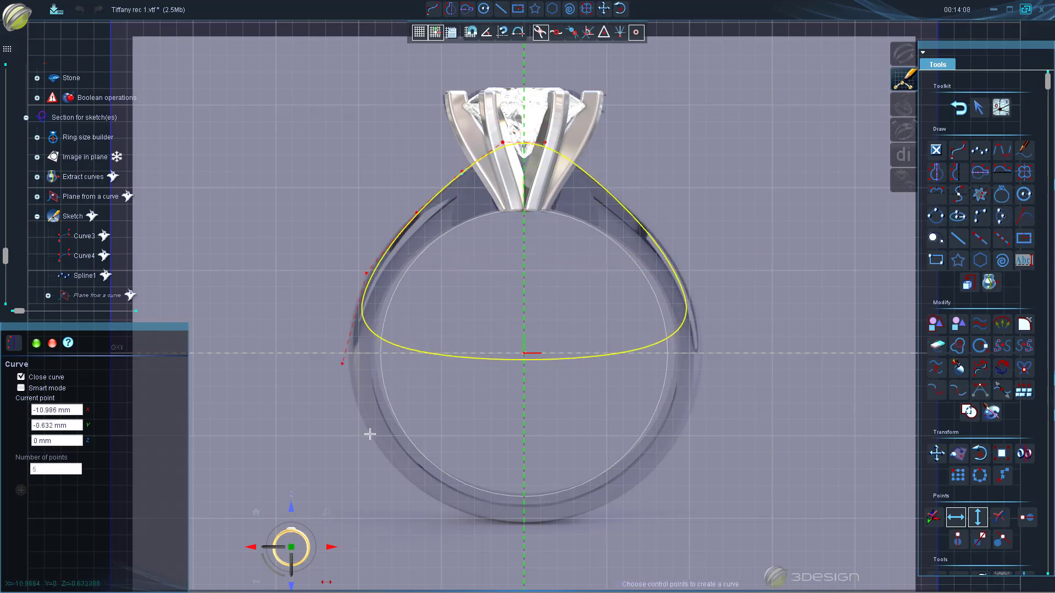
left_click(369, 437)
left_click(432, 501)
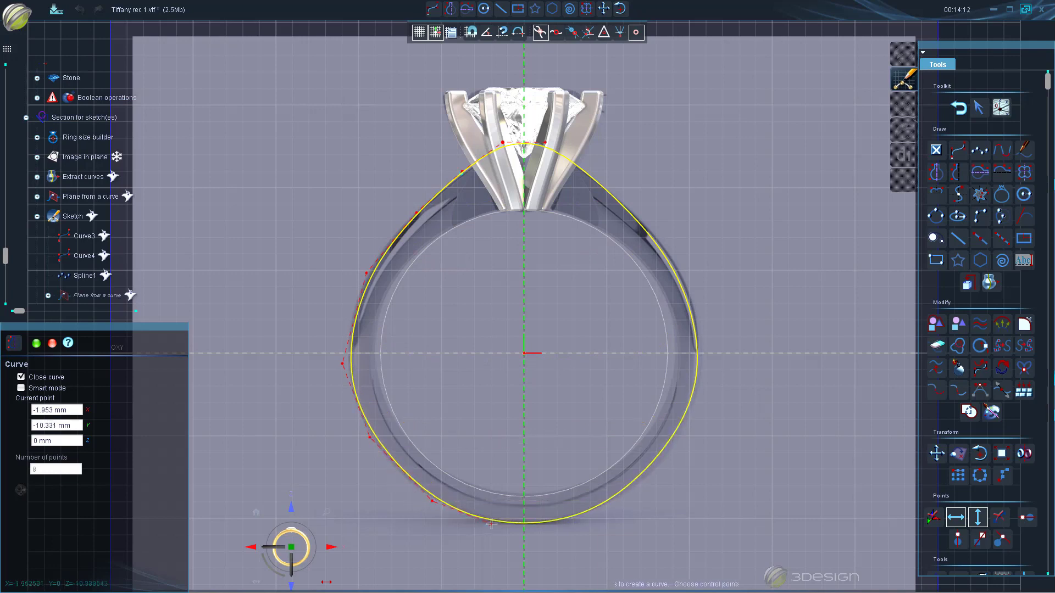
right_click(491, 524)
Adjust the control points along the side and lower part of the outline curve to match the shank in the reference image
left_click(405, 222)
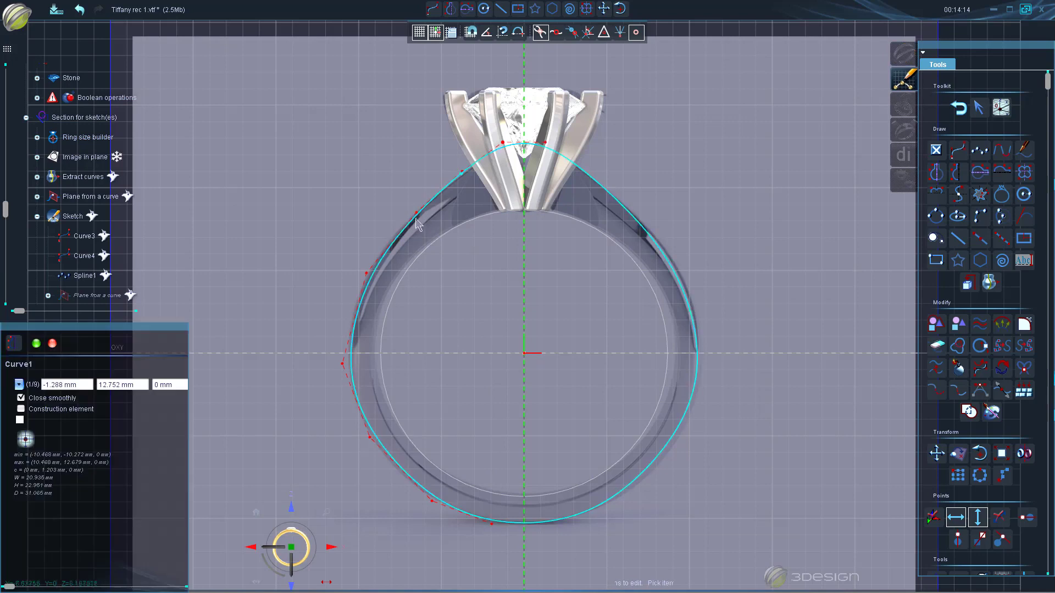
left_click_drag(415, 214, 413, 215)
left_click_drag(366, 273, 361, 282)
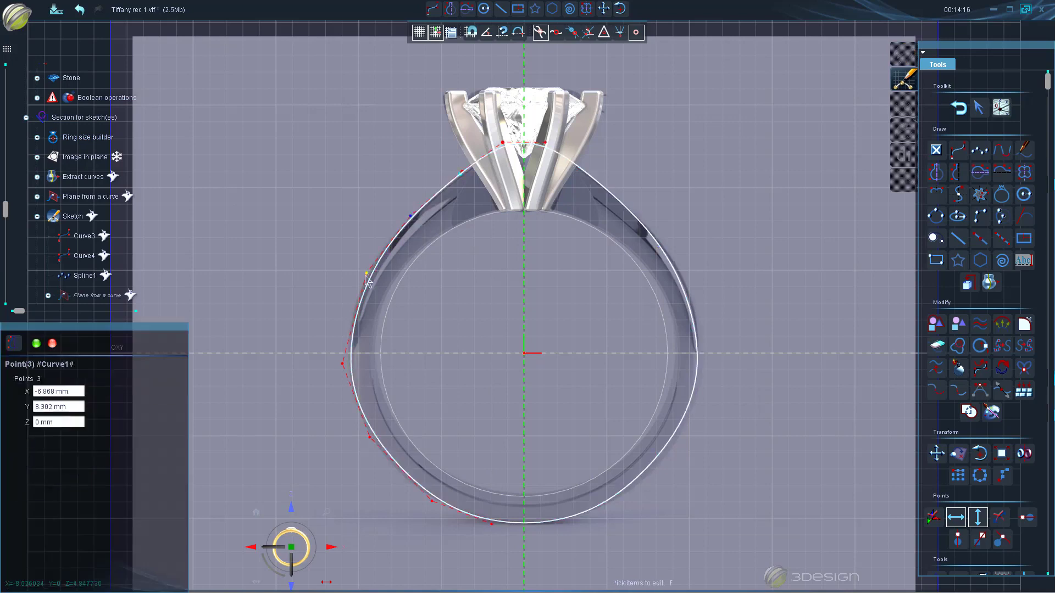
left_click_drag(342, 364, 341, 361)
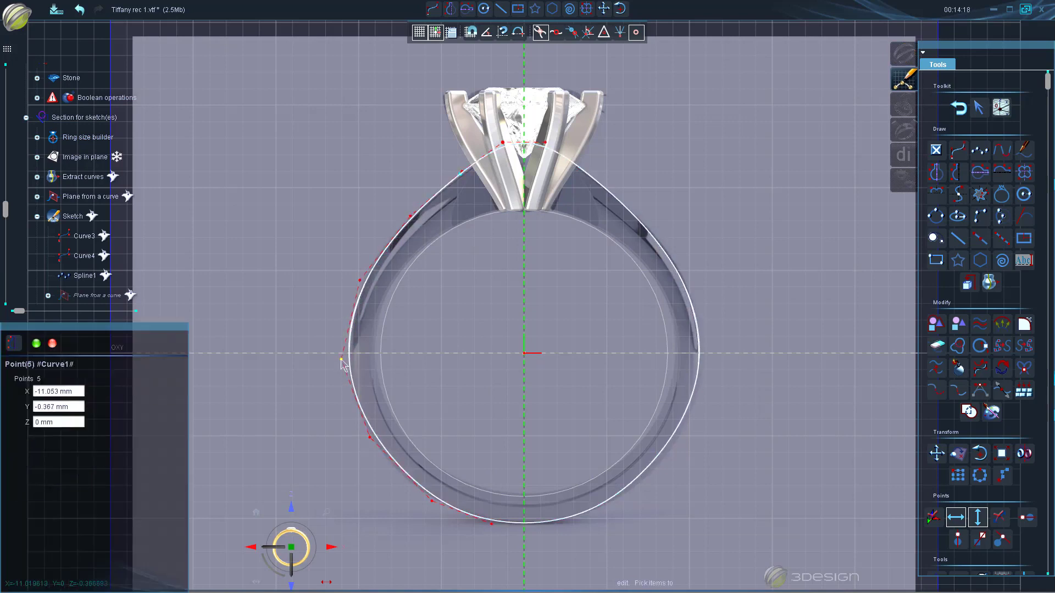
left_click_drag(371, 438, 368, 447)
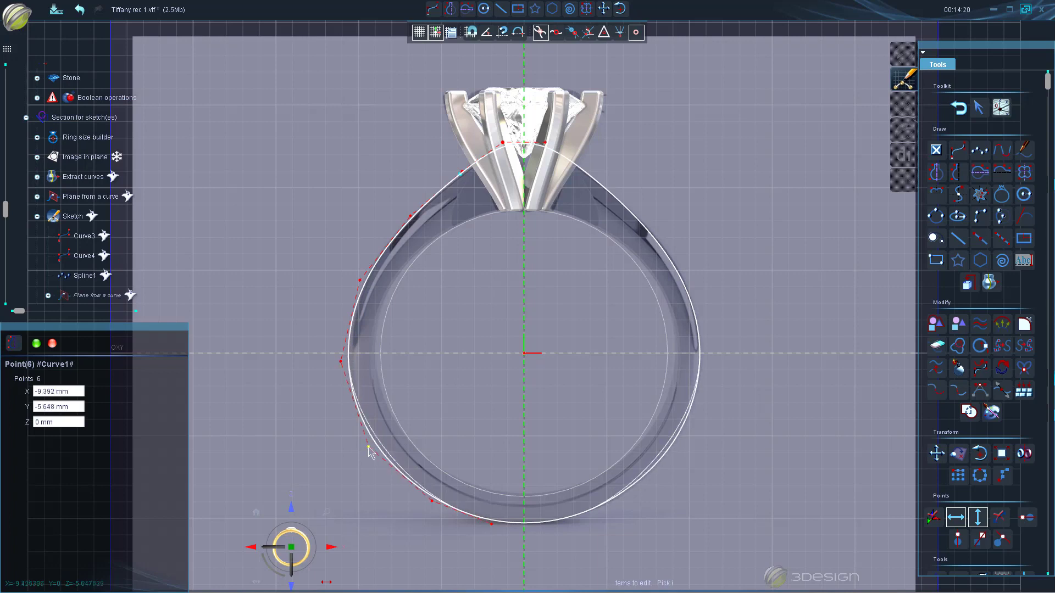
left_click_drag(432, 500, 422, 497)
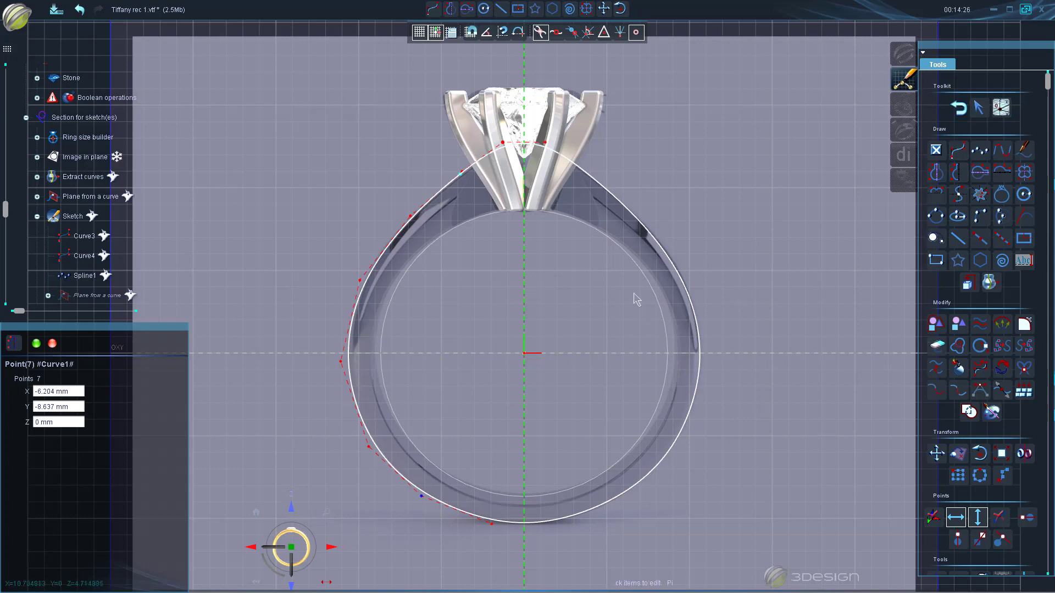
Draw a small closed symmetric rounded-triangle profile inside the ring opening, about 4.2 mm wide and 3.5 mm high
scroll(632, 341, "up", 2)
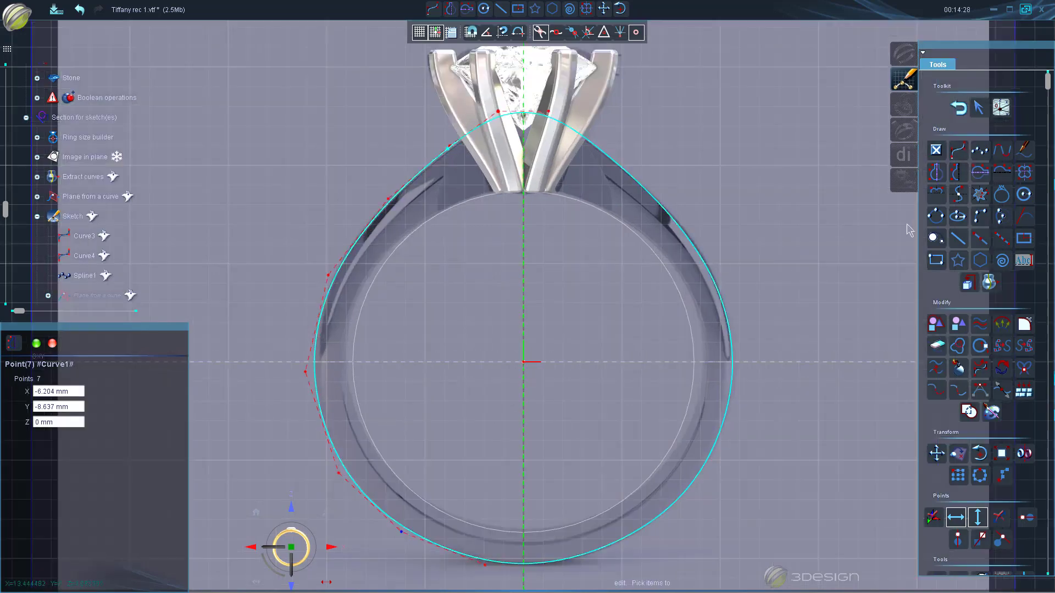
left_click(936, 174)
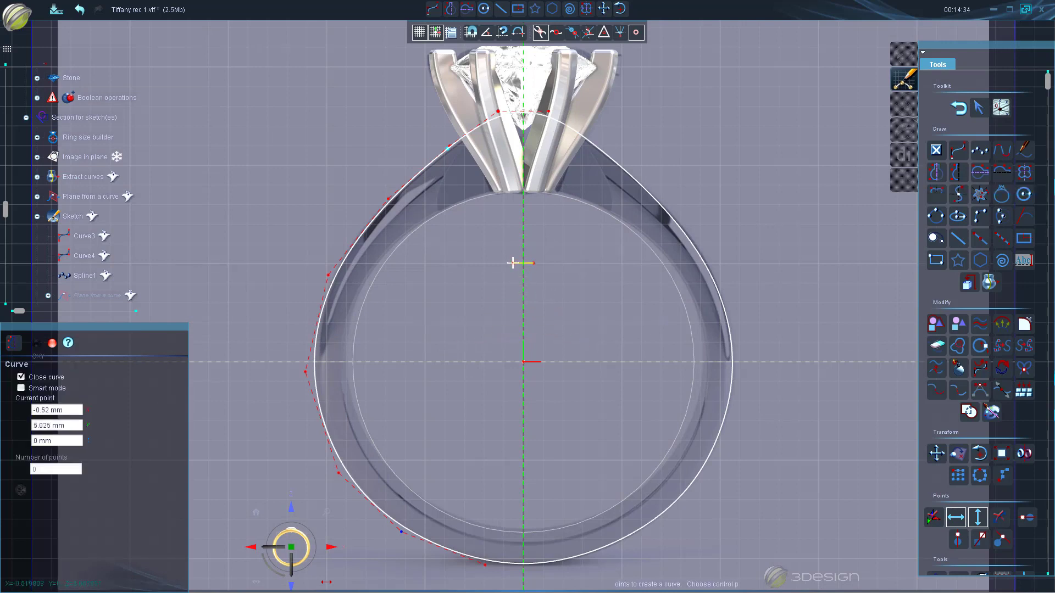
left_click(513, 259)
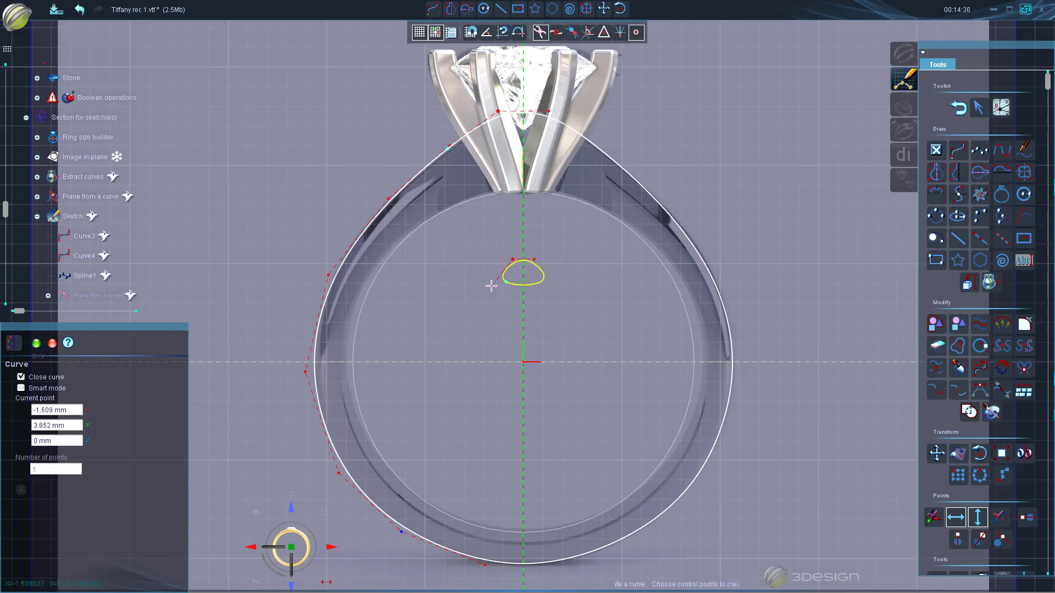
left_click(491, 286)
left_click(476, 321)
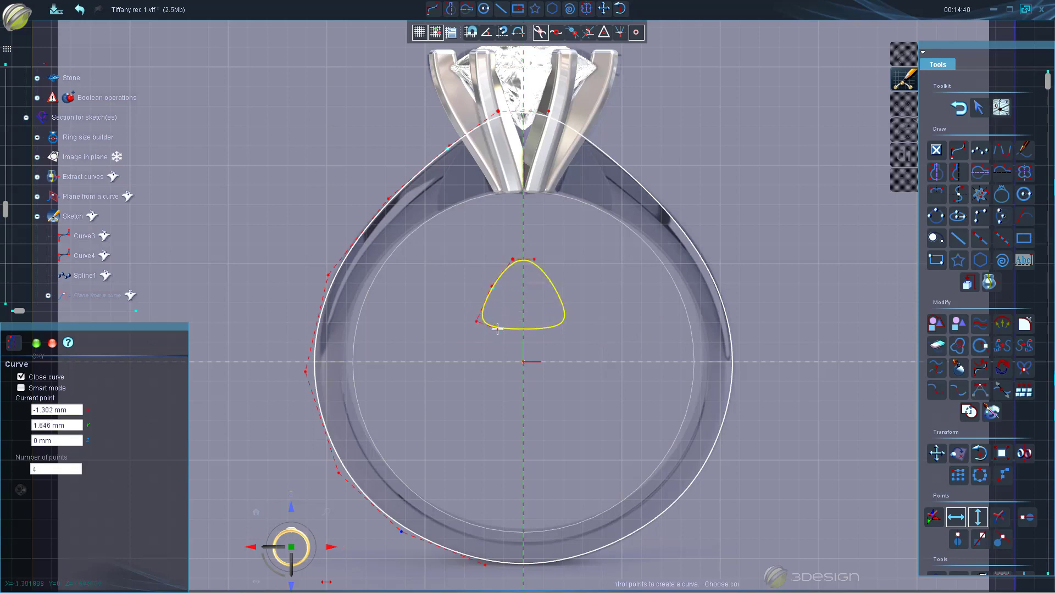
right_click(497, 329)
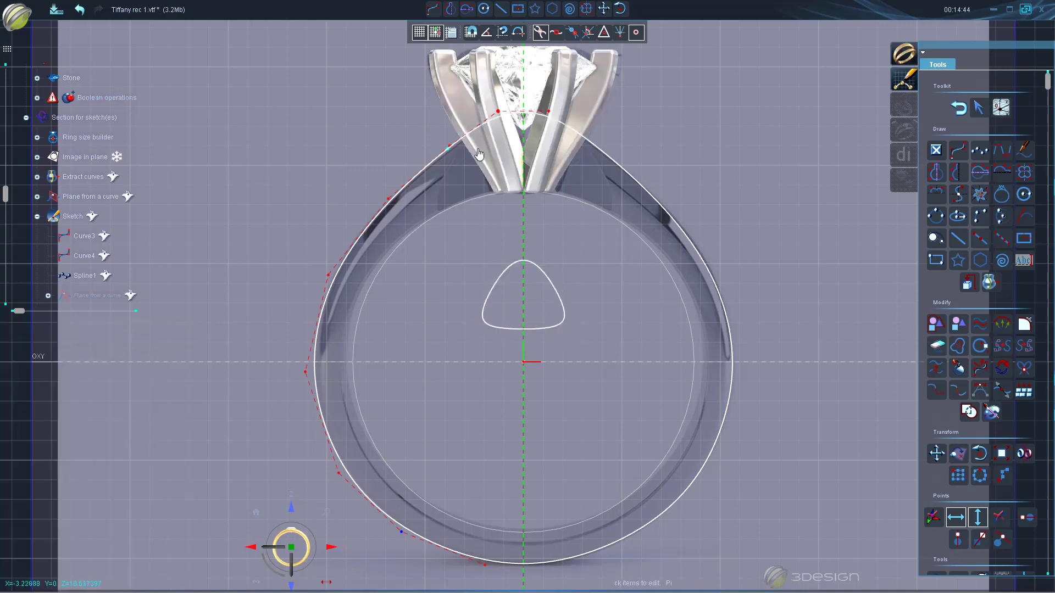
Copy the rounded-triangle profile about 4.86 mm straight down, keeping the original
left_click(542, 330)
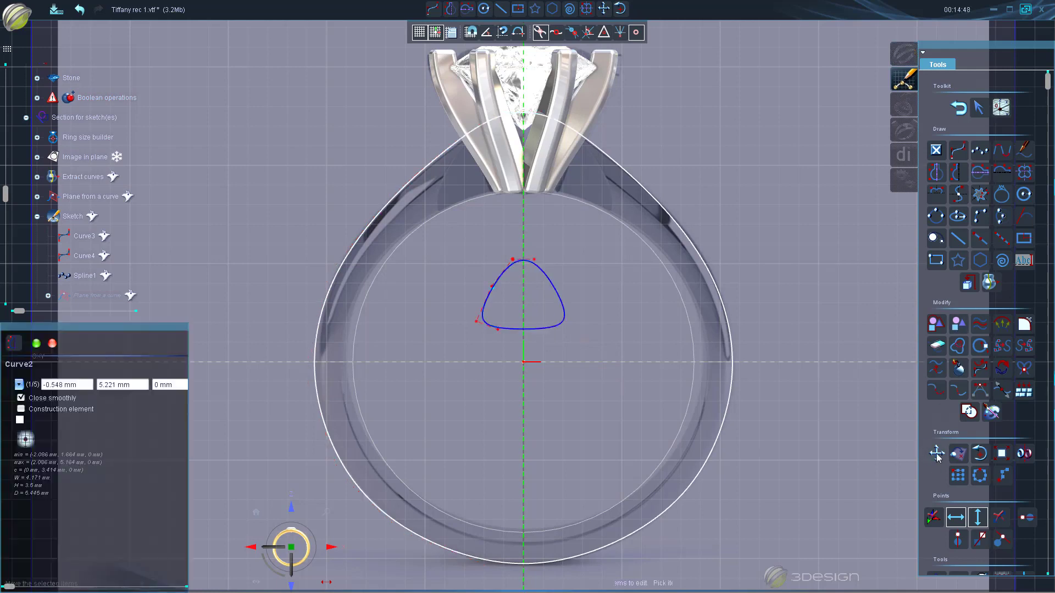
left_click(936, 455)
left_click_drag(522, 353, 513, 448)
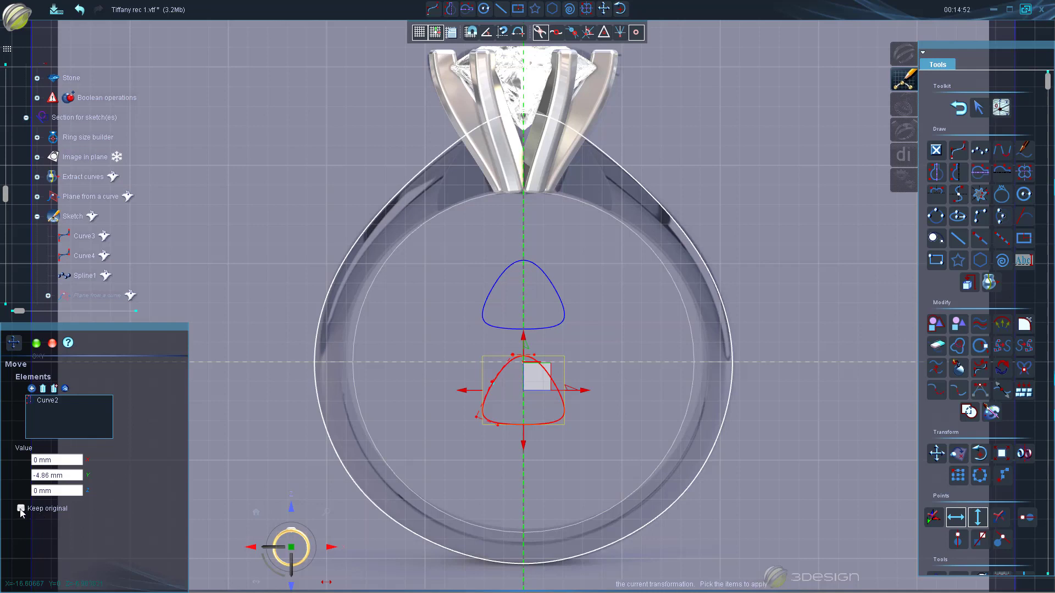
left_click(20, 509)
left_click(36, 343)
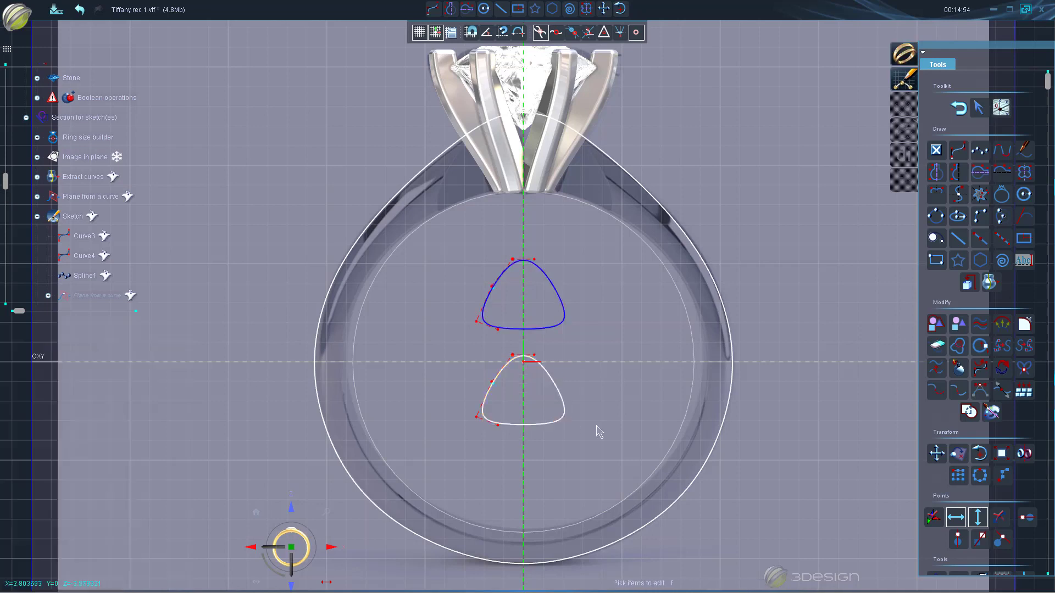
Scale the copied lower profile non-proportionally and symmetrically to about 2.33 mm wide, then exit the sketch
left_click(494, 399)
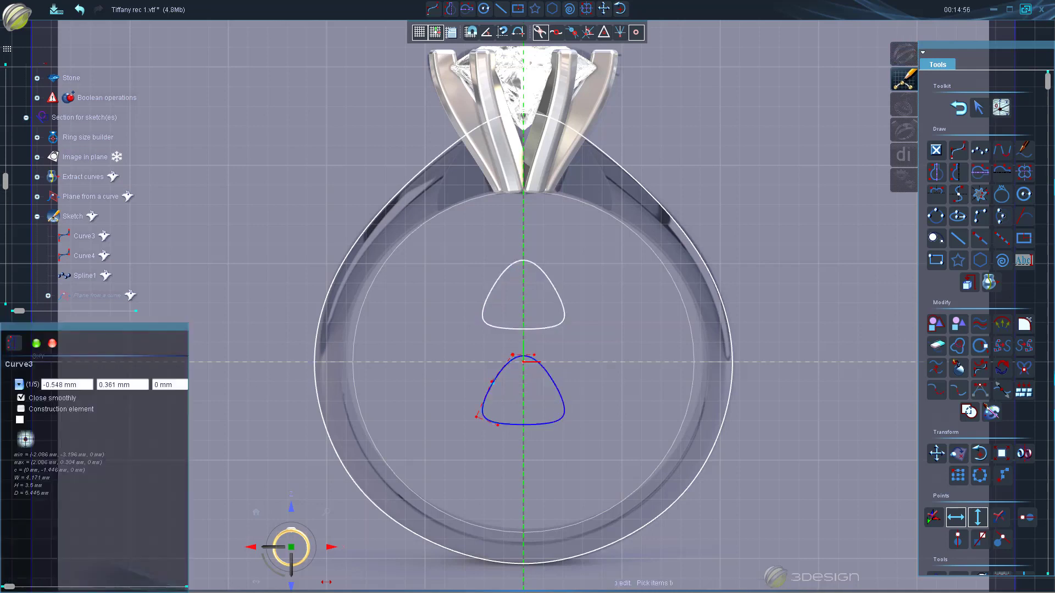
left_click(1001, 453)
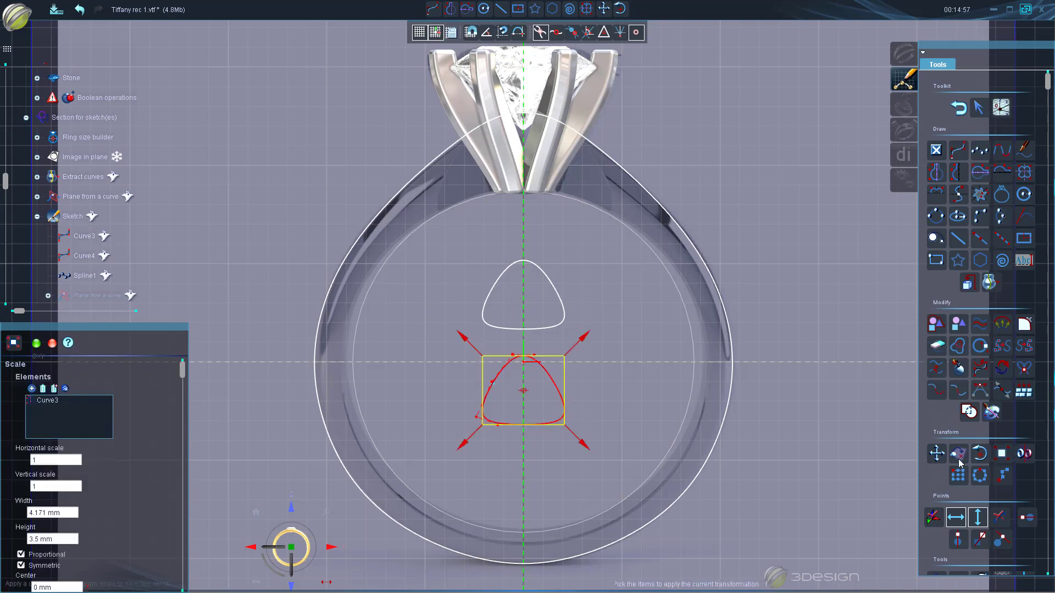
left_click(21, 565)
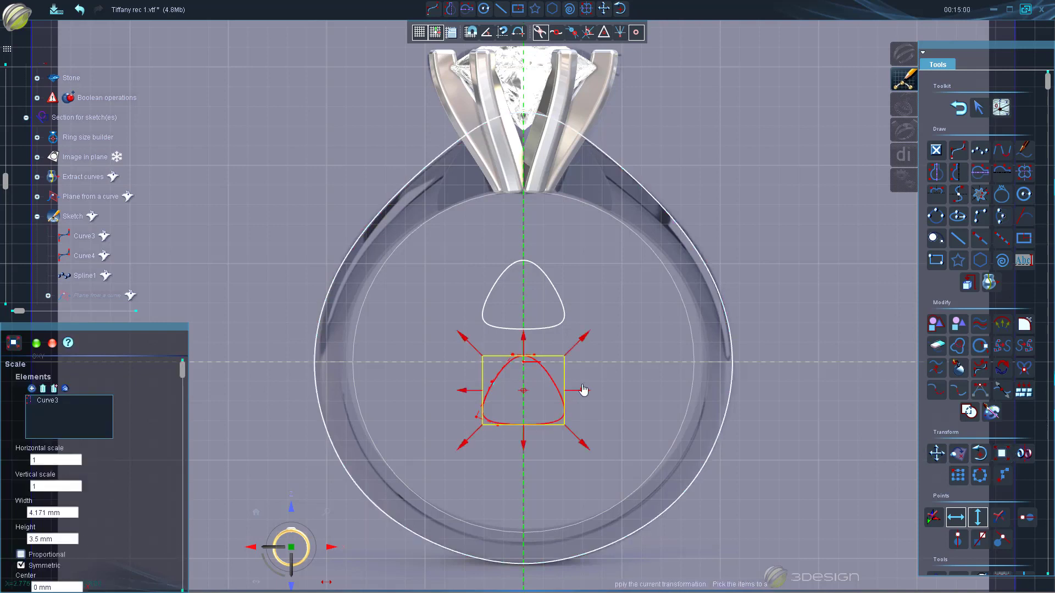
left_click_drag(581, 390, 564, 391)
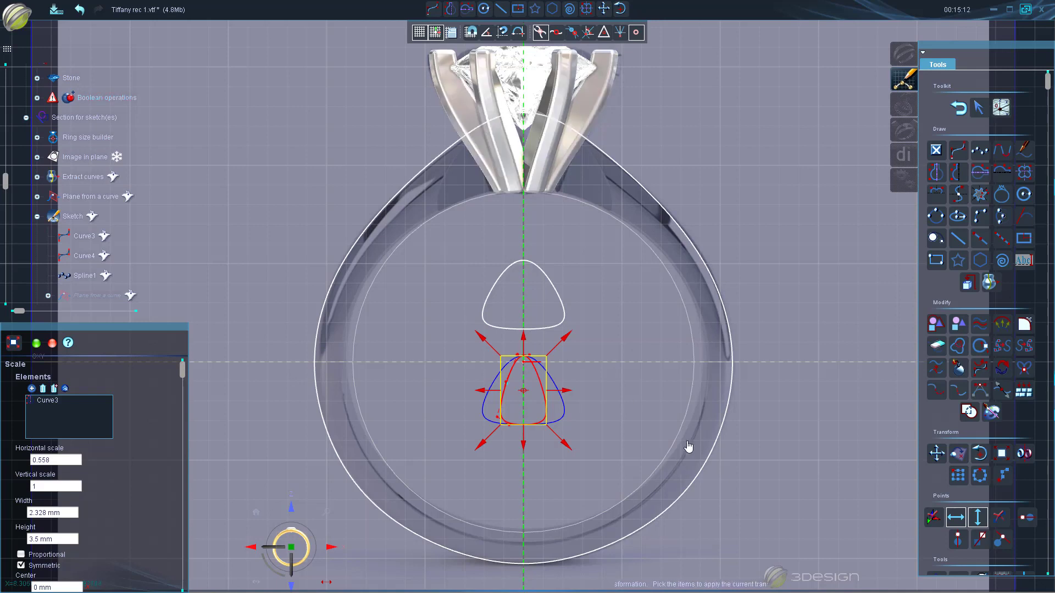
key("Return")
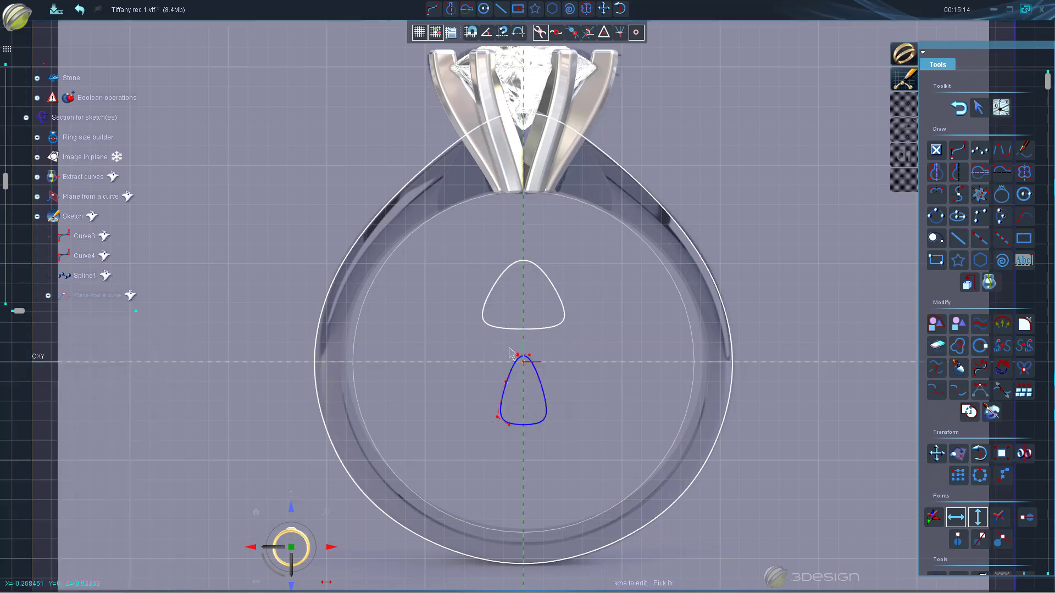
left_click(959, 108)
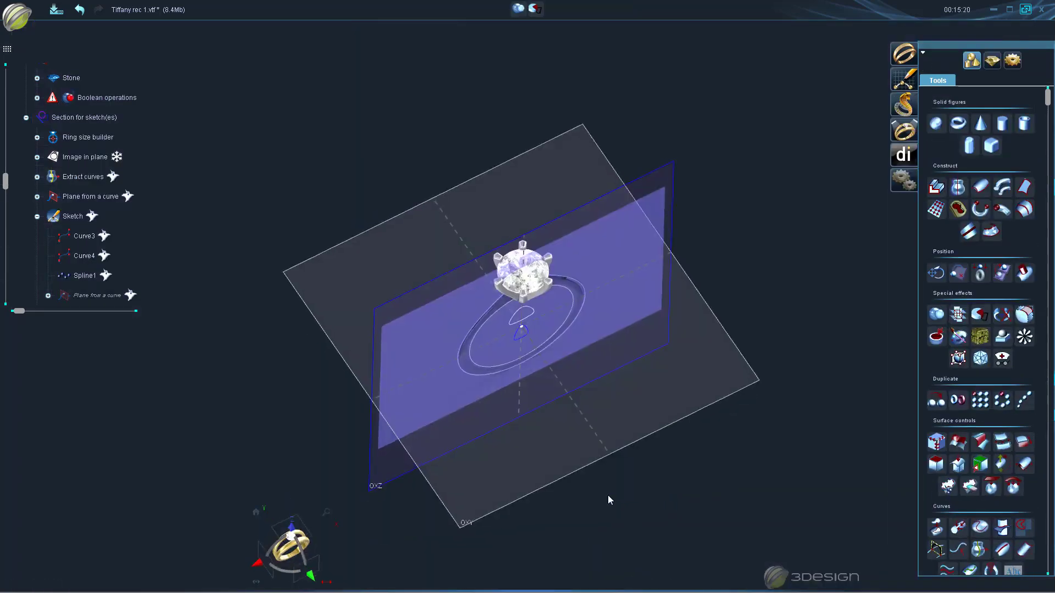
Create a ring outline from the ring size circle and traced shank curve, about 4.27 mm thick at the top, 1.89 mm at the sides and 1.66 mm at the bottom
scroll(605, 465, "up", 1)
mouse_move(579, 443)
middle_mouse_down()
mouse_move(598, 431)
mouse_move(559, 445)
middle_mouse_up()
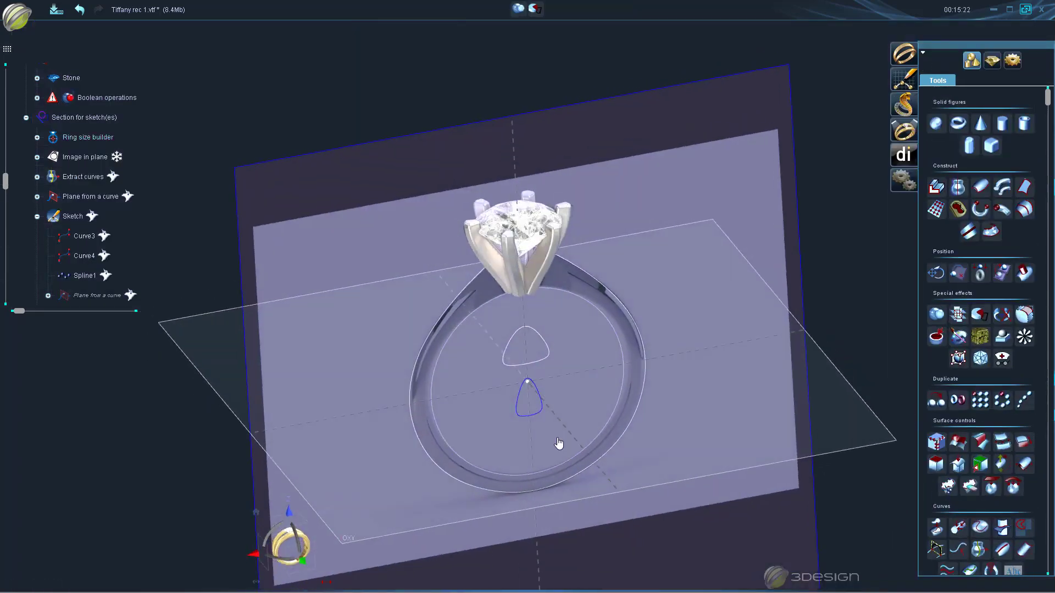
scroll(551, 412, "up", 2)
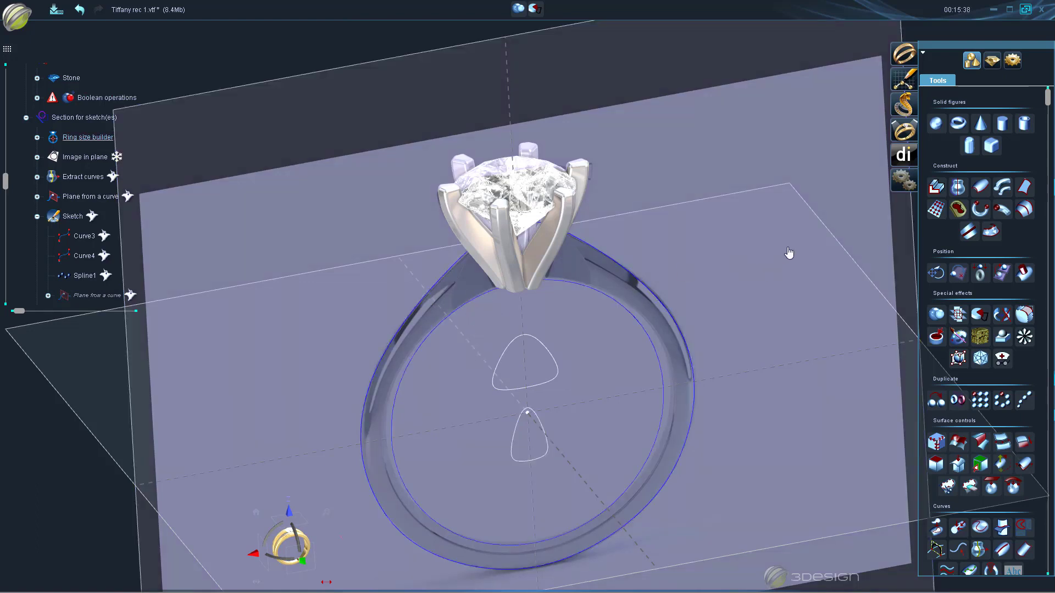
left_click(991, 61)
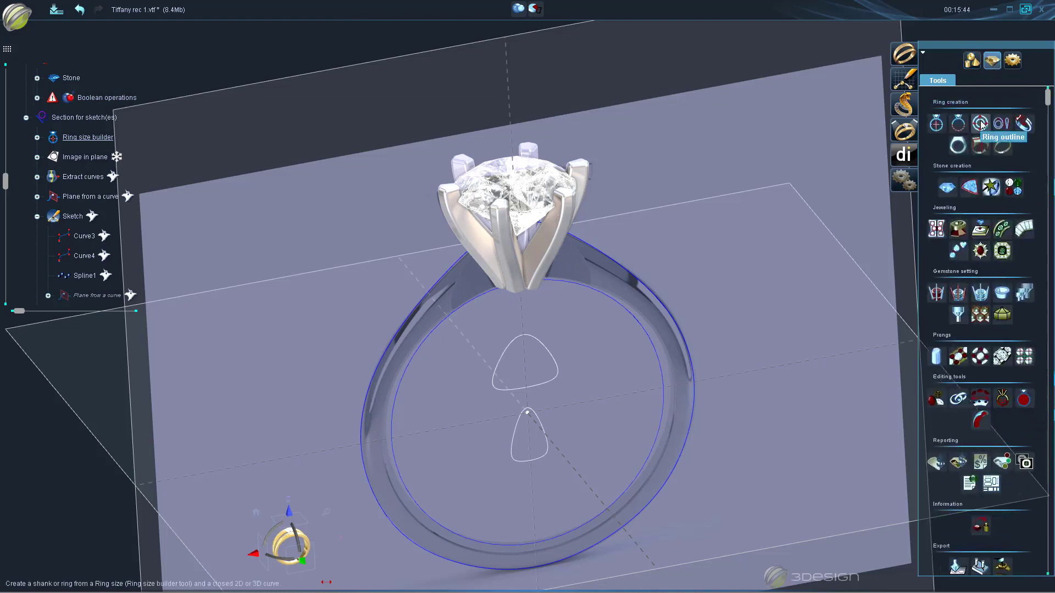
left_click(980, 123)
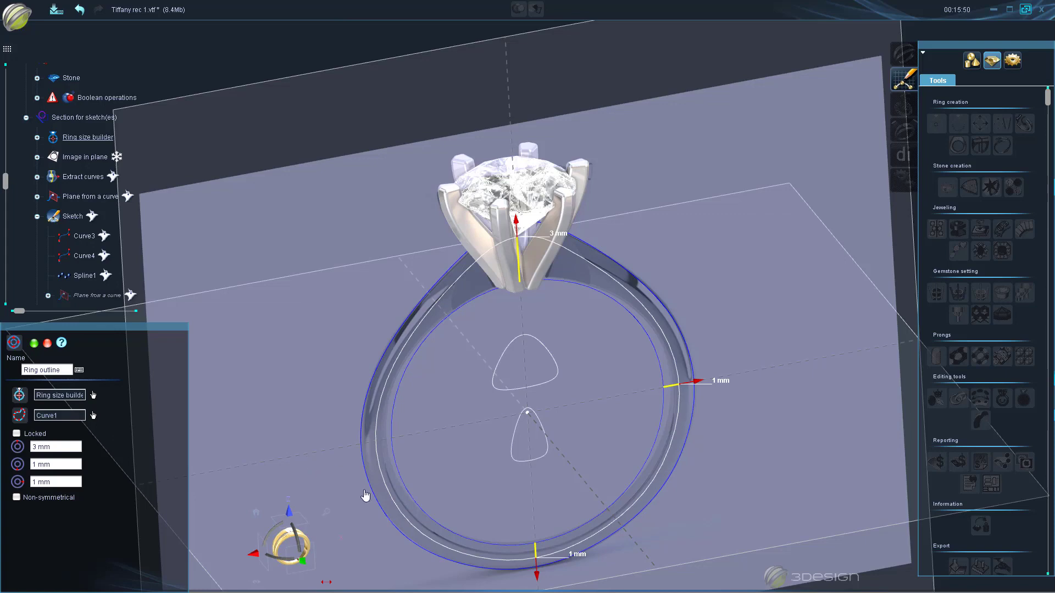
left_click(306, 561)
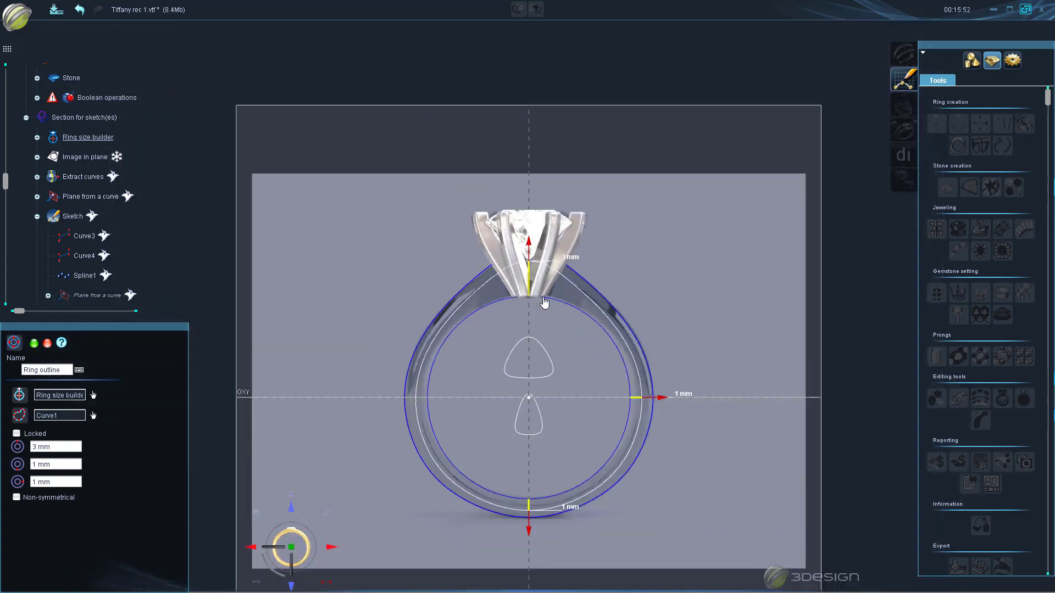
left_click_drag(535, 257, 528, 225)
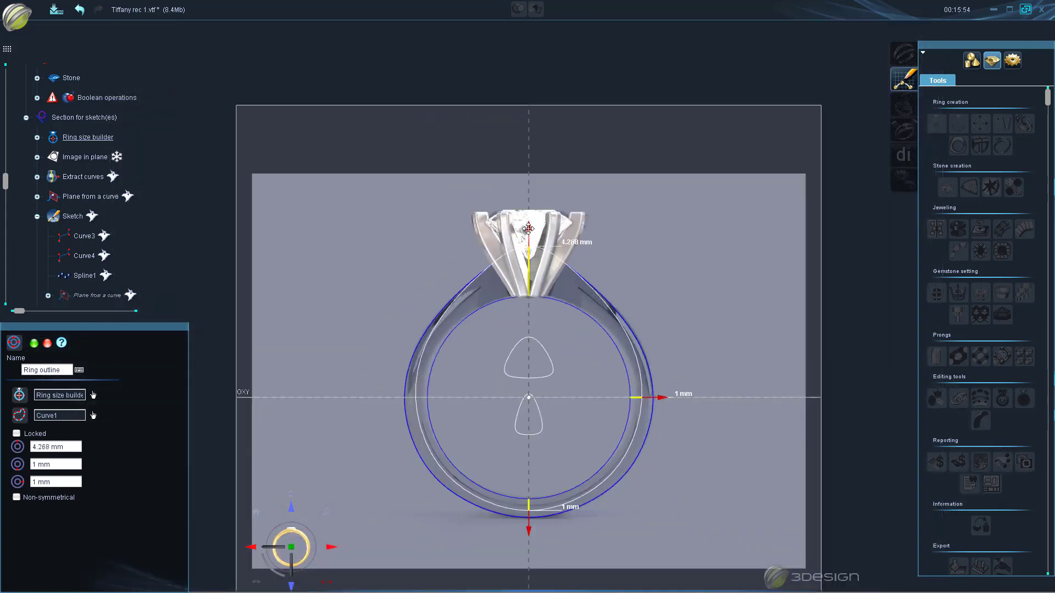
left_click_drag(658, 404, 672, 399)
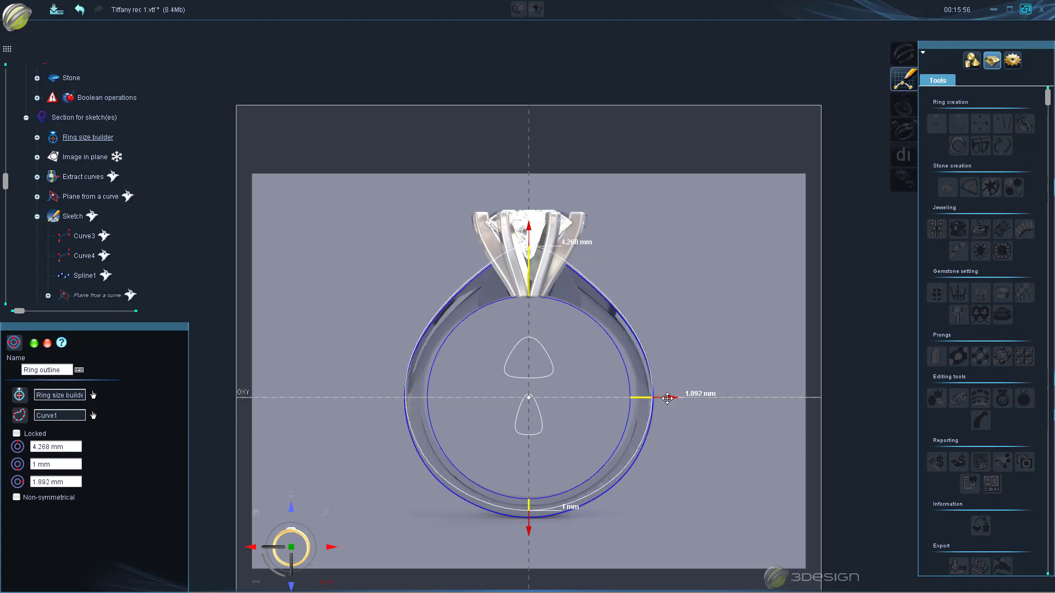
left_click_drag(528, 531, 527, 535)
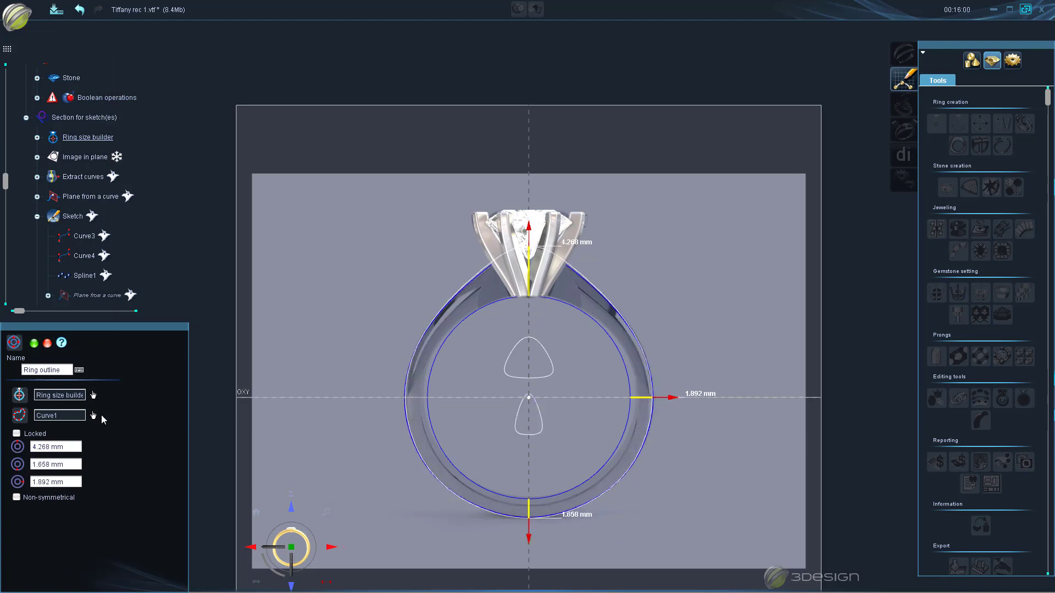
left_click(34, 345)
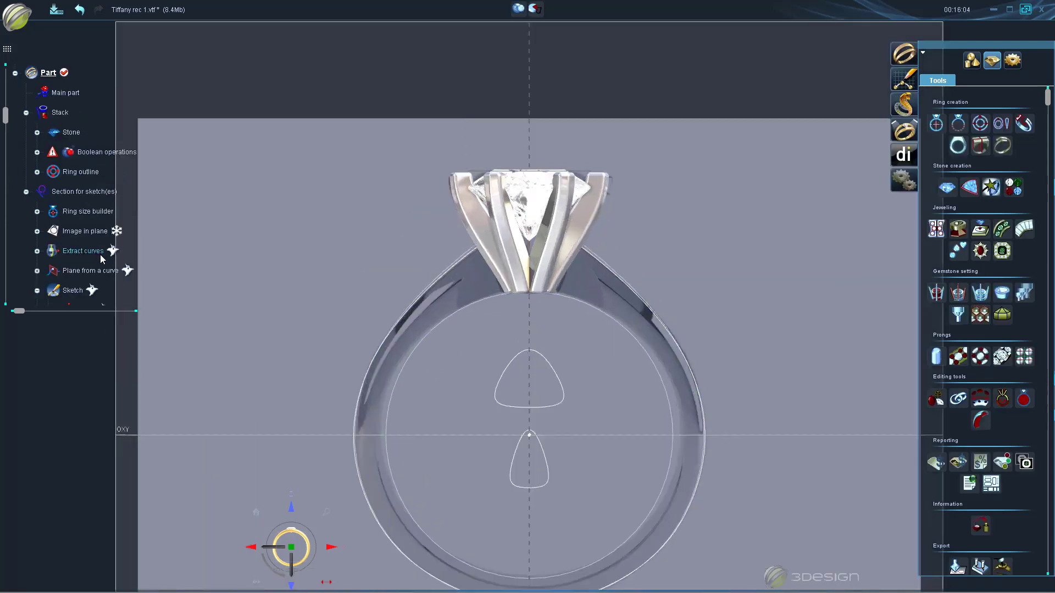
Hide the hand-traced shank outline, Curve1, in Sketch2
scroll(99, 253, "down", 3)
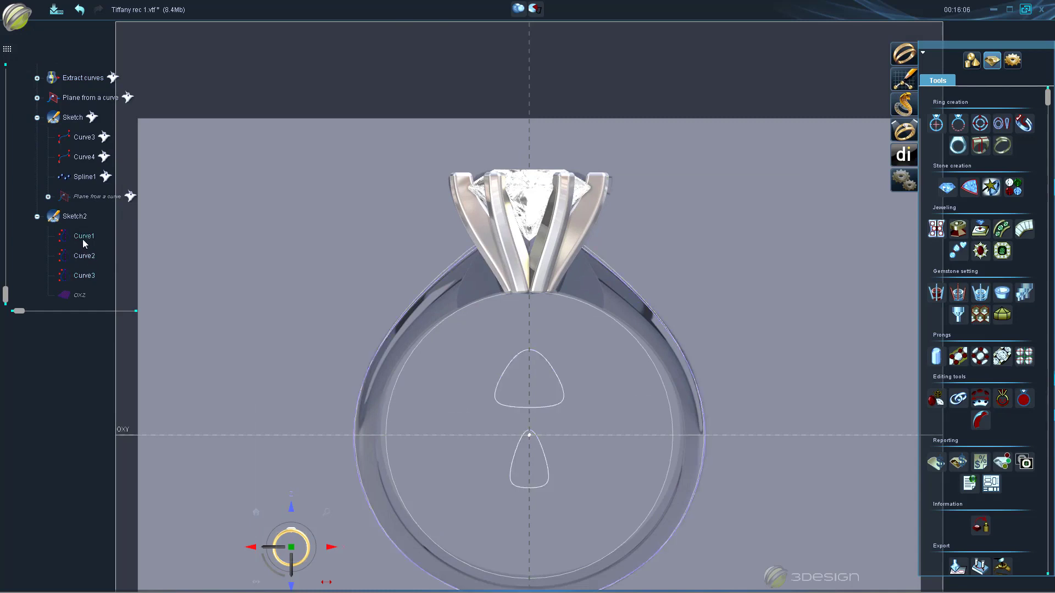
right_click(81, 241)
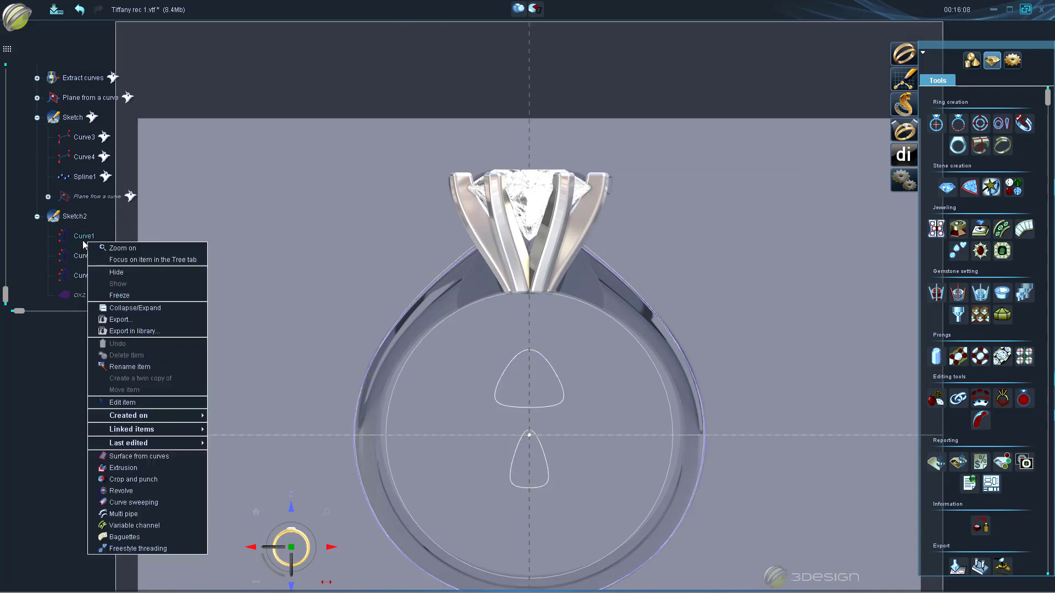
left_click(112, 273)
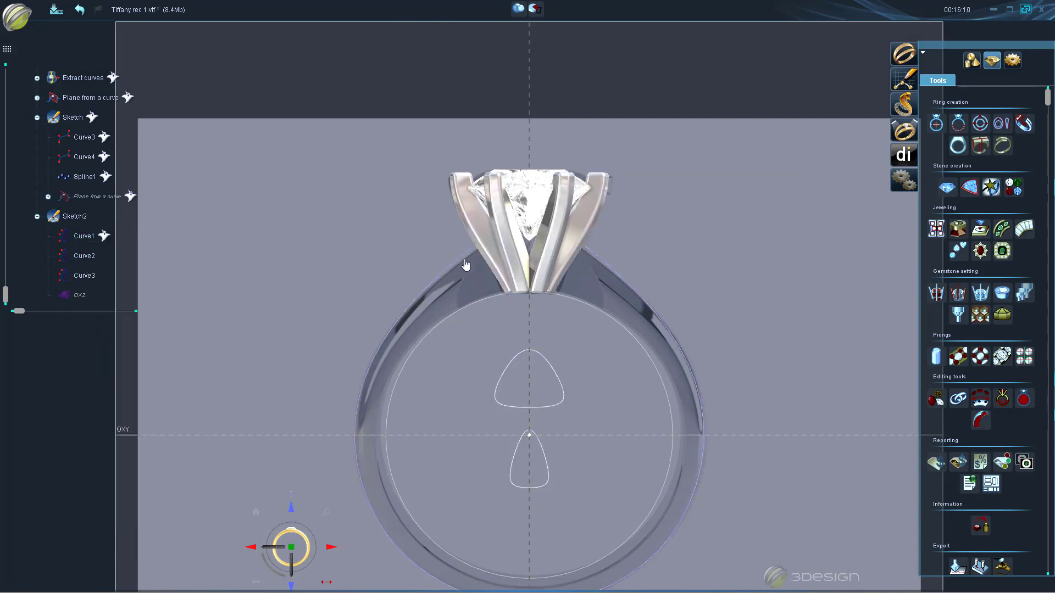
Examine the warning on the Boolean operations item and inspect the joined prong bases of the head up close
scroll(83, 181, "up", 3)
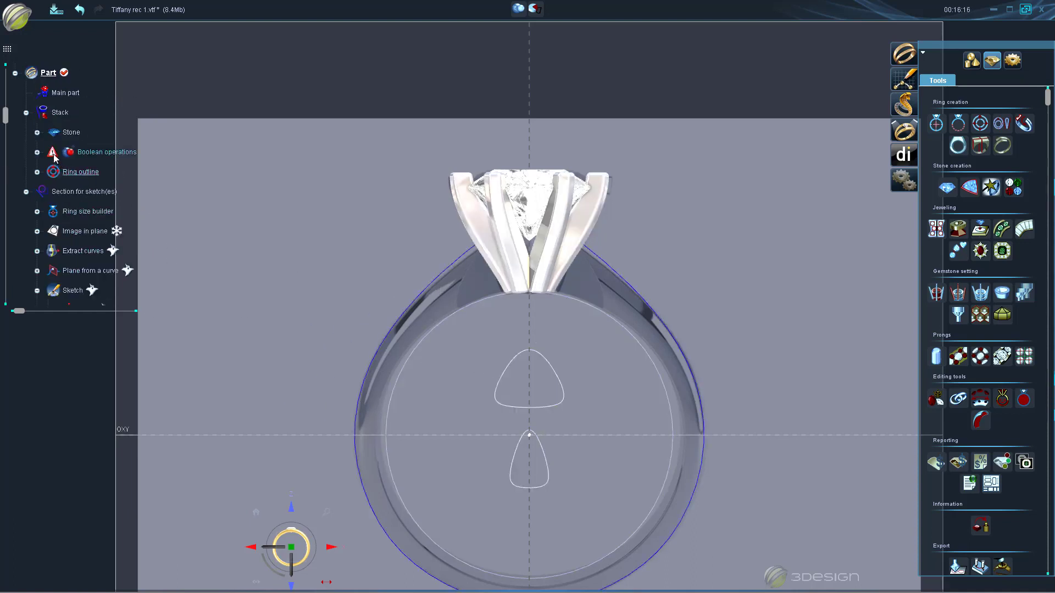
mouse_move(54, 156)
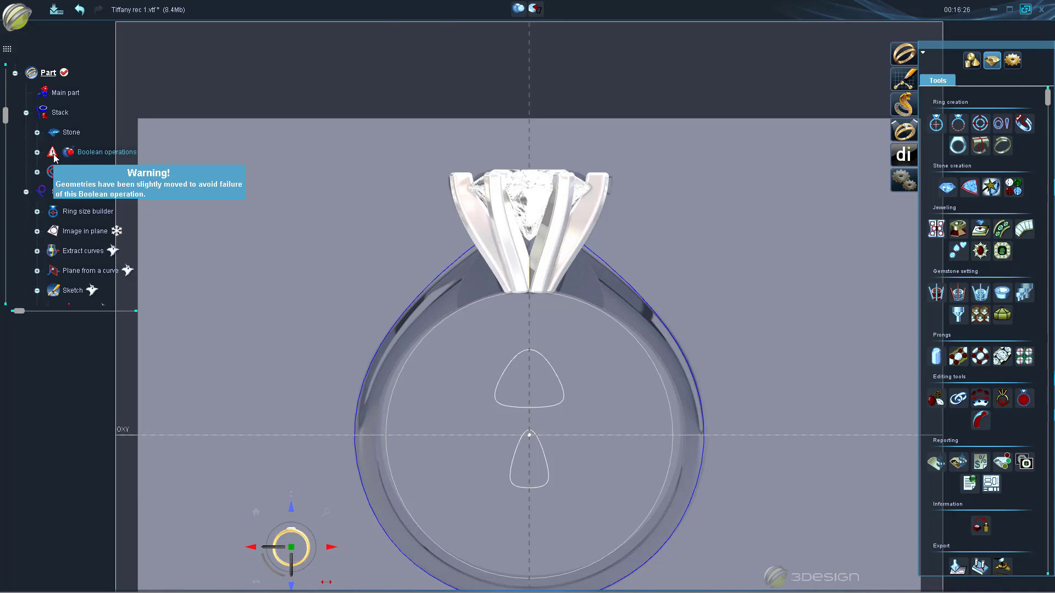
scroll(530, 297, "up", 5)
middle_click_drag(530, 274, 584, 315)
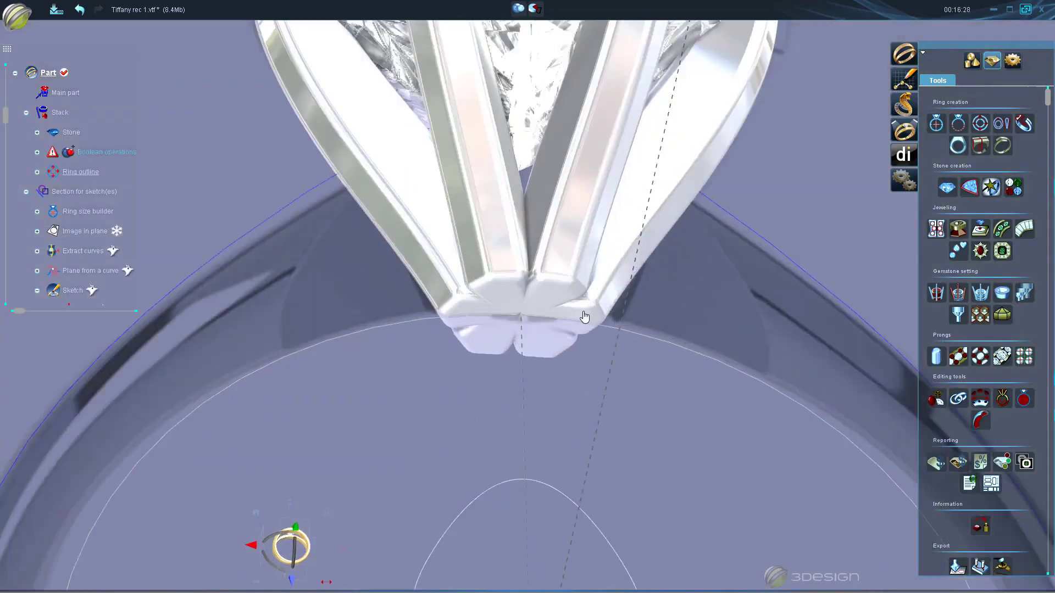
scroll(541, 322, "up", 3)
mouse_move(488, 287)
middle_mouse_down()
mouse_move(555, 317)
mouse_move(665, 265)
mouse_move(571, 375)
mouse_move(528, 173)
mouse_move(452, 384)
mouse_move(490, 255)
mouse_move(480, 344)
mouse_move(512, 293)
middle_mouse_up()
scroll(515, 313, "down", 5)
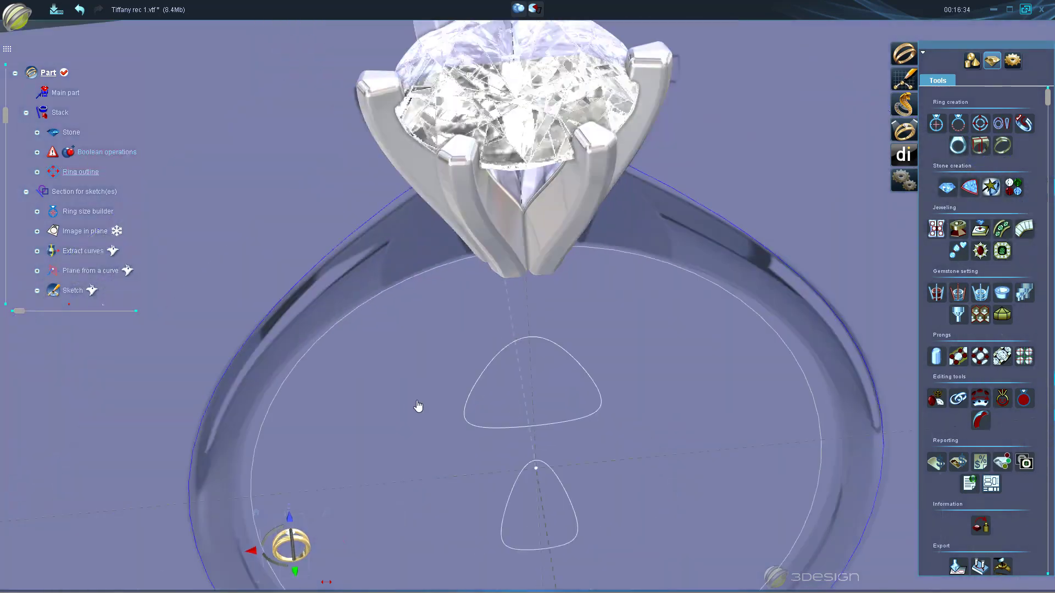
scroll(419, 408, "down", 3)
middle_click_drag(419, 407, 522, 379)
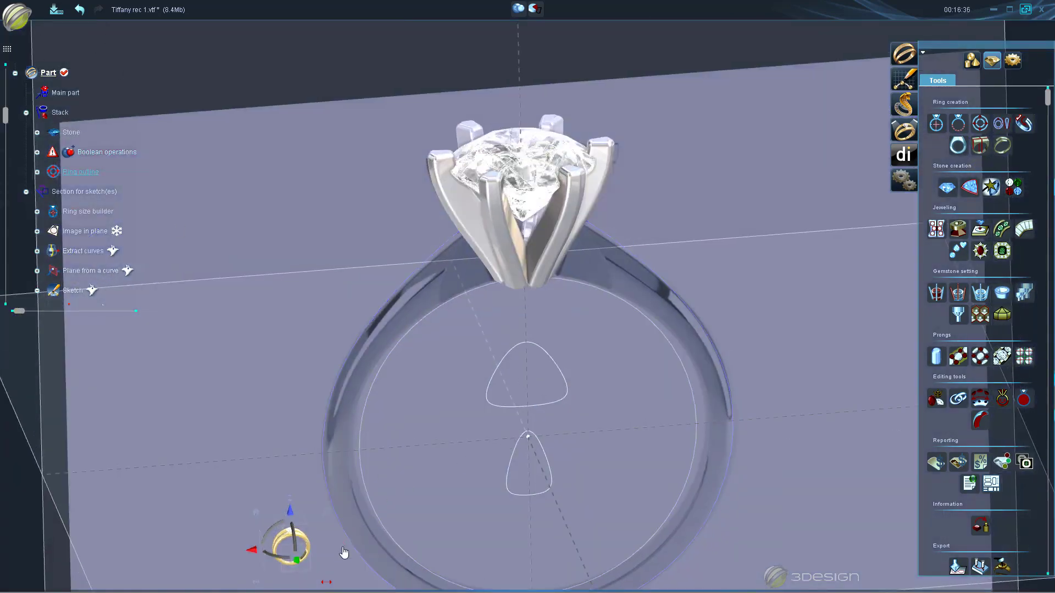
Reduce the ring outline's top thickness to about 3.96 mm
left_click(296, 562)
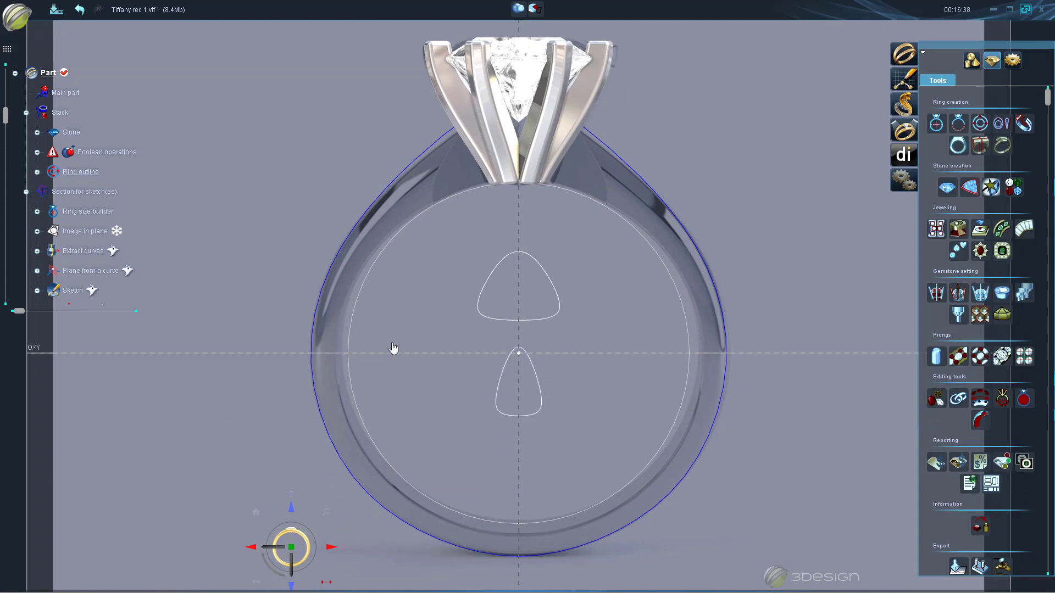
scroll(61, 274, "down", 3)
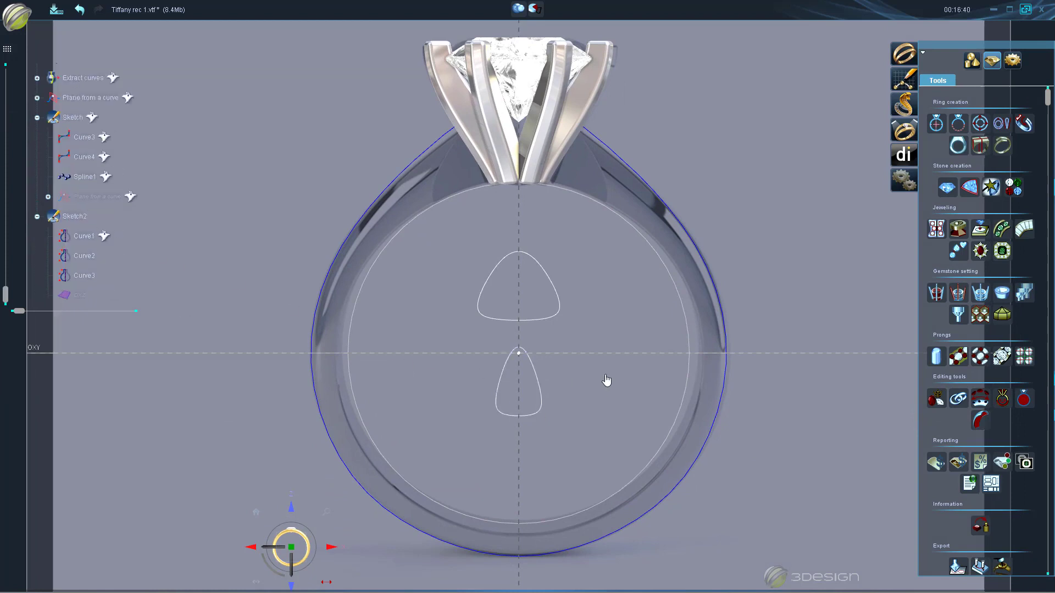
left_click(438, 149)
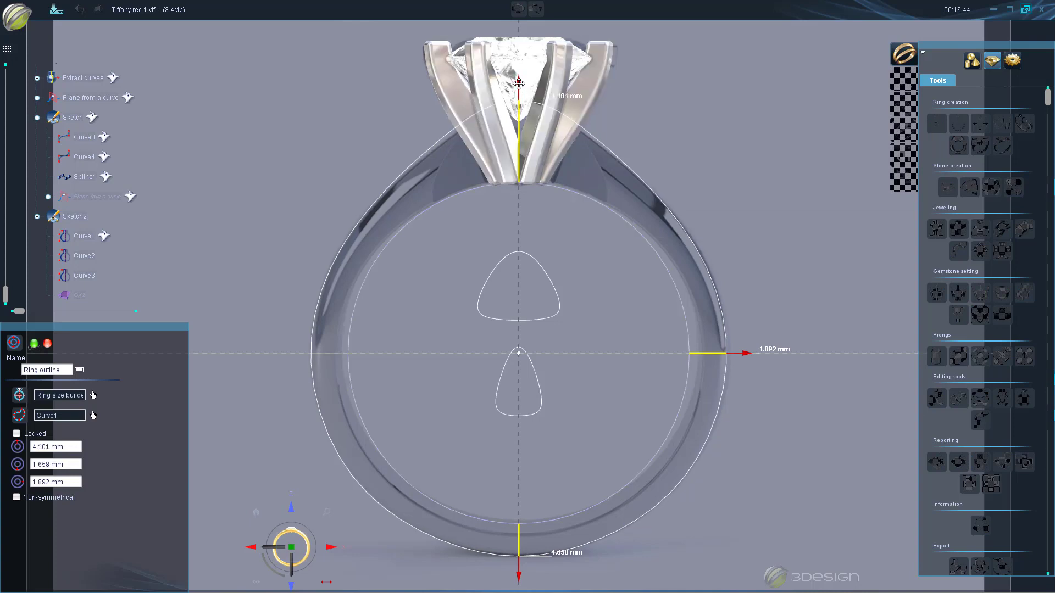
left_click_drag(519, 88, 517, 87)
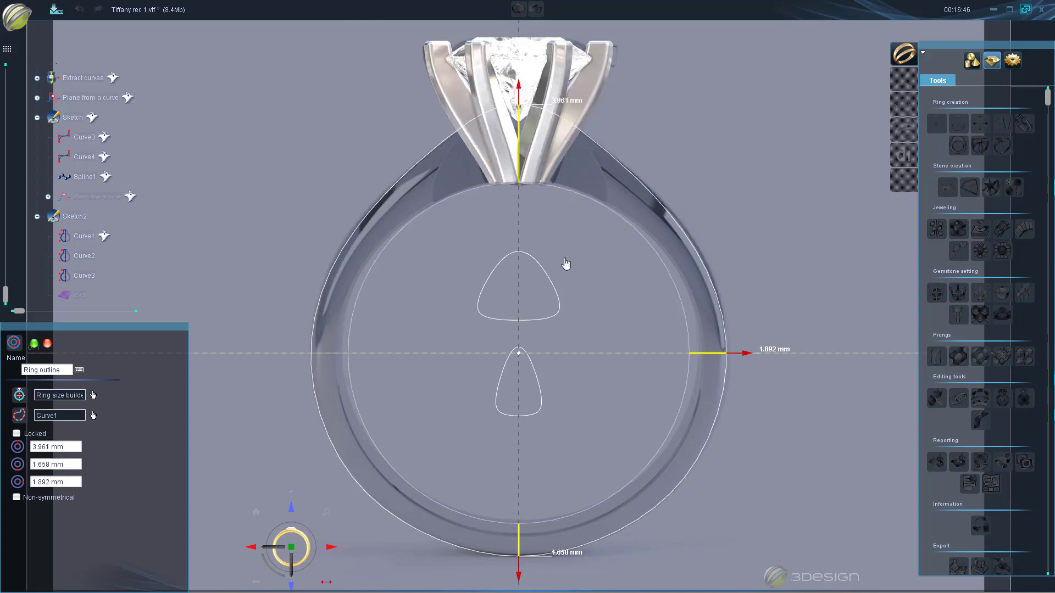
key("Return")
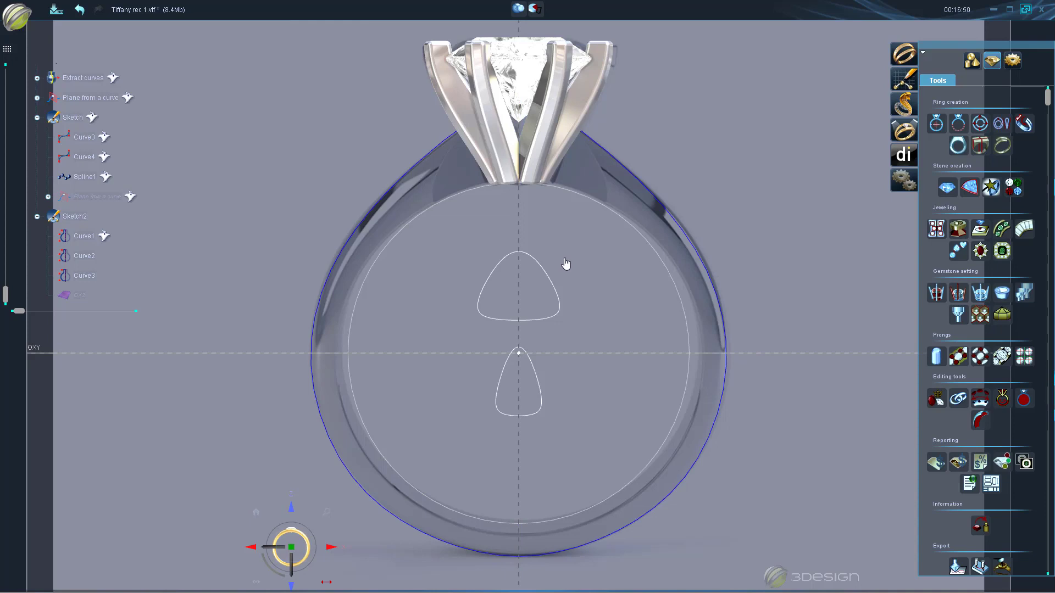
Start trimming the ring size circle with Modify curves, placing the first trim point at the base of the right outer prong
left_click(448, 201)
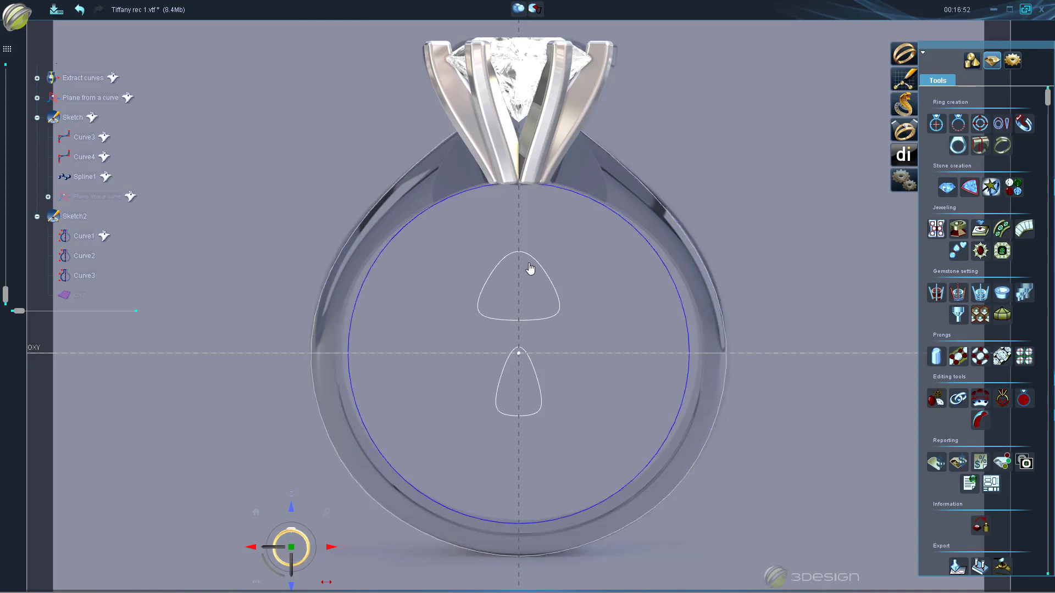
left_click(971, 60)
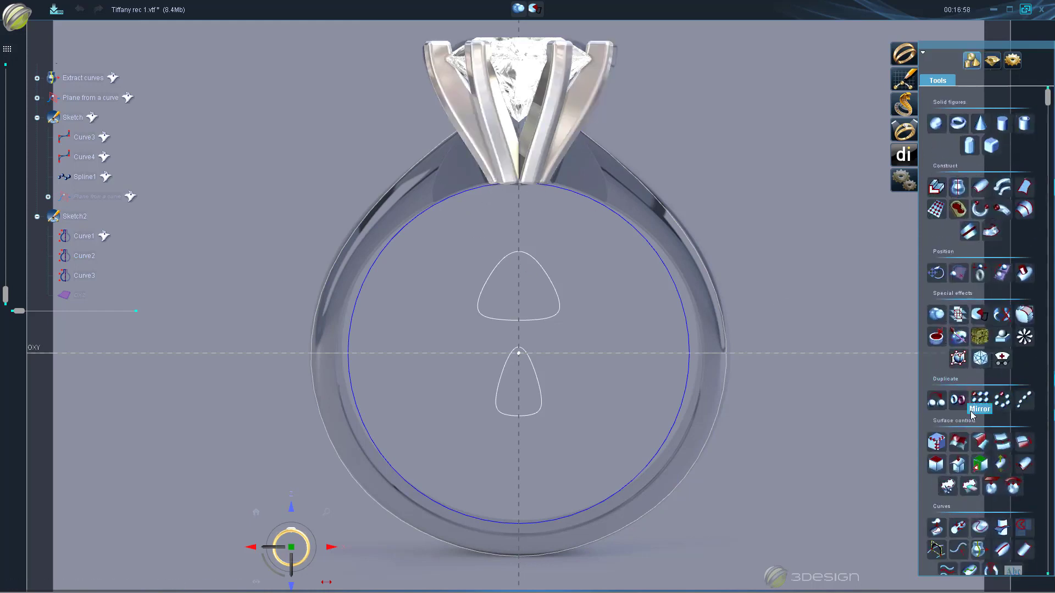
scroll(945, 370, "down", 1)
scroll(945, 373, "down", 3)
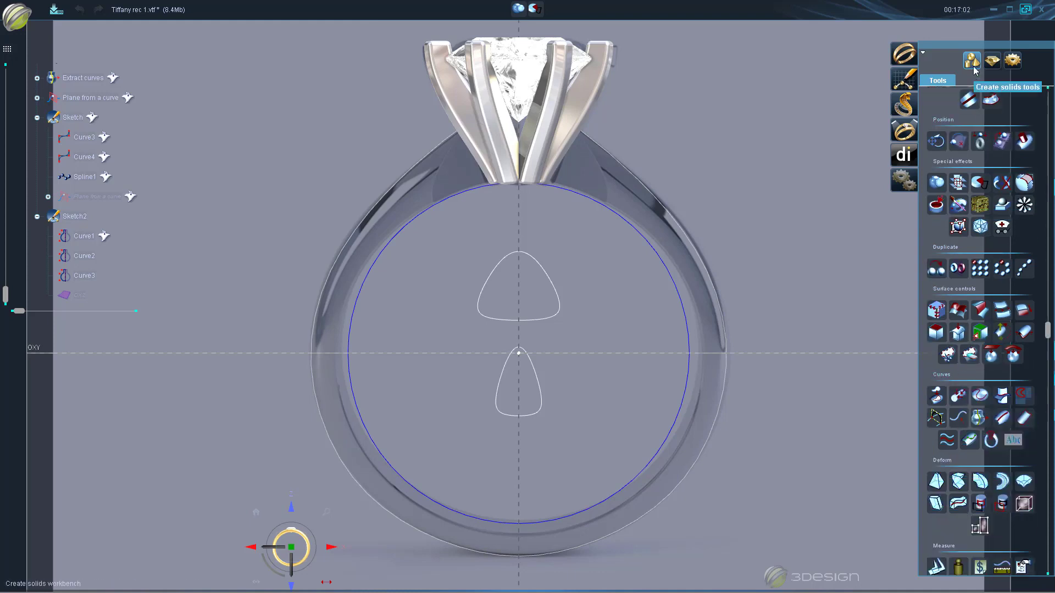
left_click(959, 421)
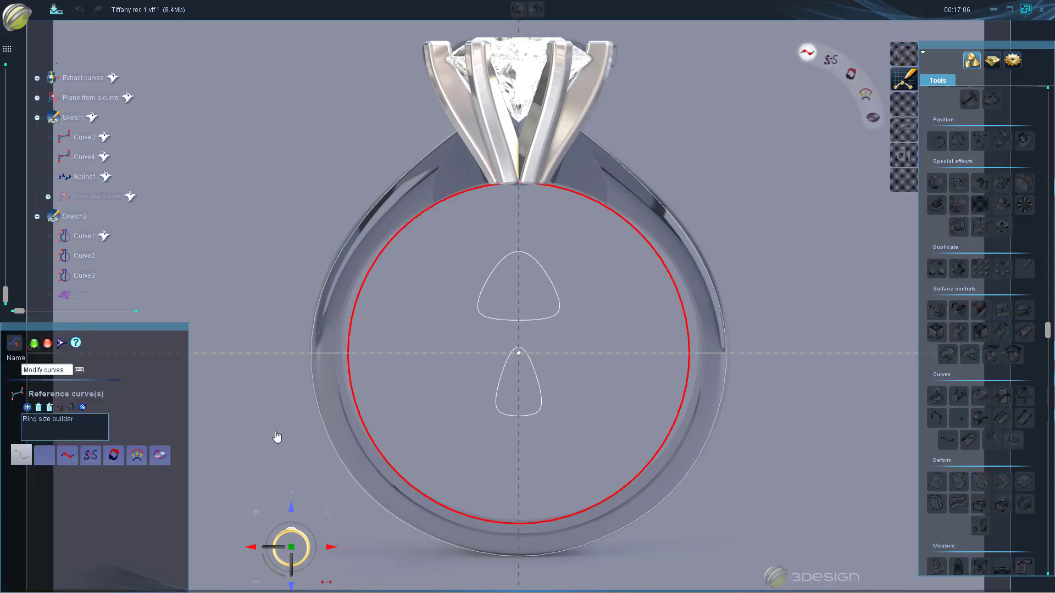
left_click(67, 463)
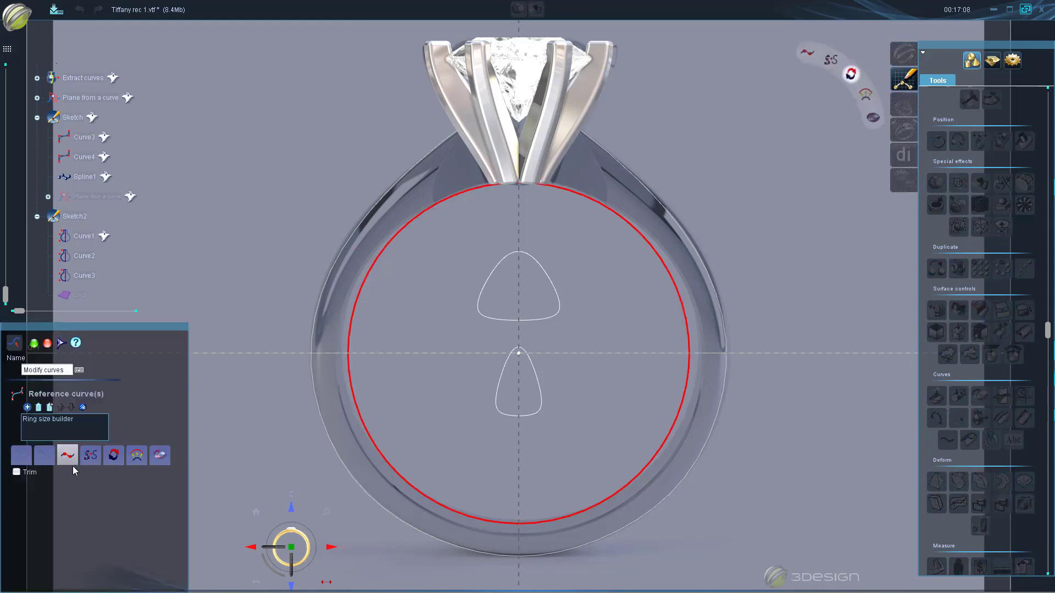
left_click(17, 472)
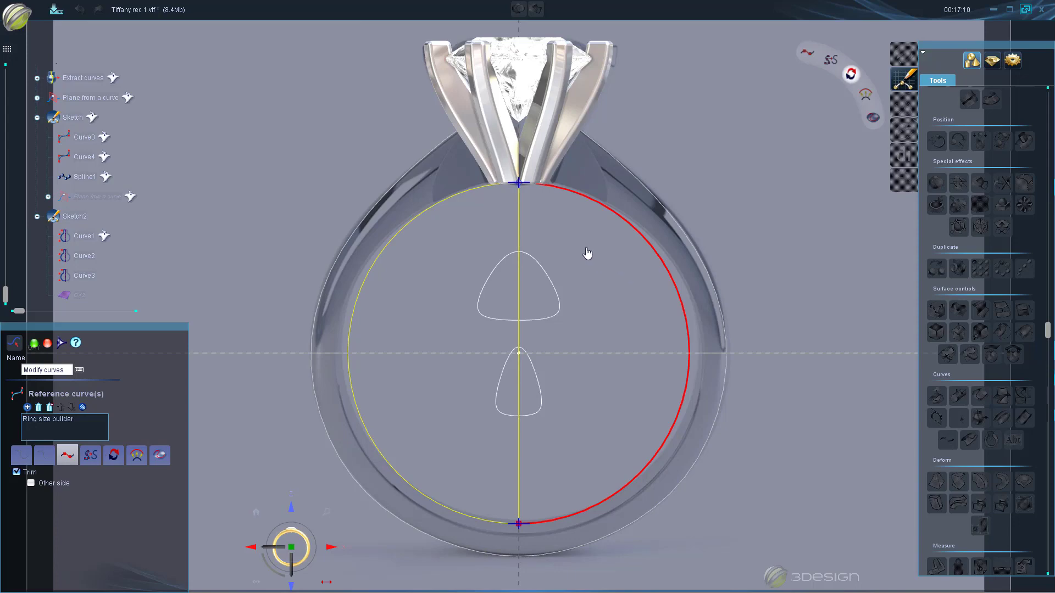
scroll(589, 254, "up", 3)
scroll(561, 348, "up", 3)
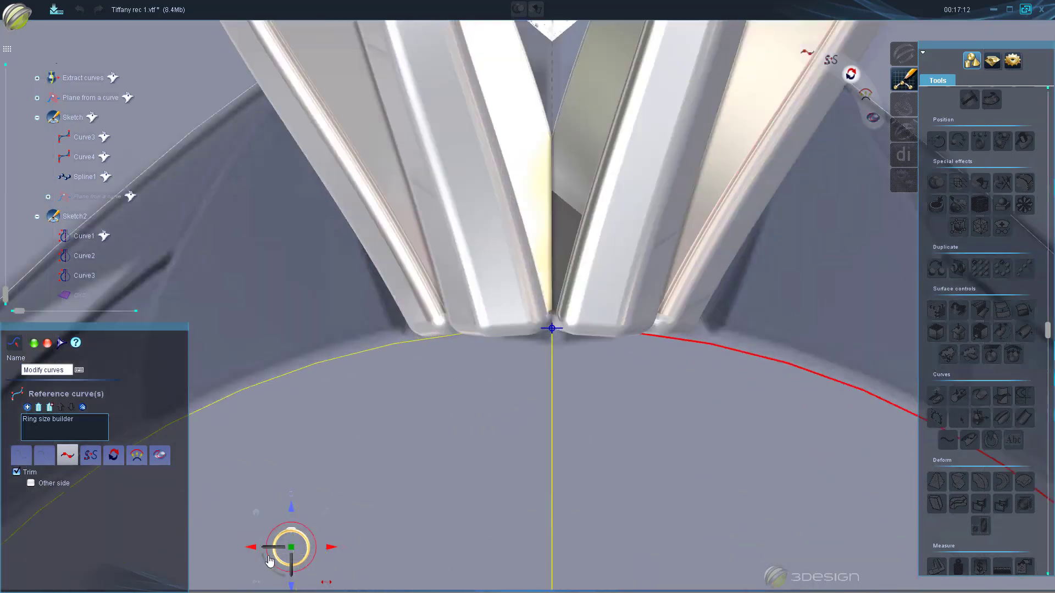
scroll(615, 358, "up", 2)
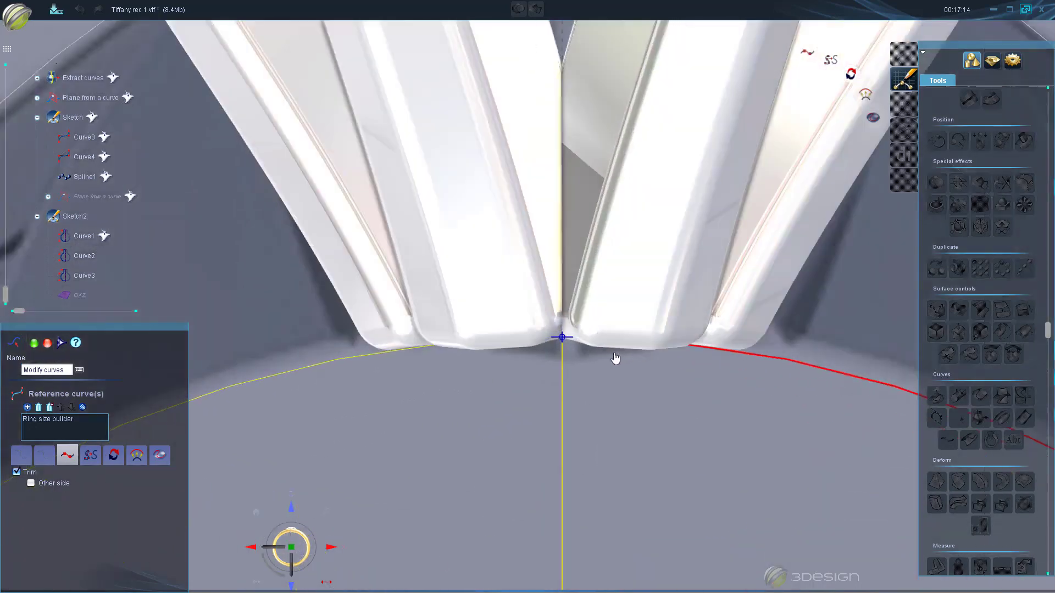
left_click_drag(563, 338, 758, 354)
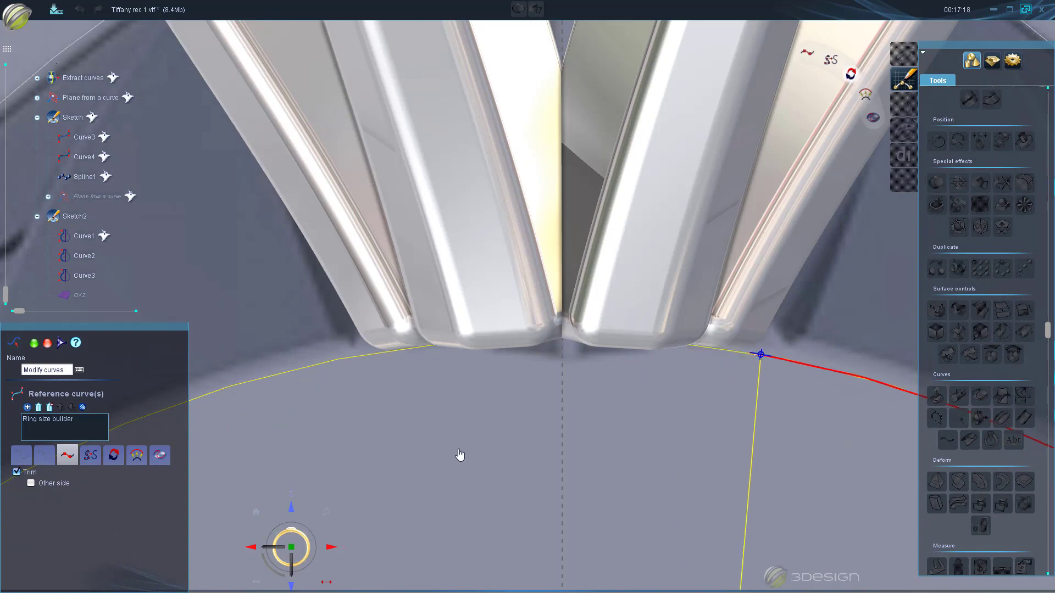
Place the second trim point on the ring size circle at the base of the left outer prong
scroll(571, 406, "down", 2)
scroll(567, 516, "down", 5)
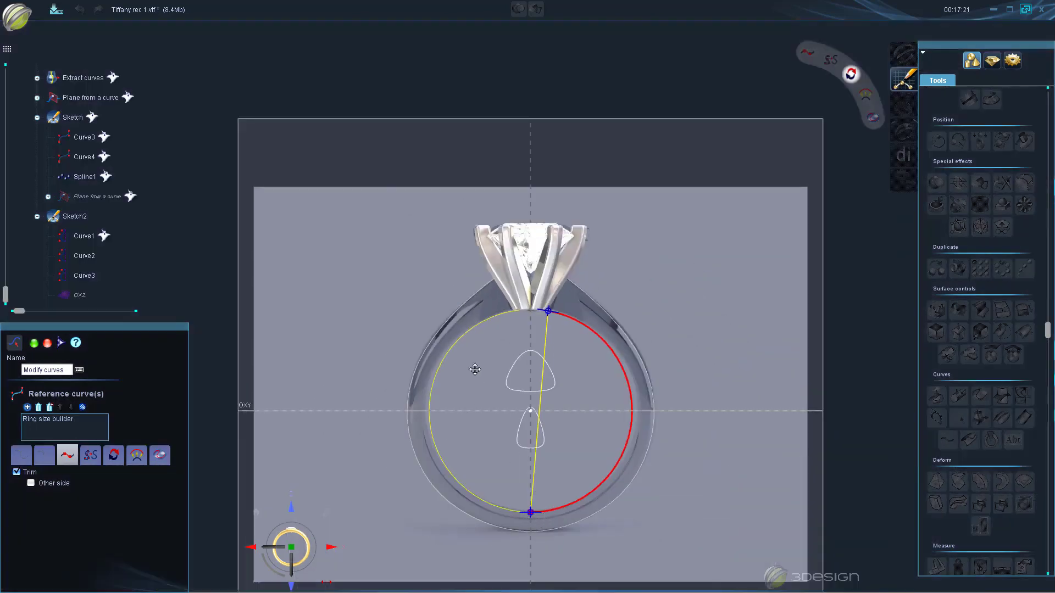
left_click(517, 309)
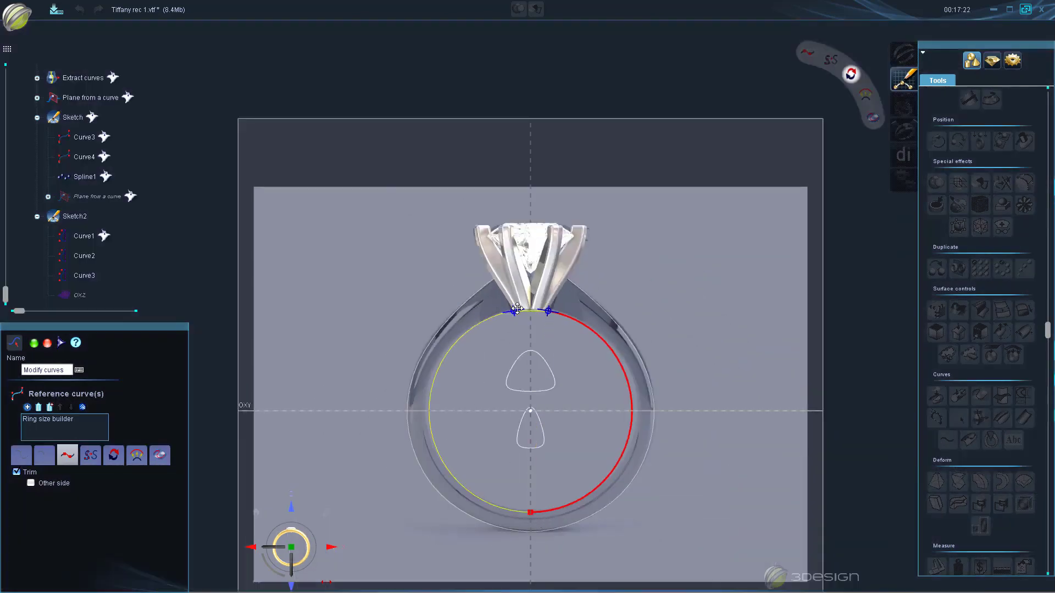
scroll(511, 309, "up", 4)
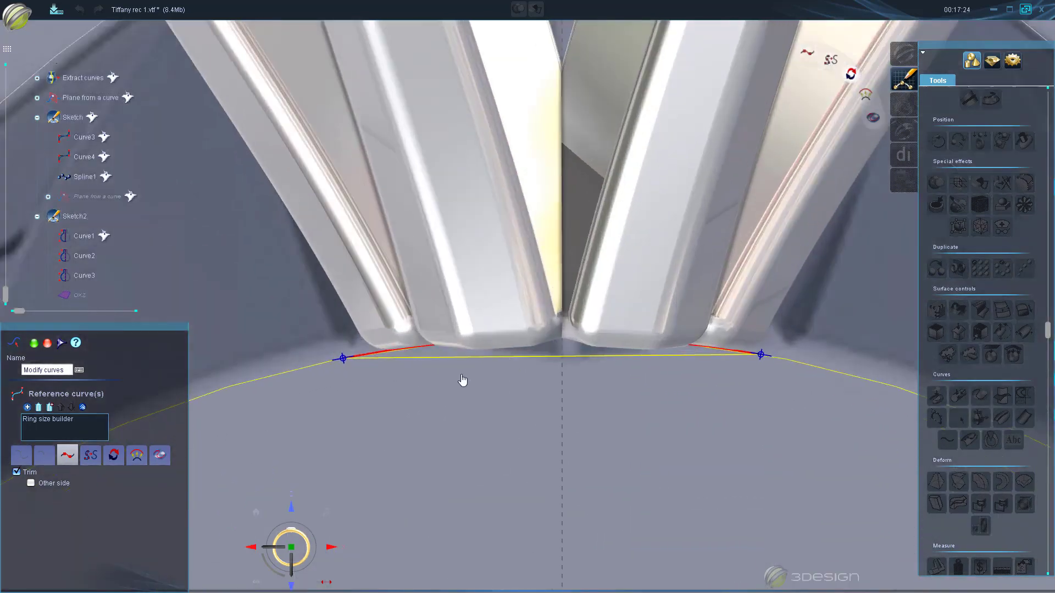
left_click_drag(343, 362, 366, 354)
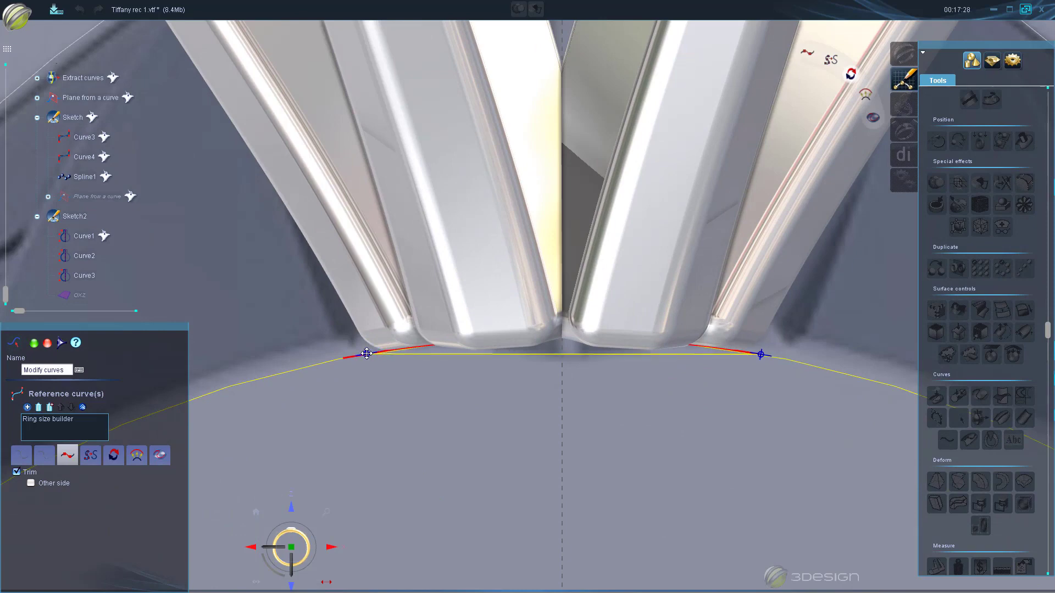
scroll(556, 403, "down", 2)
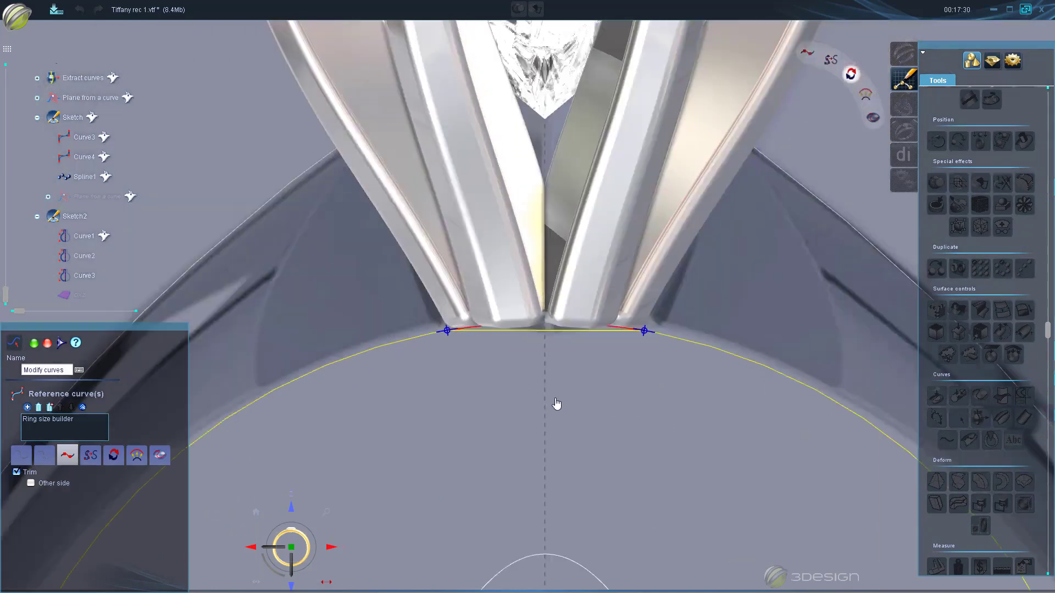
scroll(497, 322, "down", 3)
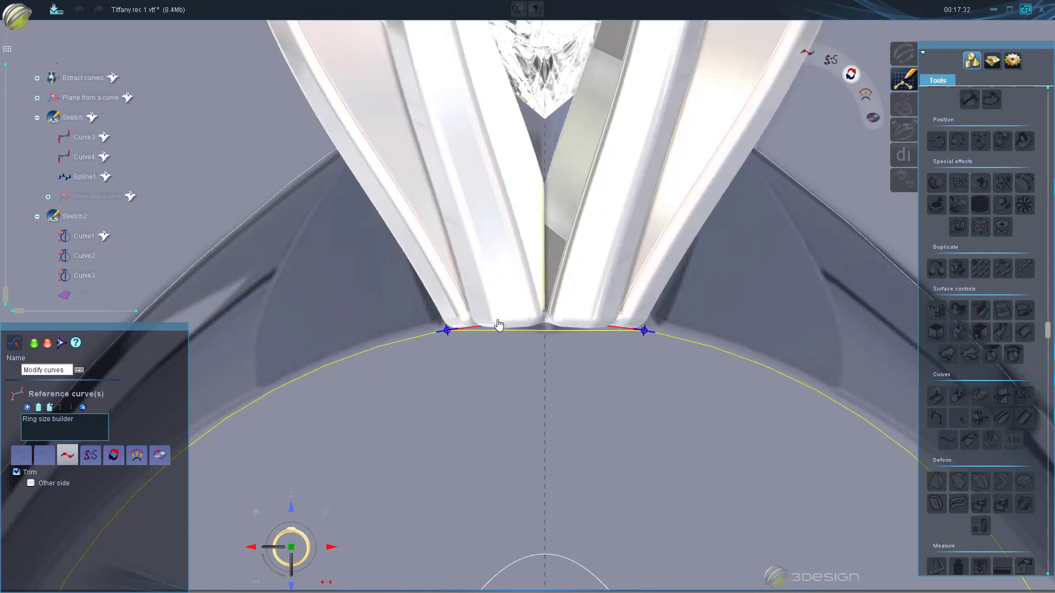
Apply the trim with the other side kept, opening the ring size circle only beneath the head
left_click(31, 484)
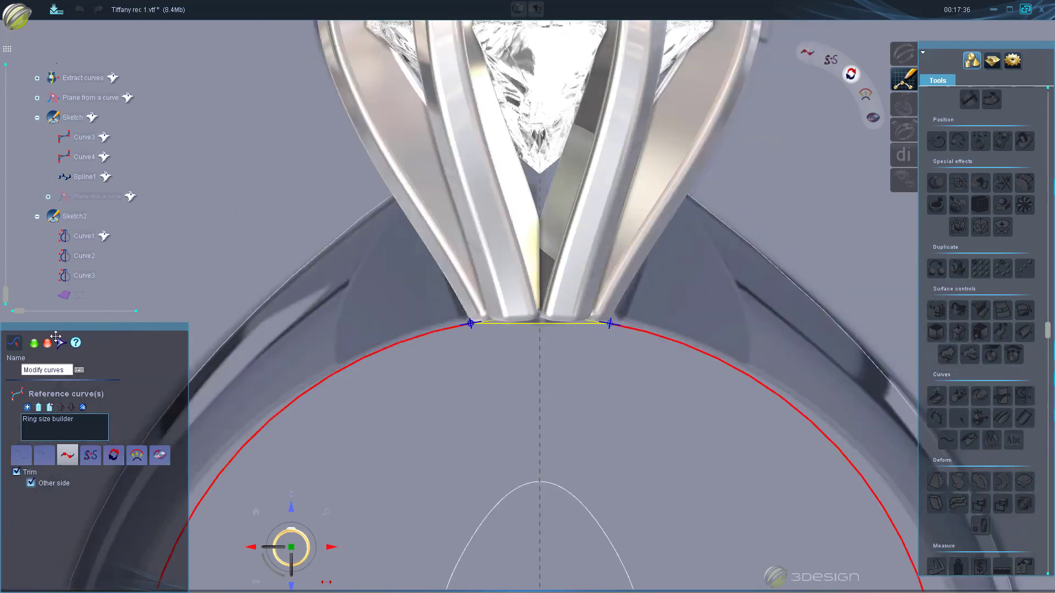
left_click(34, 344)
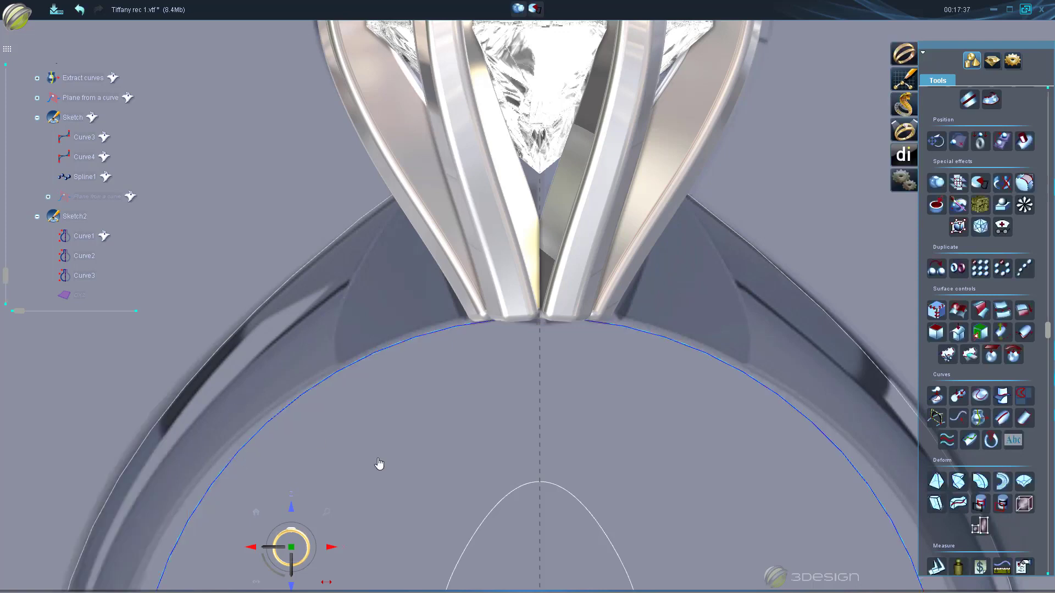
left_click(593, 410)
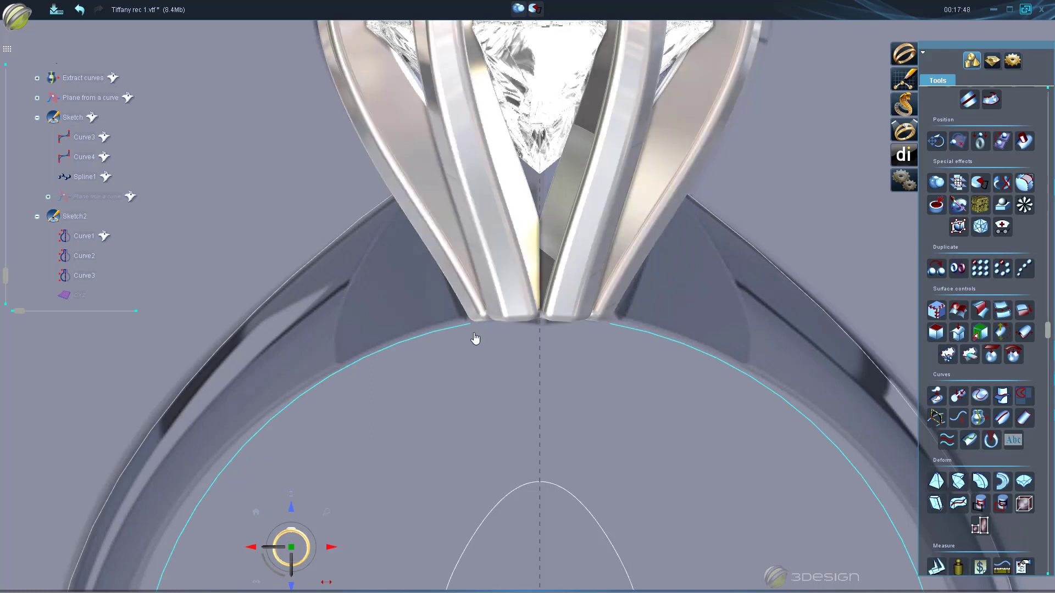
left_click(472, 332)
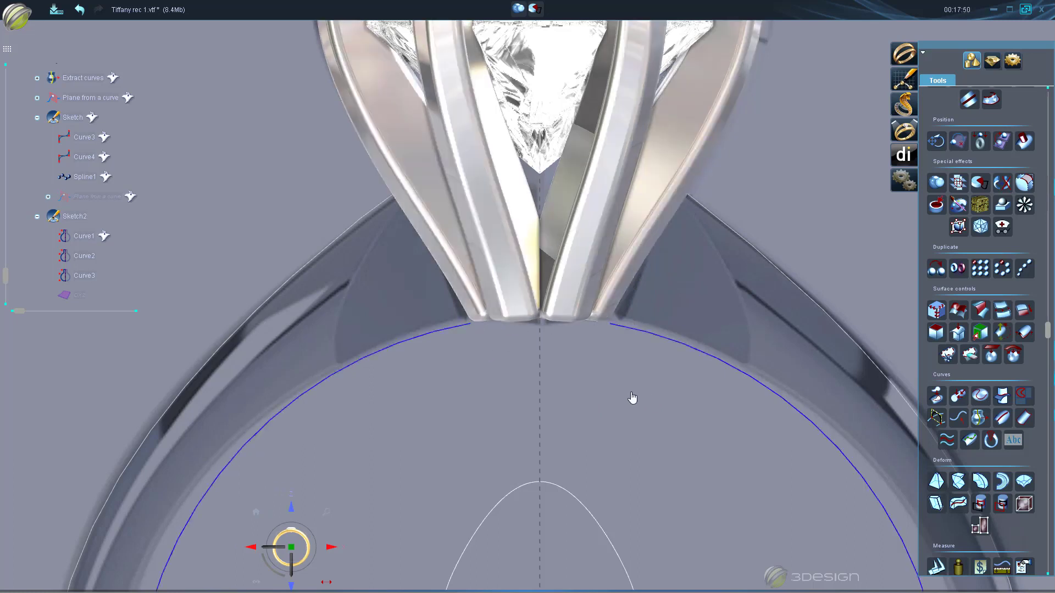
left_click(345, 240)
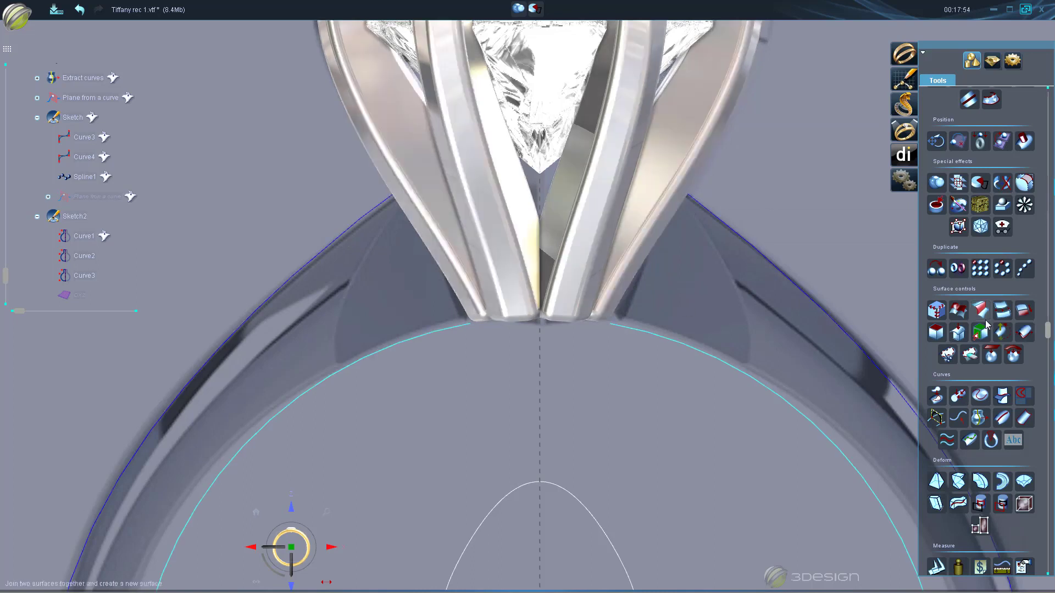
left_click(959, 420)
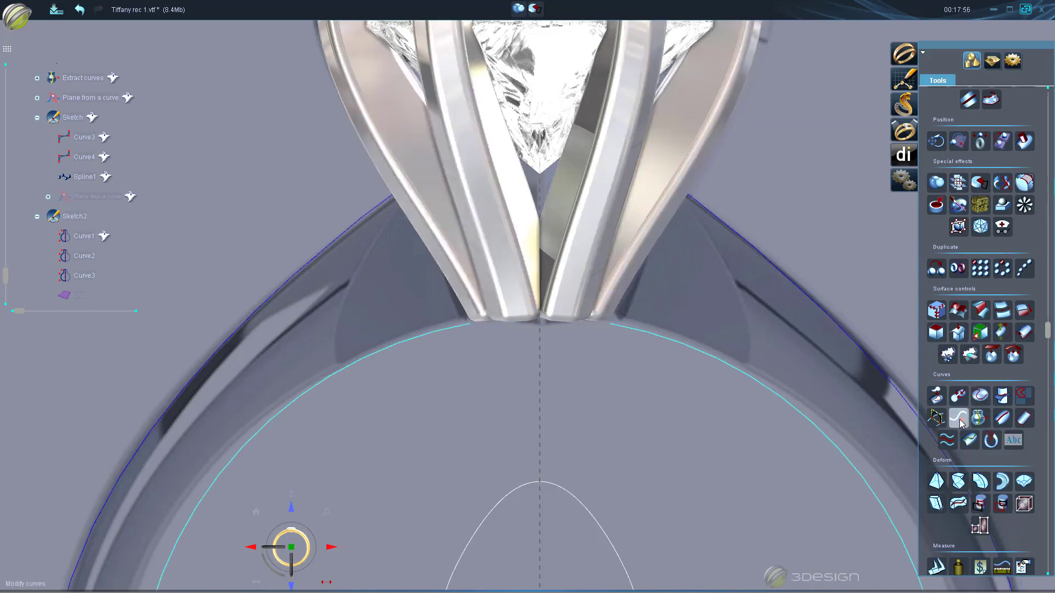
left_click(64, 460)
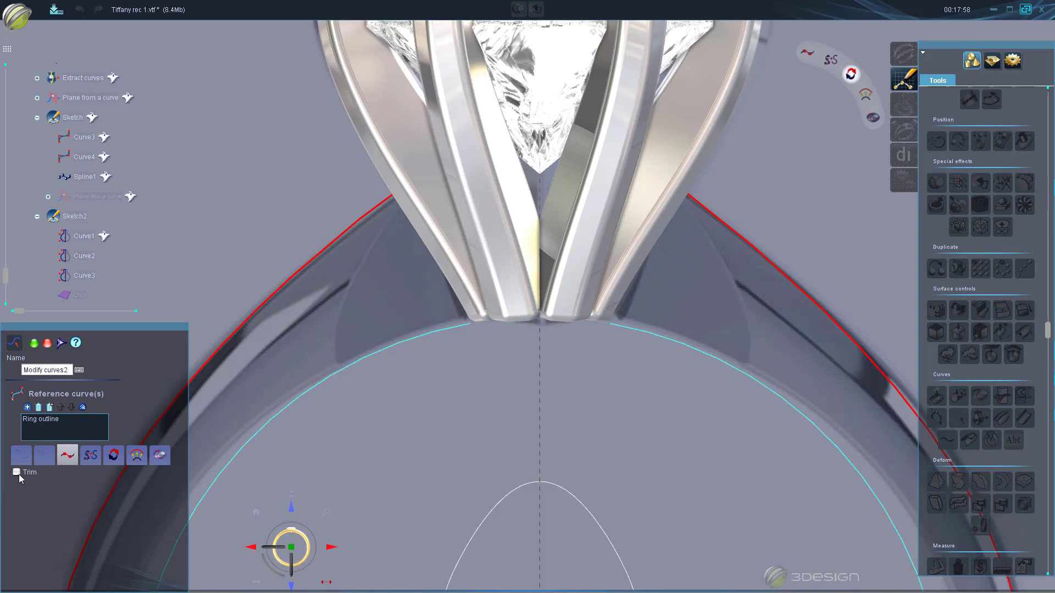
left_click(17, 472)
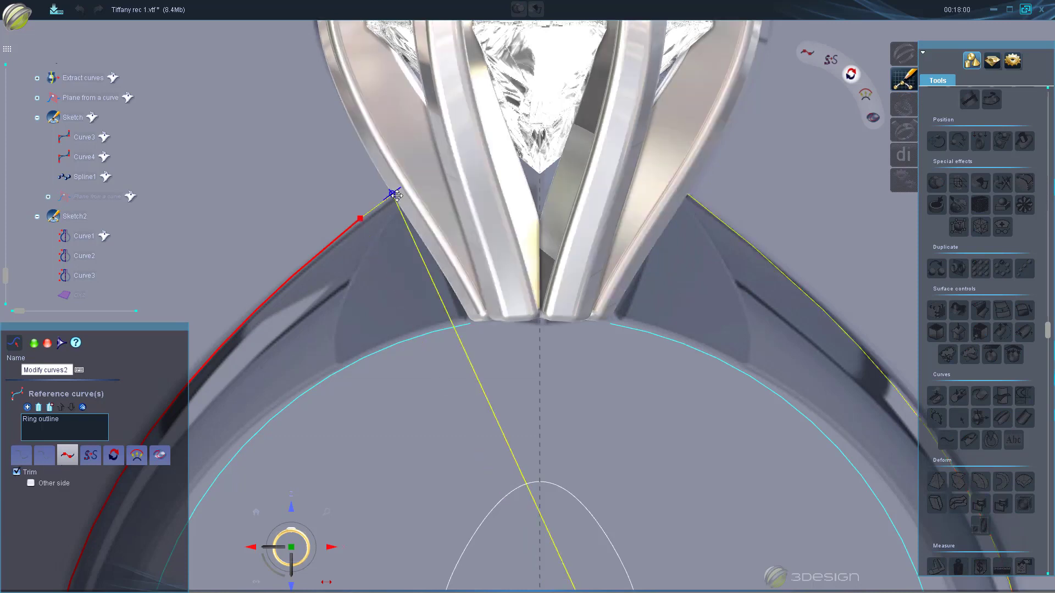
mouse_move(396, 195)
left_mouse_down()
mouse_move(358, 217)
mouse_move(389, 192)
left_mouse_up()
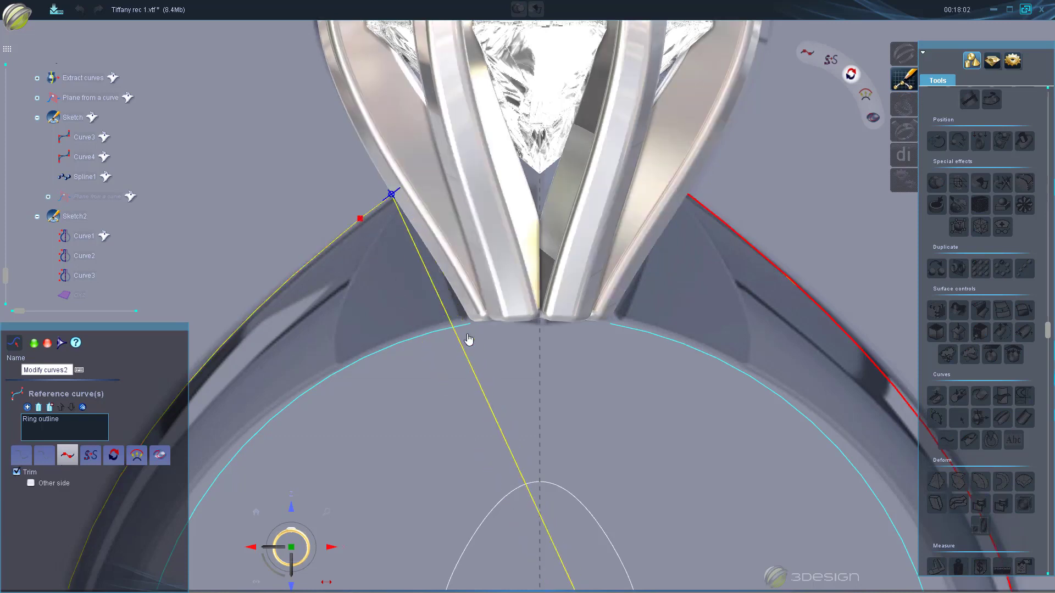
middle_click_drag(417, 210, 566, 295)
scroll(565, 295, "up", 5)
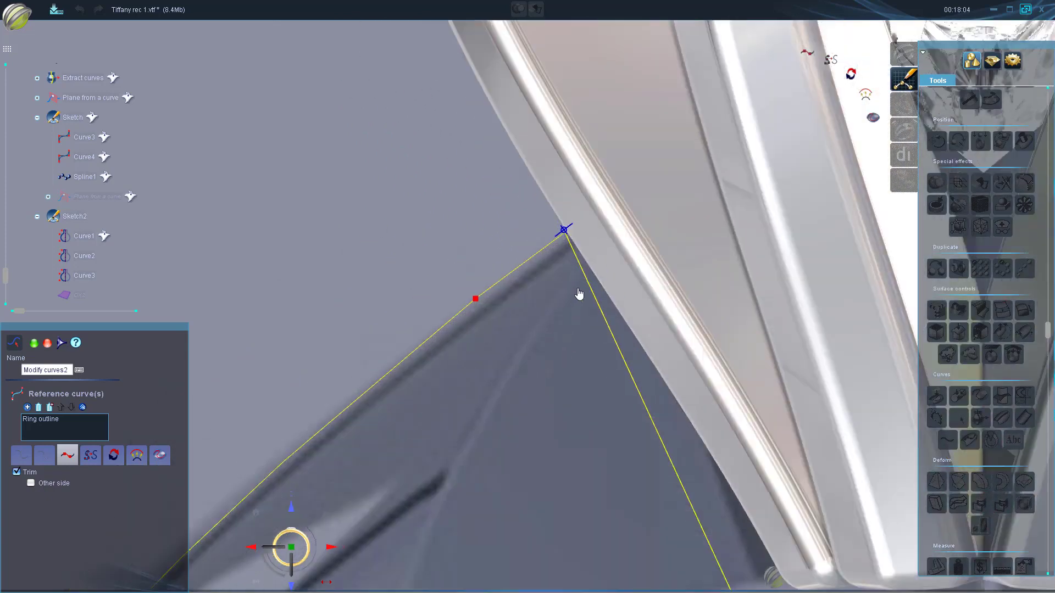
mouse_move(558, 237)
left_mouse_down()
mouse_move(466, 281)
mouse_move(576, 226)
mouse_move(569, 234)
left_mouse_up()
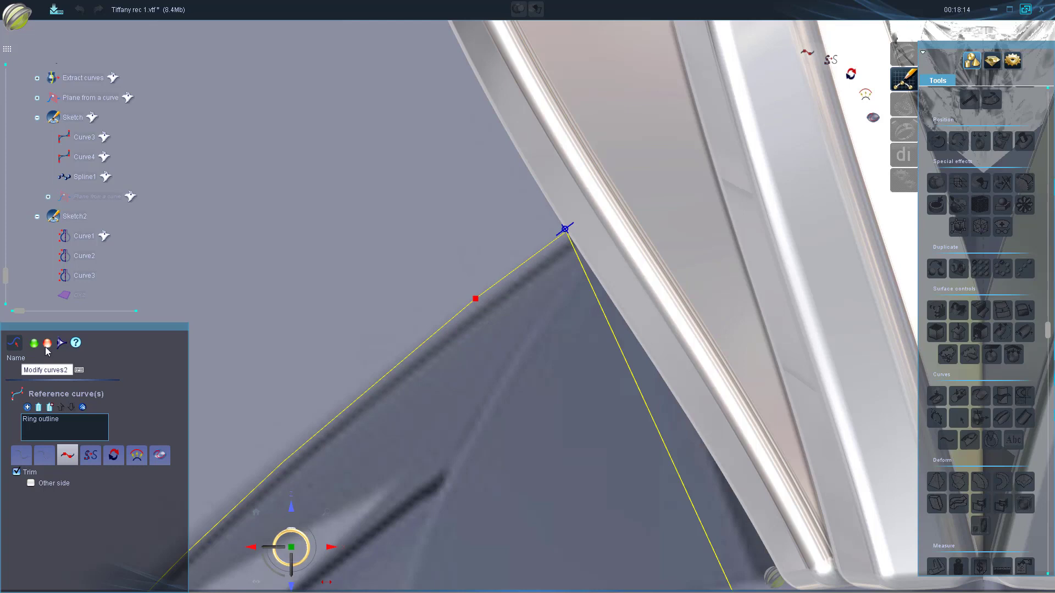
left_click(48, 344)
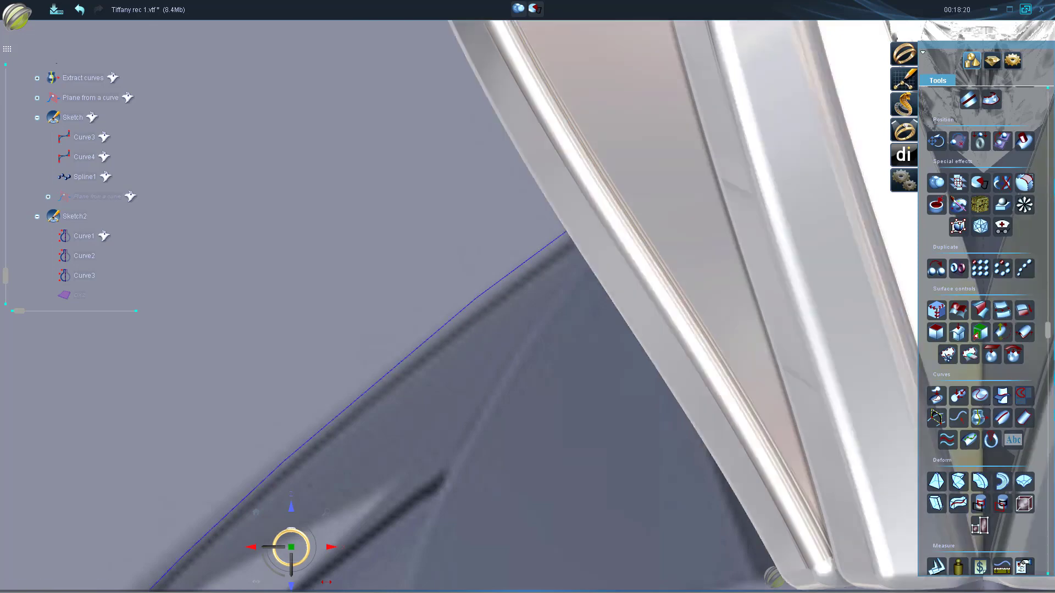
Change the ring outline's origin to the bottom centre of the shank with Modify curves, using a delta of about 0.406
left_click(960, 417)
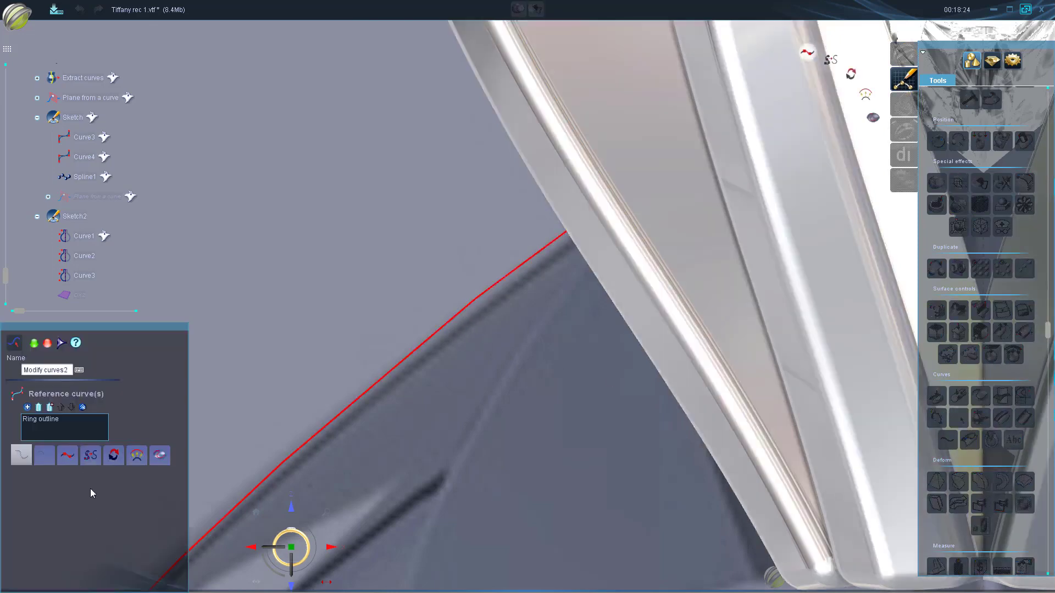
left_click(115, 459)
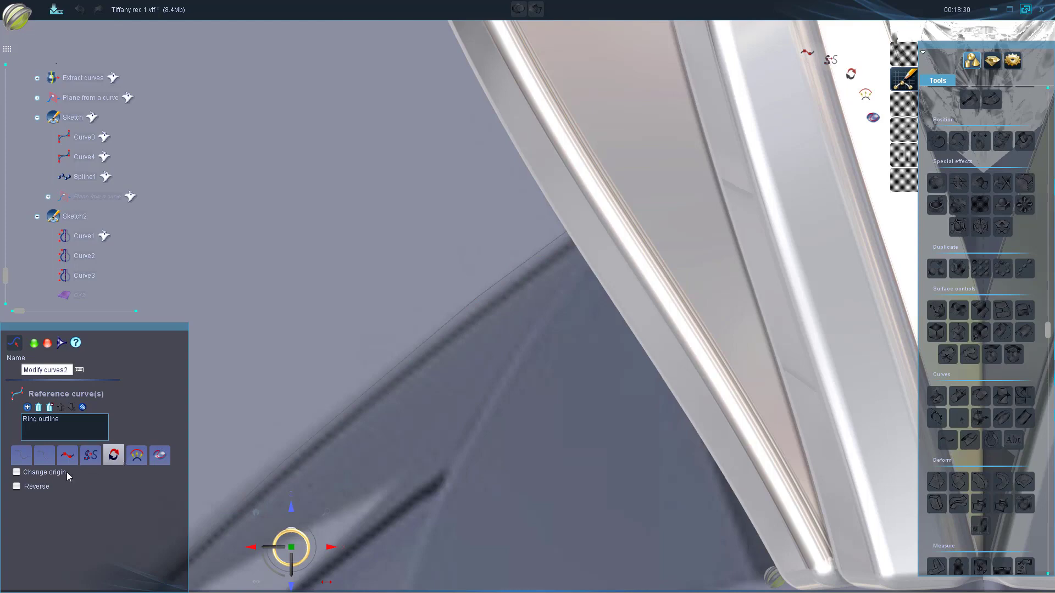
left_click(16, 472)
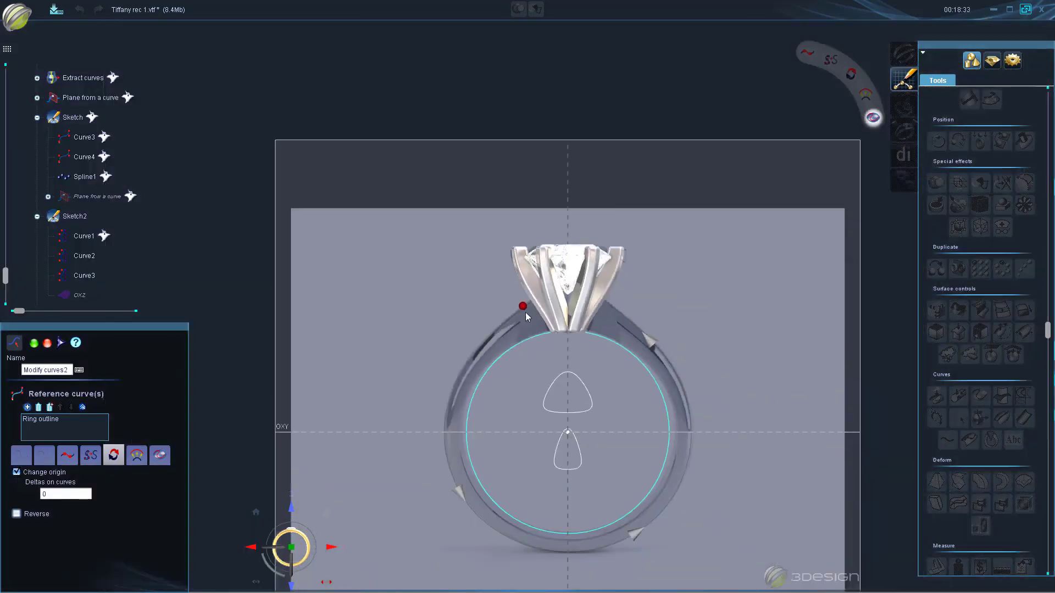
left_click_drag(526, 317, 568, 559)
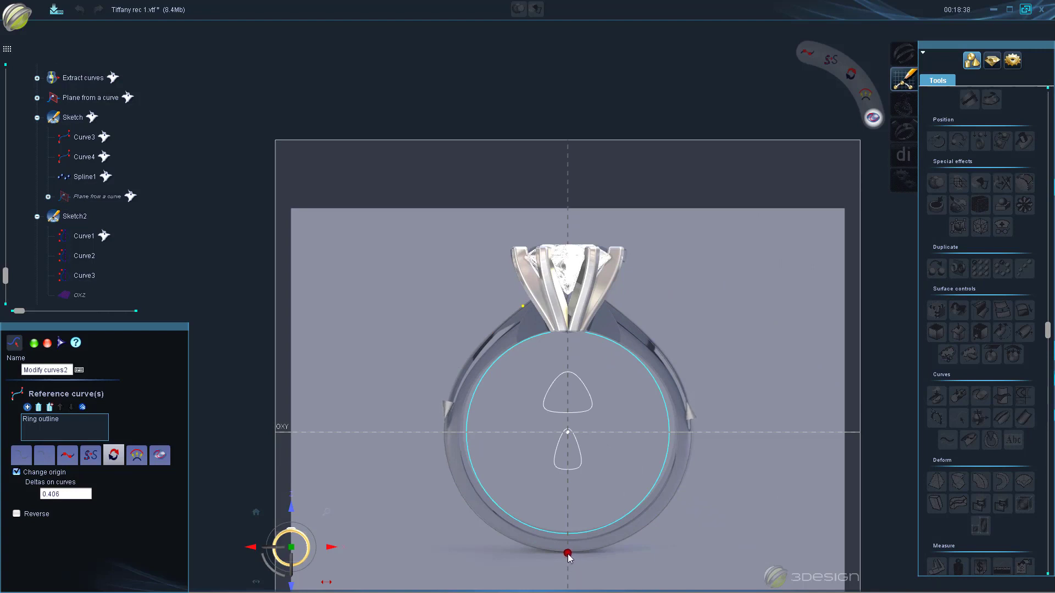
left_click(34, 344)
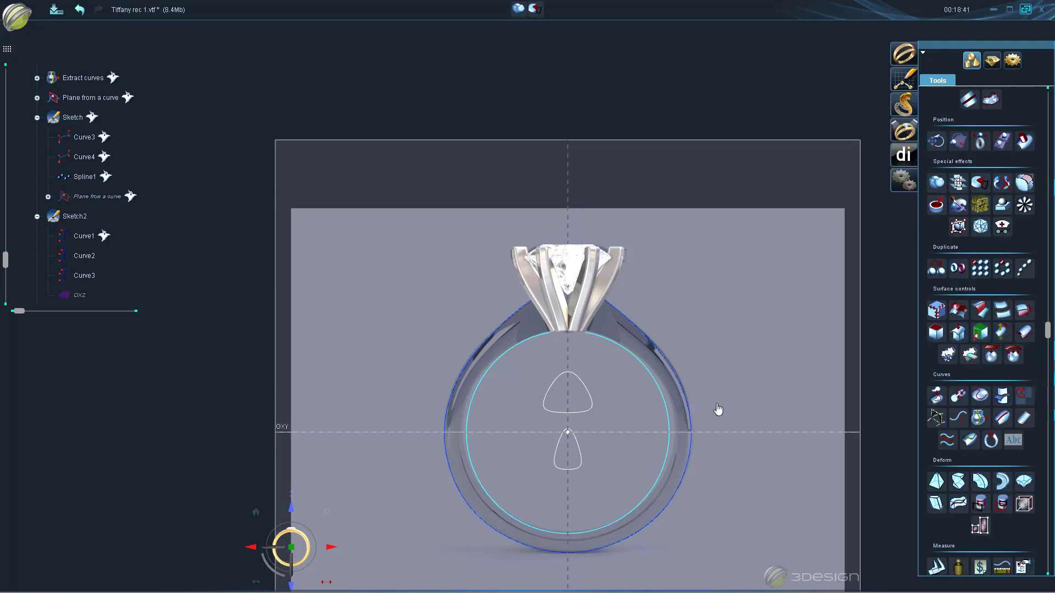
left_click(366, 260)
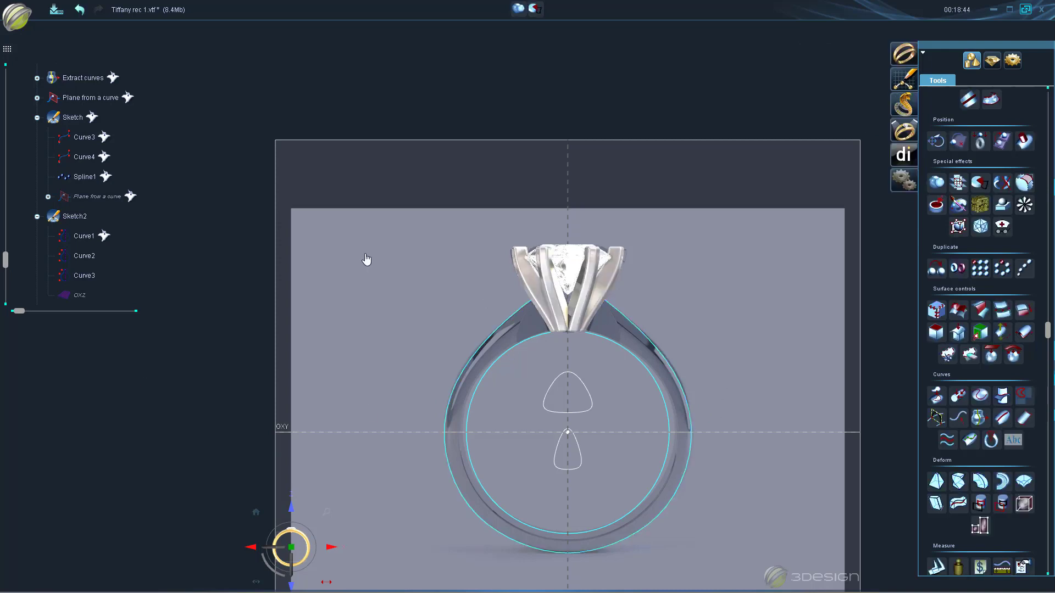
Start trimming the ring's outer outline with Modify curves, placing the first trim point where it meets the left outer prong
scroll(513, 391, "up", 5)
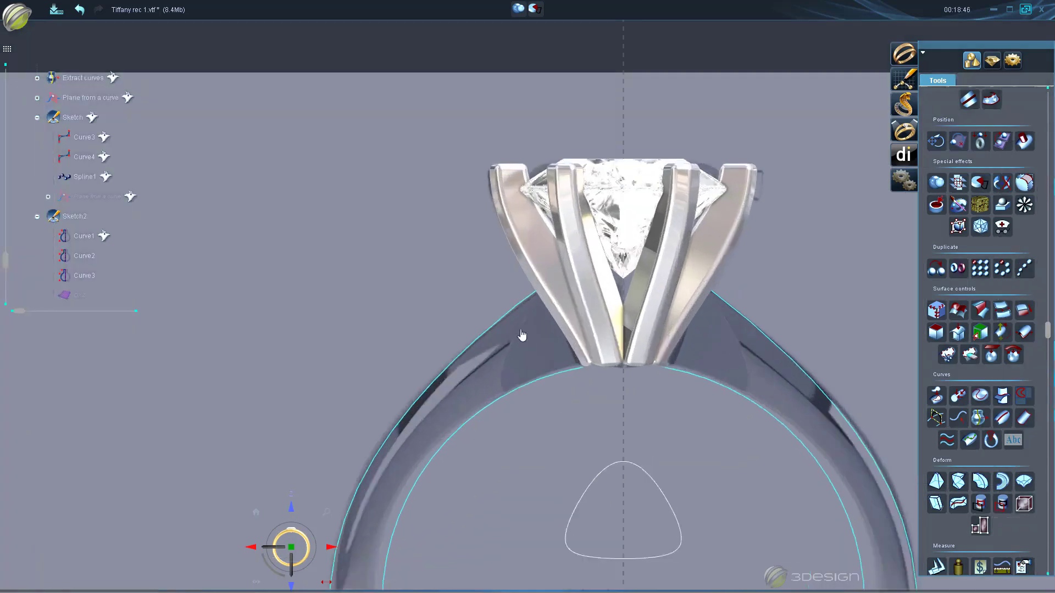
double_click(502, 319)
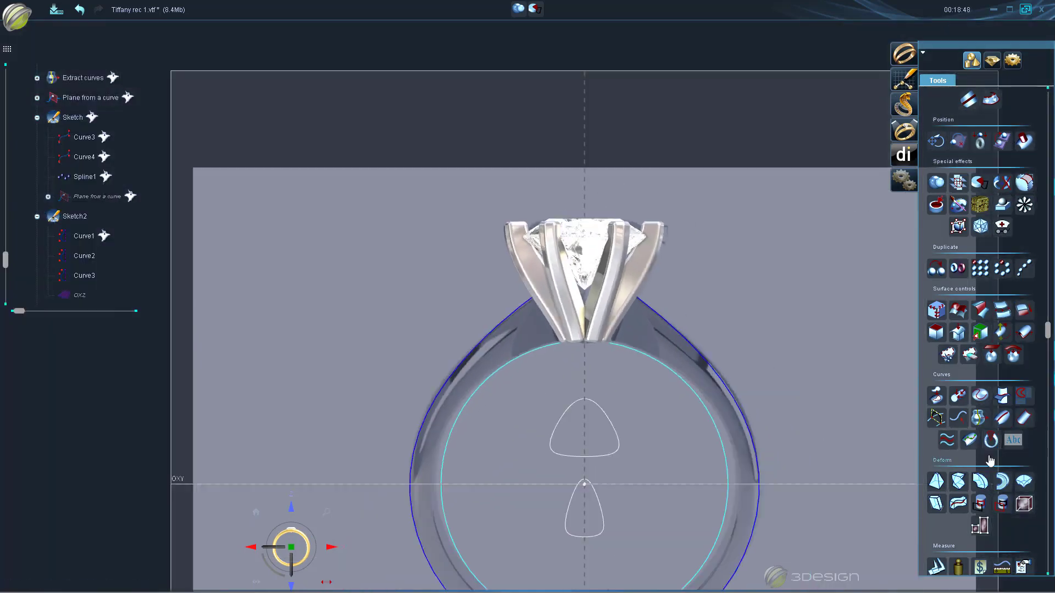
left_click(959, 417)
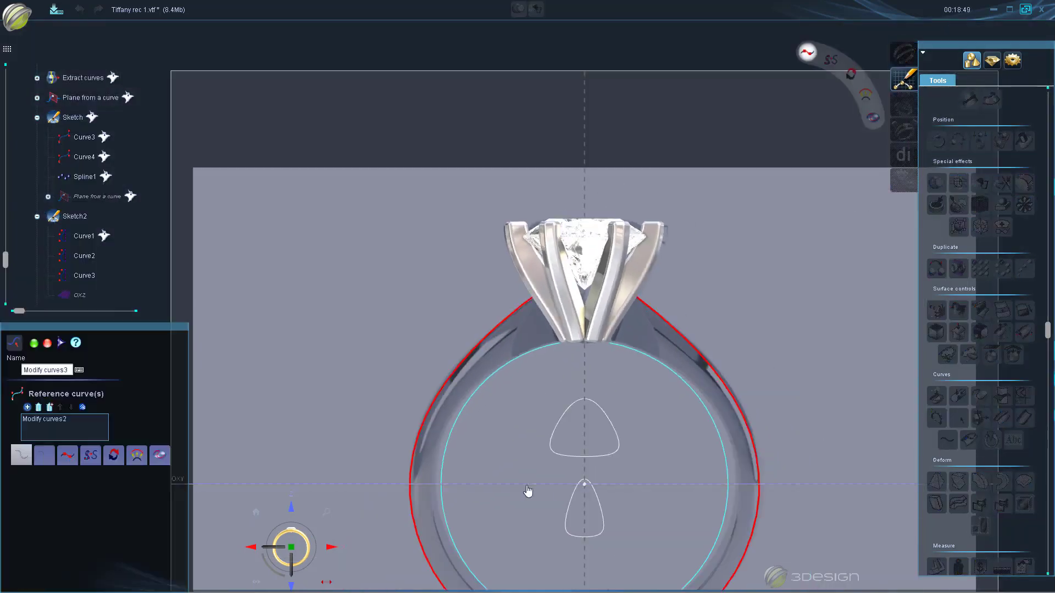
left_click(63, 465)
left_click(17, 473)
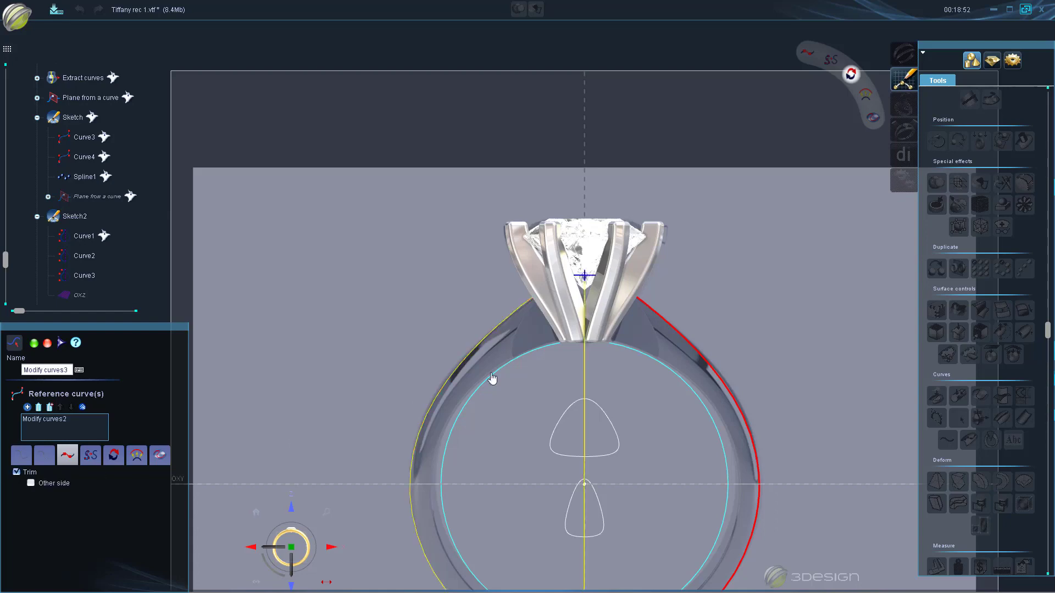
scroll(492, 378, "up", 4)
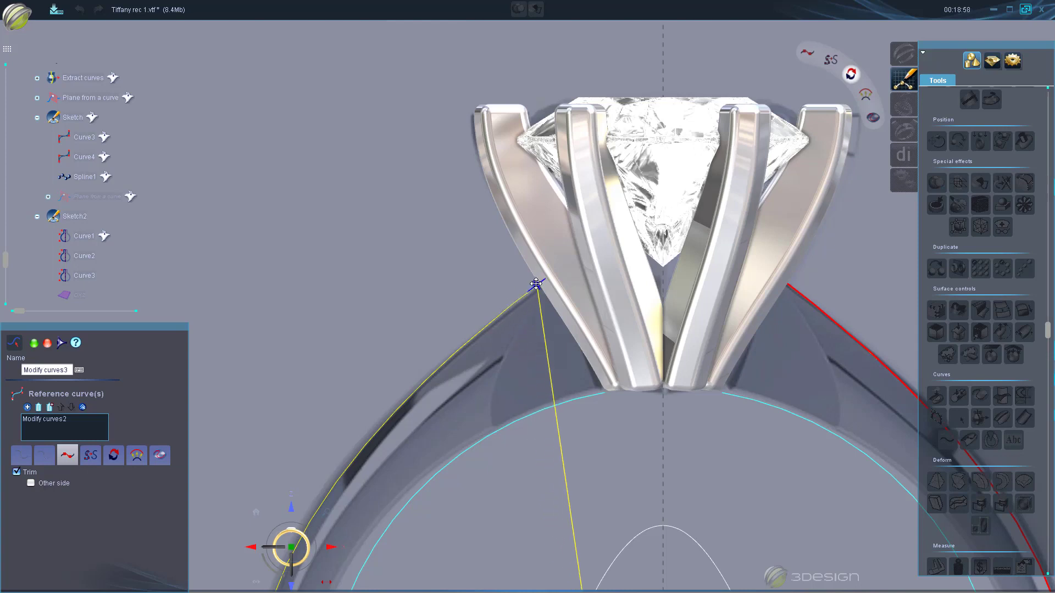
left_click(536, 284)
Place the second trim point where the outer outline meets the right outer prong, level with the first point
scroll(575, 354, "down", 5)
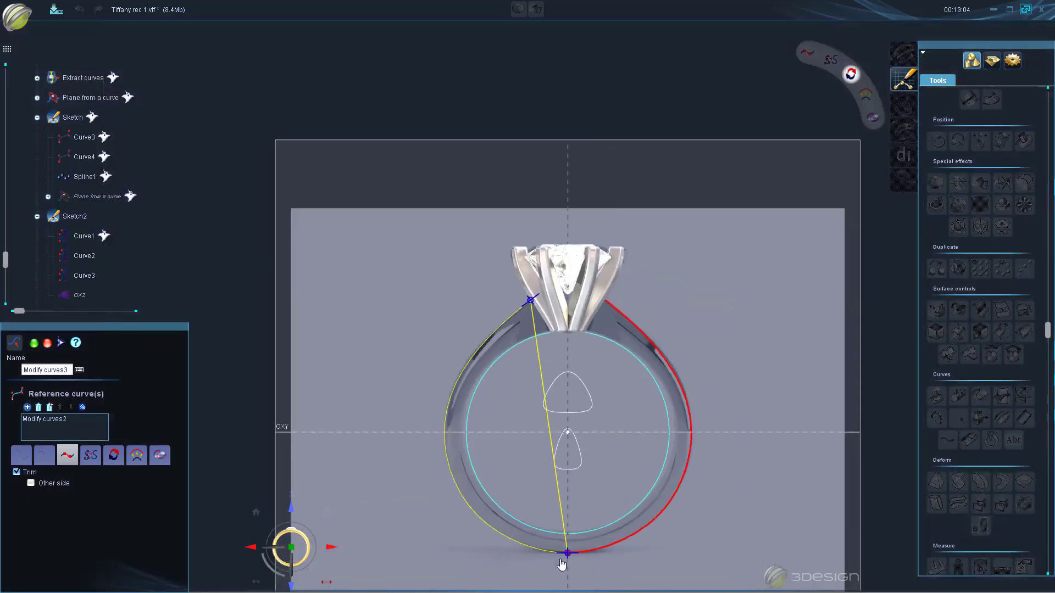
left_click(604, 300)
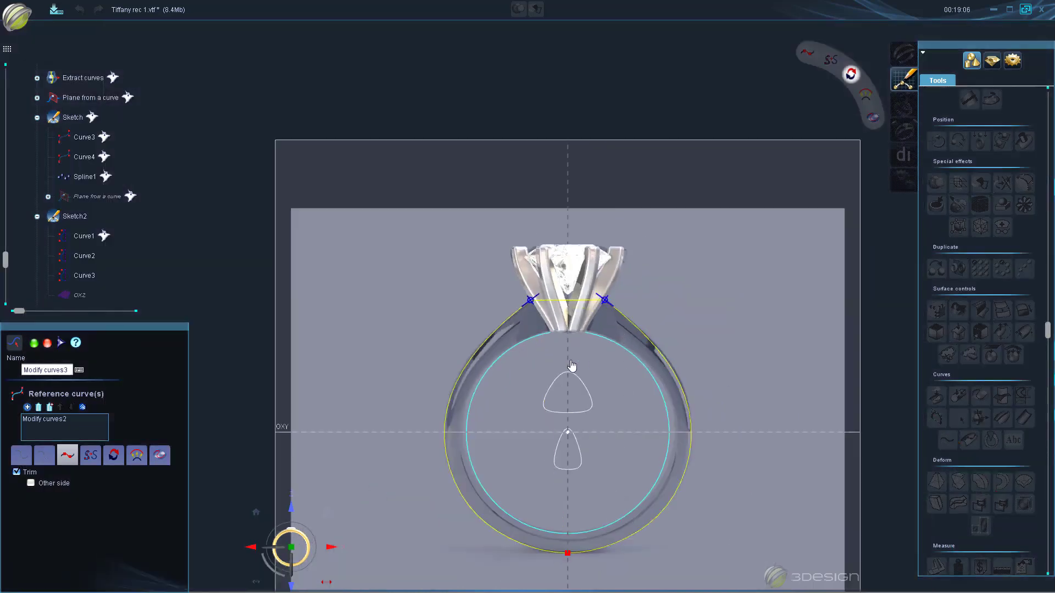
scroll(618, 317, "up", 5)
middle_click(616, 312)
scroll(615, 312, "up", 3)
scroll(361, 268, "down", 1)
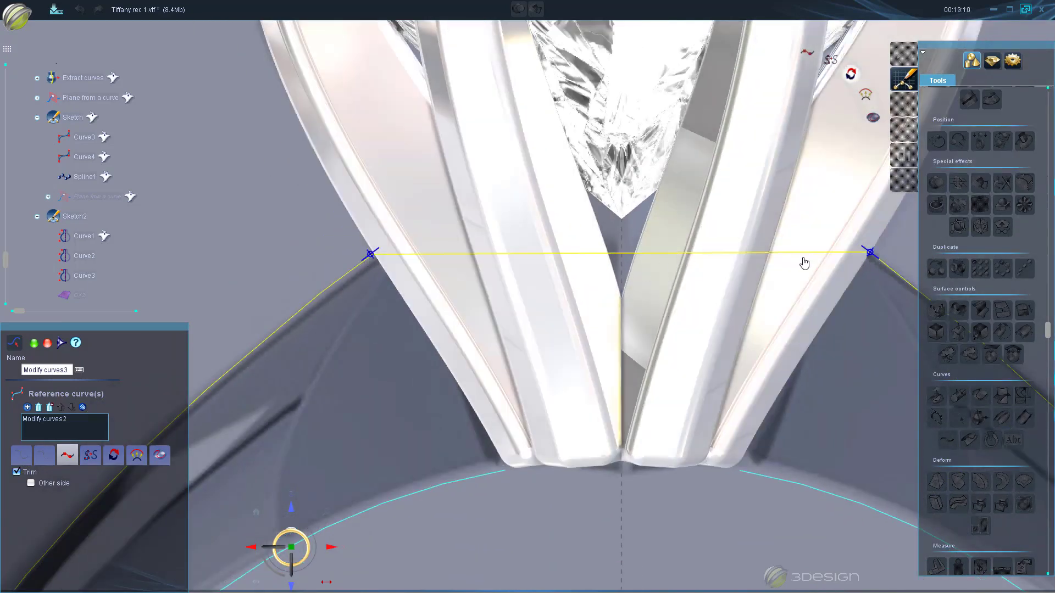
left_click_drag(873, 248, 874, 247)
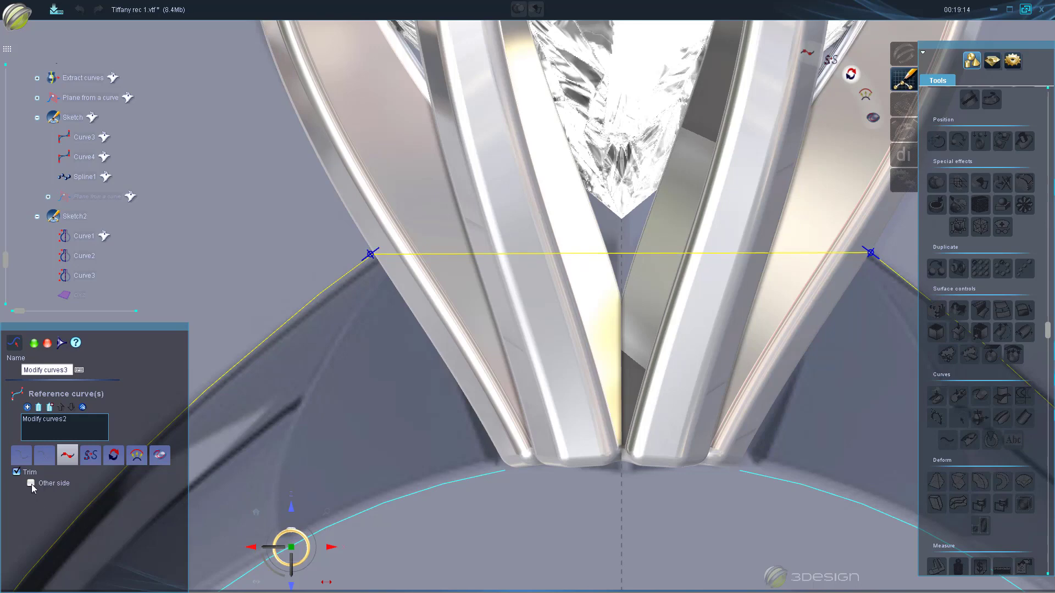
Apply the trim with Other side enabled, keeping the shank outline and opening it only behind the head
left_click(31, 484)
scroll(473, 448, "down", 5)
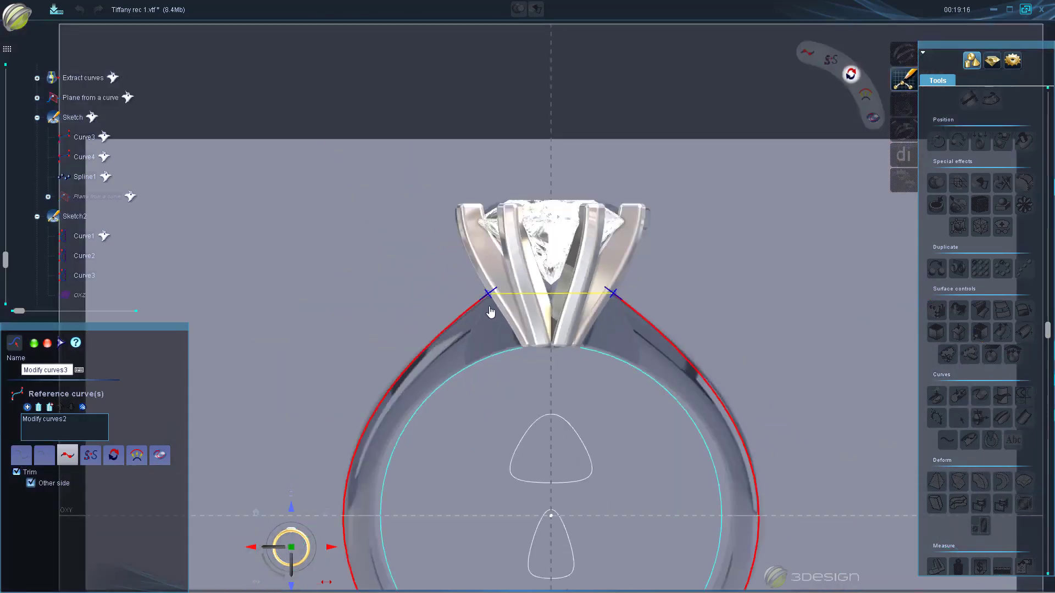
left_click(33, 344)
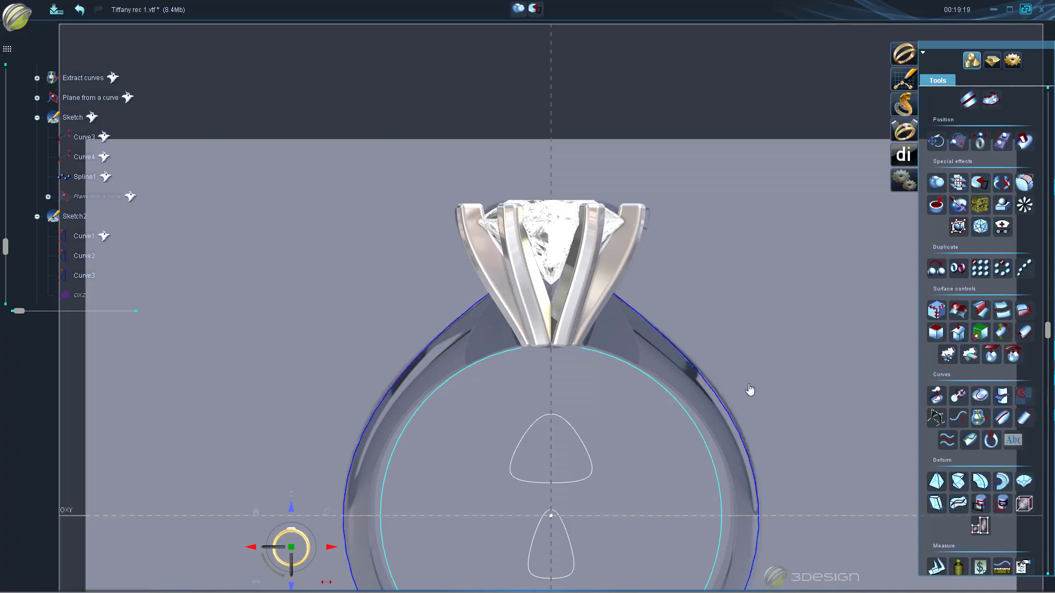
left_click(662, 347)
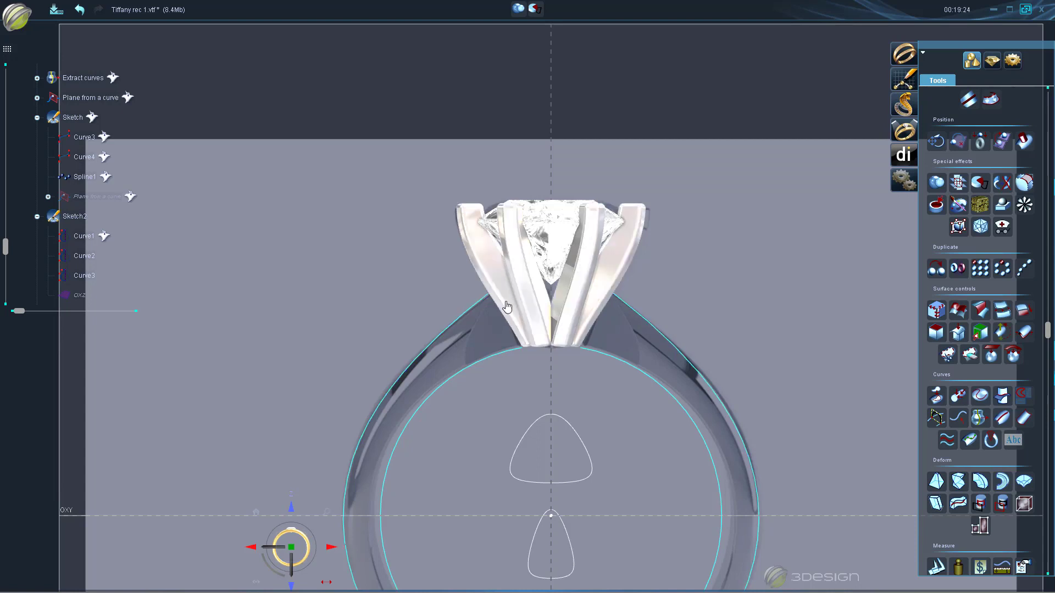
Delete the hidden, superseded outline item Modify curves2 from the construction tree
scroll(48, 250, "down", 3)
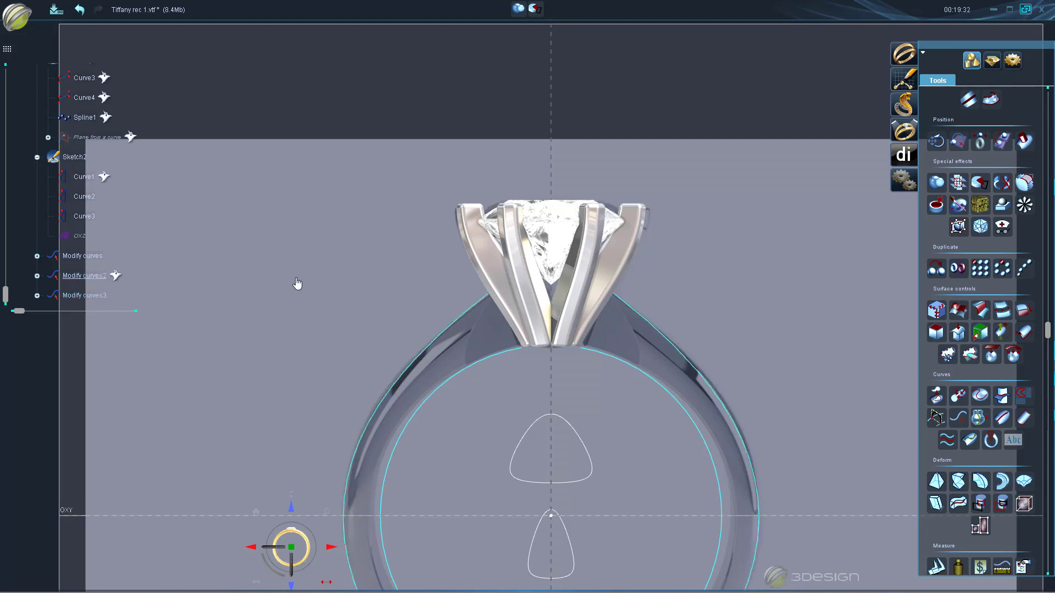
key("Delete")
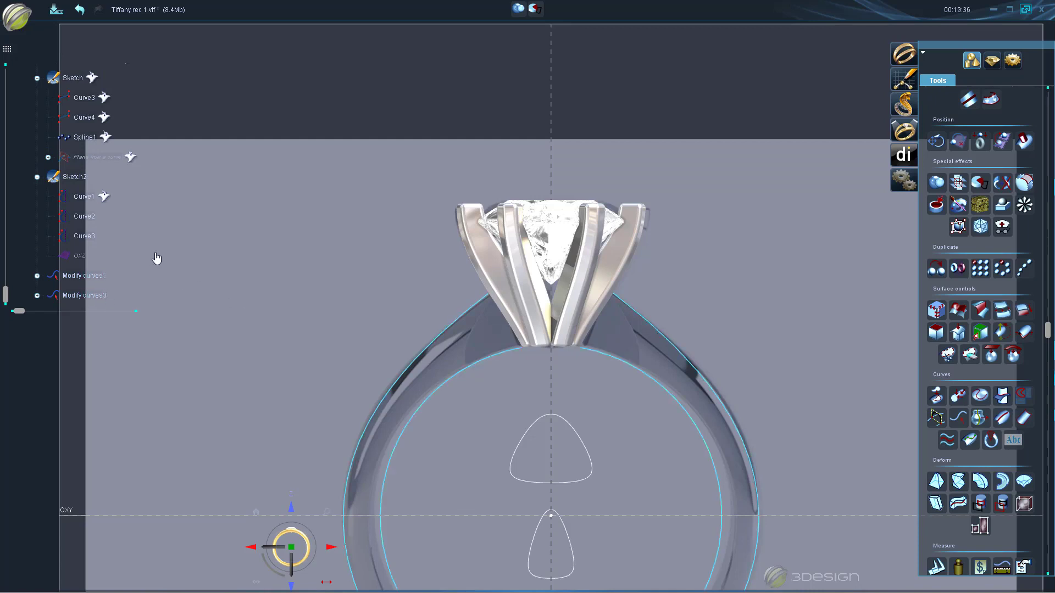
scroll(147, 258, "down", 1)
scroll(514, 441, "up", 2)
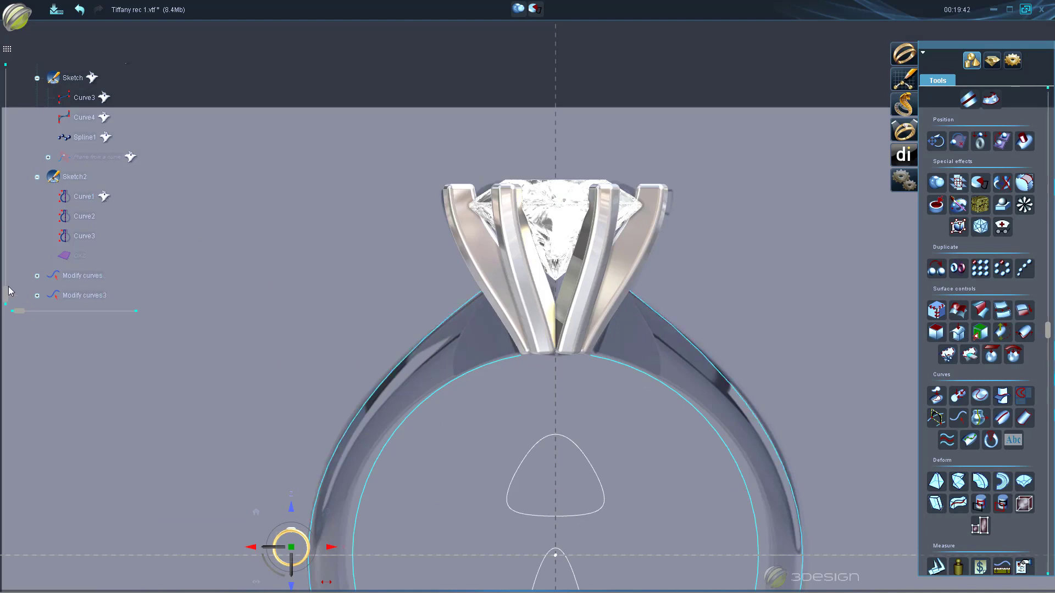
right_click(90, 196)
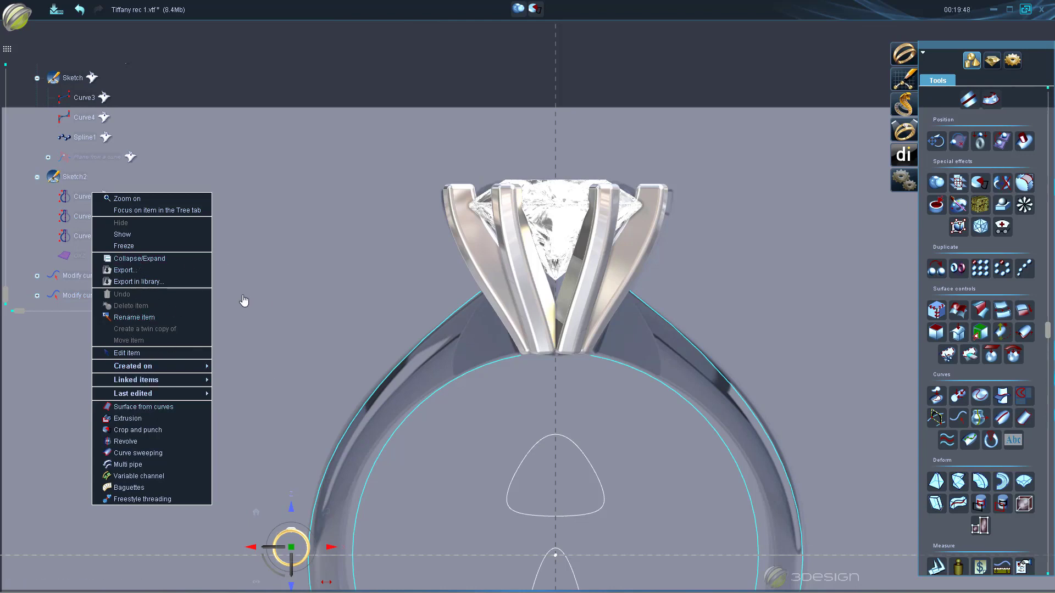
left_click(347, 371)
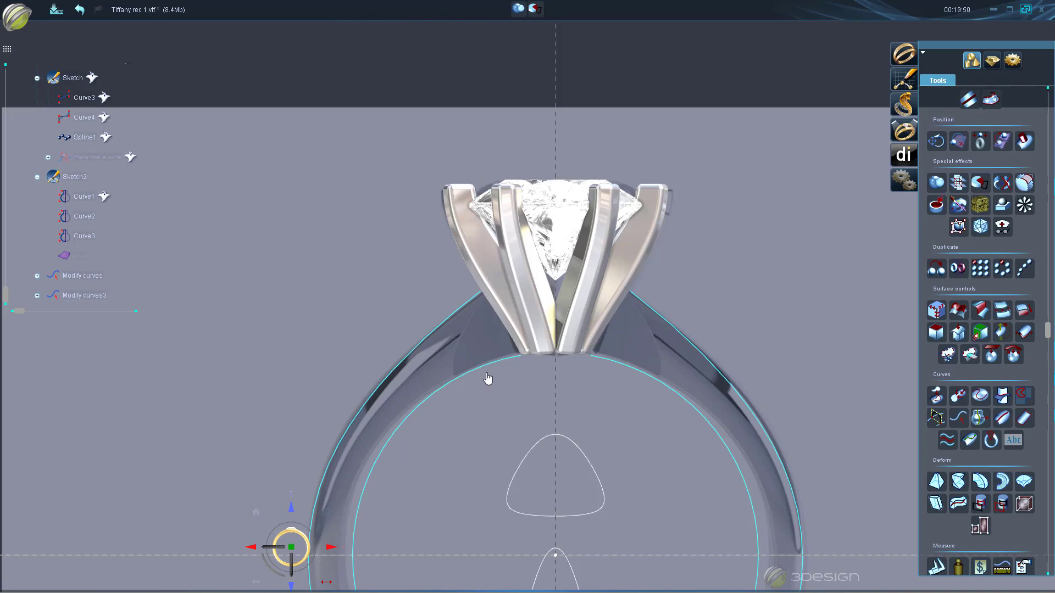
Examine how the trimmed inner and outer shank curves meet the head in perspective, and save the file
scroll(541, 385, "down", 2)
scroll(546, 390, "up", 2)
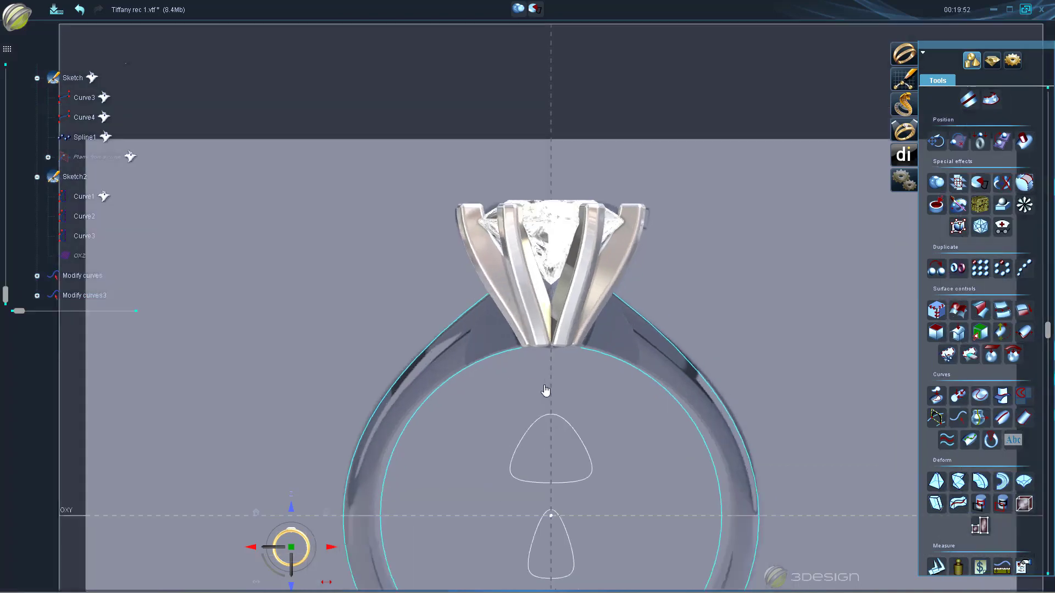
middle_click_drag(543, 467, 537, 391)
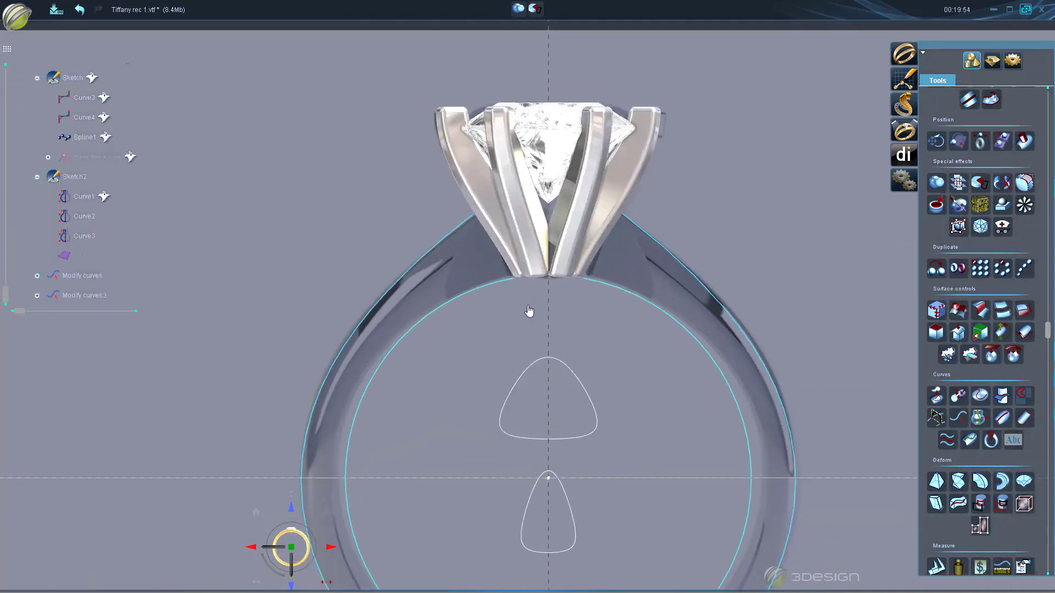
scroll(481, 344, "down", 3)
right_click_drag(640, 384, 563, 439)
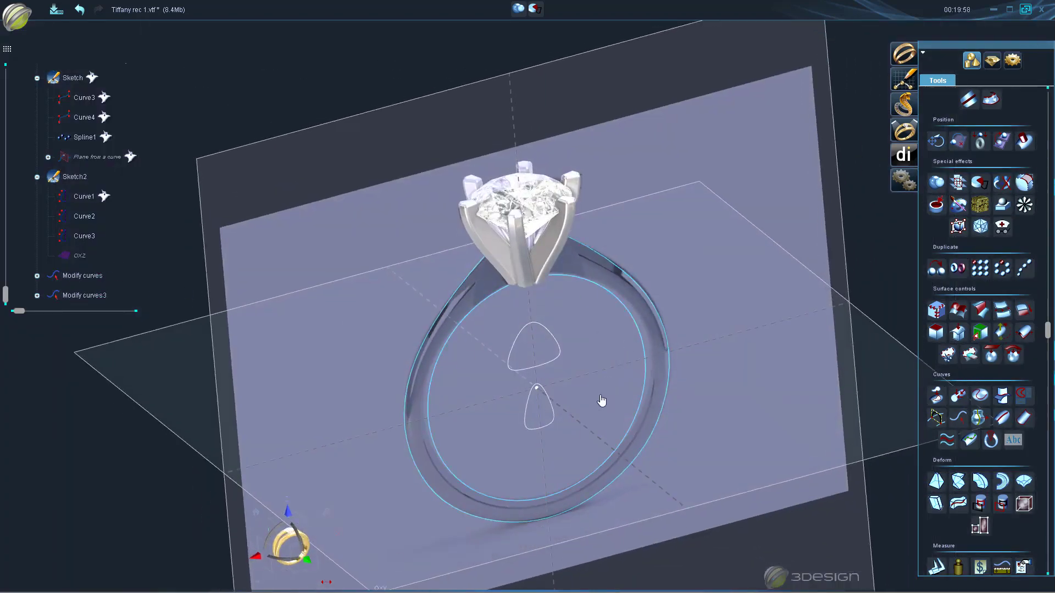
right_click_drag(649, 388, 540, 372)
scroll(593, 477, "up", 3)
scroll(593, 476, "down", 3)
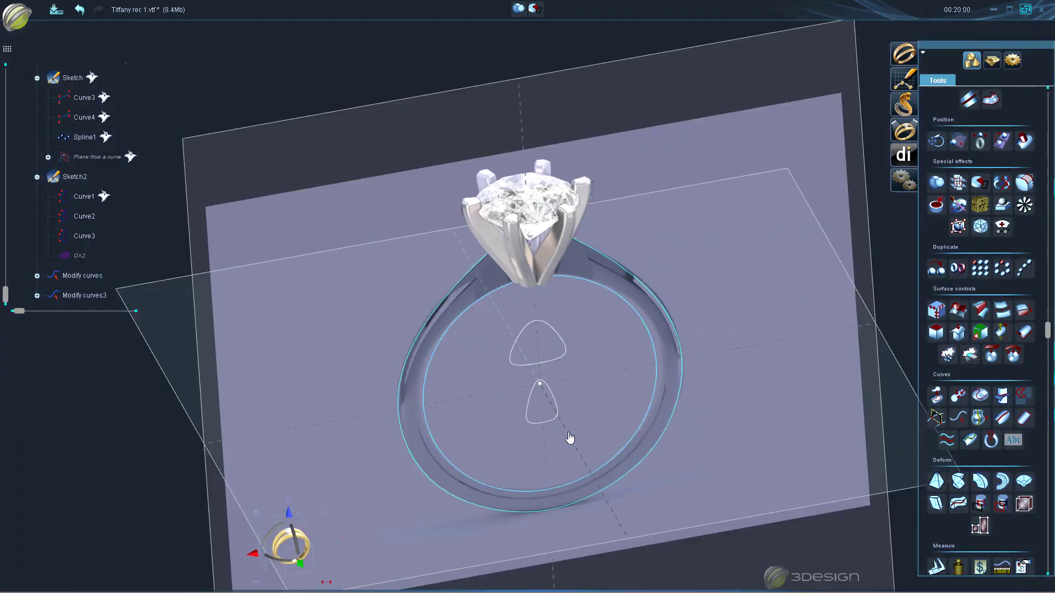
right_click_drag(569, 438, 584, 419)
scroll(563, 425, "up", 3)
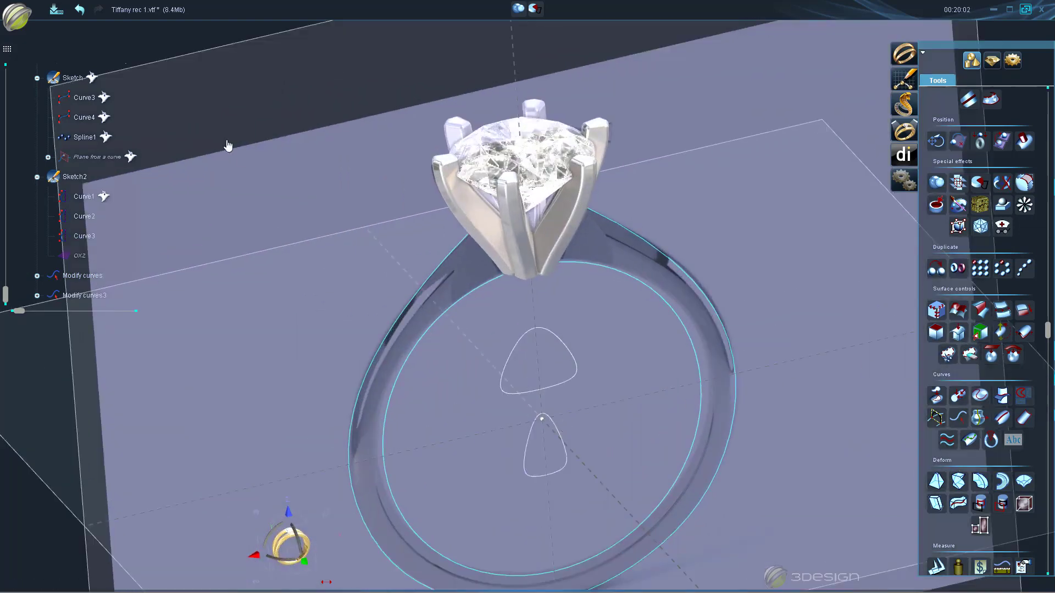
left_click(56, 9)
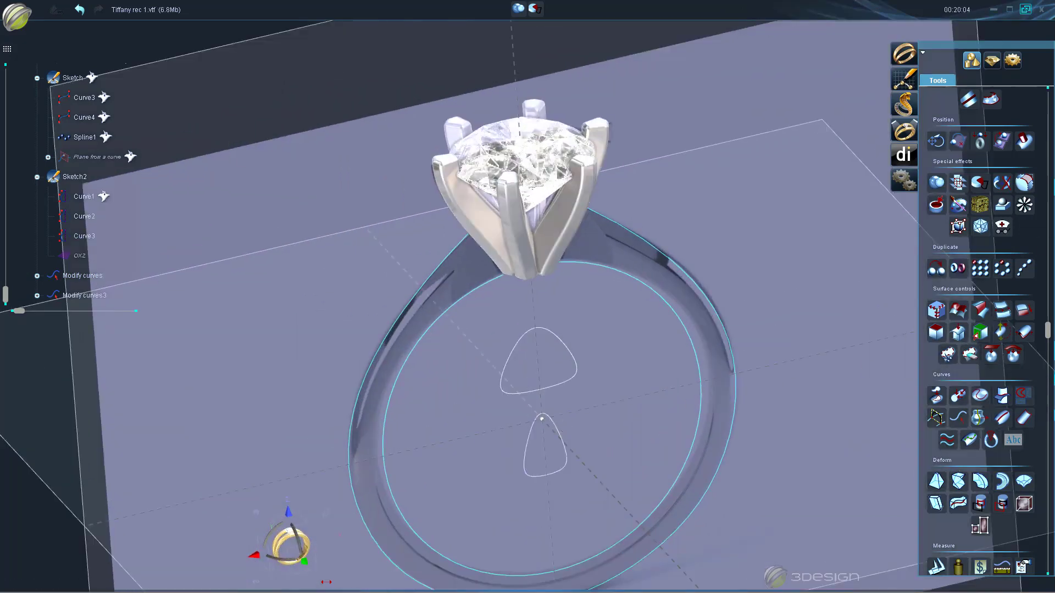
scroll(984, 189, "up", 3)
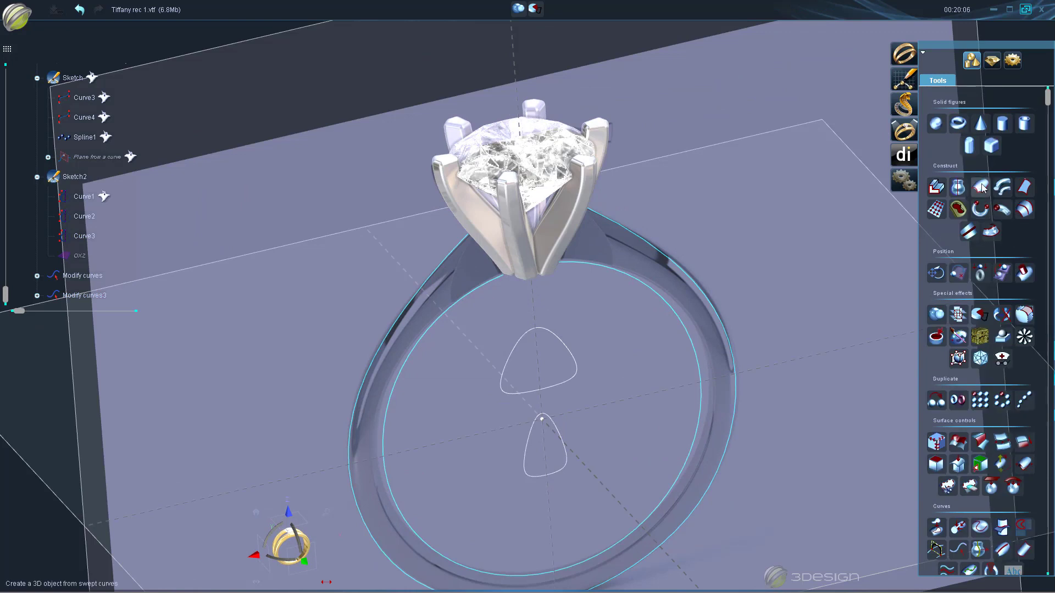
left_click(981, 188)
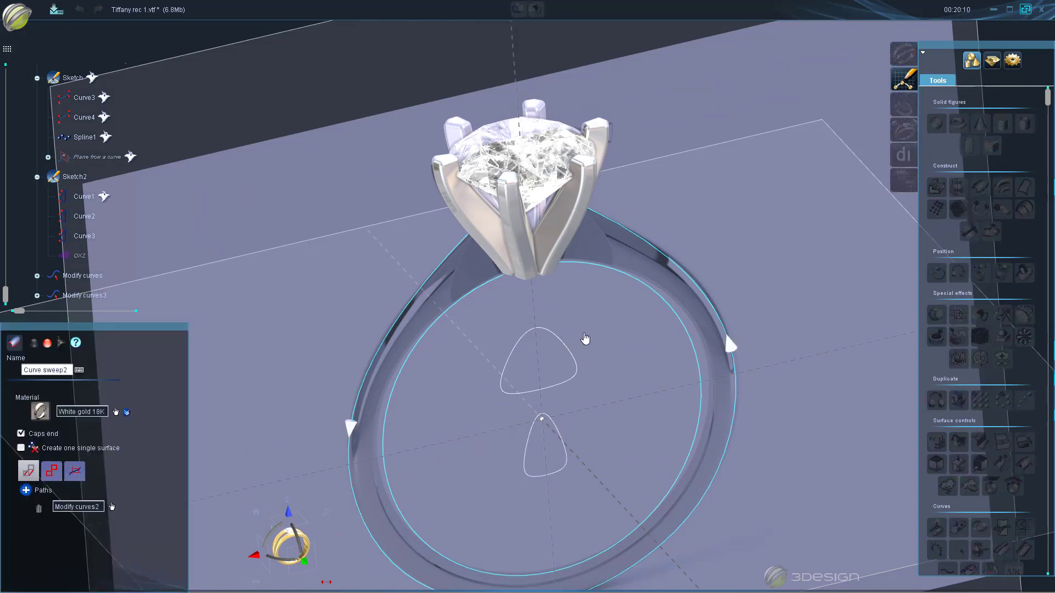
left_click(54, 345)
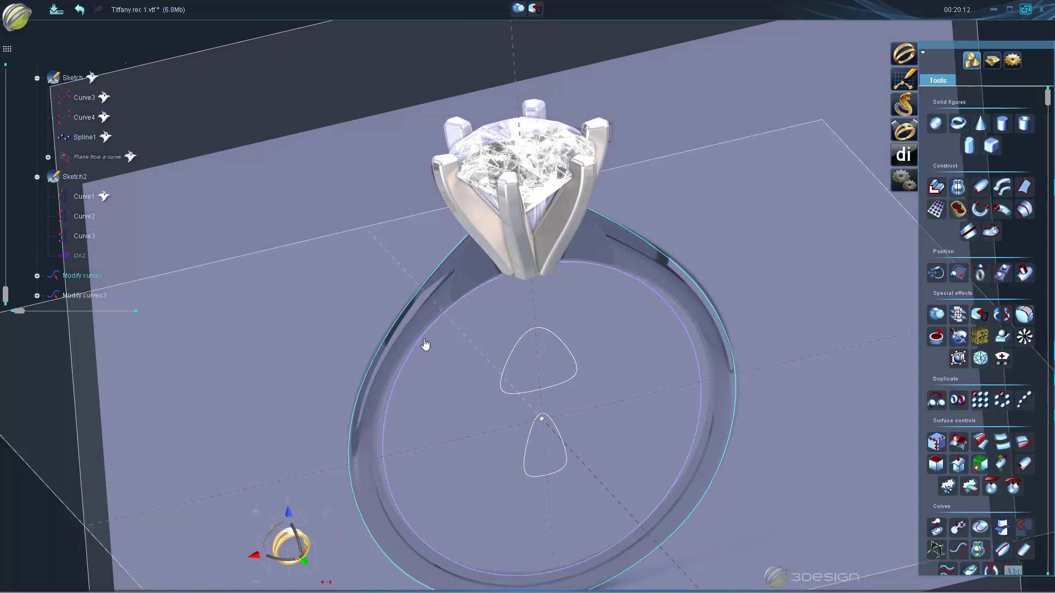
Start a Curve sweep in White gold 18K using the trimmed inner and outer shank curves as the two paths
left_click(415, 294, "shift")
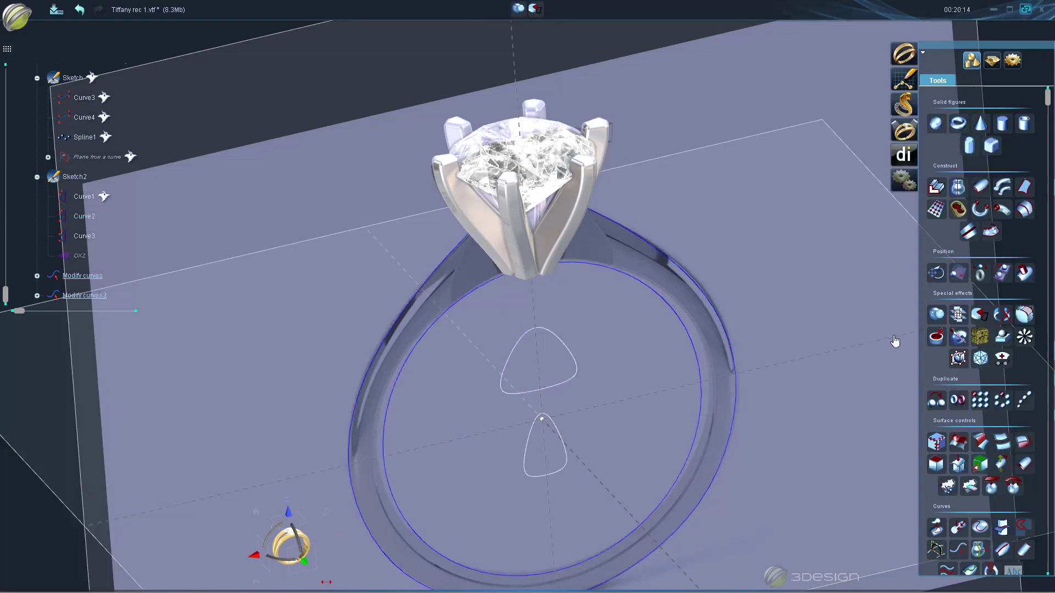
left_click(983, 190)
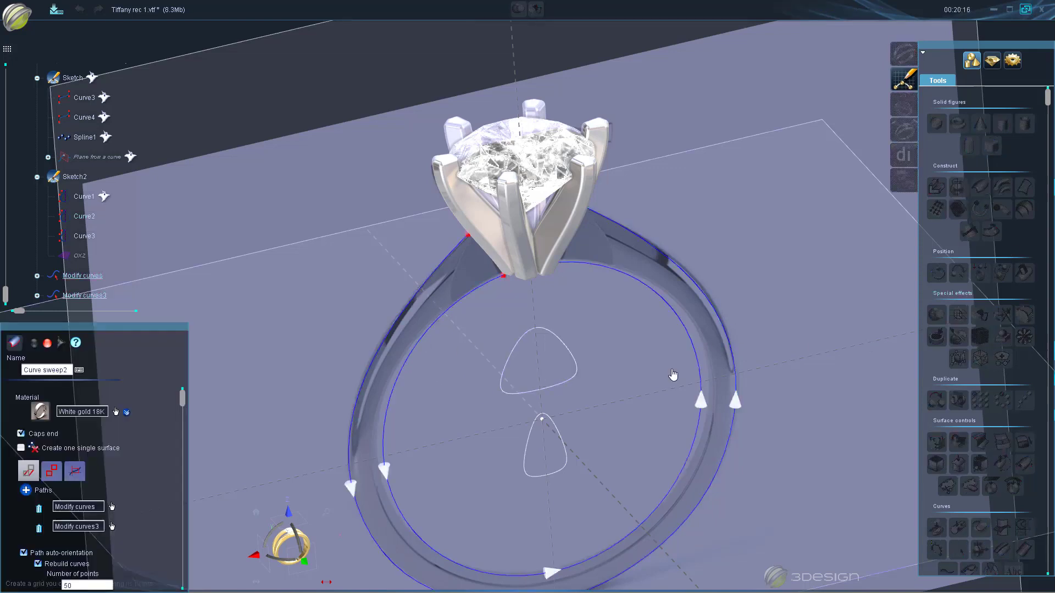
scroll(28, 551, "down", 1)
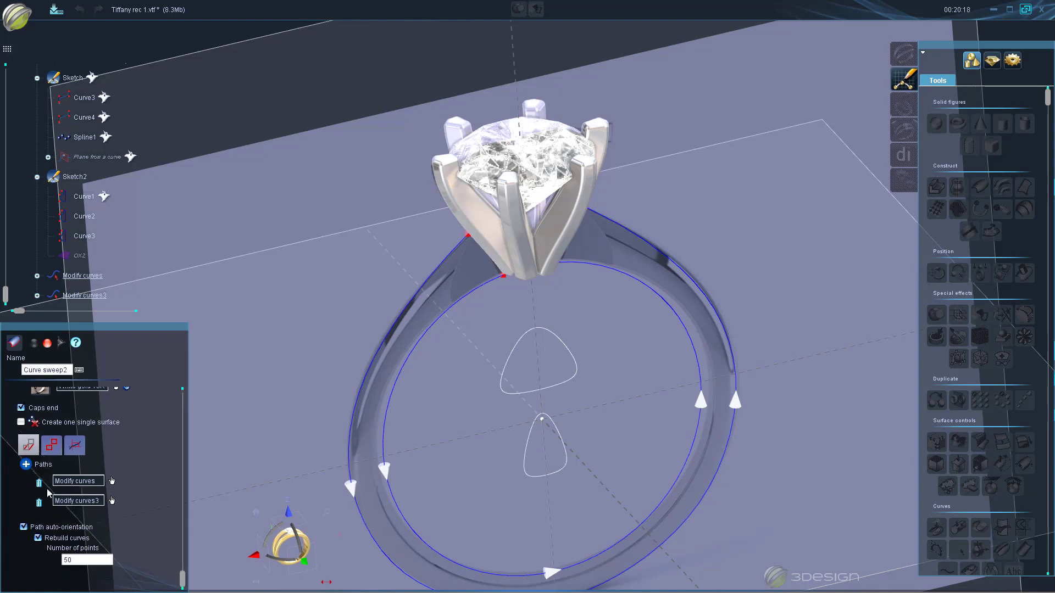
Assign the lower, narrower profile (Curve3) as the sweep's first section at position 0
left_click(52, 445)
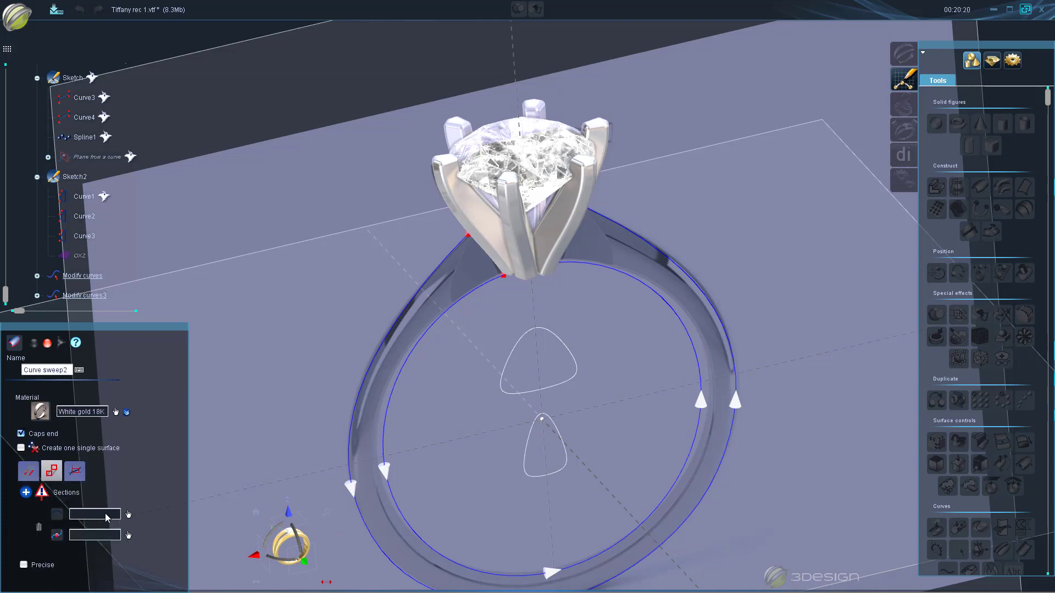
left_click(129, 515)
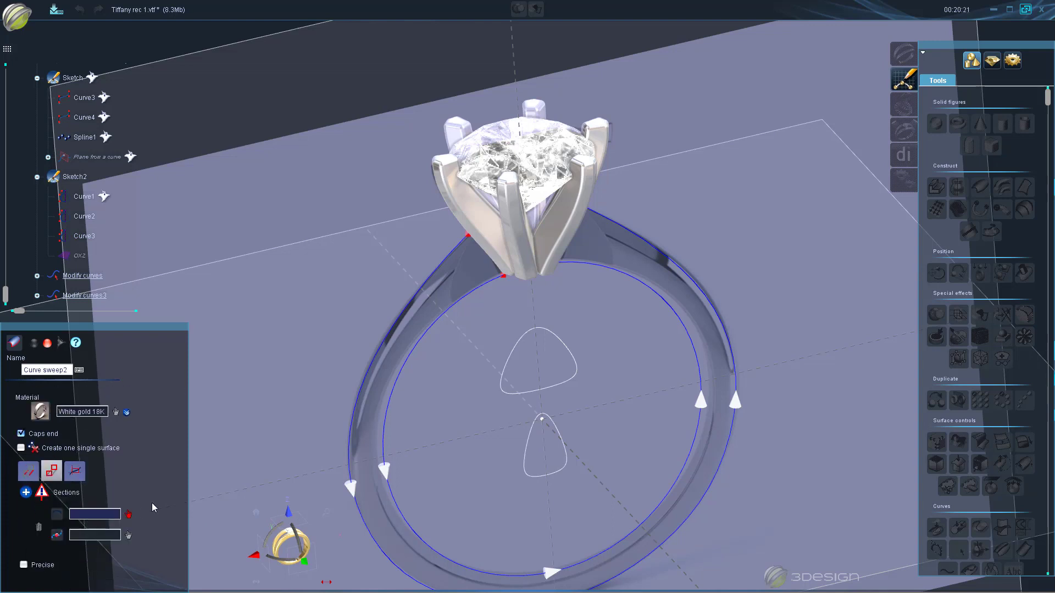
left_click(527, 443)
scroll(510, 298, "up", 2)
scroll(510, 298, "up", 1)
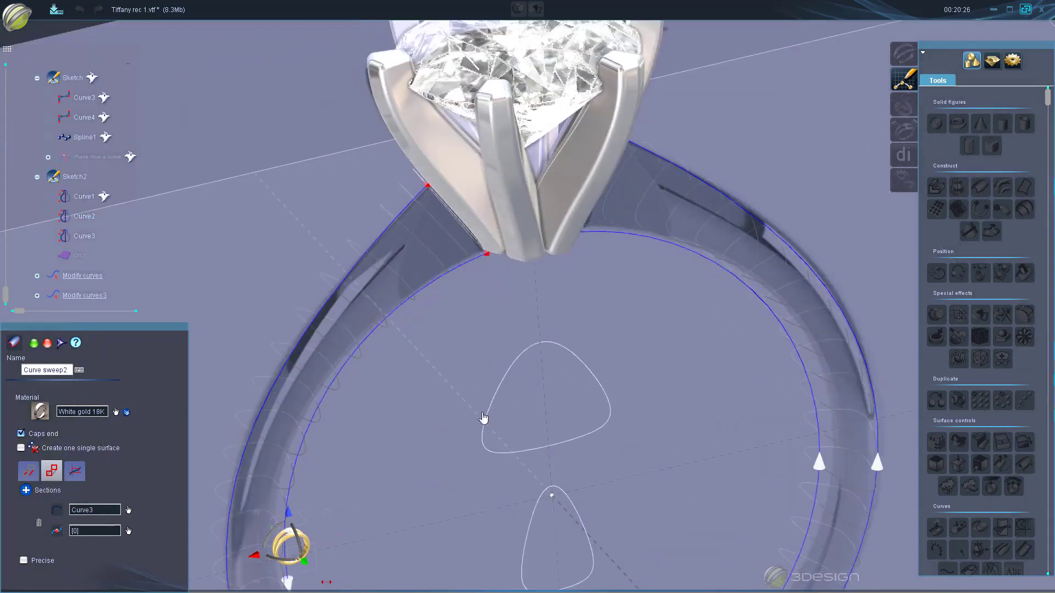
Add a second sweep section using the same narrow profile (Curve3) at position 49, the shank's right end by the head
left_click(26, 490)
left_click(129, 562)
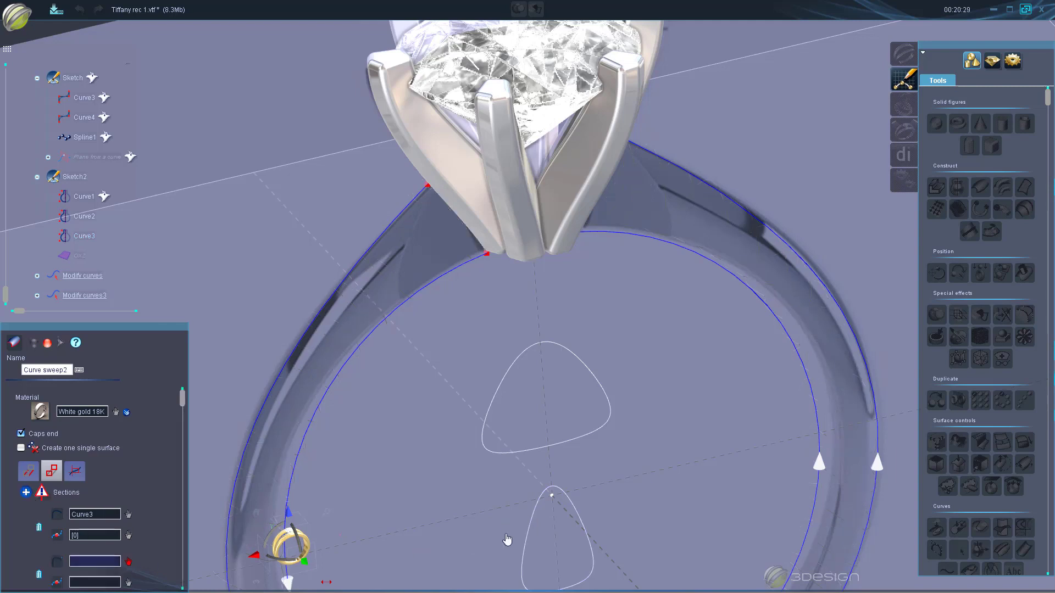
left_click(536, 528)
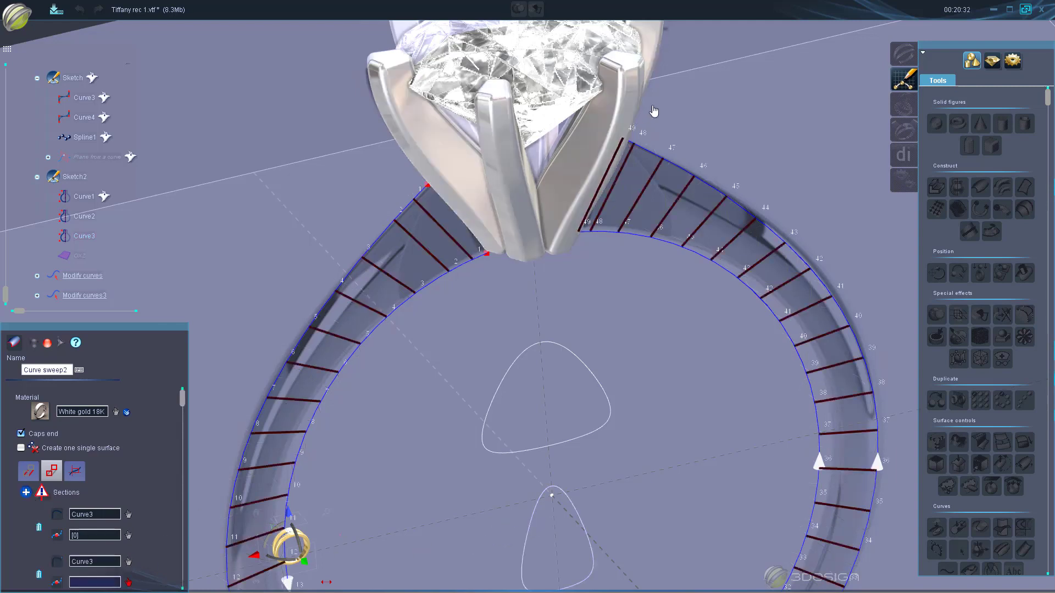
left_click(610, 163)
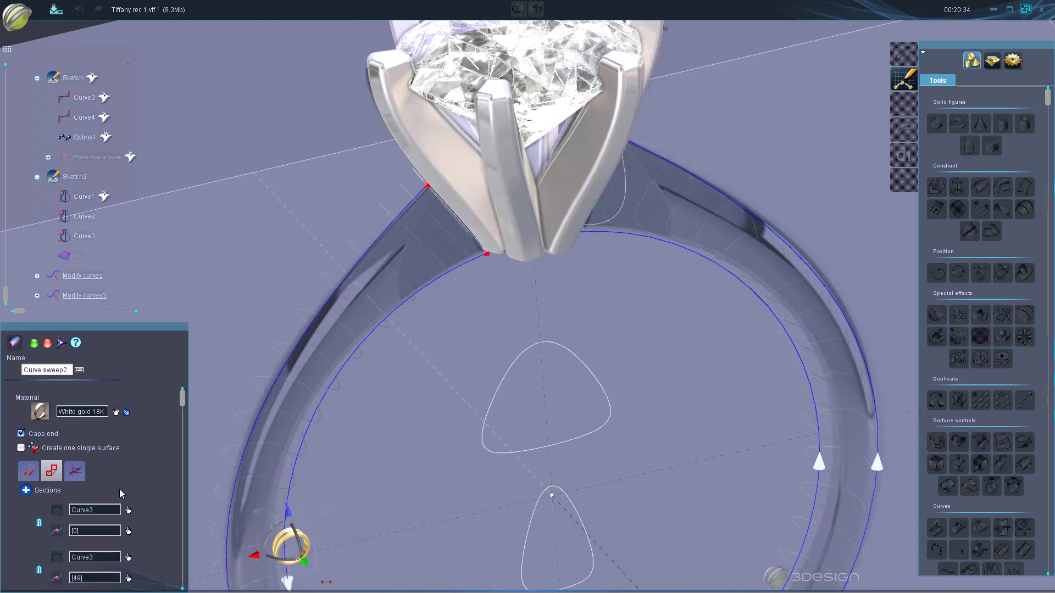
Add a third sweep section using the upper, wider profile (Curve2) at position 3, on the left shoulder below the head
scroll(126, 513, "down", 2)
left_click(26, 425)
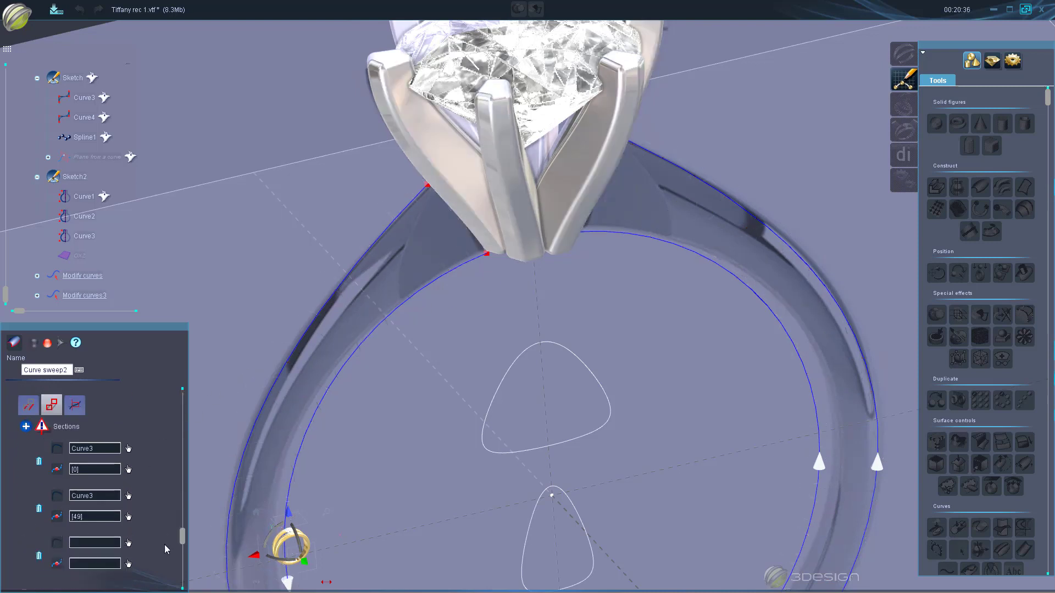
left_click(128, 544)
left_click(494, 385)
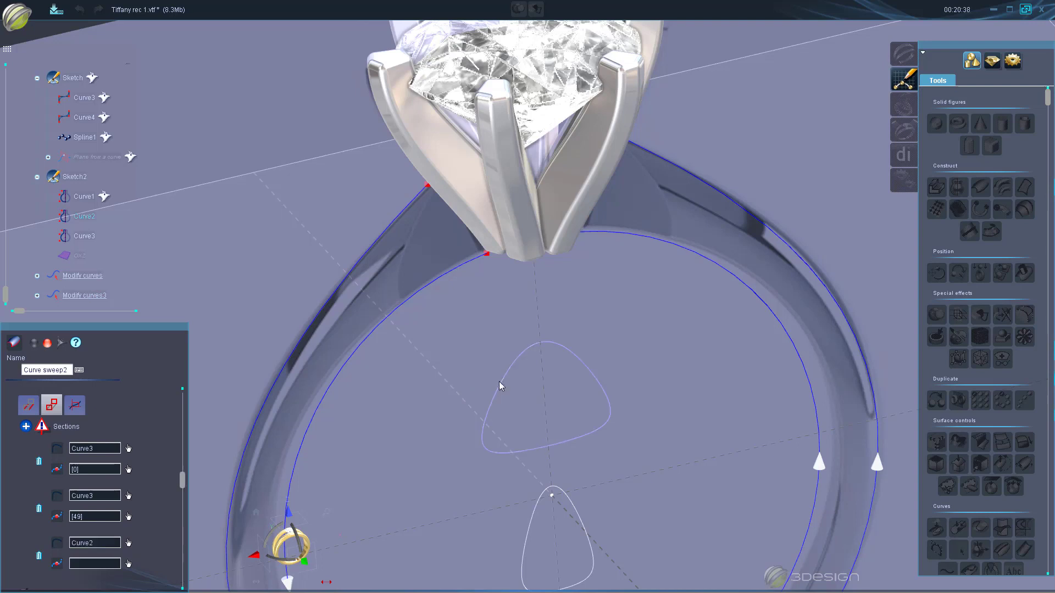
left_click(128, 564)
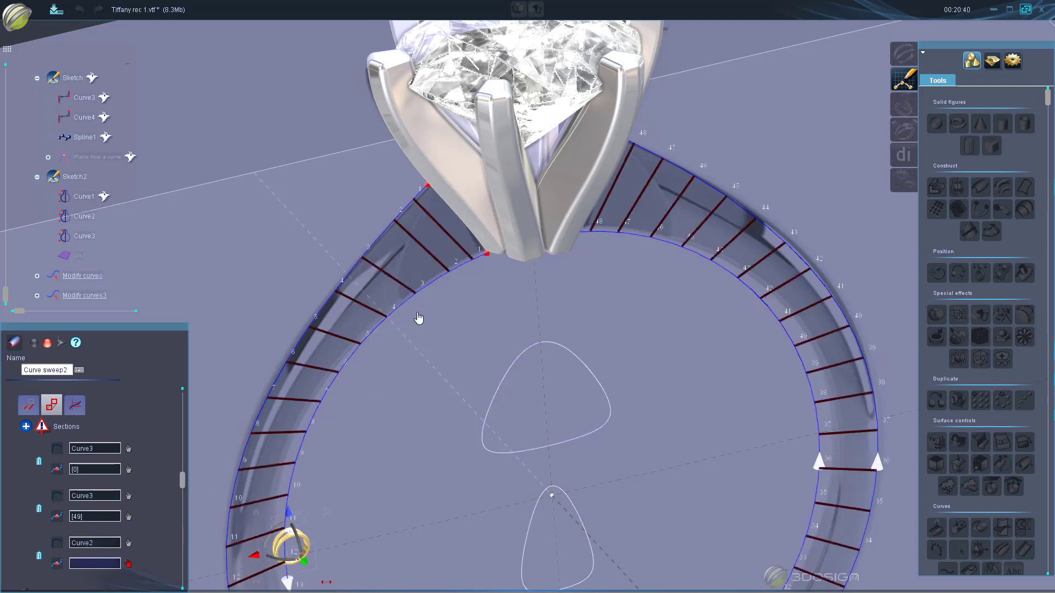
left_click(401, 283)
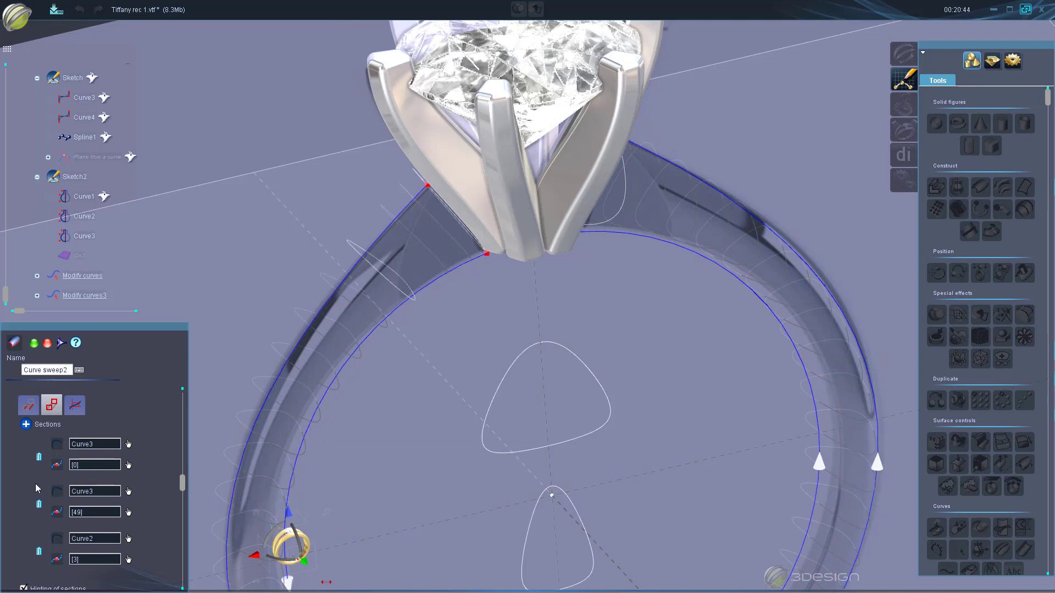
Add a fourth sweep section using the same wide profile (Curve2) at position 46, on the right shoulder below the head
left_click(25, 423)
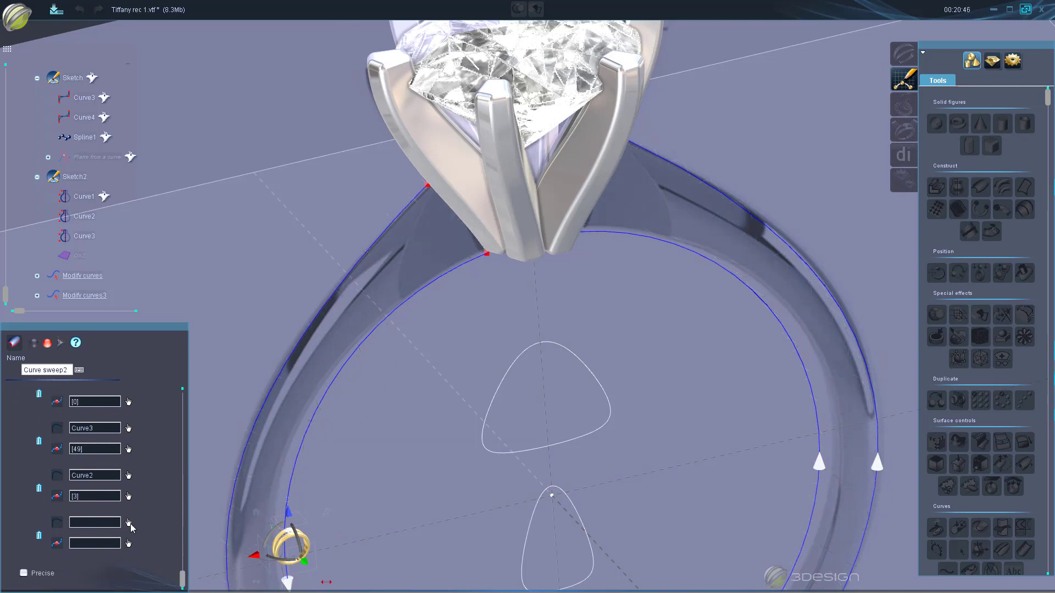
left_click(129, 523)
left_click(575, 442)
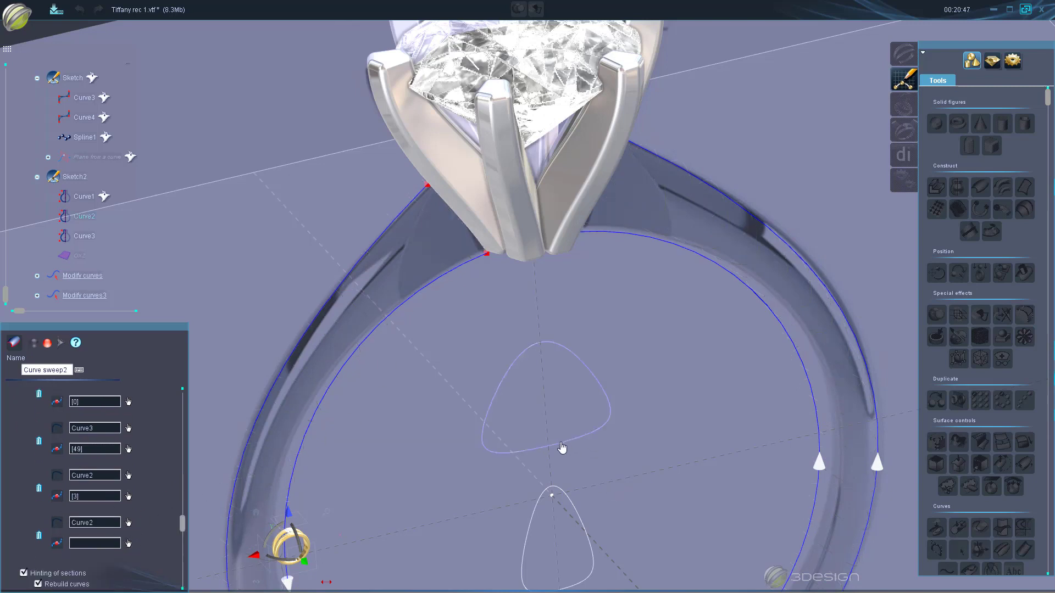
left_click(129, 544)
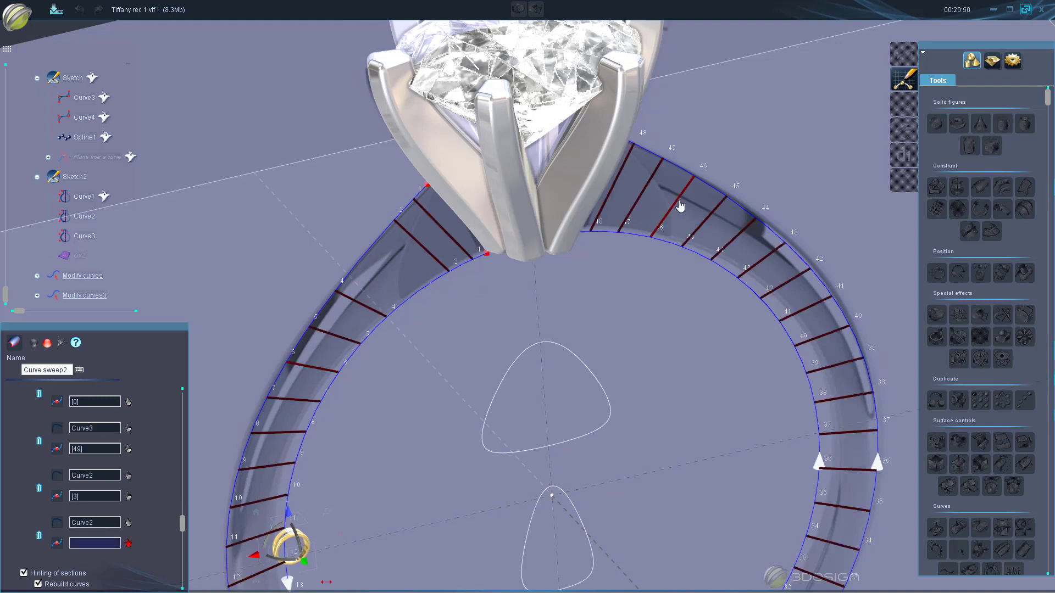
left_click(682, 206)
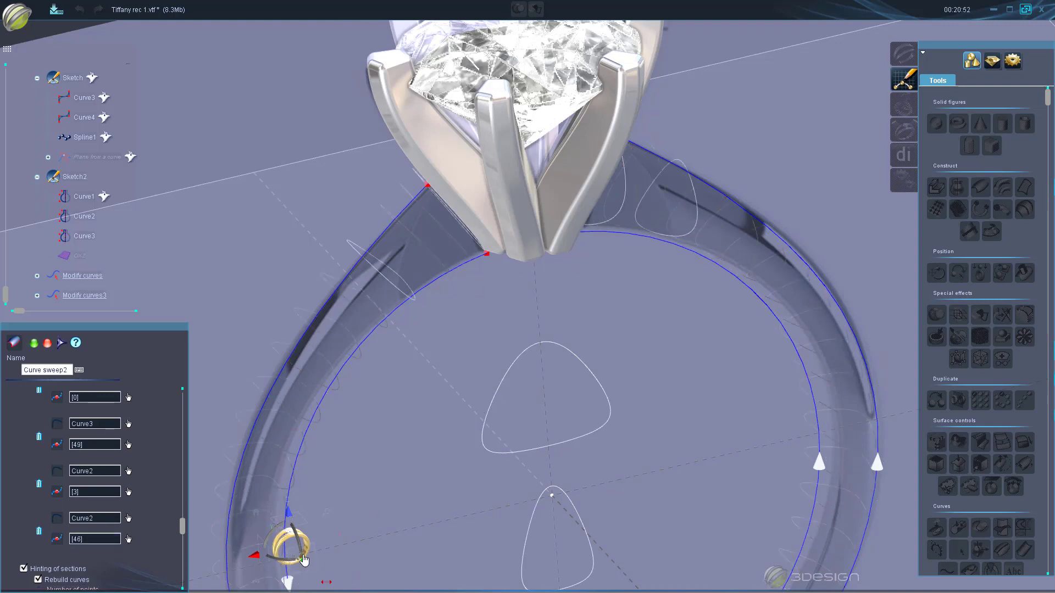
Check the previewed sections along the shank and set the sweep's Effect to 90°
left_click(303, 560)
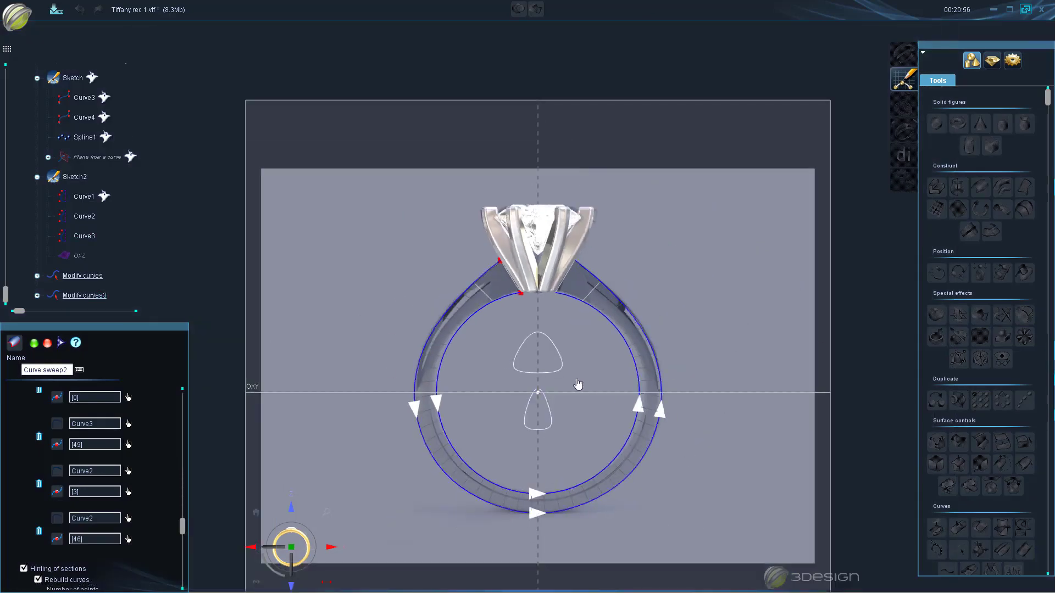
scroll(578, 384, "up", 3)
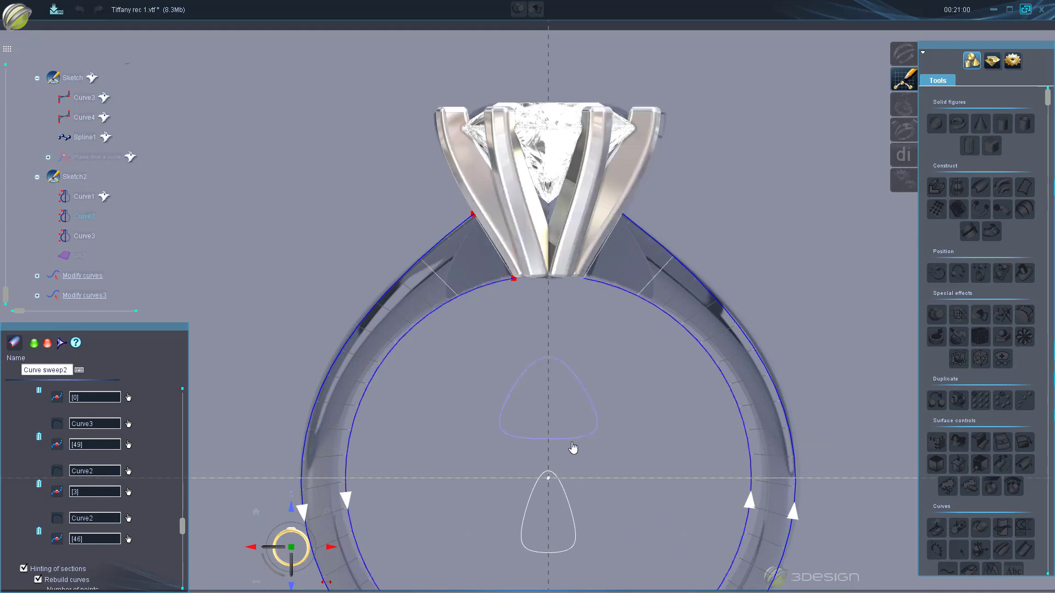
scroll(558, 488, "down", 3)
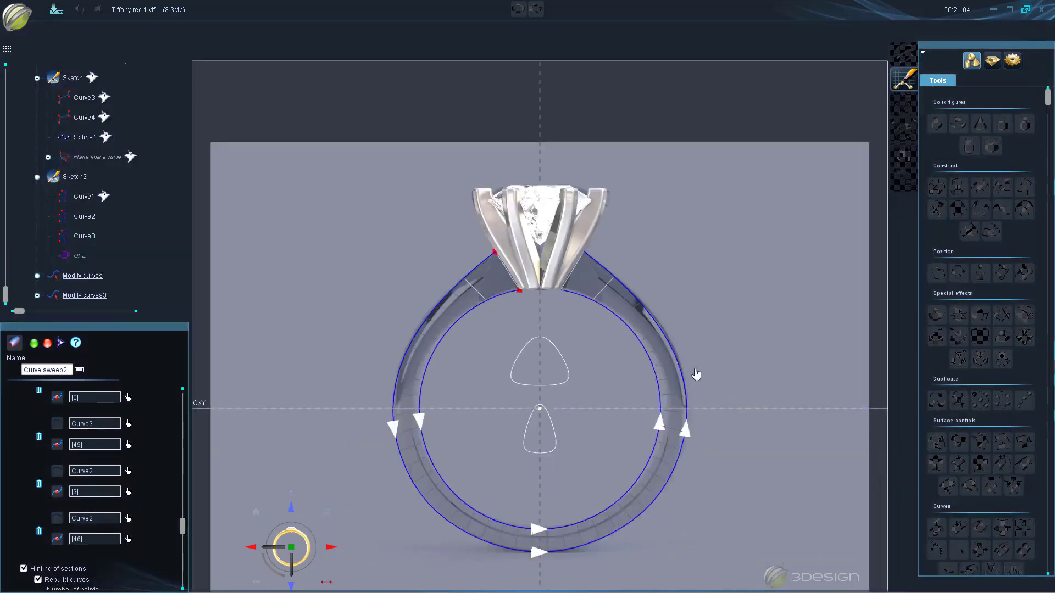
scroll(528, 305, "up", 3)
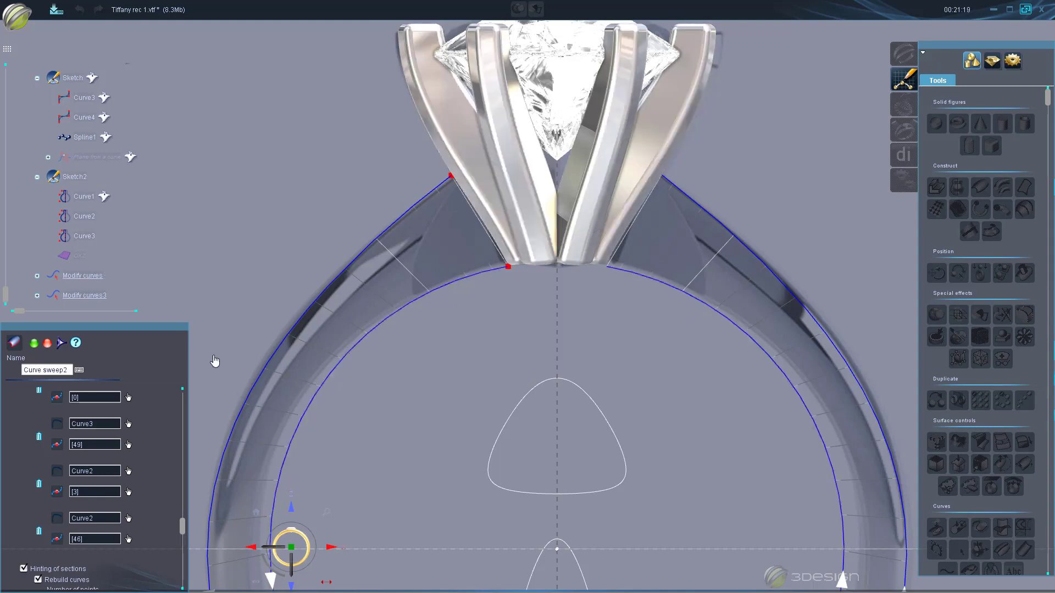
middle_click_drag(440, 427, 665, 417)
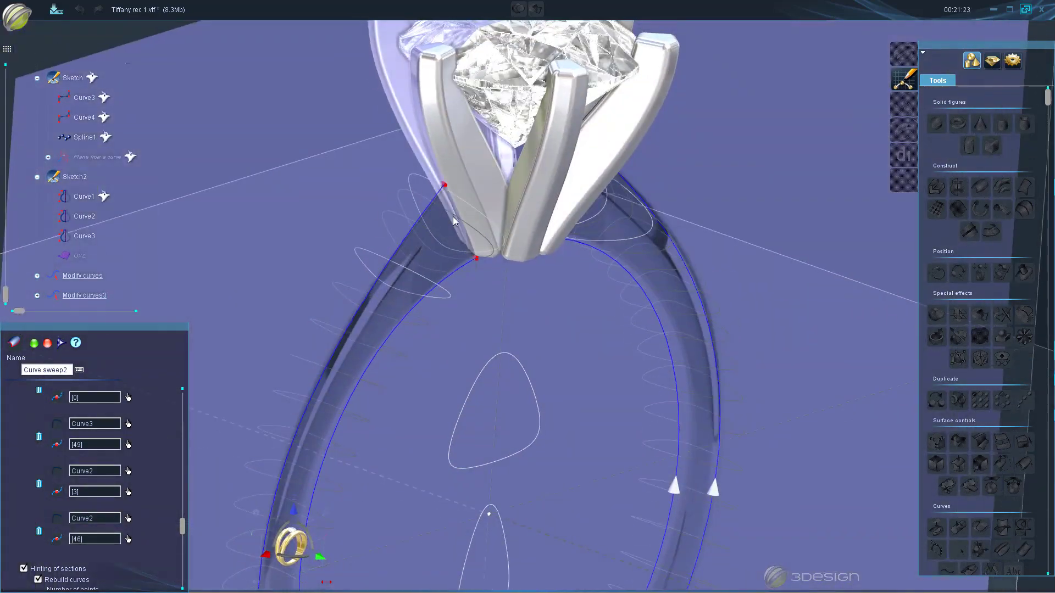
scroll(110, 418, "down", 5)
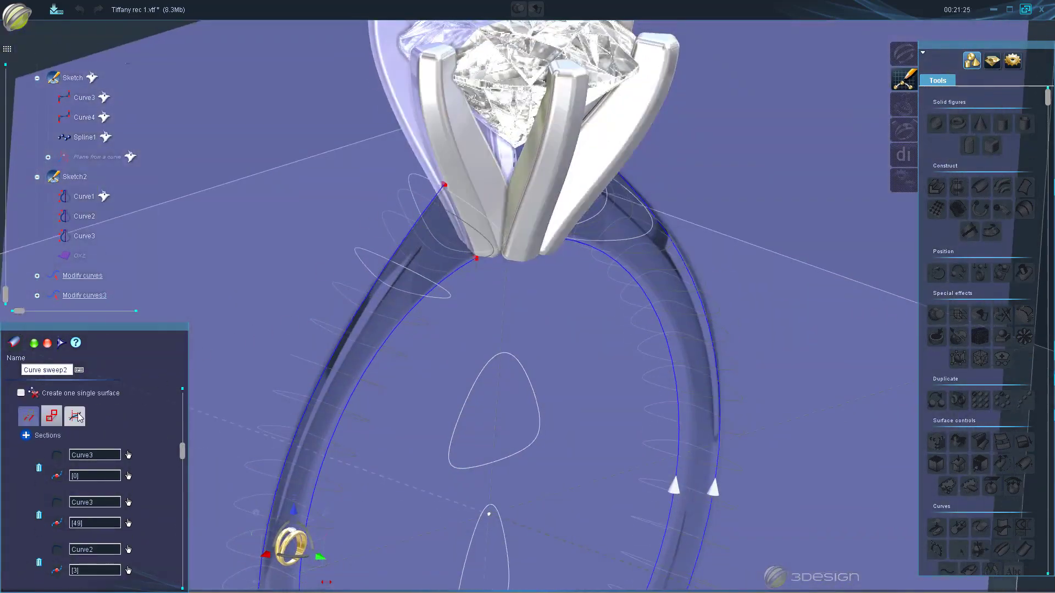
left_click(106, 465)
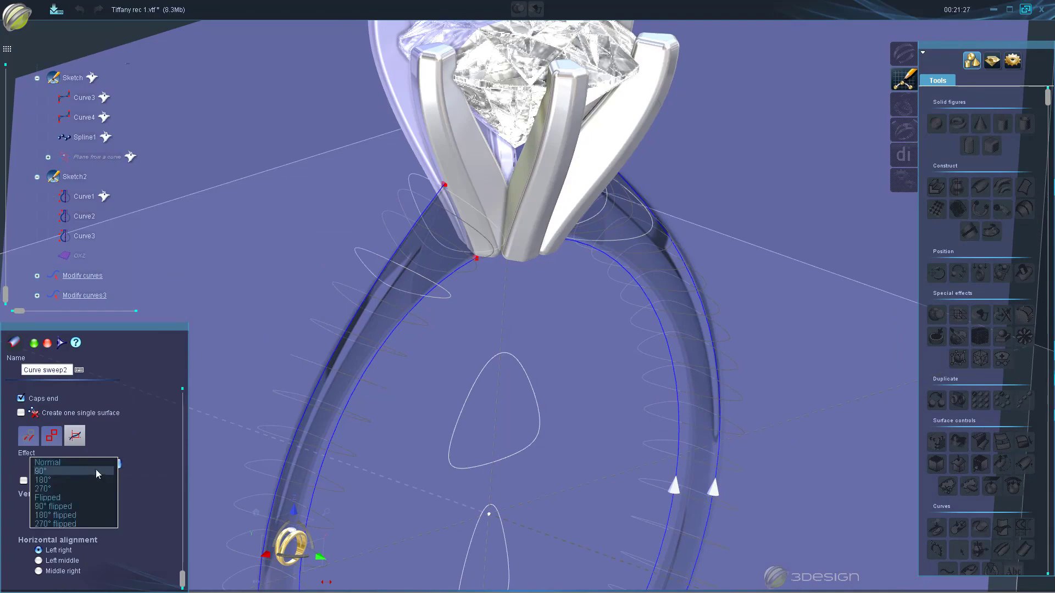
left_click(94, 472)
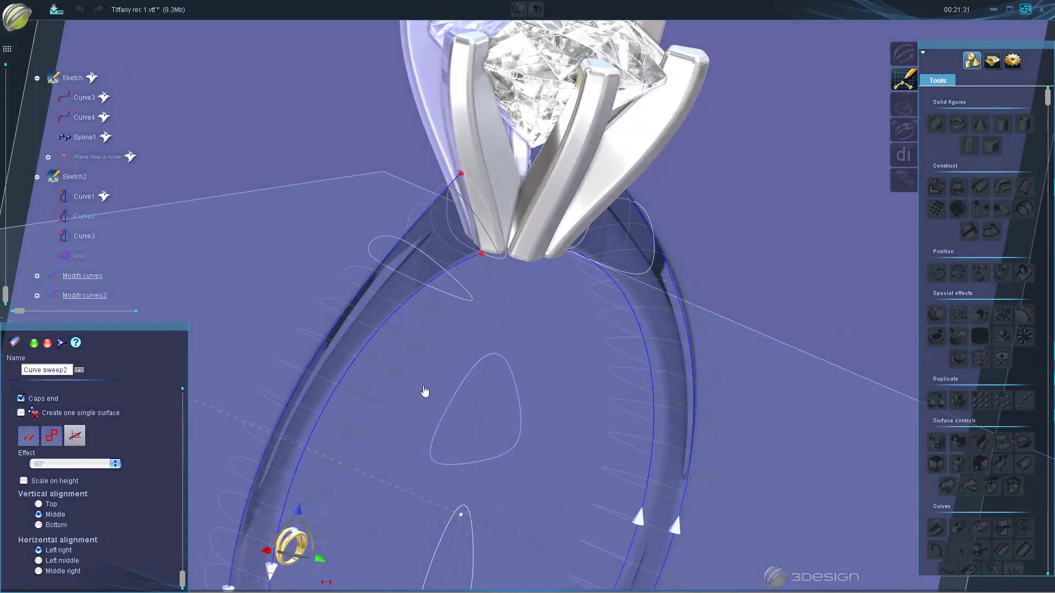
middle_click_drag(425, 392, 537, 397)
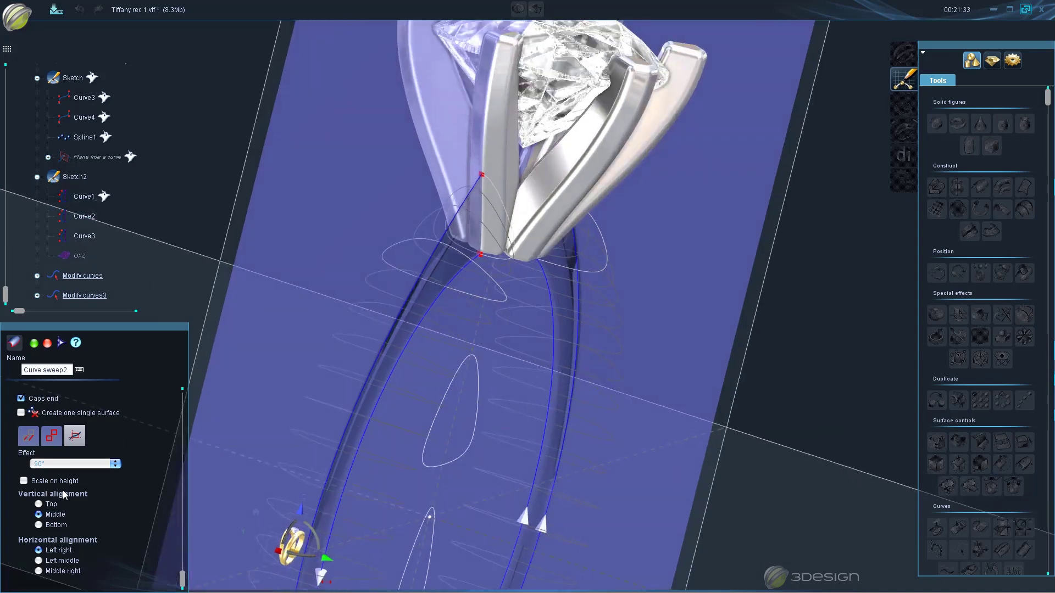
Try the 180° and 270° effects on the sweep sections and compare their orientation along the shank
left_click(59, 464)
left_click(58, 472)
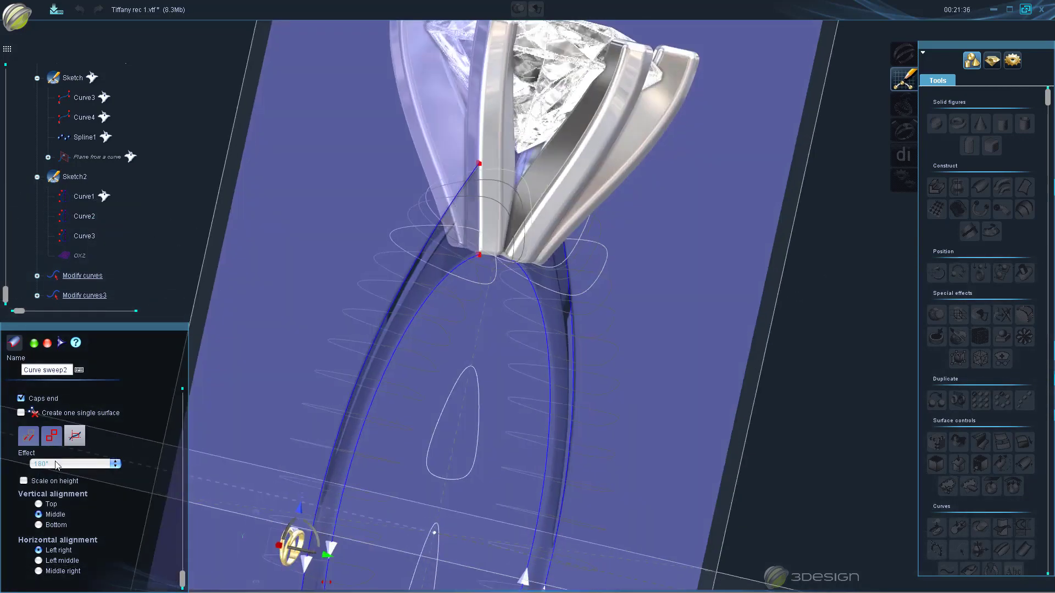
left_click(56, 465)
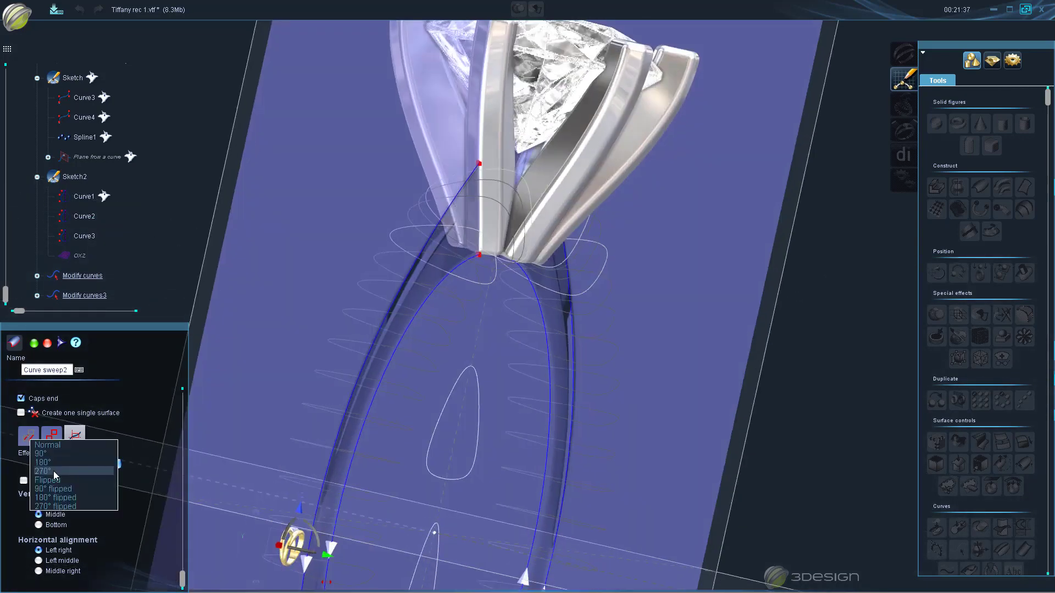
left_click(54, 471)
middle_click_drag(740, 317, 615, 368)
Set the sweep's Effect to 90° and build the shank
left_click(85, 465)
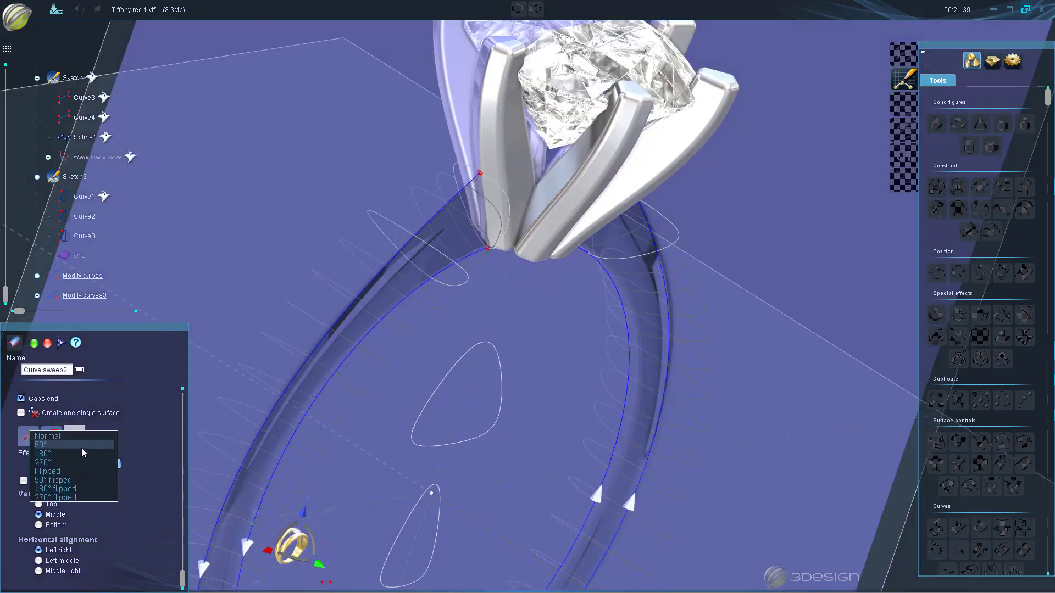
left_click(81, 446)
middle_click_drag(692, 411, 329, 390)
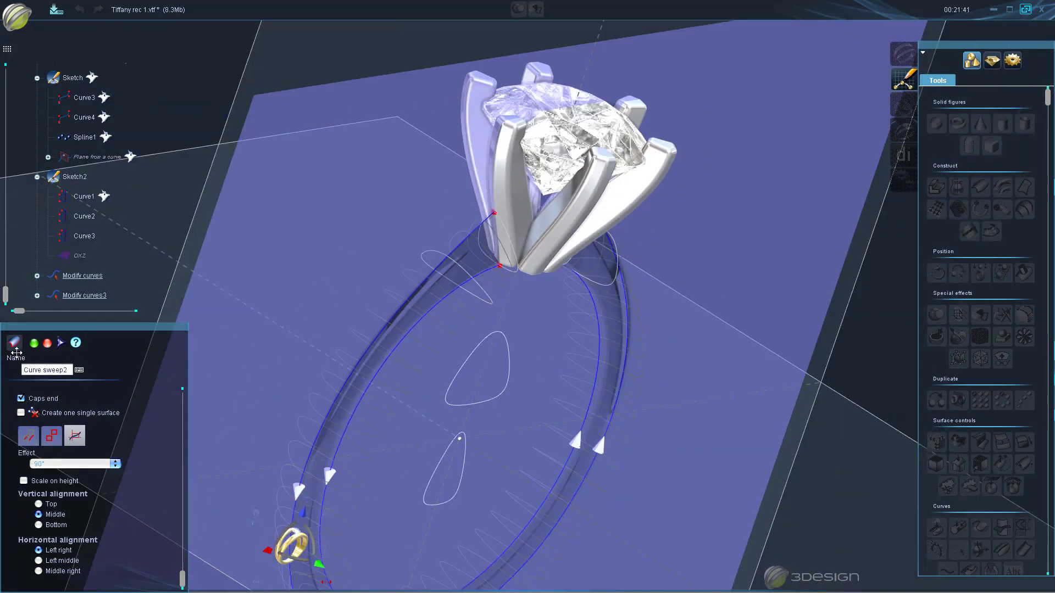
left_click(33, 343)
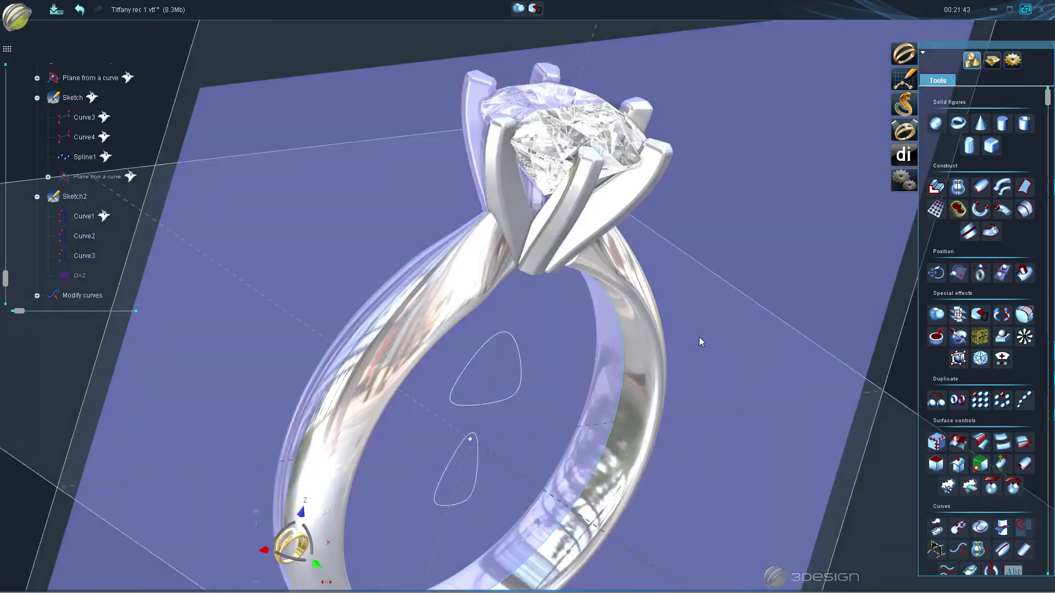
Edit Sketch2 to narrow the lower profile (Curve3) at its base, place its side point near X -0.75, Y -0.958 mm, and rebuild the shank
middle_click_drag(699, 338, 483, 258)
scroll(455, 425, "up", 4)
middle_click_drag(530, 332, 653, 374)
scroll(654, 374, "down", 4)
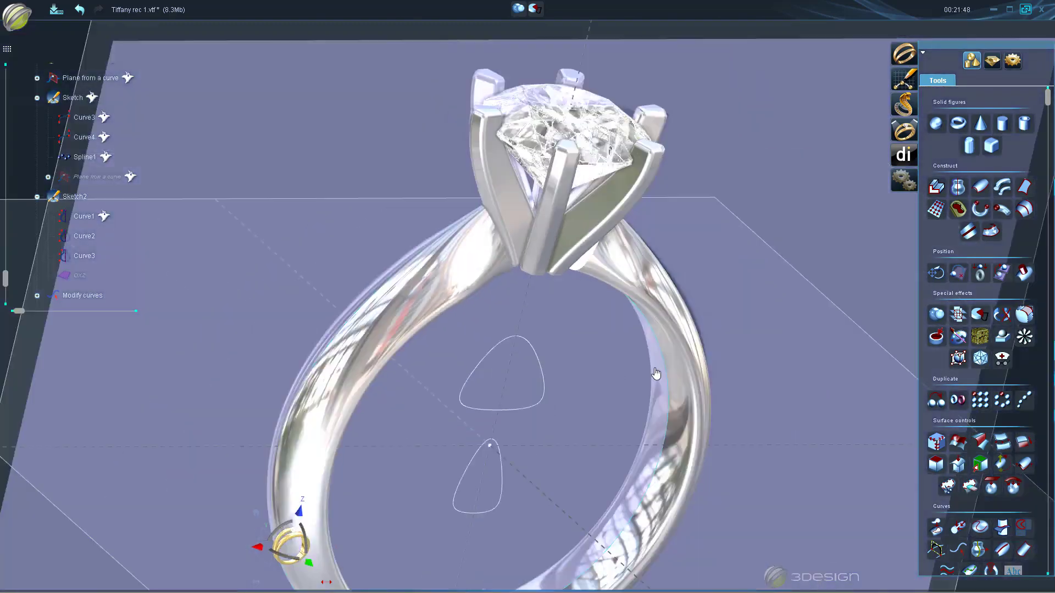
double_click(474, 488)
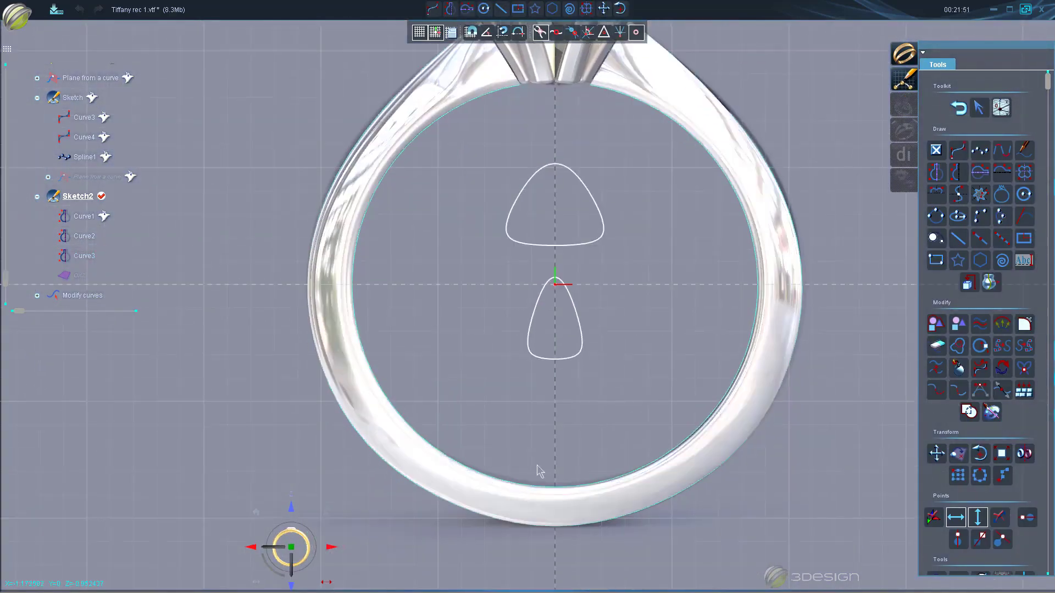
scroll(538, 471, "up", 3)
left_click(584, 434)
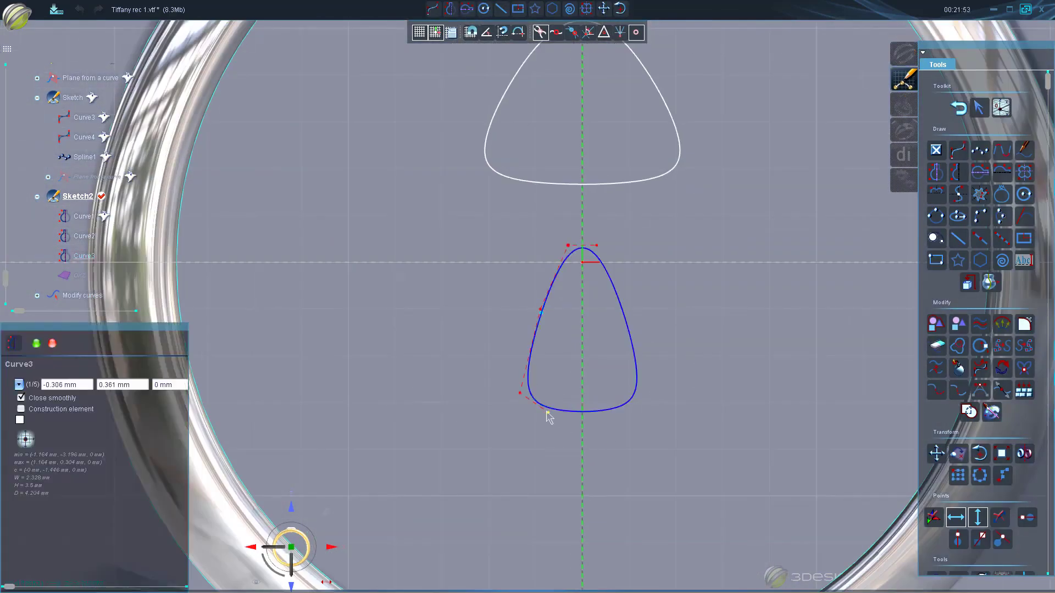
mouse_move(547, 414)
left_mouse_down()
mouse_move(565, 409)
mouse_move(538, 396)
left_mouse_up()
left_click(544, 309)
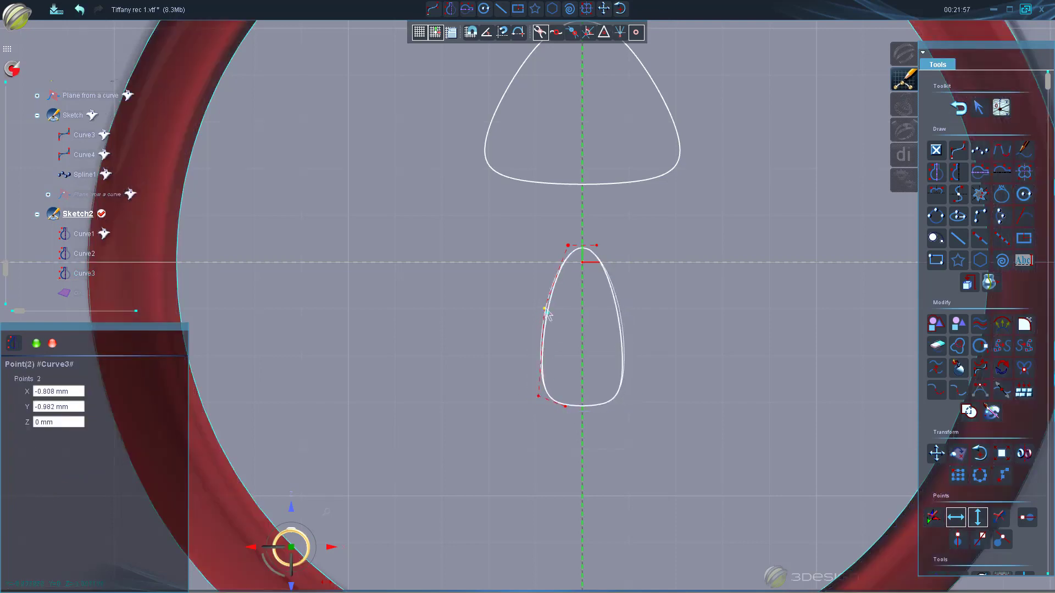
left_click_drag(546, 313, 539, 301)
scroll(477, 243, "down", 3)
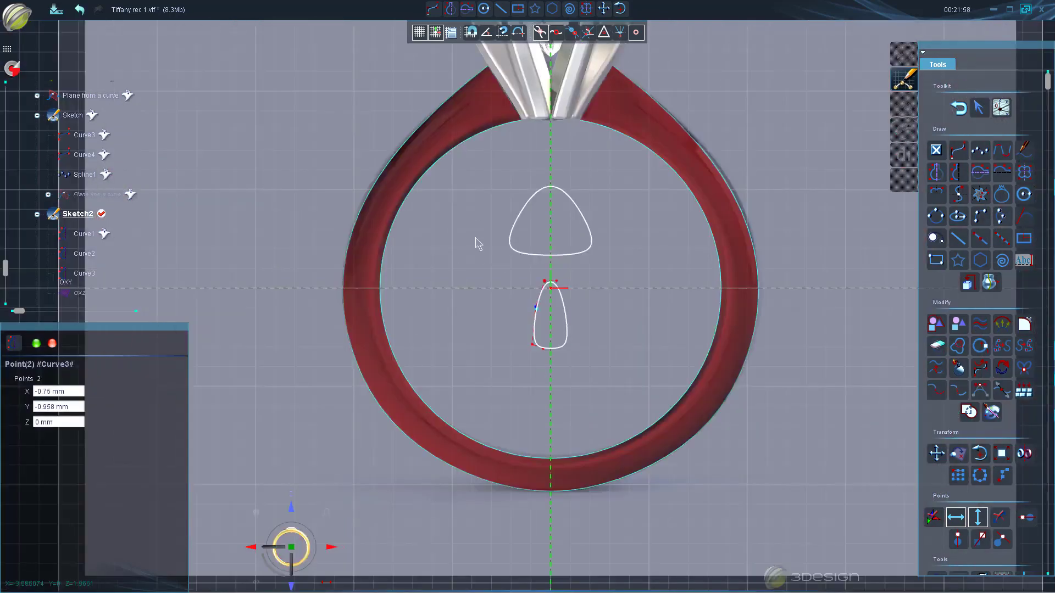
left_click(16, 69)
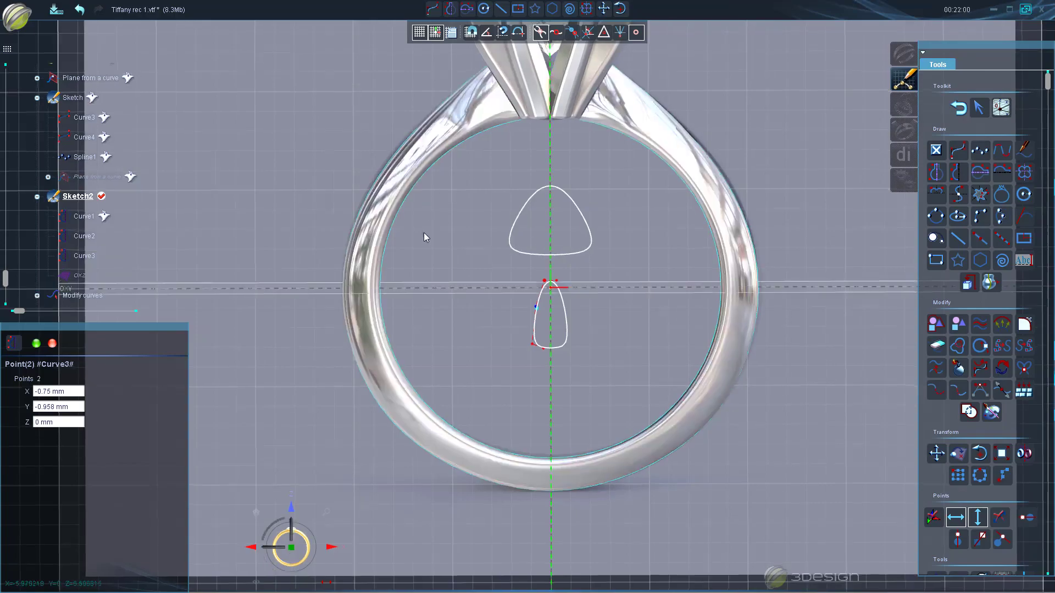
Narrow Curve3 further by moving its lower corner point to about (-0.63, -2.845) mm and side point to about (-0.561, -0.979) mm, and rebuild the shank
middle_click_drag(424, 233, 459, 242)
left_click(297, 558)
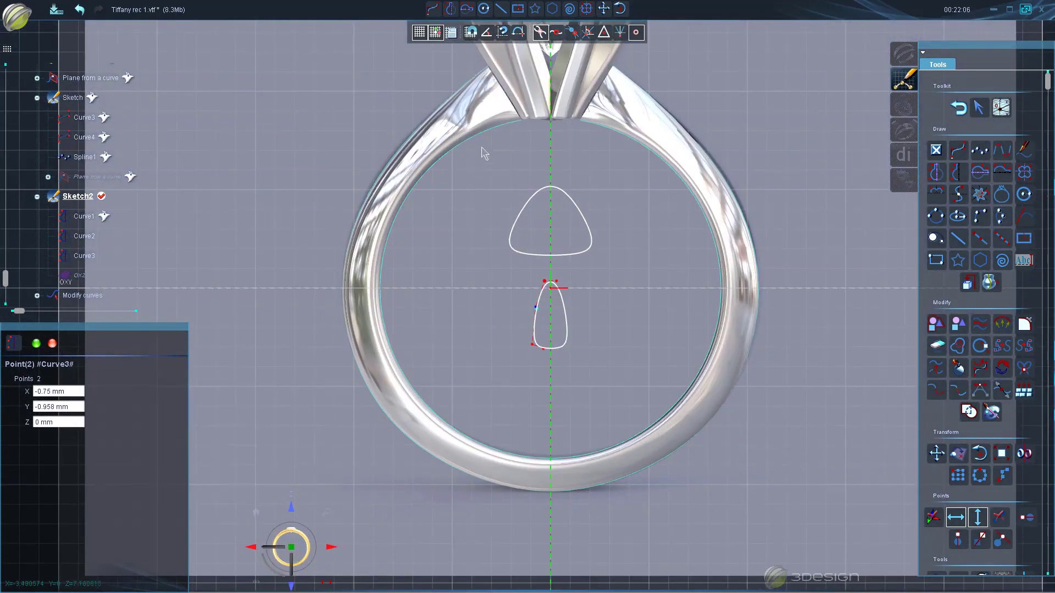
scroll(525, 157, "up", 2)
middle_click_drag(525, 158, 489, 473)
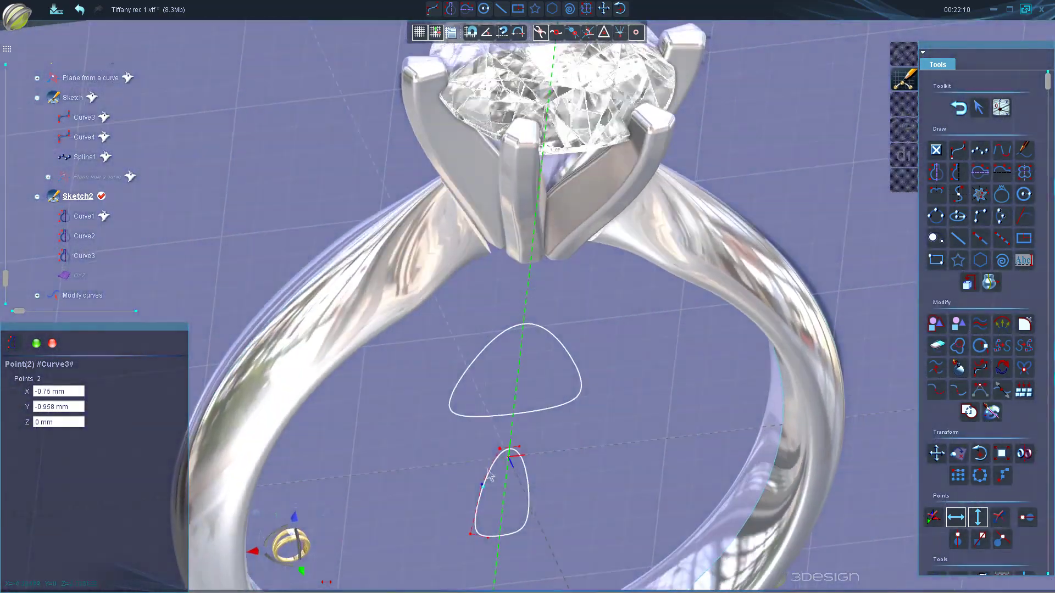
left_click(302, 570)
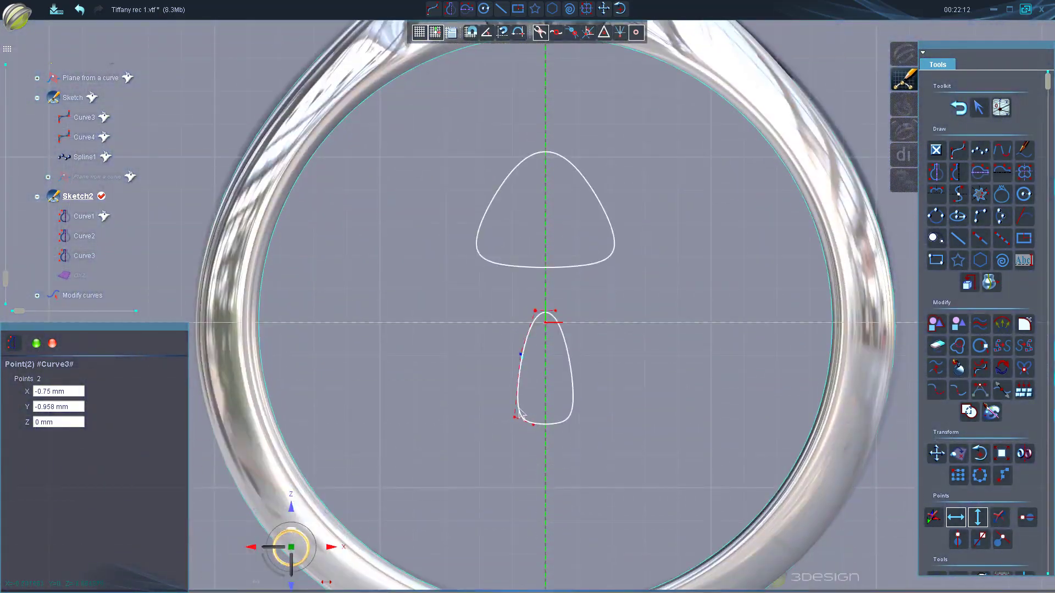
scroll(506, 491, "up", 2)
left_click_drag(506, 488, 524, 492)
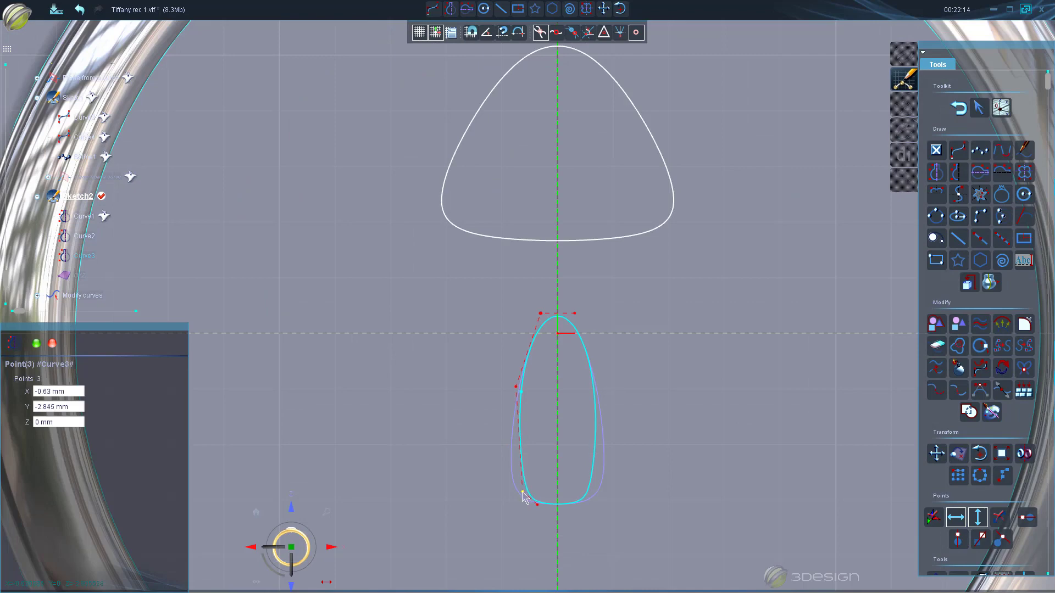
left_click_drag(517, 389, 526, 389)
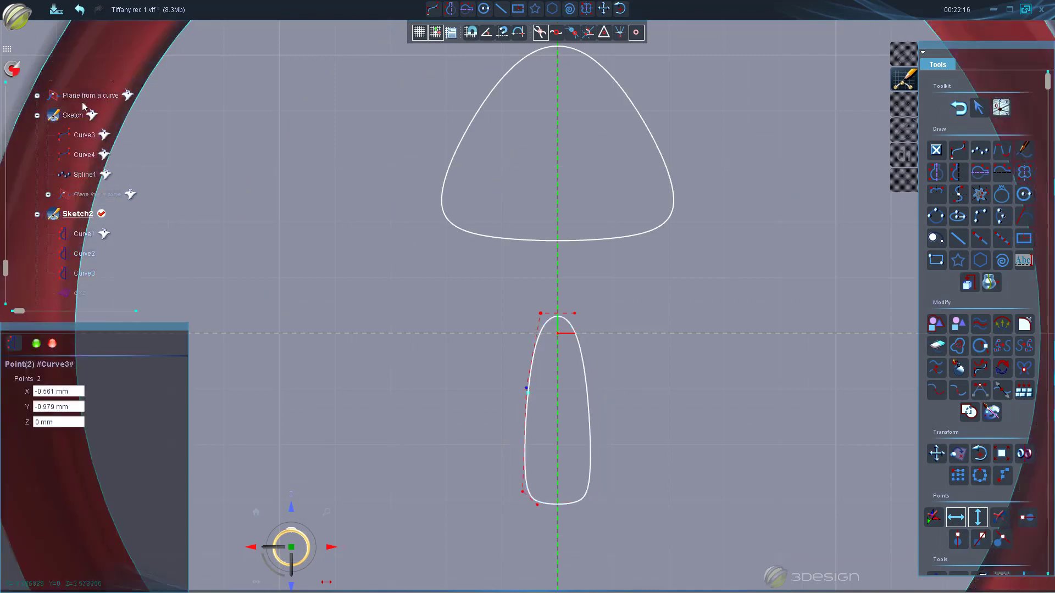
left_click(12, 72)
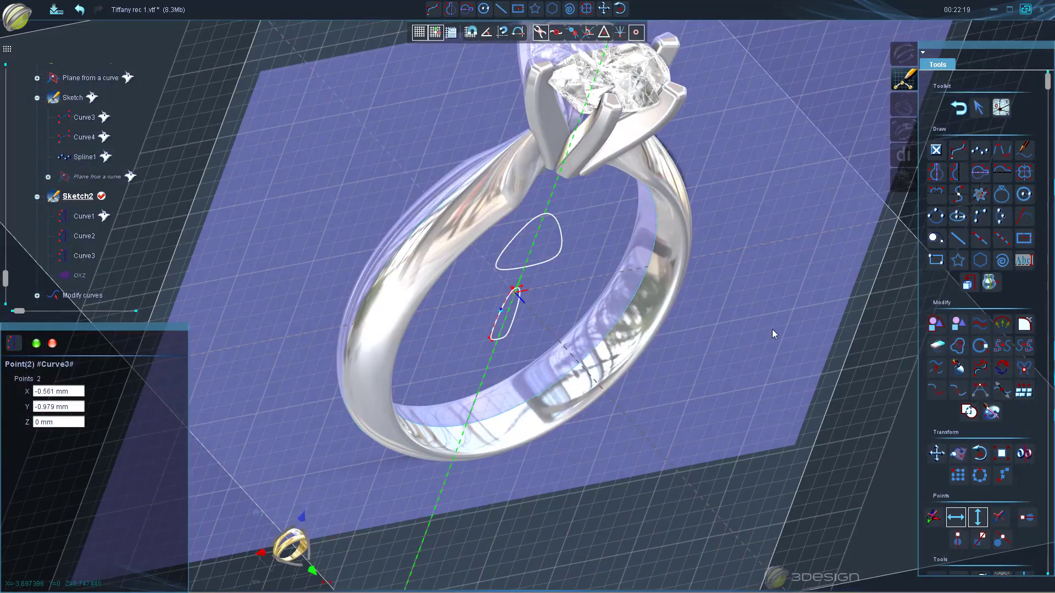
middle_click_drag(772, 330, 659, 308)
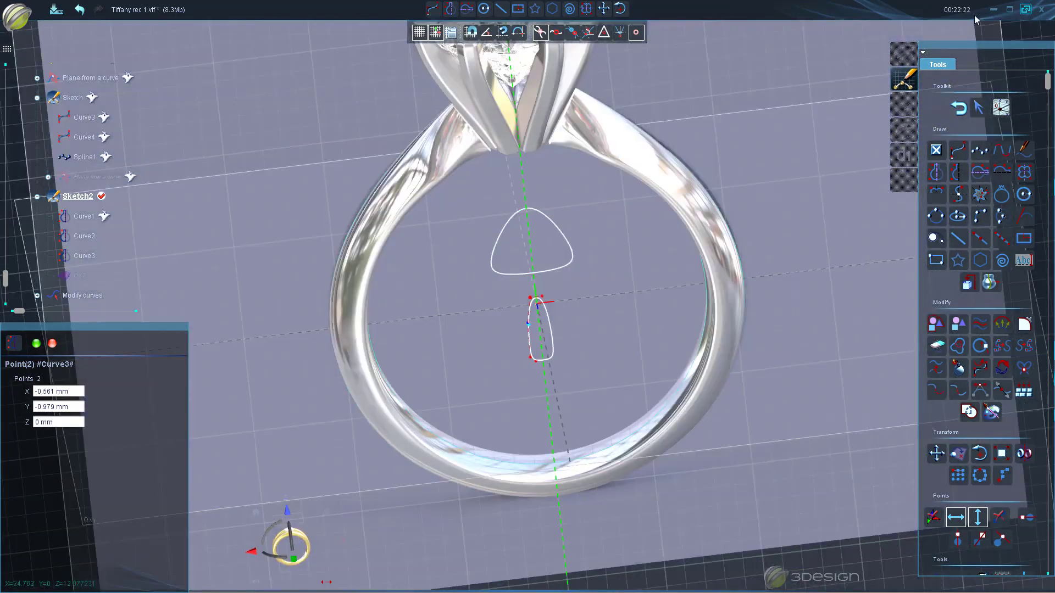
Leave the profile sketch and examine the shank's shape and its junction with the head from several angles
left_click(958, 108)
mouse_move(685, 375)
middle_mouse_down()
mouse_move(483, 334)
mouse_move(527, 405)
mouse_move(565, 379)
mouse_move(533, 364)
mouse_move(561, 336)
middle_mouse_up()
scroll(483, 334, "down", 3)
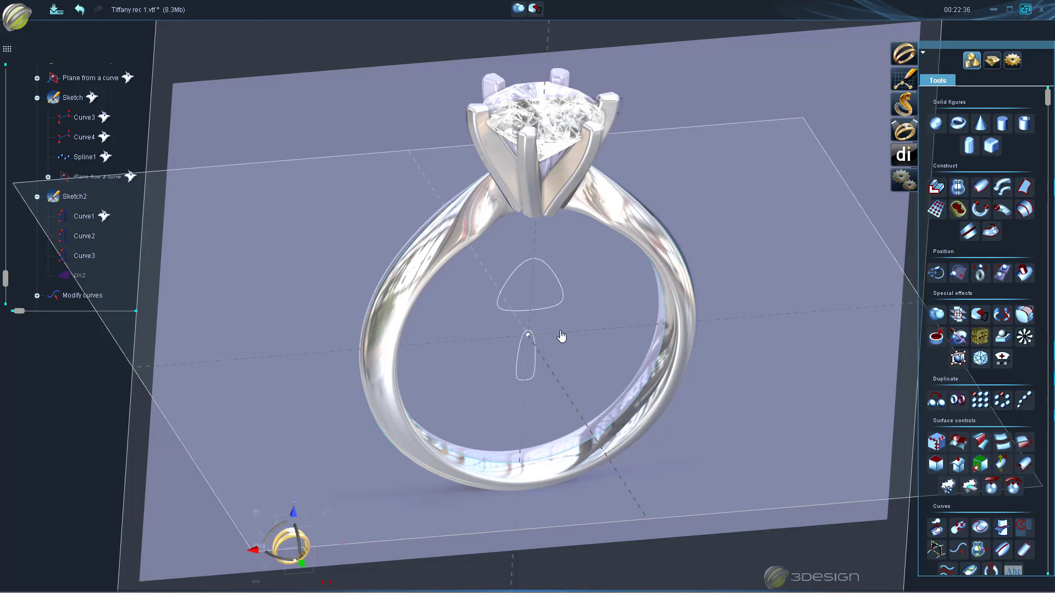
scroll(516, 306, "up", 4)
middle_click_drag(419, 161, 479, 231)
middle_click_drag(473, 339, 442, 137)
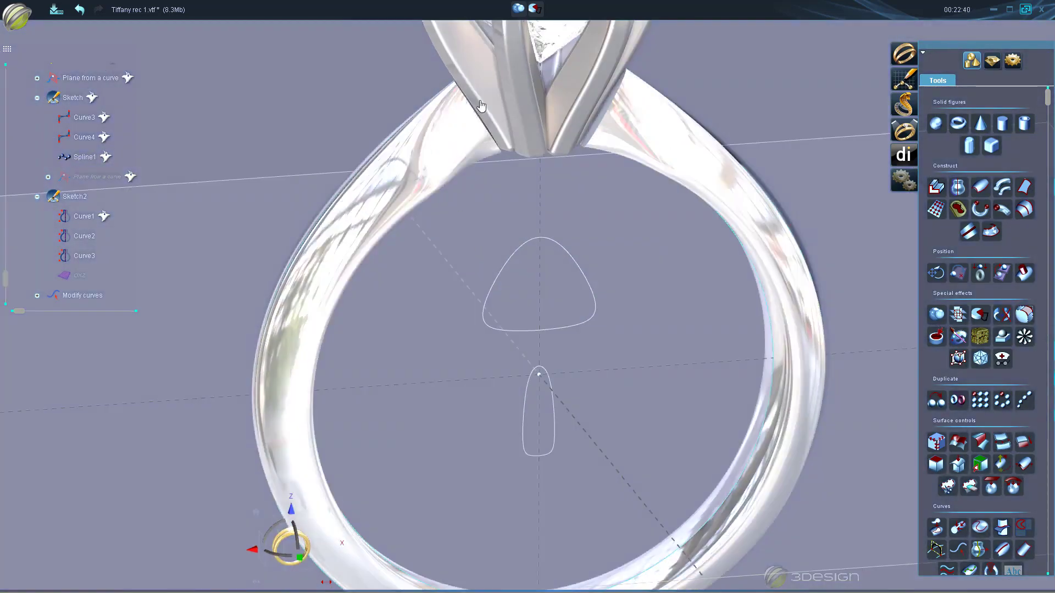
scroll(55, 283, "down", 1)
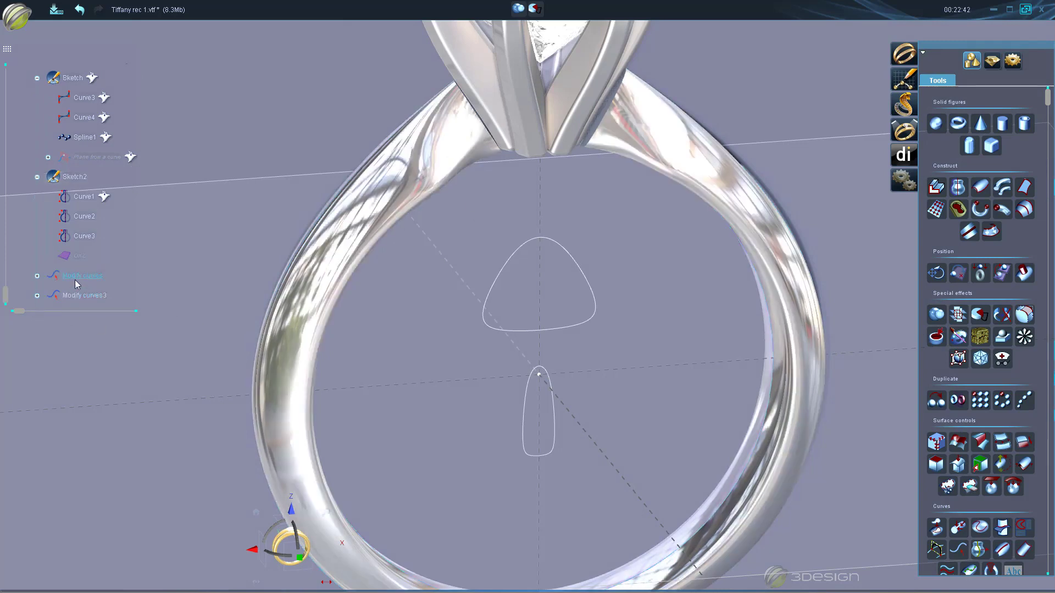
Shift one trim point of the inner ring's Modify curves slightly inward so both sit symmetrically at the prong bases, and rebuild the shank
double_click(75, 279)
left_click(288, 555)
middle_click_drag(480, 66, 494, 131)
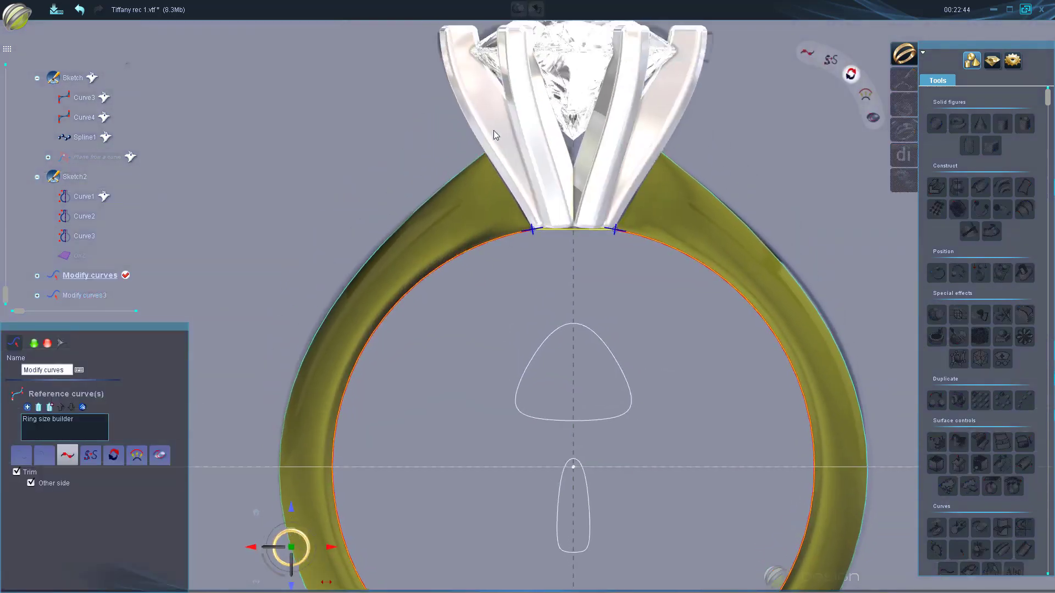
scroll(495, 130, "up", 5)
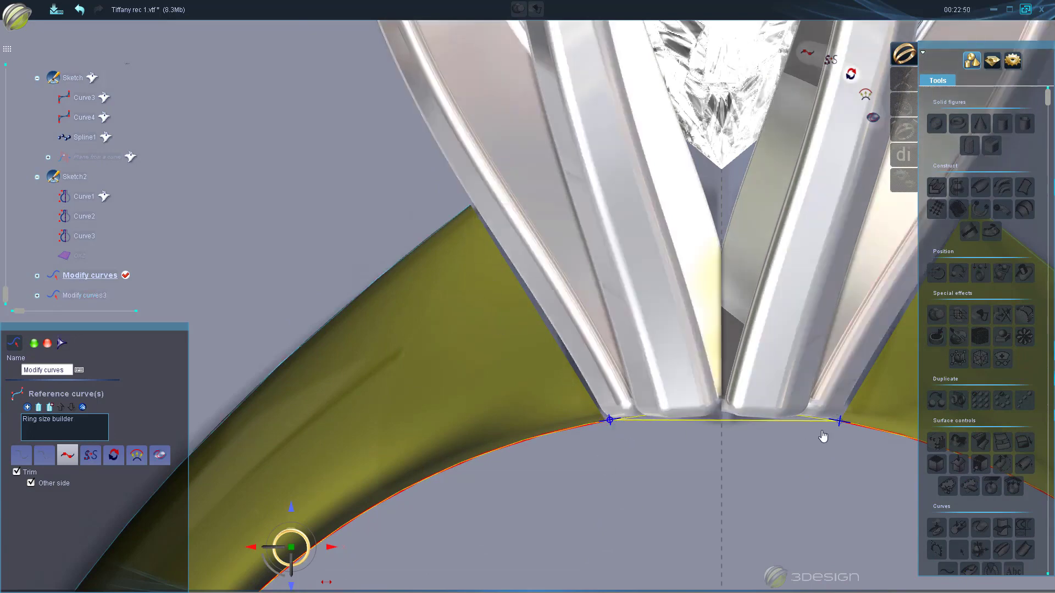
left_click_drag(836, 420, 834, 419)
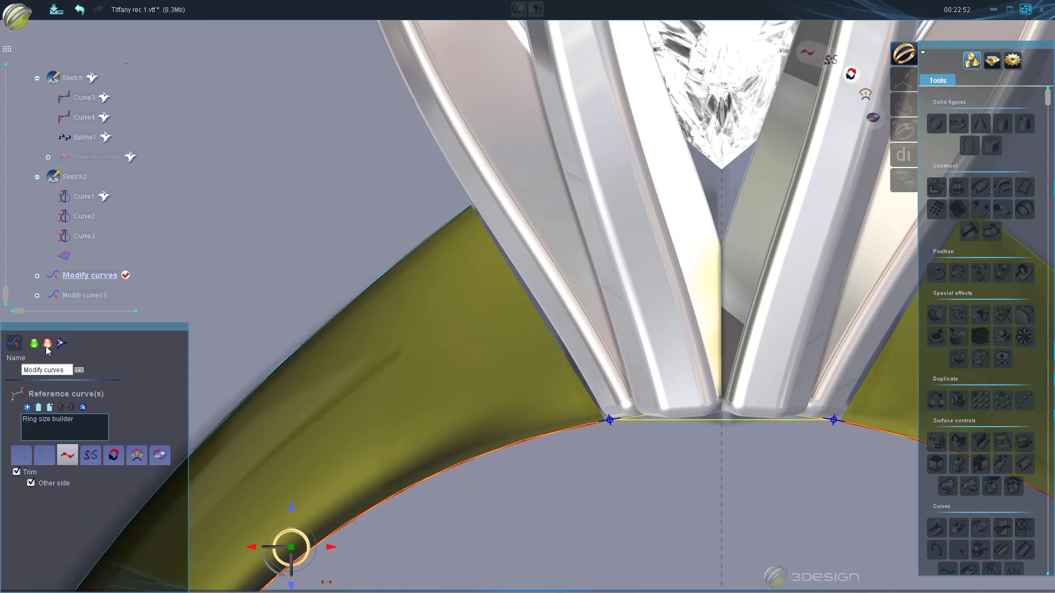
left_click(35, 345)
left_click(14, 72)
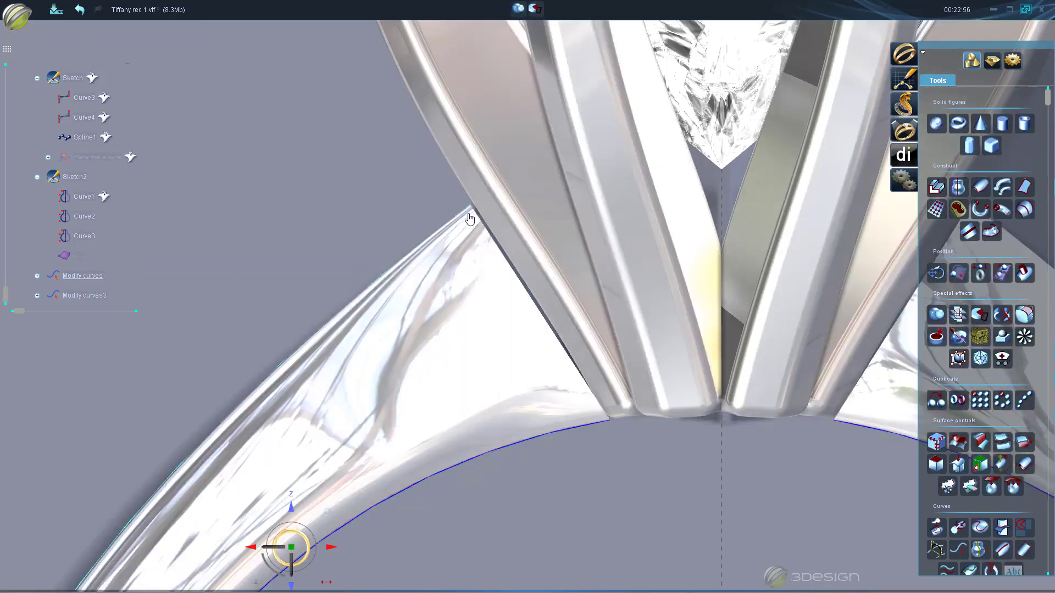
Check the swept shank's end edges against the prongs and the overall ring shape, and save the file
double_click(448, 216)
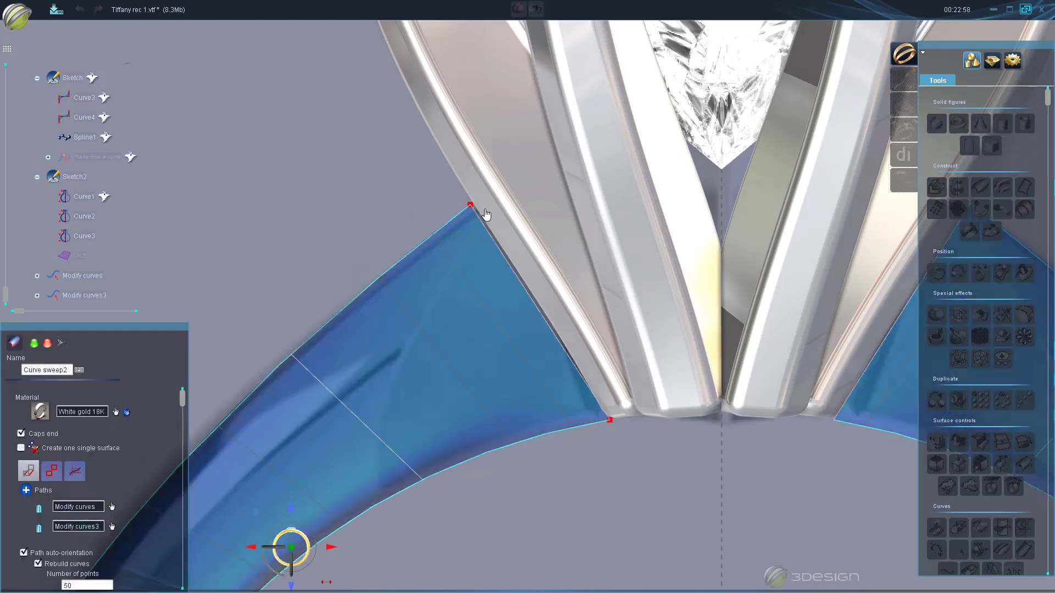
left_click(48, 345)
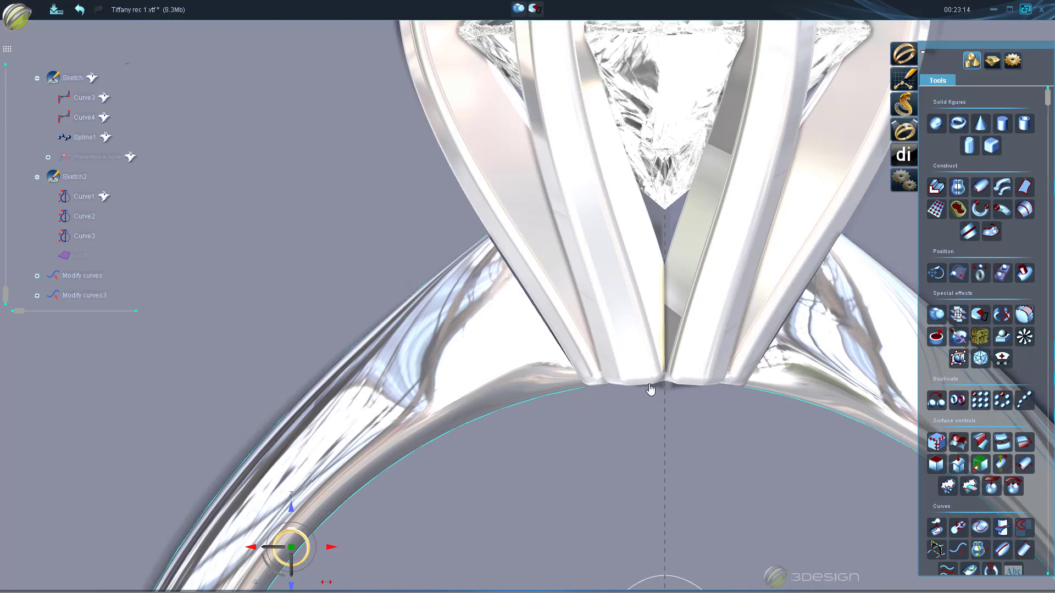
scroll(651, 389, "down", 5)
middle_click_drag(654, 379, 444, 343)
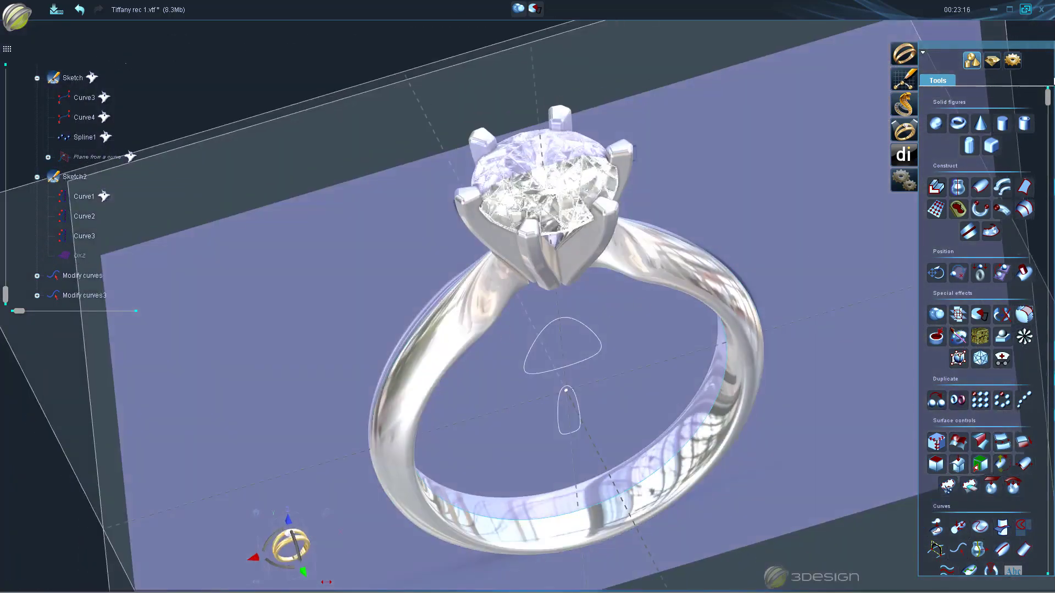
middle_click_drag(628, 335, 292, 150)
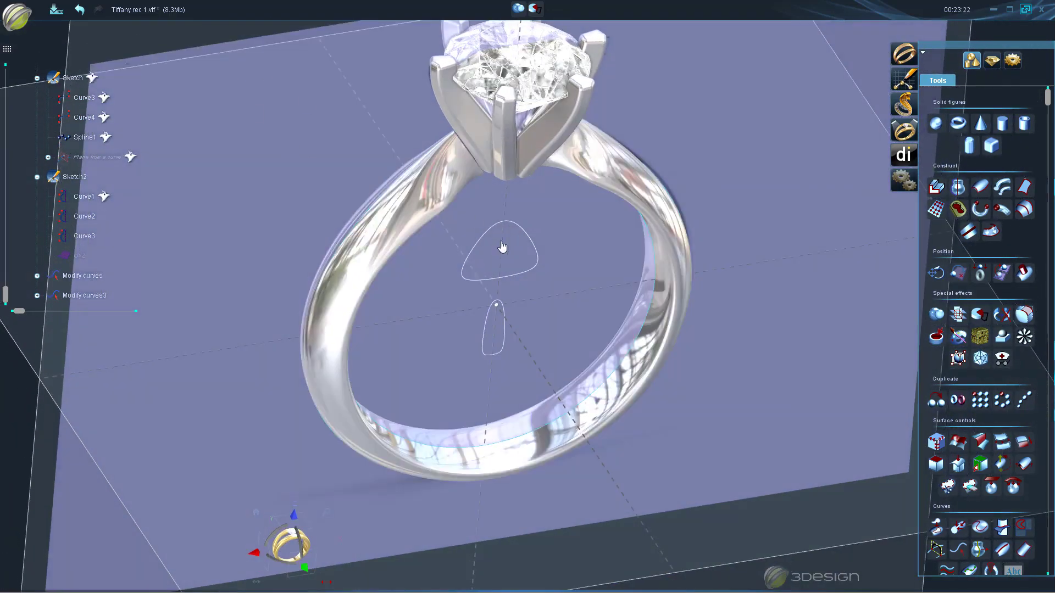
left_click(56, 9)
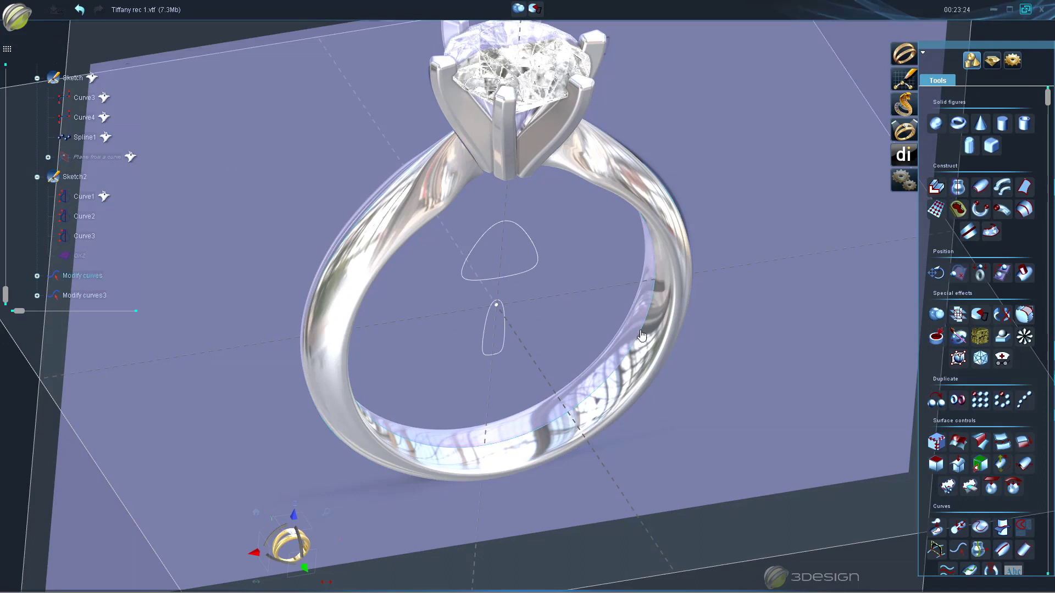
Set the Ring size builder to US size 11 and rebuild the whole ring
scroll(71, 217, "up", 8)
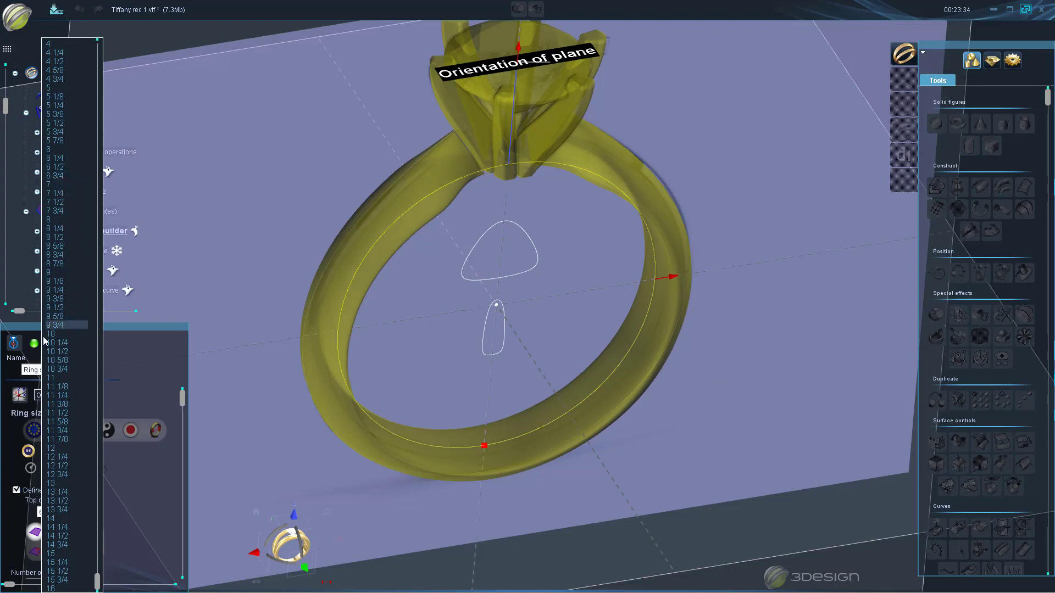
left_click(59, 378)
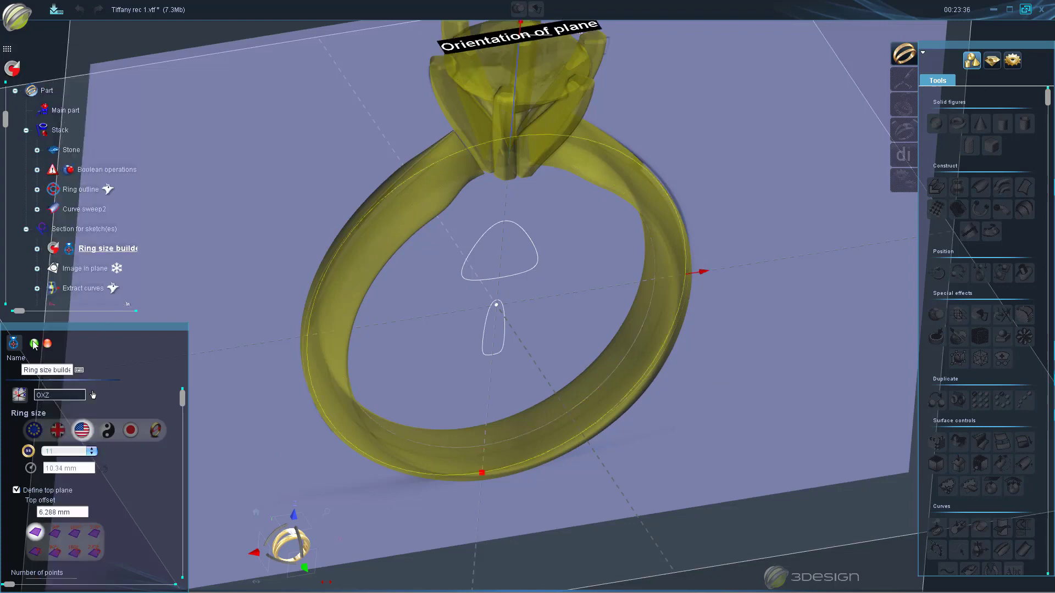
left_click(33, 344)
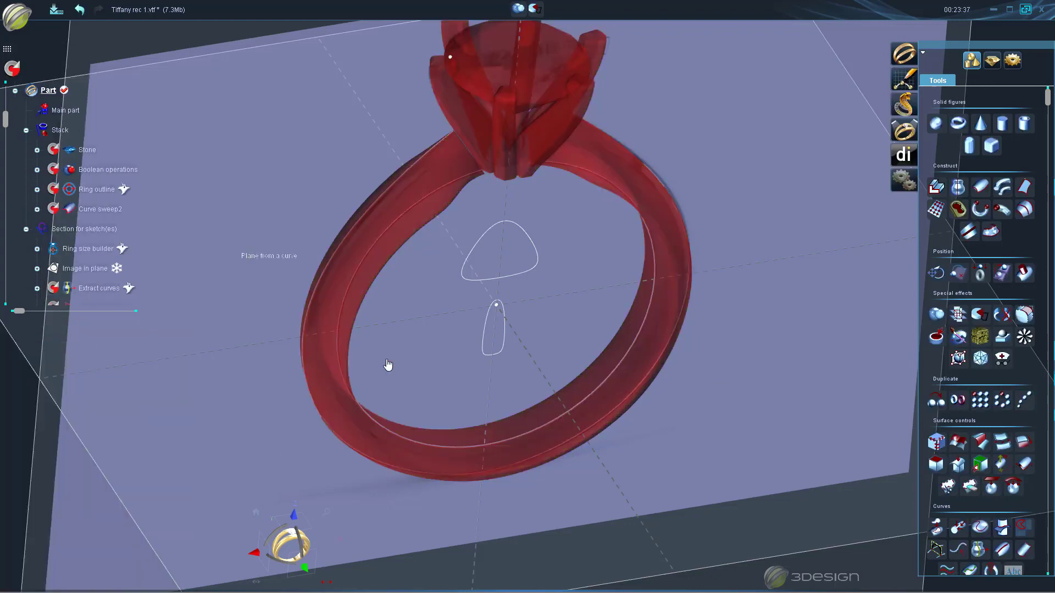
left_click(13, 72)
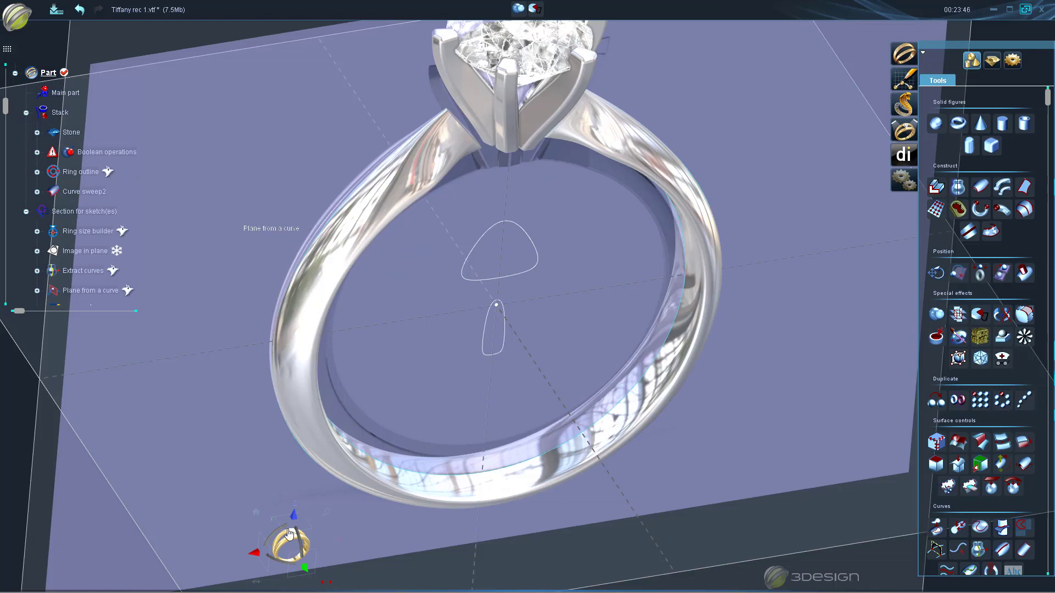
Examine from the front how the resized shank and its trimmed inner curve meet the prong bases
left_click(305, 569)
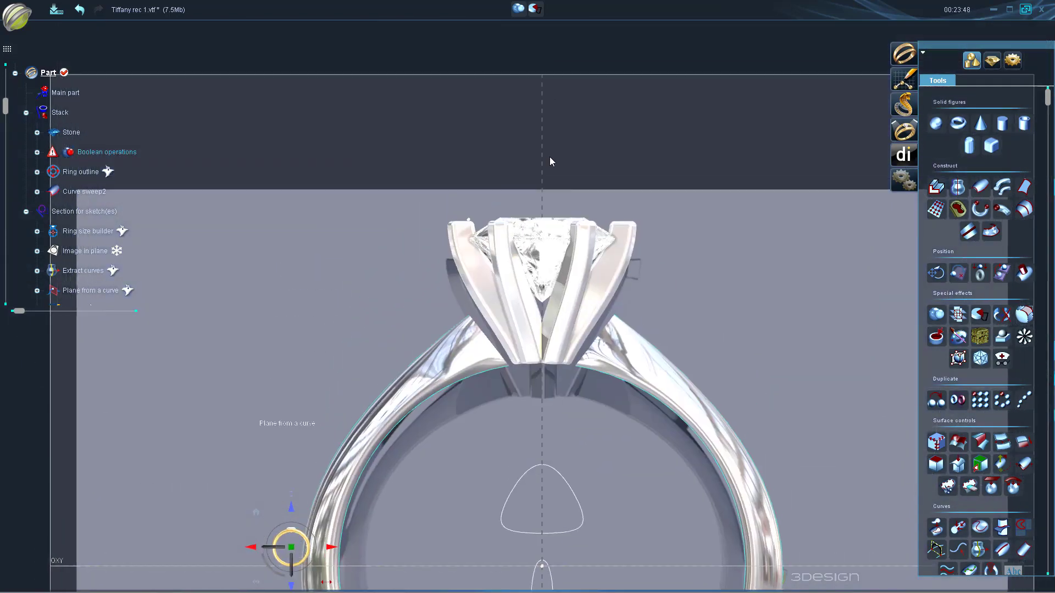
scroll(569, 420, "up", 5)
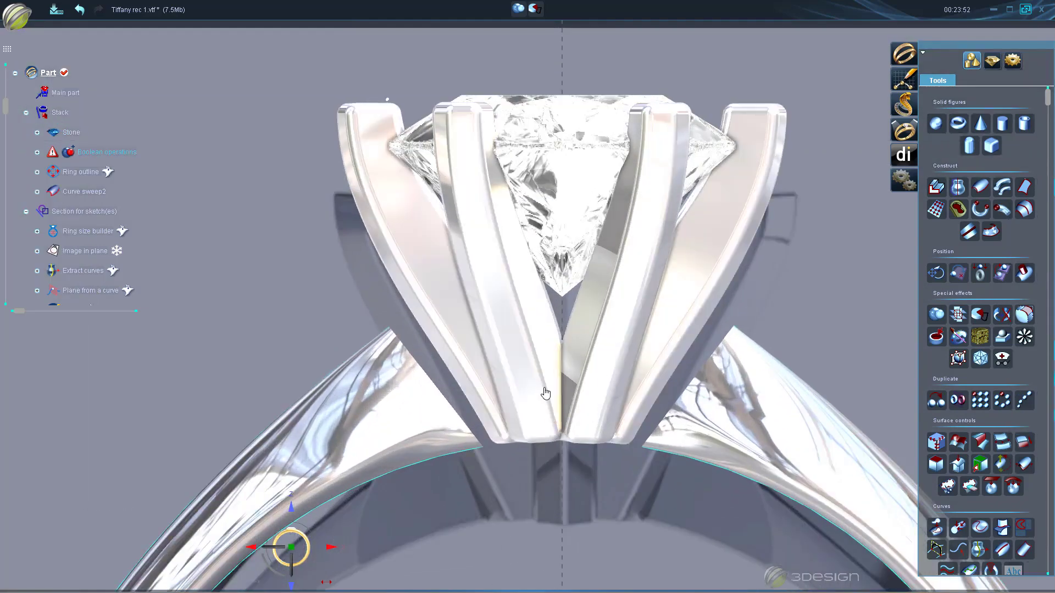
scroll(580, 421, "down", 3)
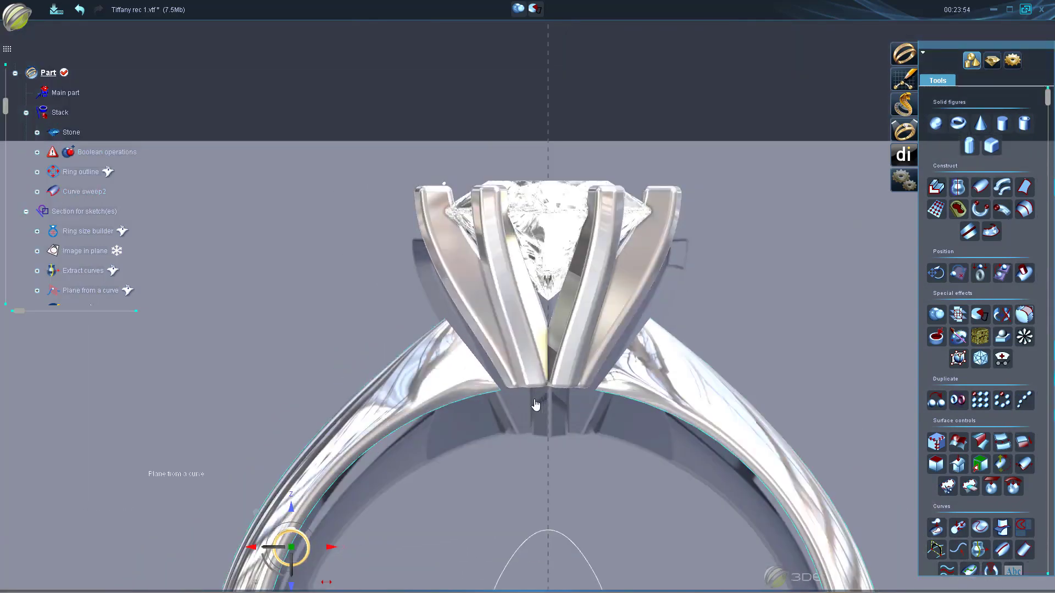
double_click(509, 406)
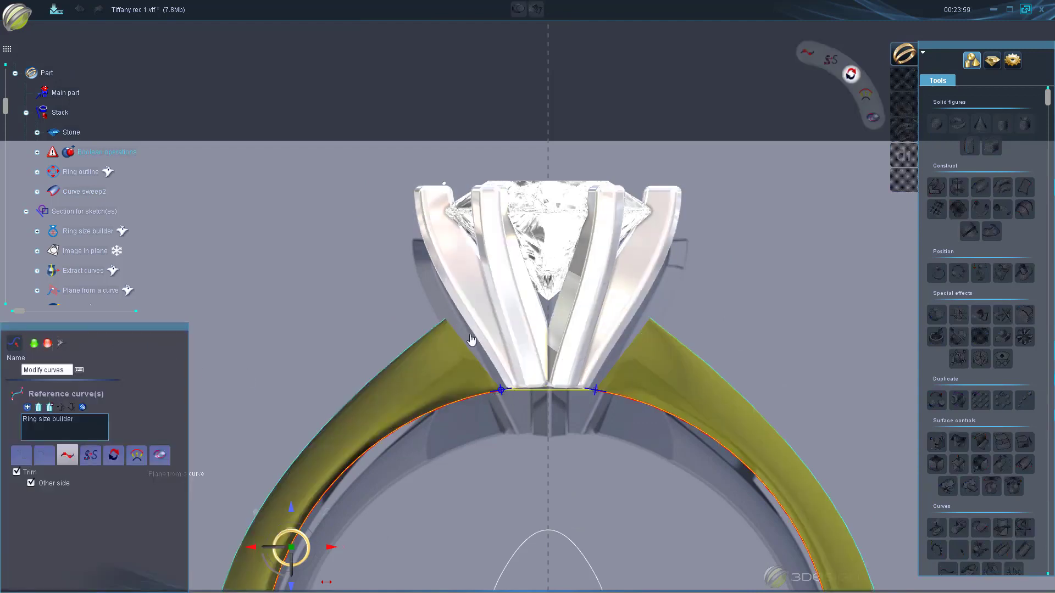
left_click(46, 343)
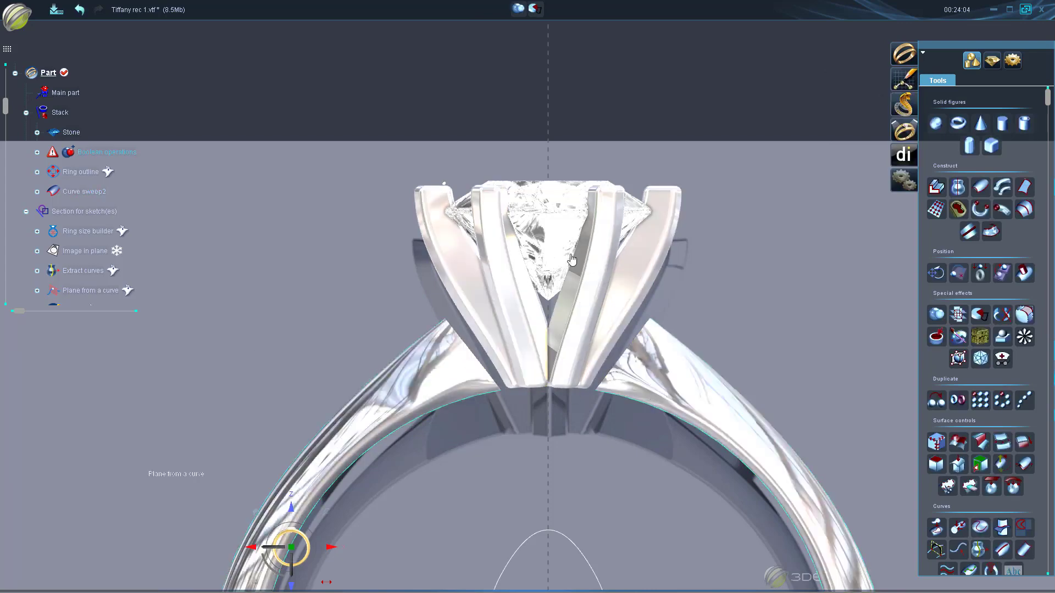
Set the brilliant stone's weight to 2 ct and rebuild the head around it
left_click(540, 232)
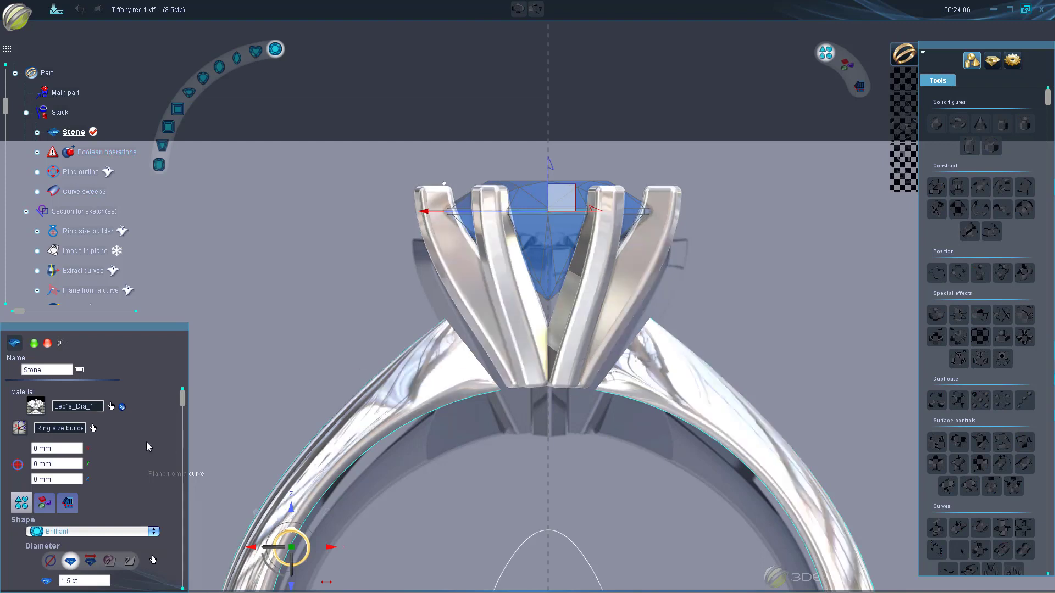
scroll(81, 556, "down", 3)
left_click(89, 544)
type("2")
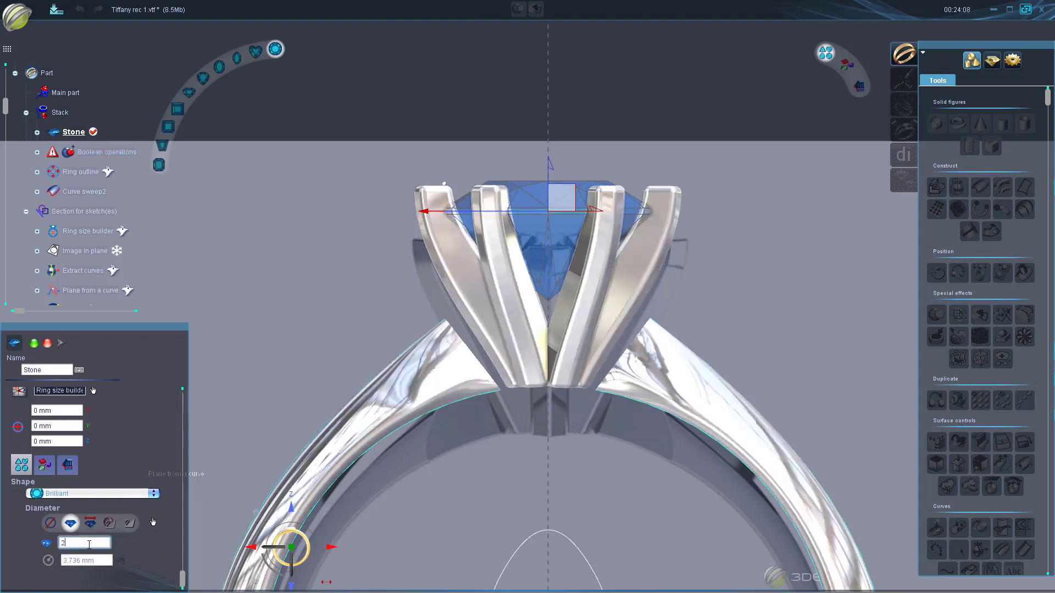
key("Return")
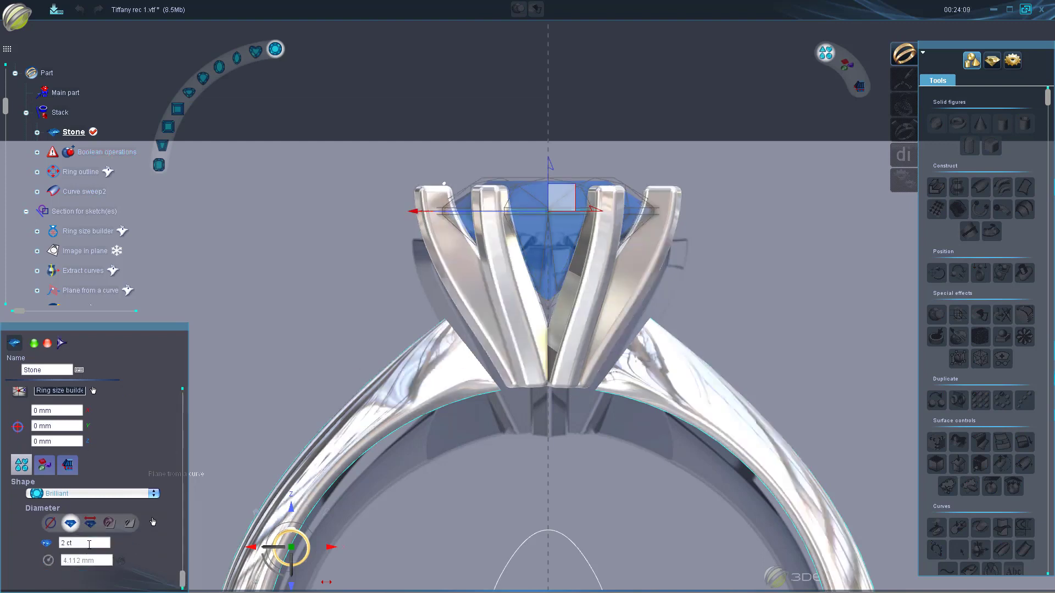
left_click(34, 344)
left_click(15, 72)
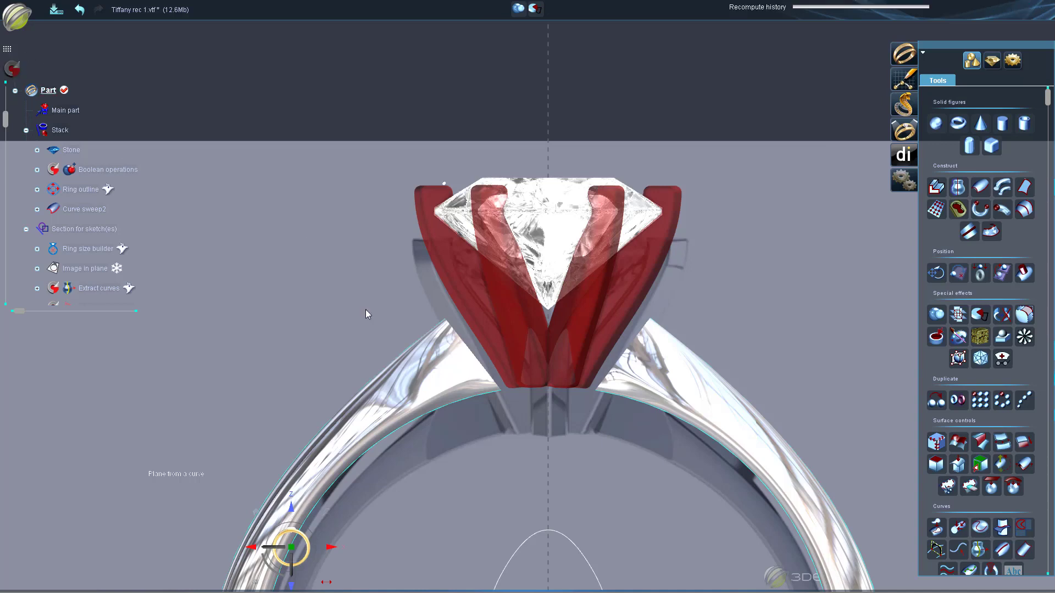